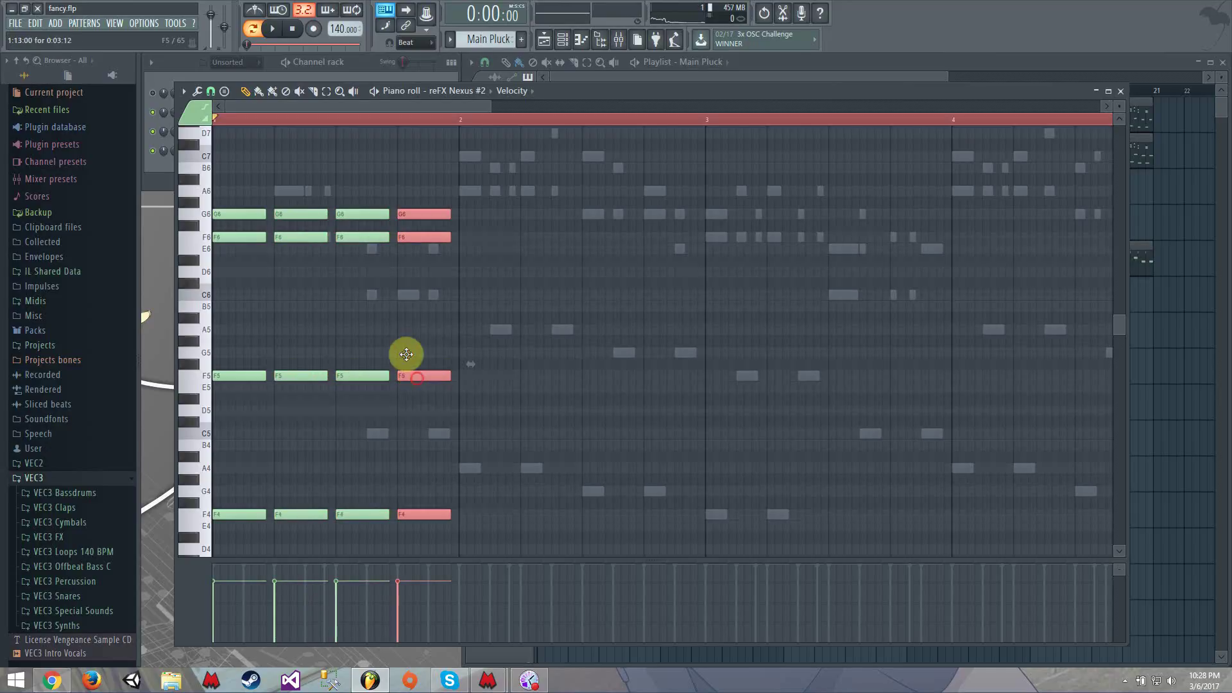
# Step: Set the upper notes of the third chord to C6 and G6 and of the fourth chord to C6 and F6
pyautogui.rightClick(400, 335)
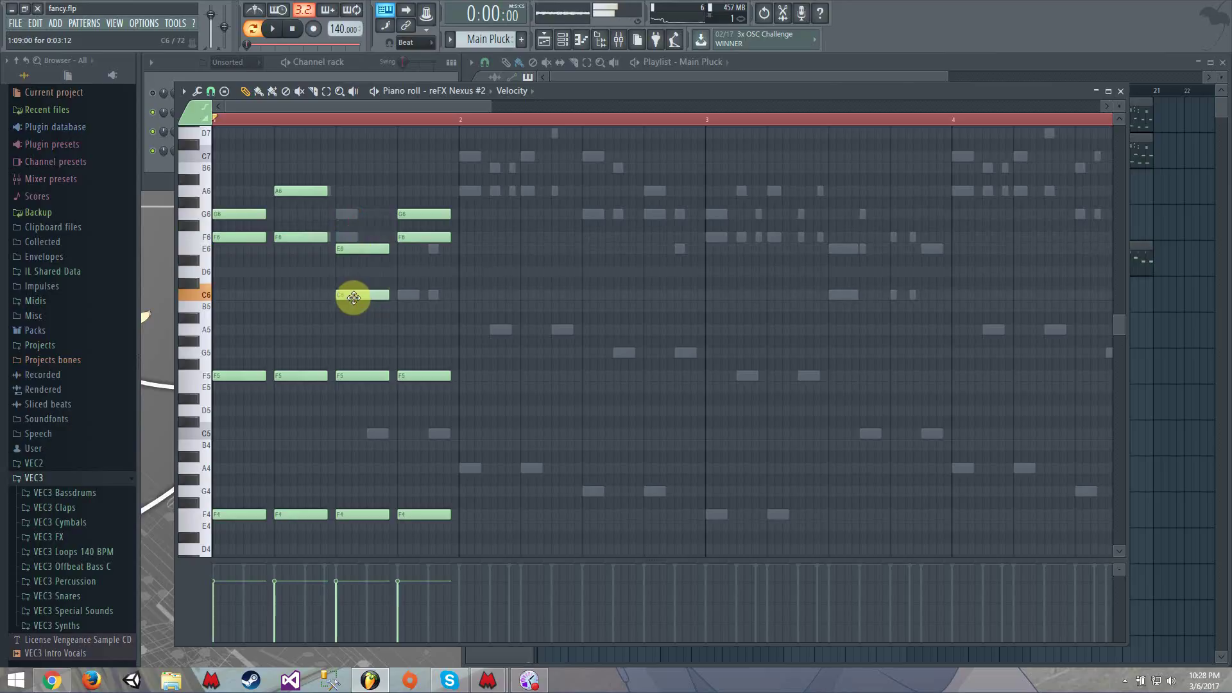
pyautogui.press('space')
pyautogui.moveTo(418, 238); pyautogui.dragTo(408, 297)
pyautogui.press('space')
pyautogui.moveTo(420, 217); pyautogui.dragTo(422, 237)
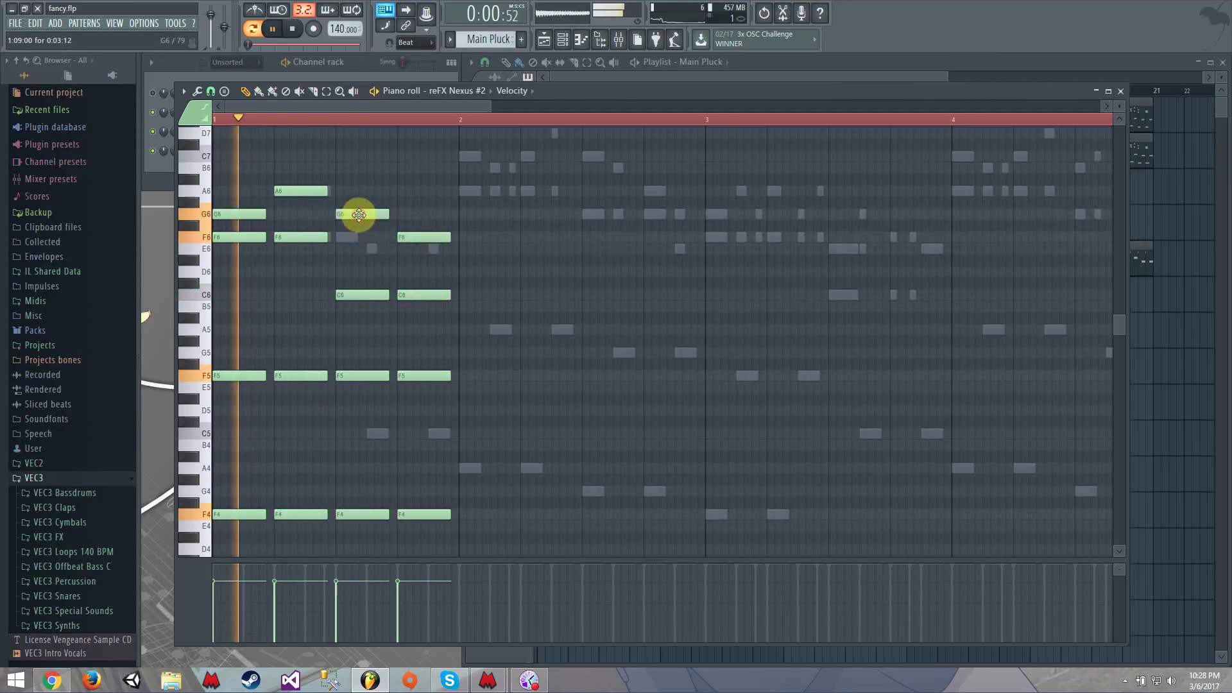
# Step: Transpose the F4 and F5 bass notes of the third and fourth chords down to C4 and C5 and play the bar
pyautogui.scroll(-4, 359, 215)
pyautogui.press('space')
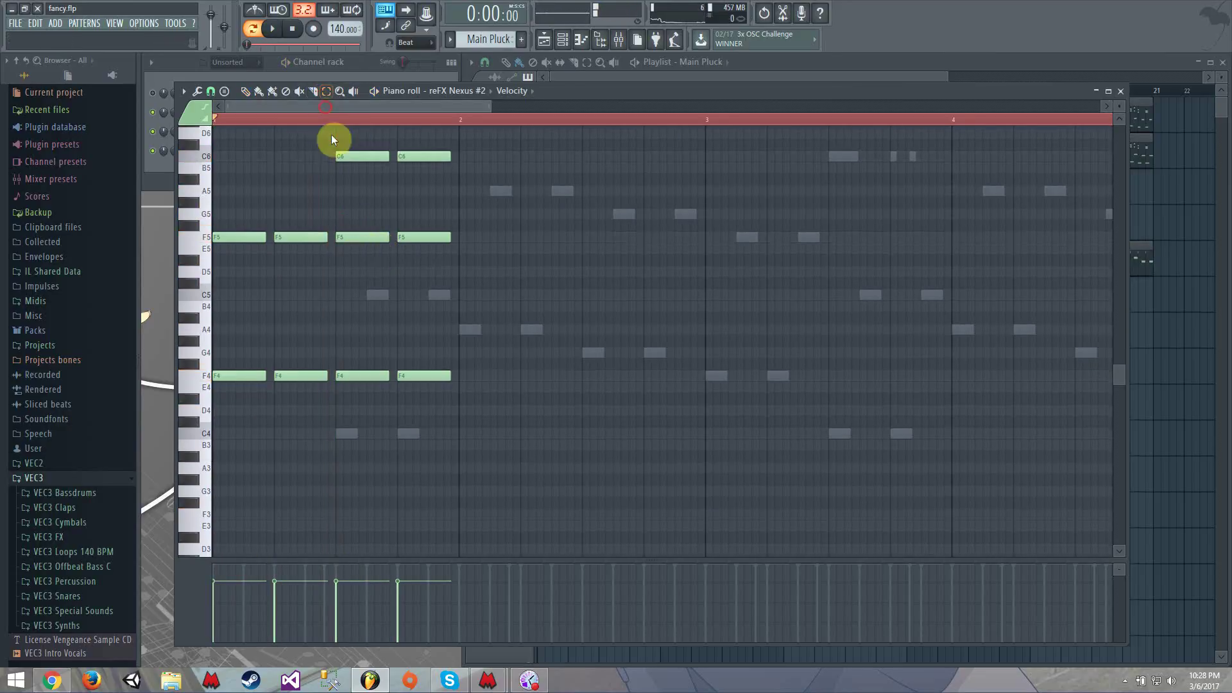
pyautogui.click(342, 205)
pyautogui.press('Down')
pyautogui.press('Down')
pyautogui.press('Down')
pyautogui.press('Down')
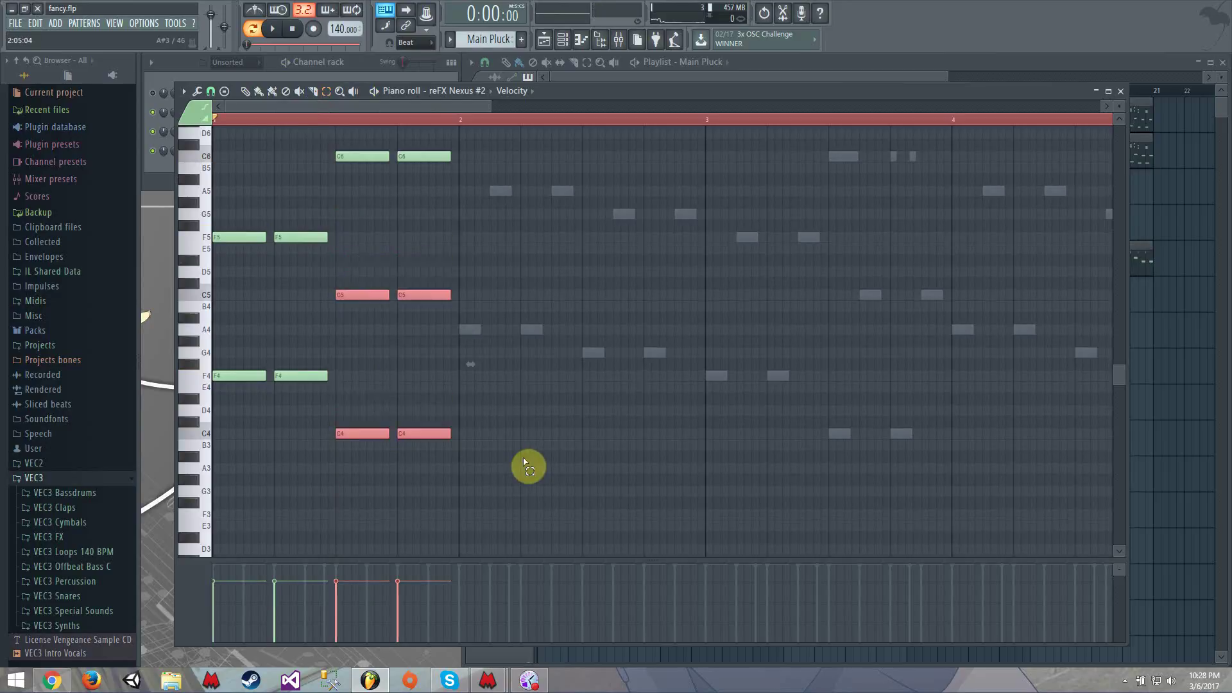
pyautogui.click(524, 462)
pyautogui.press('space')
pyautogui.scroll(5, 521, 462)
pyautogui.keyDown('ctrl'); pyautogui.click(461, 123); pyautogui.keyUp('ctrl')
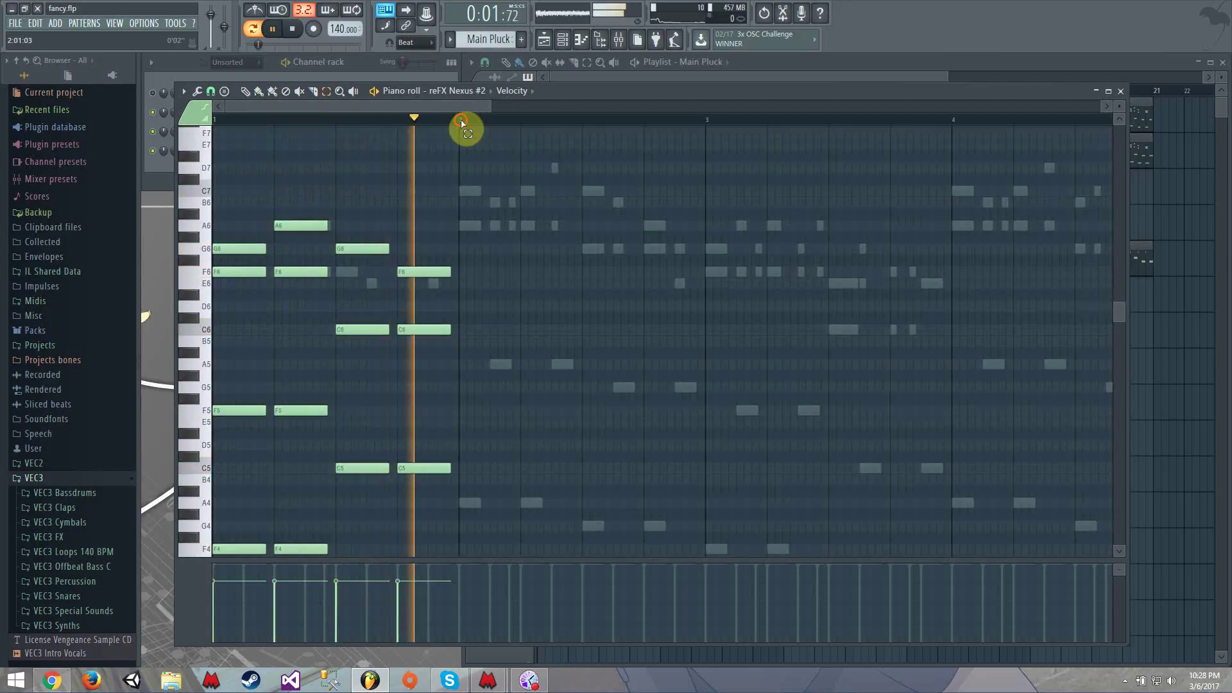
pyautogui.press('space')
# Step: Try lowering the third chord's top note to F6 and audition it in playback
pyautogui.scroll(-3, 341, 187)
pyautogui.click(245, 96)
pyautogui.scroll(2, 315, 148)
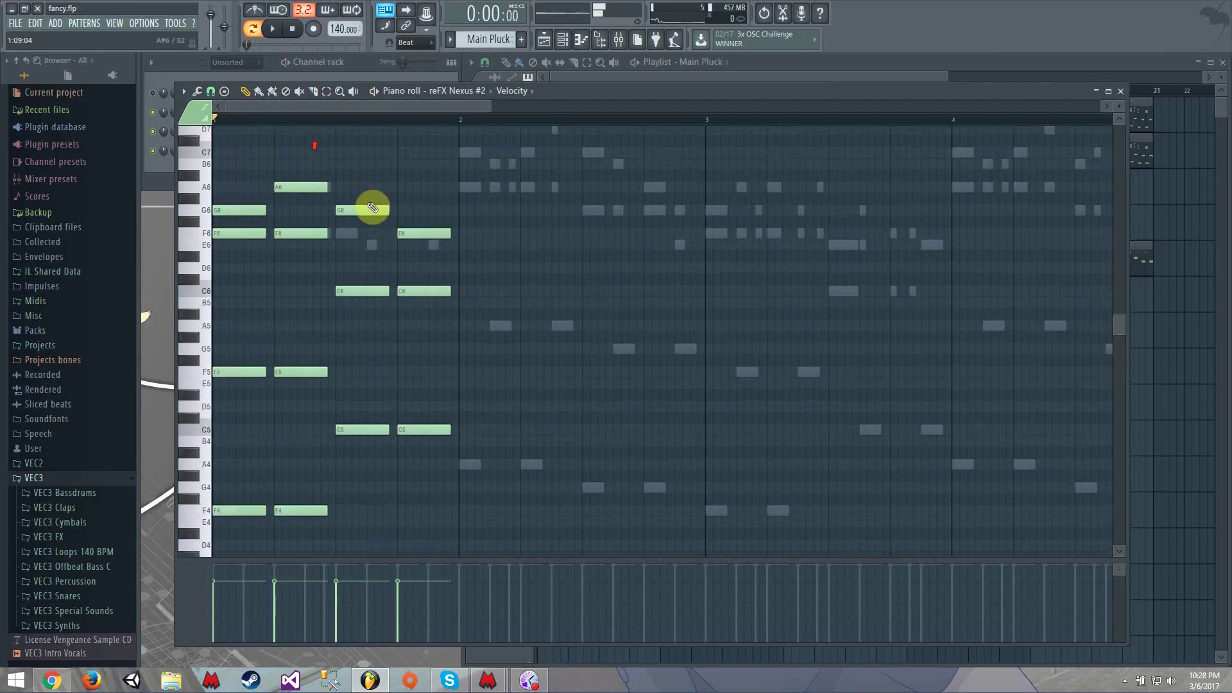
pyautogui.moveTo(361, 218); pyautogui.dragTo(361, 240)
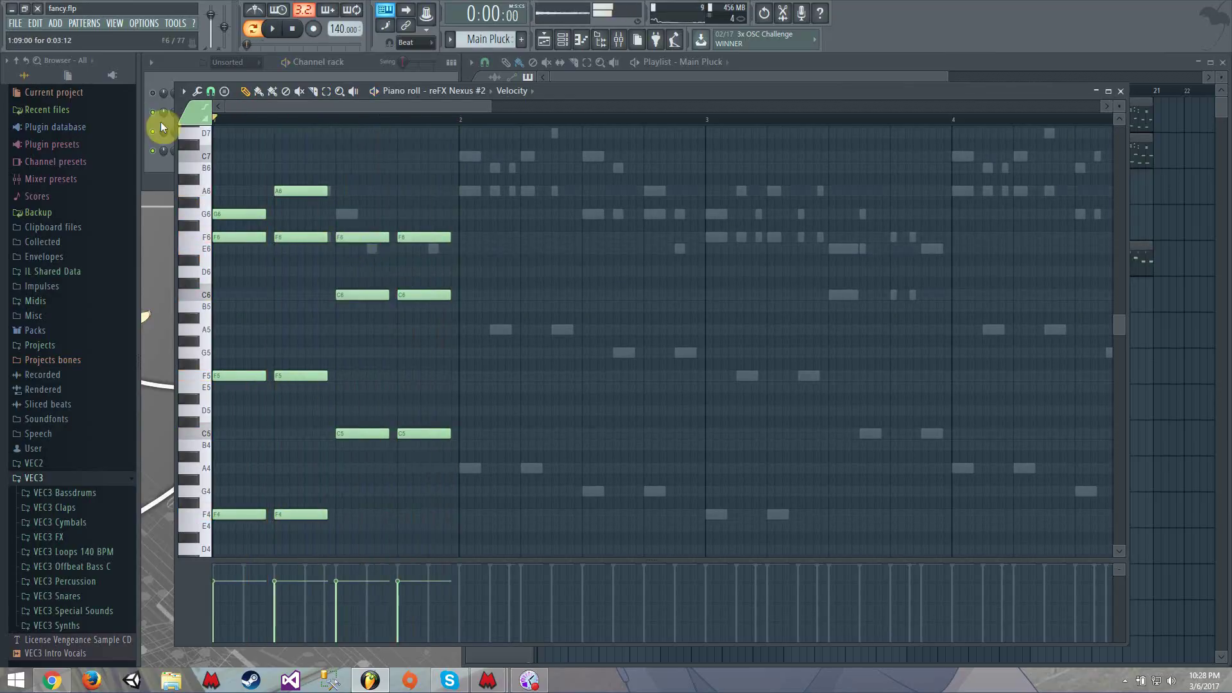
pyautogui.click(151, 88)
pyautogui.rightClick(589, 277)
pyautogui.press('space')
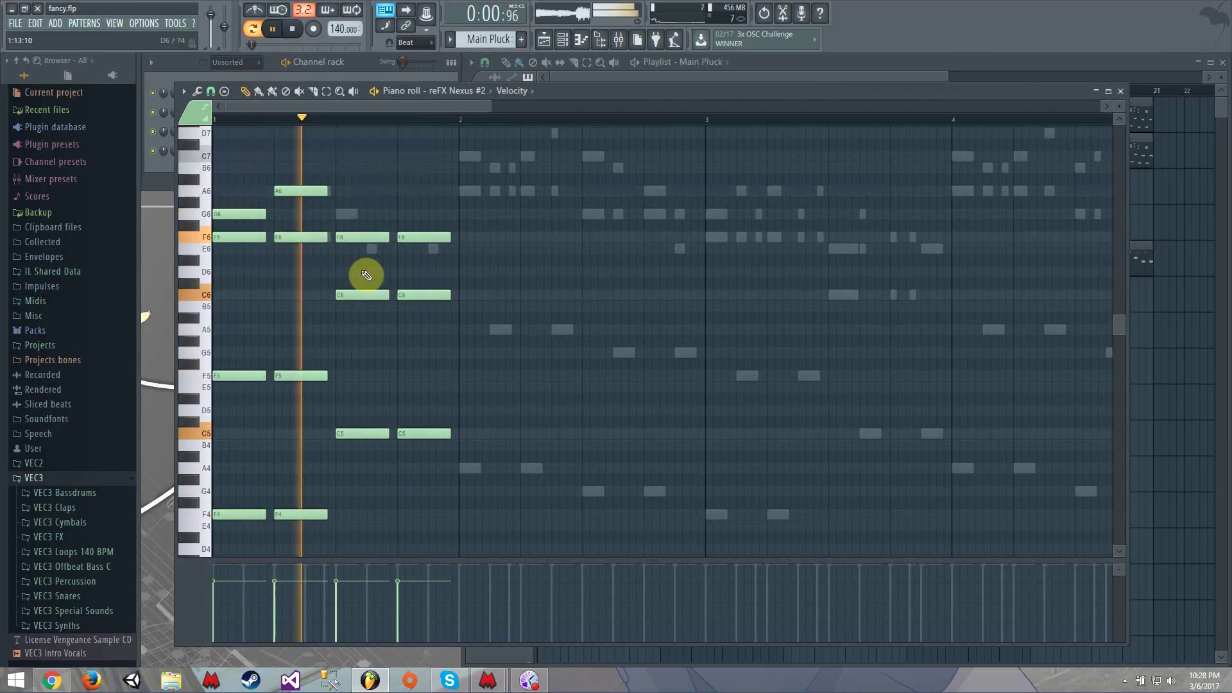
# Step: Try E6 as the third chord's top note in playback and return the note to G6
pyautogui.press('space')
pyautogui.scroll(-2, 511, 278)
pyautogui.press('space')
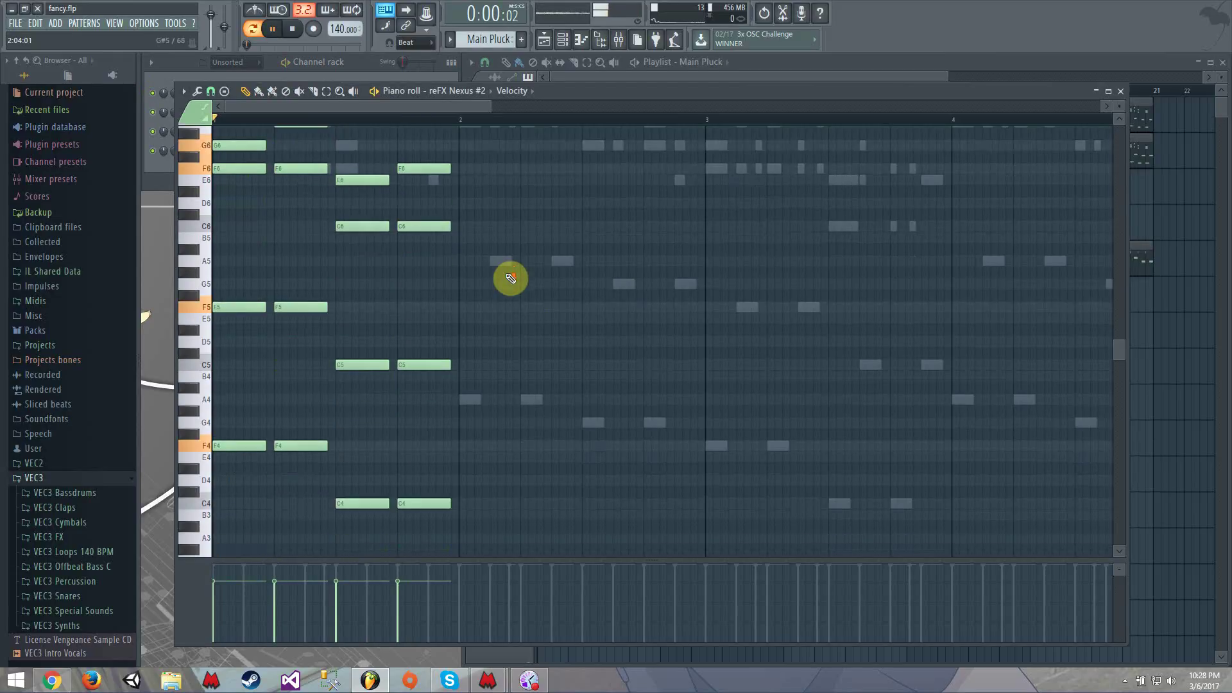
pyautogui.scroll(2, 508, 275)
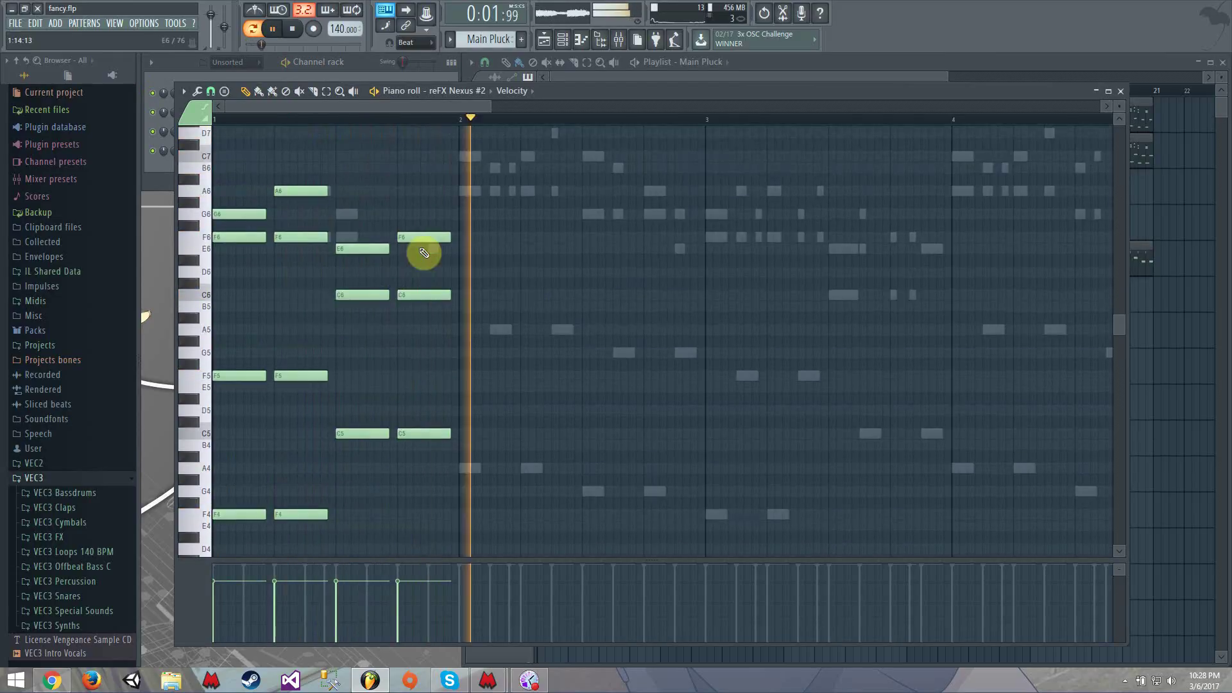
pyautogui.press('space')
pyautogui.press('space')
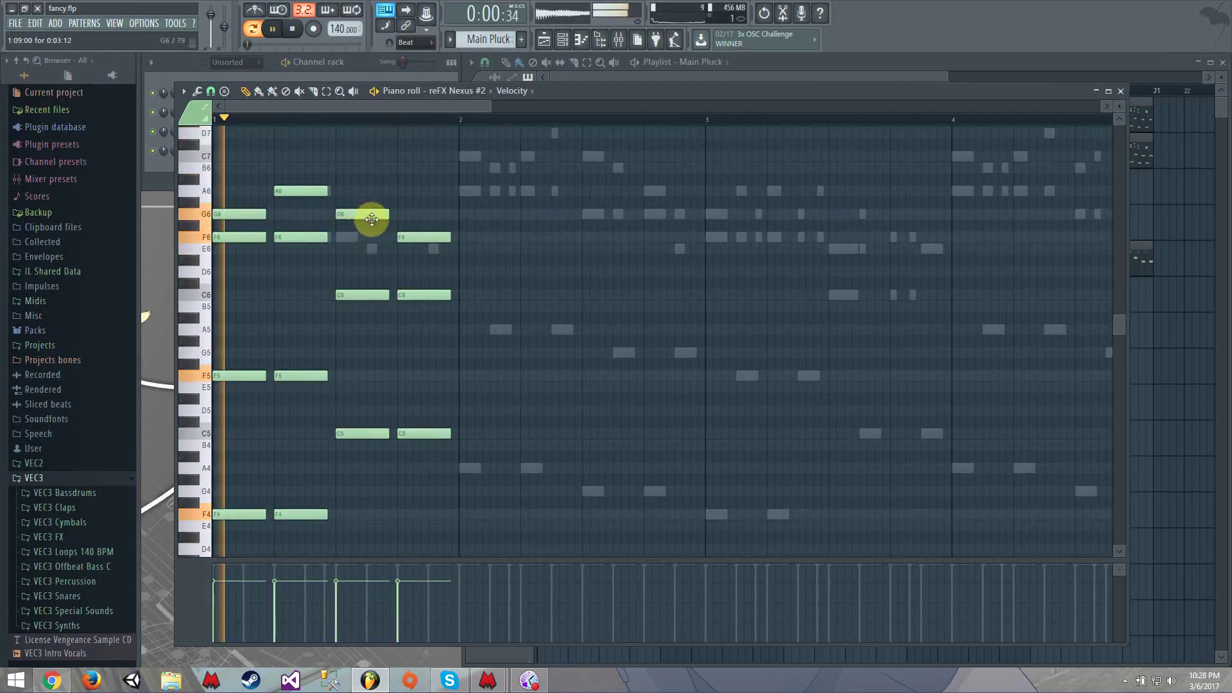
pyautogui.press('space')
# Step: Copy the four chords of bar 1 into bar 2, transposed up four semitones
pyautogui.scroll(-3, 363, 237)
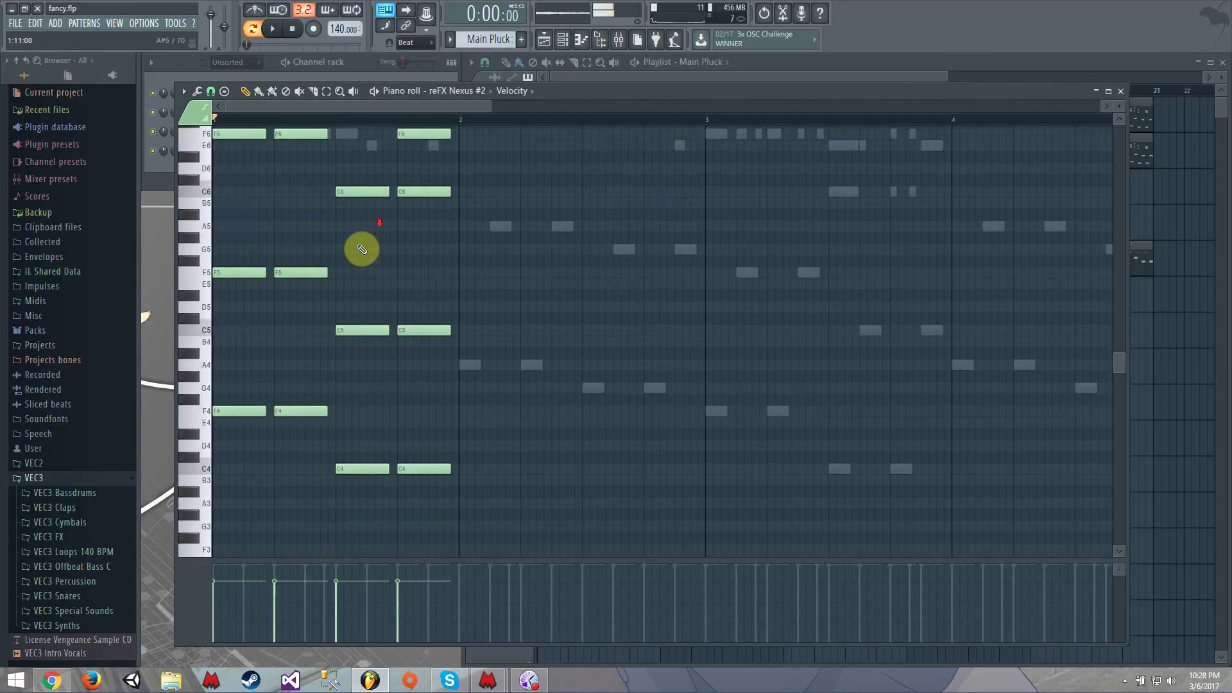
pyautogui.hotkey('ctrl', 'a')
pyautogui.moveTo(304, 272); pyautogui.dragTo(529, 272)
pyautogui.moveTo(531, 204); pyautogui.dragTo(832, 550)
pyautogui.click(329, 93)
# Step: Move the octave bass notes of the last two chords in bar 2 to G4 and G5
pyautogui.hotkey('shift', 'Up')
pyautogui.hotkey('shift', 'Up')
pyautogui.hotkey('shift', 'Up')
pyautogui.hotkey('shift', 'Up')
pyautogui.press('space')
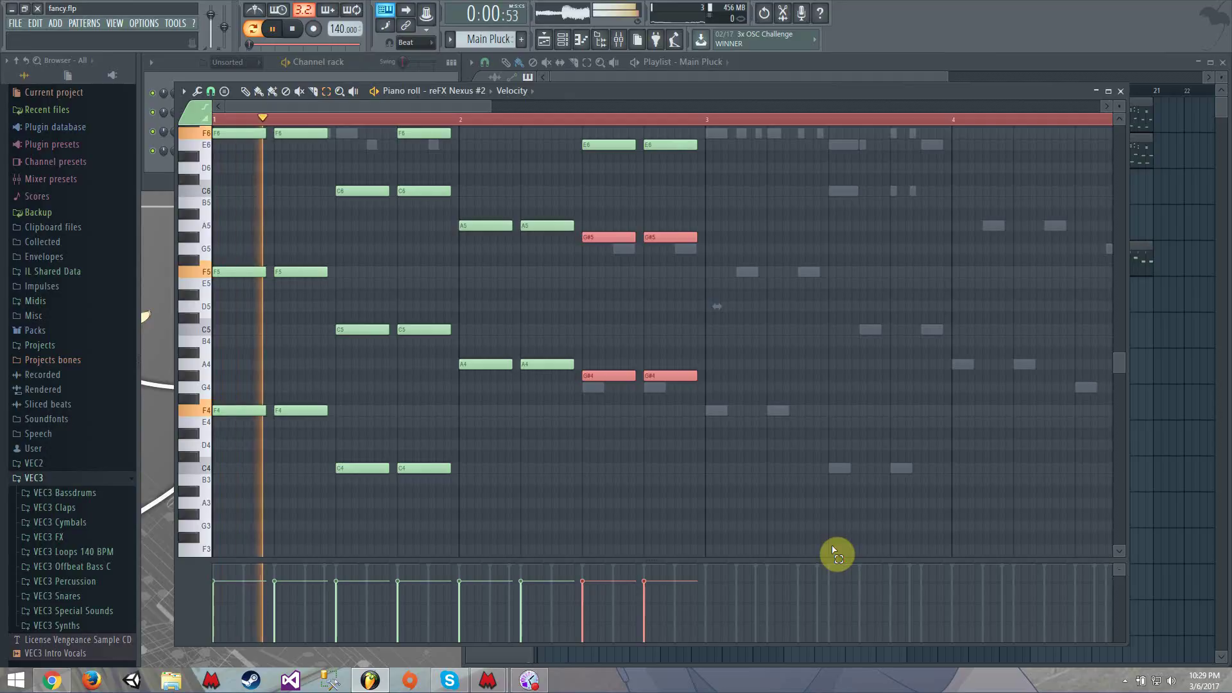
pyautogui.hotkey('shift', 'Down')
pyautogui.scroll(5, 833, 550)
pyautogui.click(545, 331)
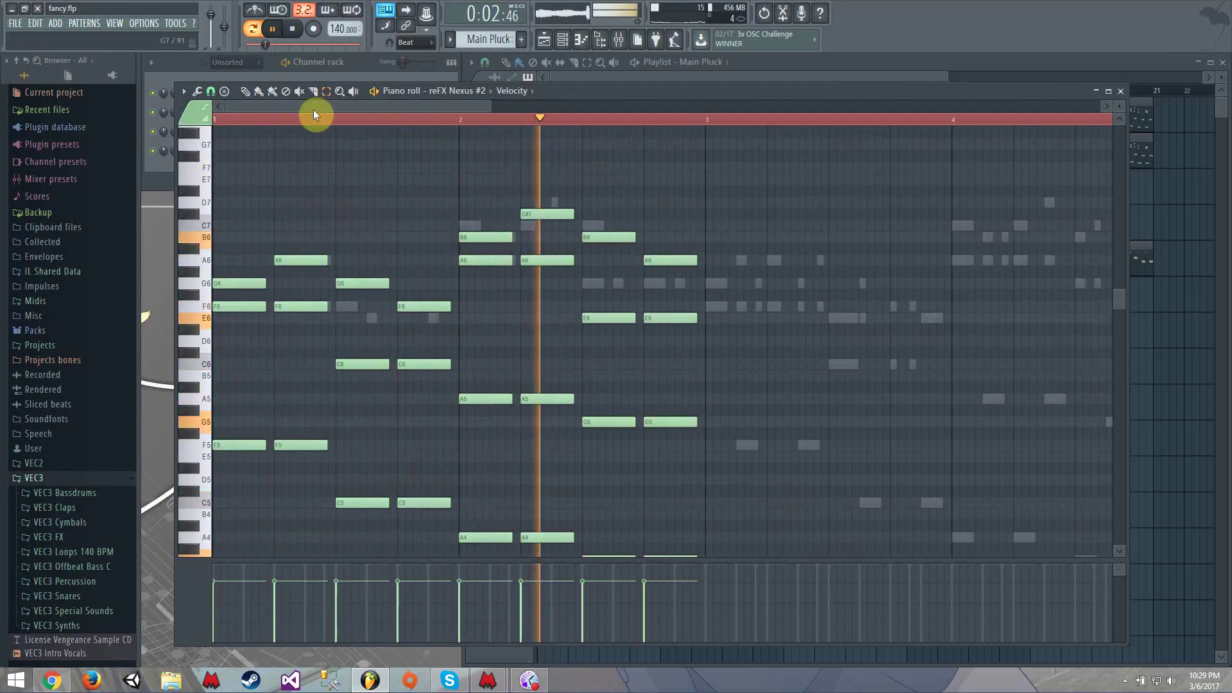
# Step: Mute the Pluck channel and audition the two-bar chord progression
pyautogui.rightClick(320, 120)
pyautogui.press('space')
pyautogui.click(154, 93)
pyautogui.press('space')
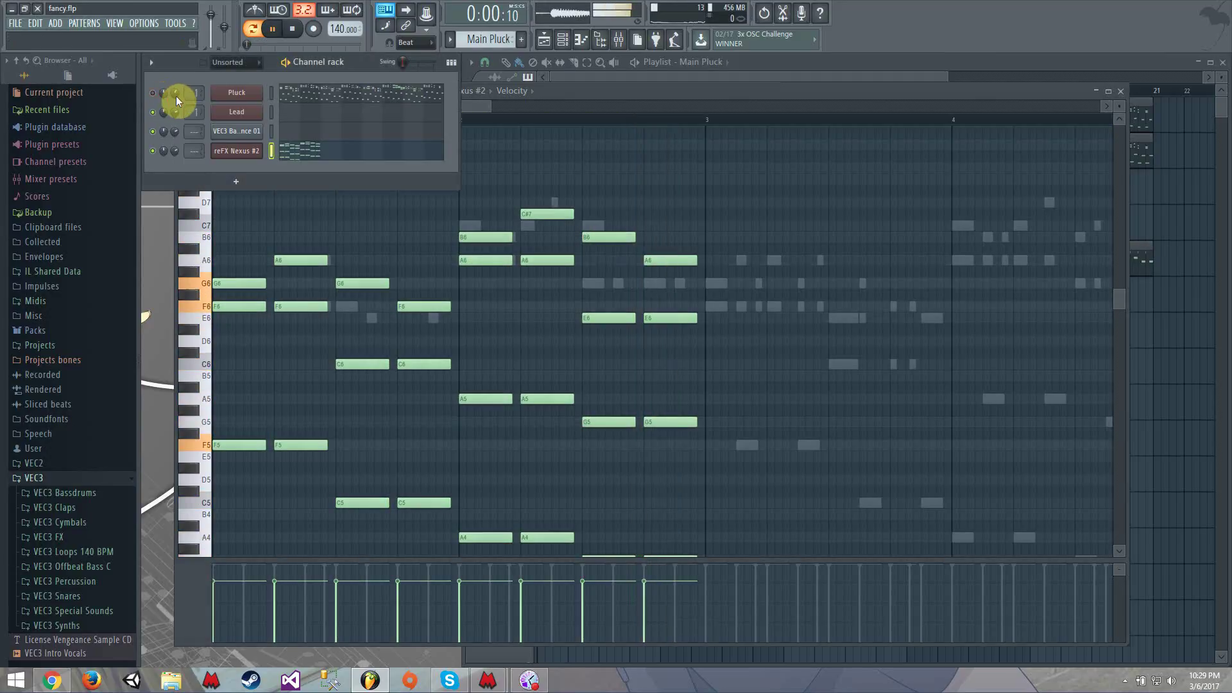
pyautogui.click(480, 315)
pyautogui.press('space')
# Step: Change bar 2's first three top notes to C7, D7 and C7, and replace E6 with G6 in its last two chords
pyautogui.click(246, 91)
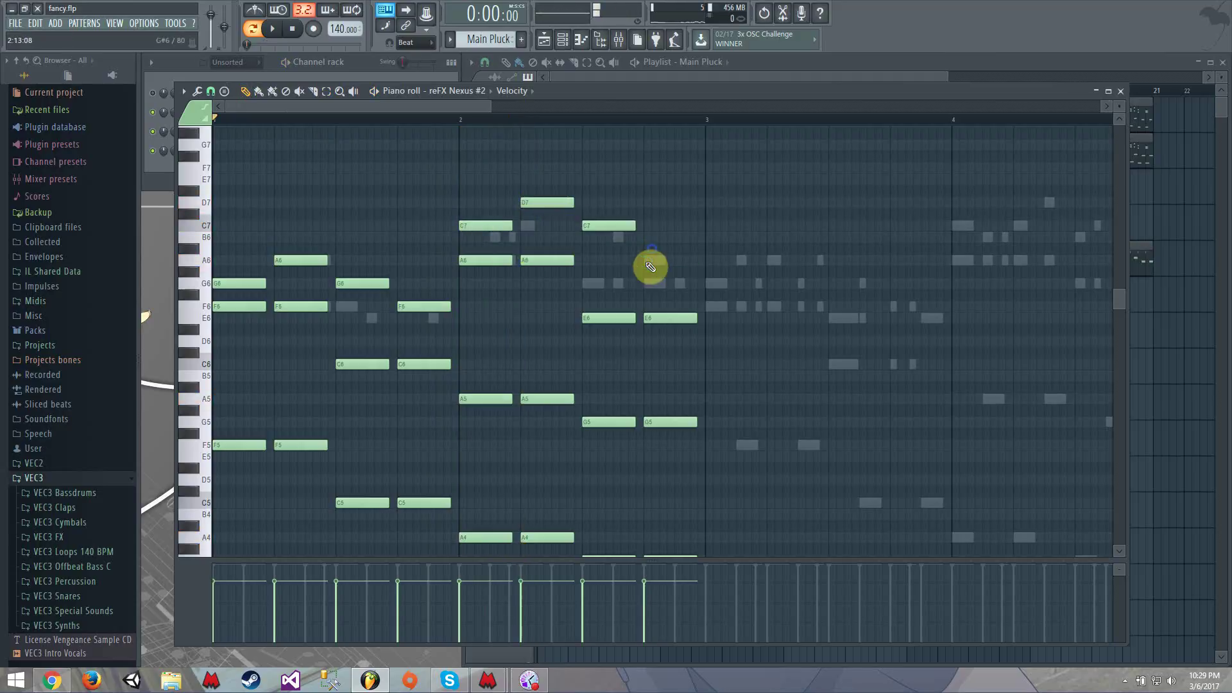
pyautogui.click(654, 284)
pyautogui.press('space')
pyautogui.rightClick(631, 319)
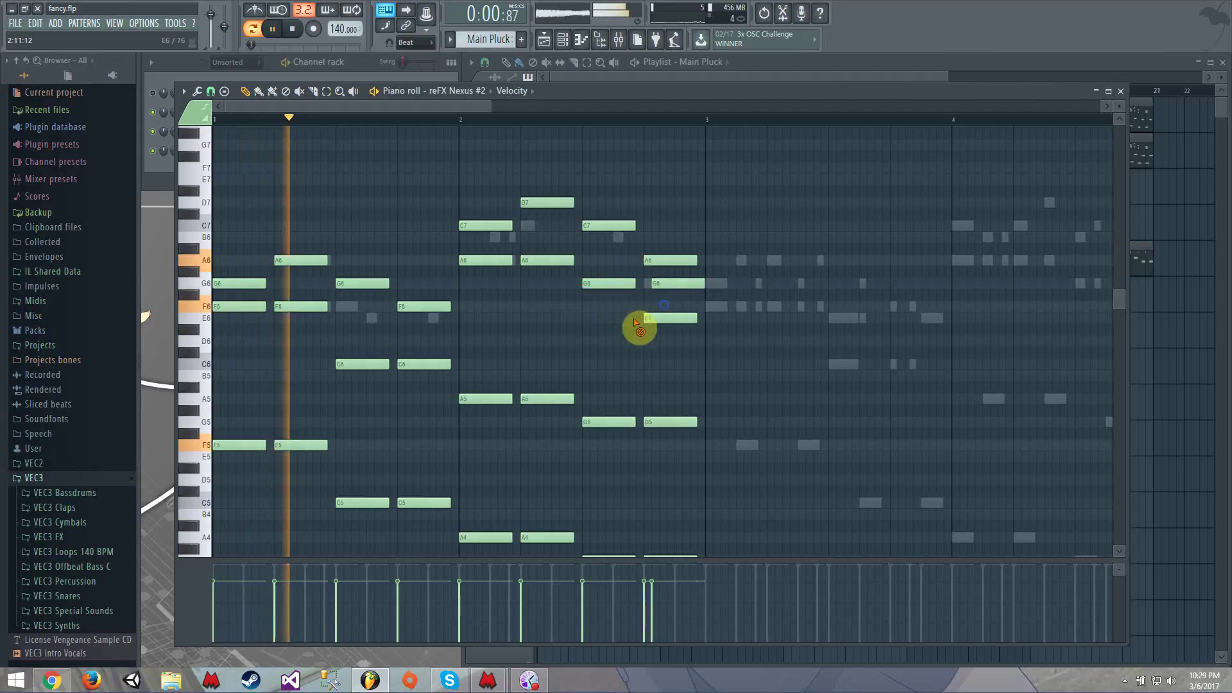
pyautogui.rightClick(649, 319)
pyautogui.moveTo(663, 284); pyautogui.dragTo(658, 284)
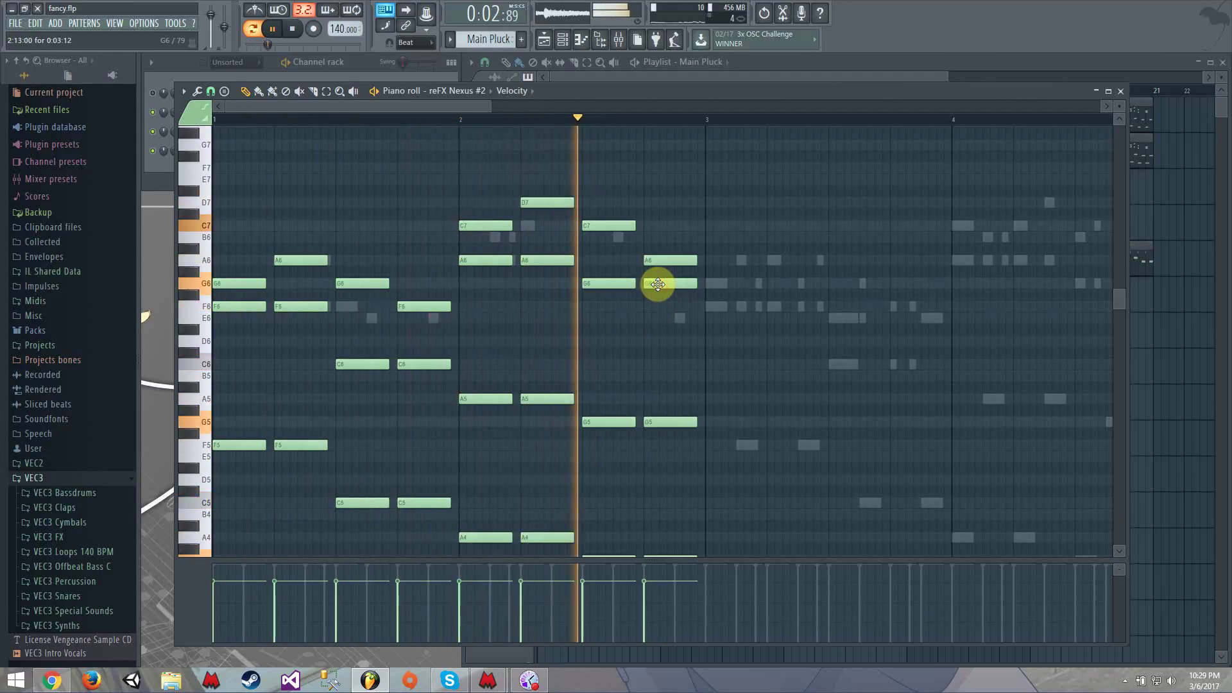
pyautogui.scroll(-2, 483, 320)
pyautogui.press('space')
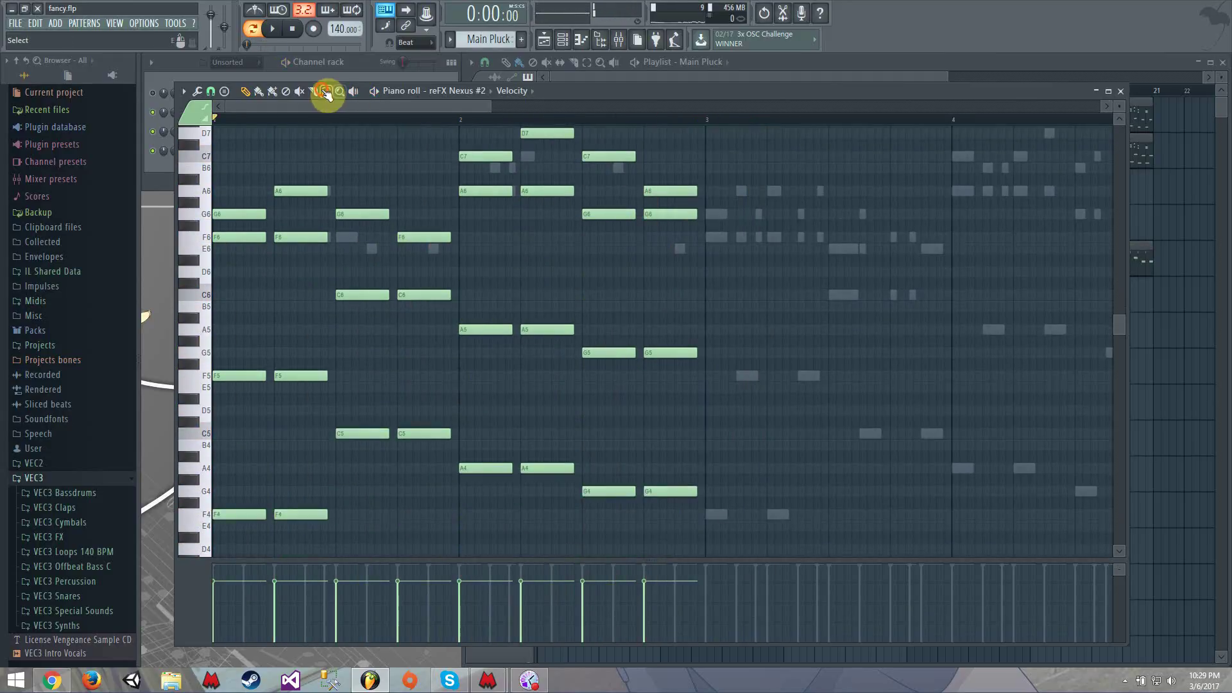
# Step: Duplicate the two-bar chord progression into bars 3 and 4 at the same pitch
pyautogui.moveTo(264, 176); pyautogui.dragTo(778, 639)
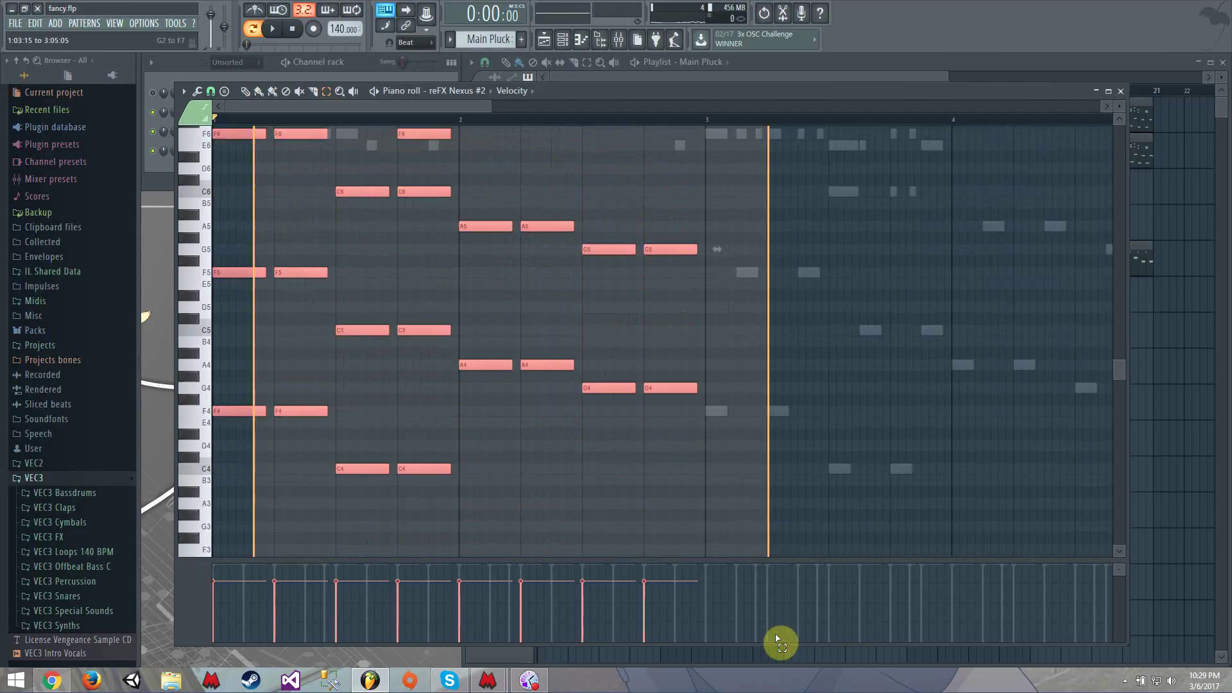
pyautogui.scroll(3, 649, 484)
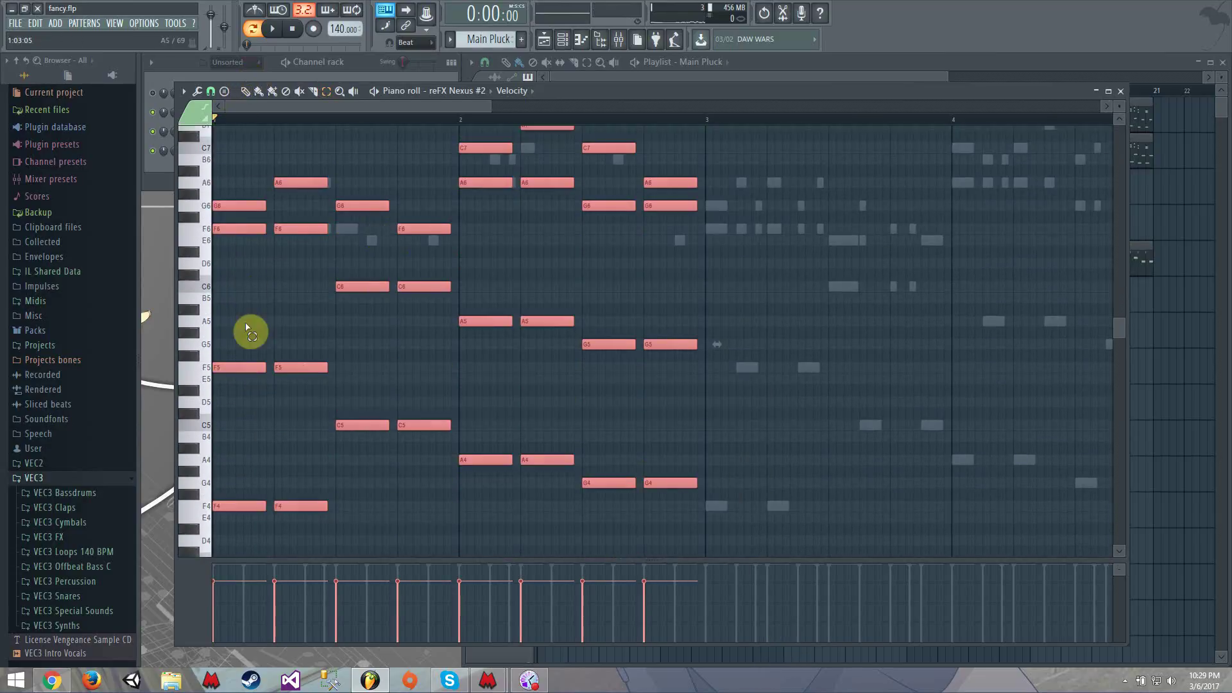
pyautogui.click(247, 97)
pyautogui.press('space')
pyautogui.moveTo(246, 357); pyautogui.dragTo(715, 357)
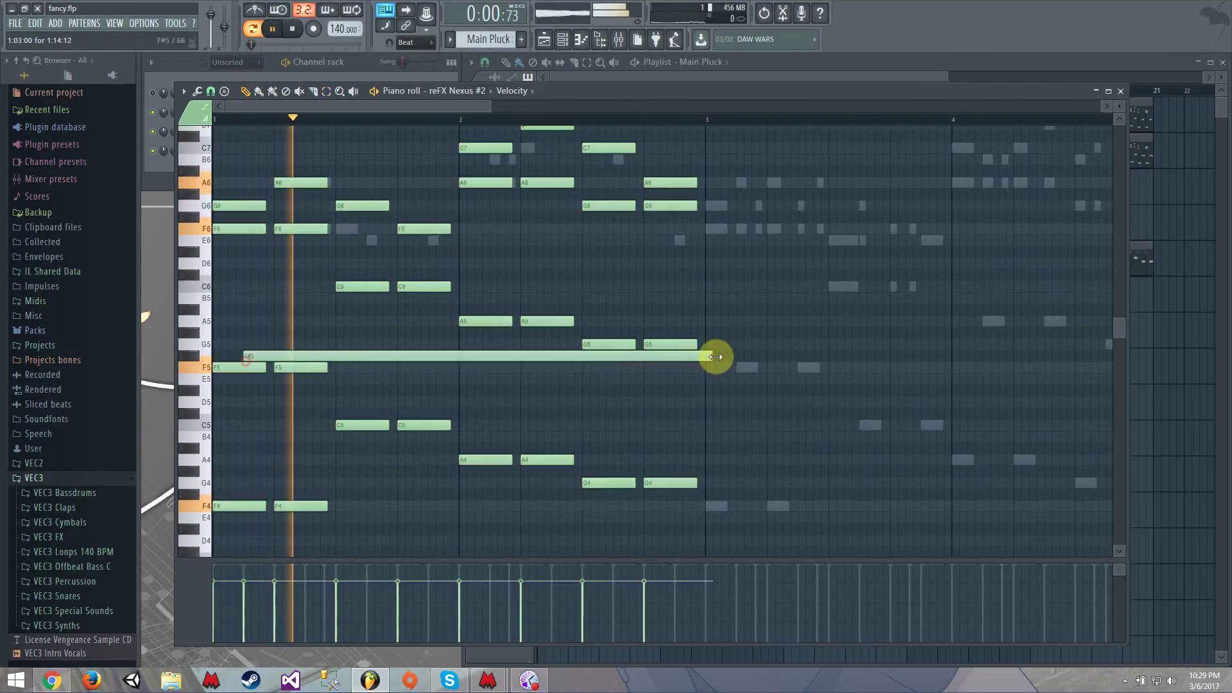
pyautogui.hotkey('ctrl', 'z')
pyautogui.hotkey('ctrl', 'b')
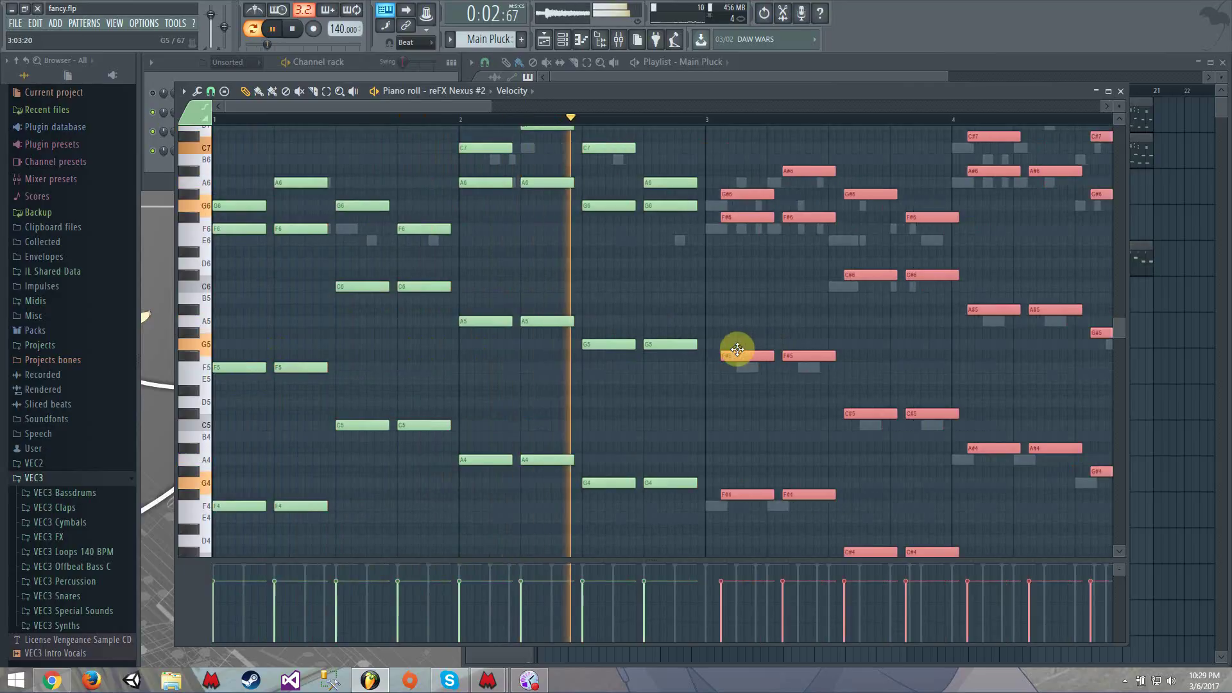
pyautogui.press('space')
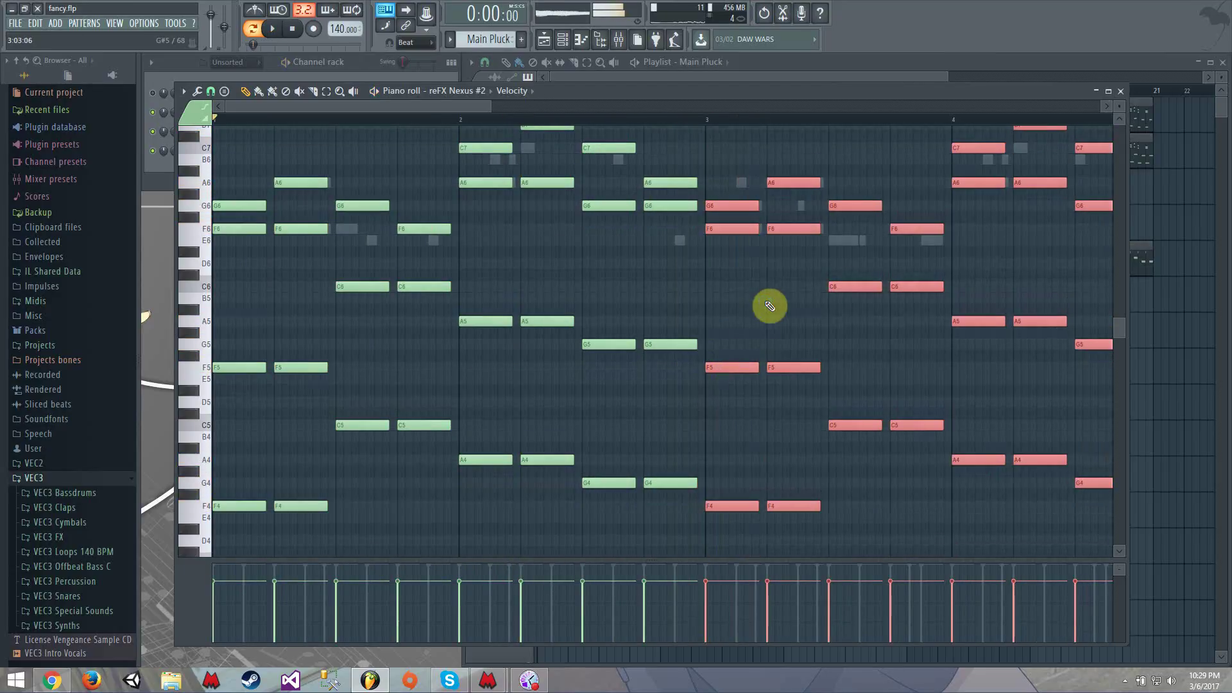
# Step: Lower the top note of the third chord to E6 in bar 3 and to B6 in bar 4
pyautogui.moveTo(849, 280); pyautogui.dragTo(855, 247)
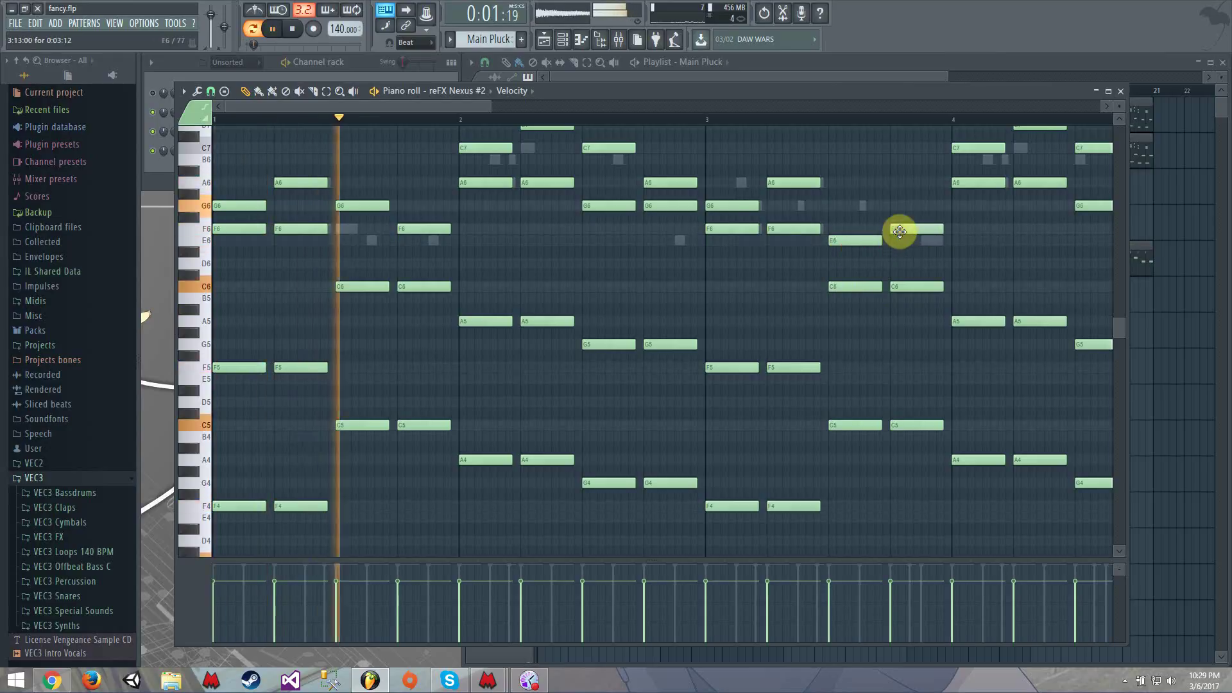
pyautogui.moveTo(433, 108); pyautogui.dragTo(561, 124)
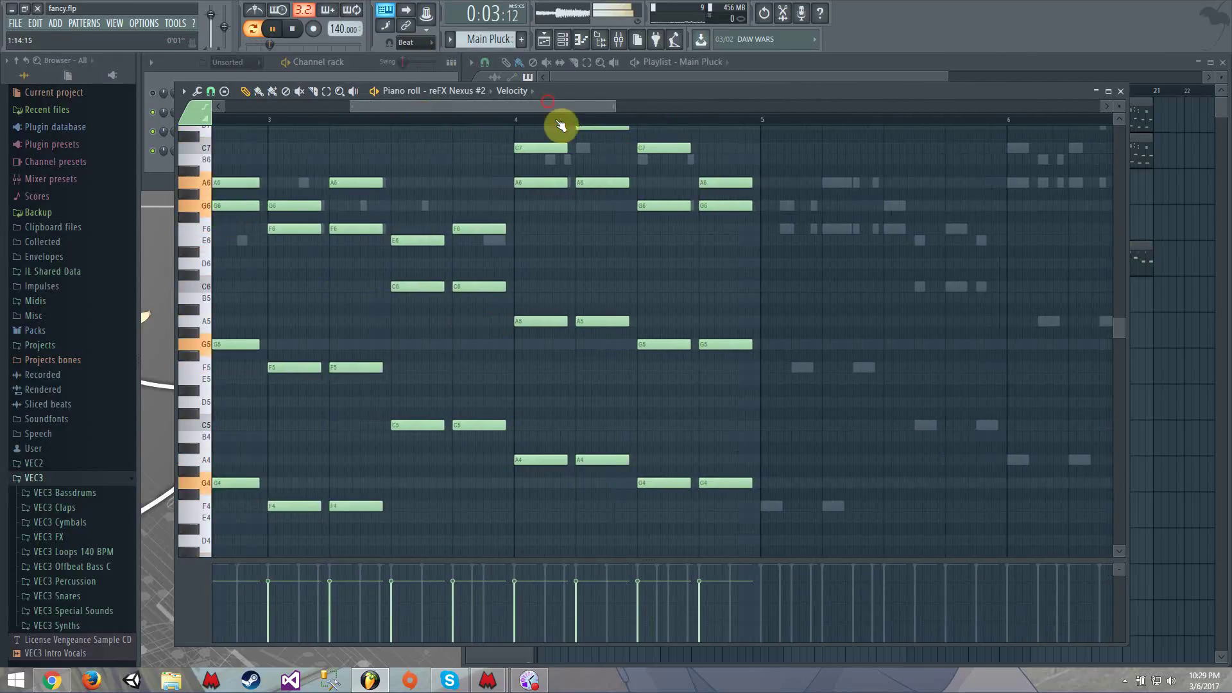
pyautogui.scroll(2, 597, 179)
pyautogui.moveTo(612, 195); pyautogui.dragTo(564, 225)
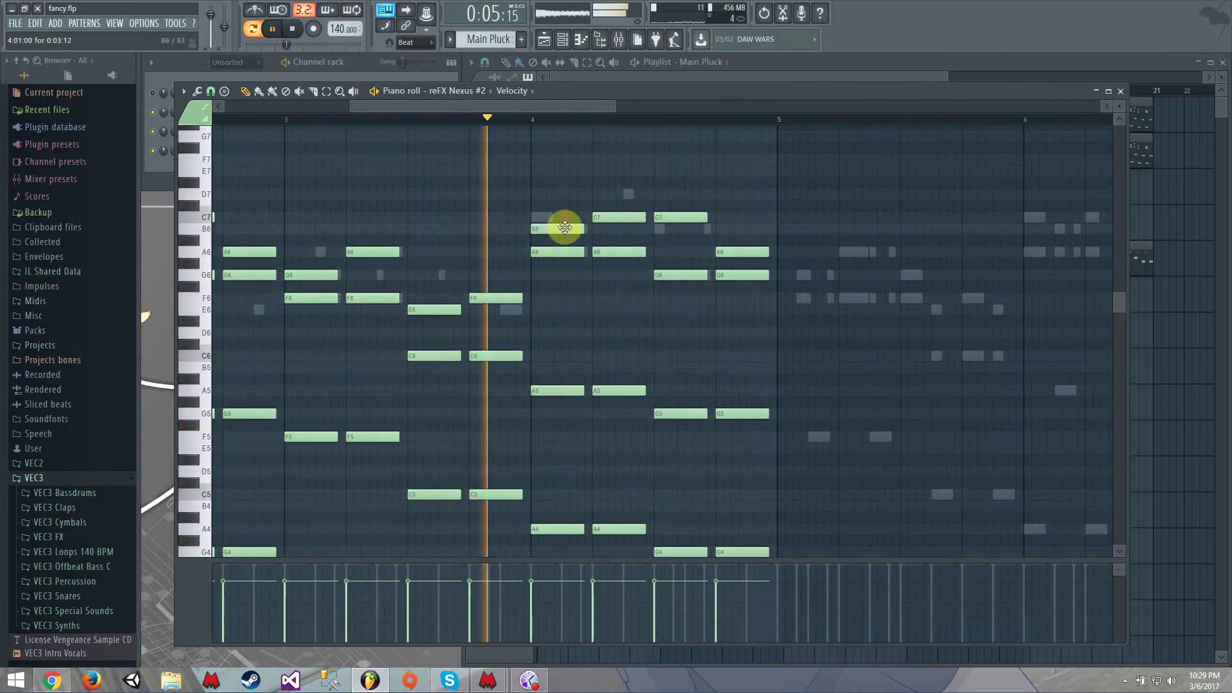
pyautogui.press('space')
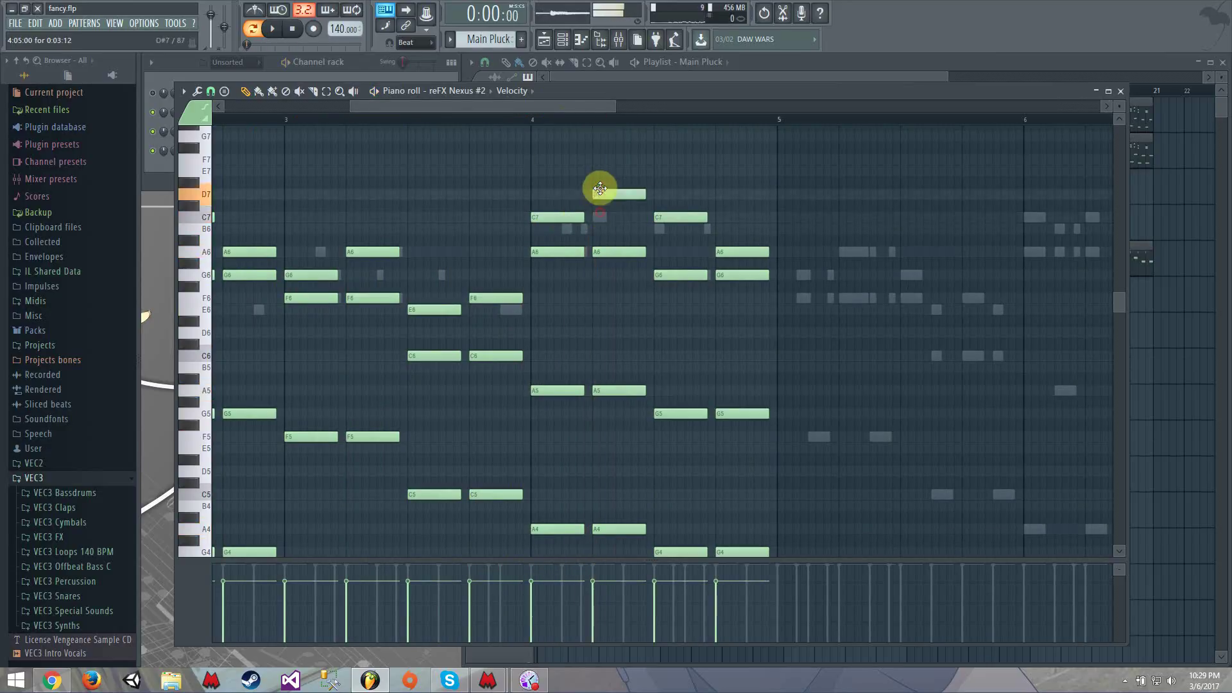
pyautogui.press('space')
pyautogui.scroll(-3, 627, 206)
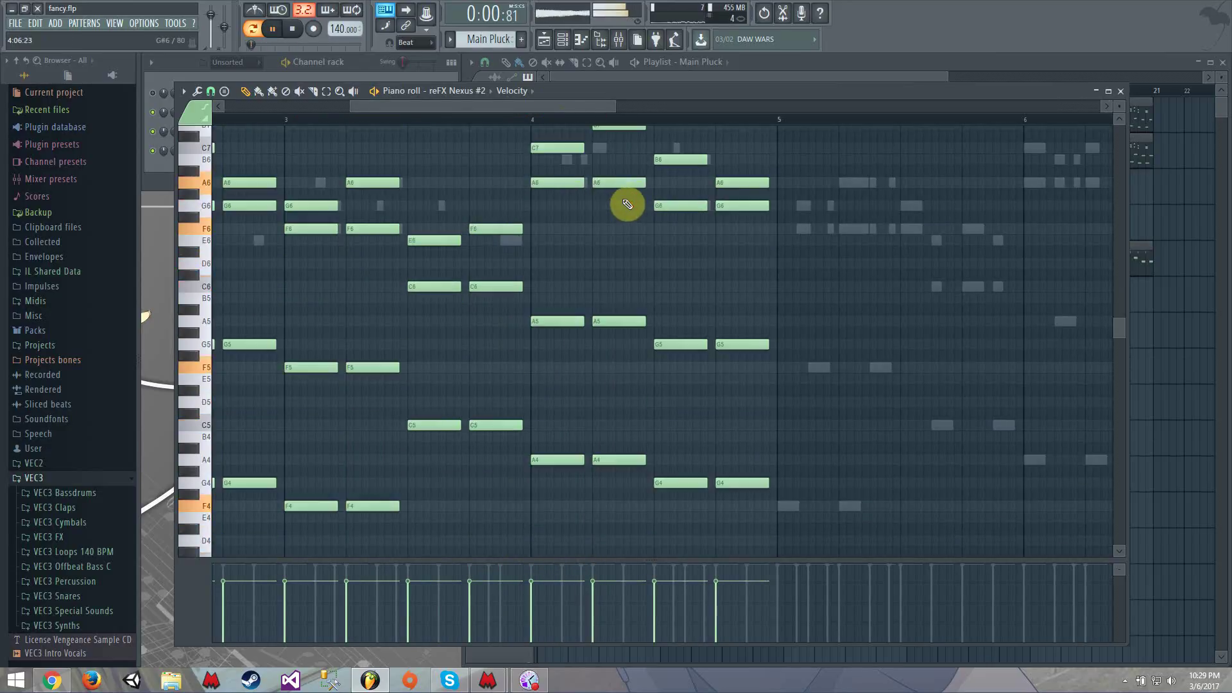
# Step: Duplicate the whole four-bar chord progression into bars 5 through 8
pyautogui.moveTo(424, 107); pyautogui.dragTo(298, 110)
pyautogui.hotkey('ctrl', 'a')
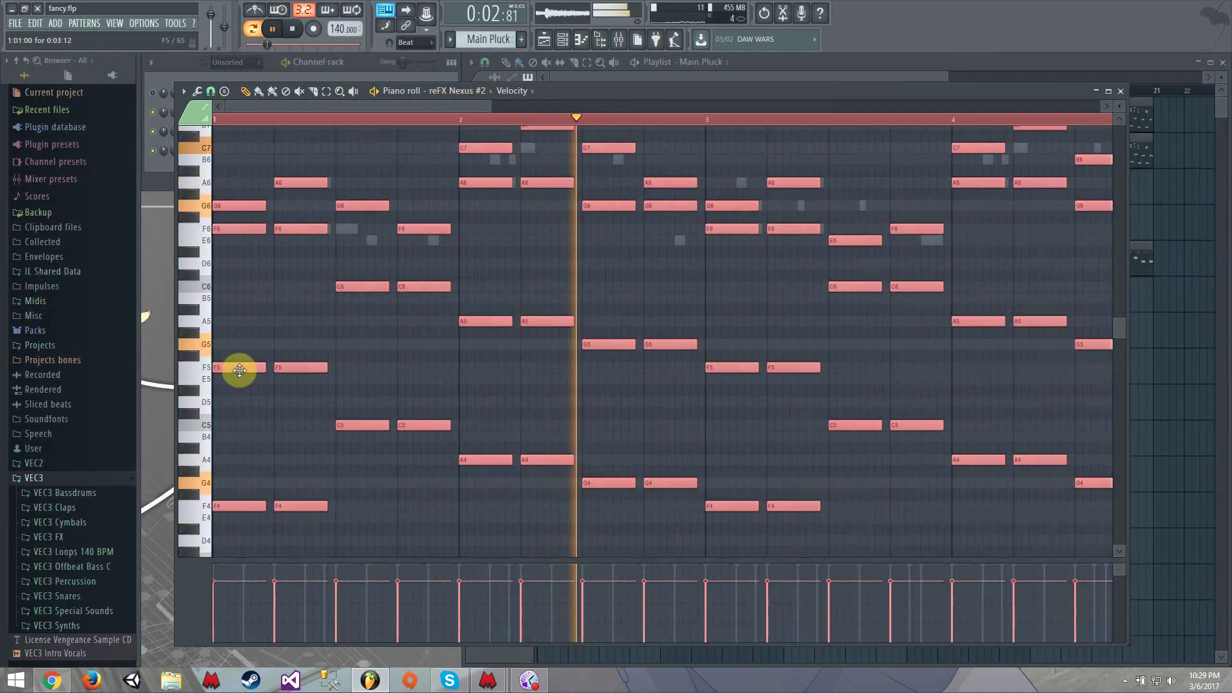
pyautogui.moveTo(239, 366); pyautogui.dragTo(854, 375)
pyautogui.keyDown('ctrl'); pyautogui.click(842, 324); pyautogui.keyUp('ctrl')
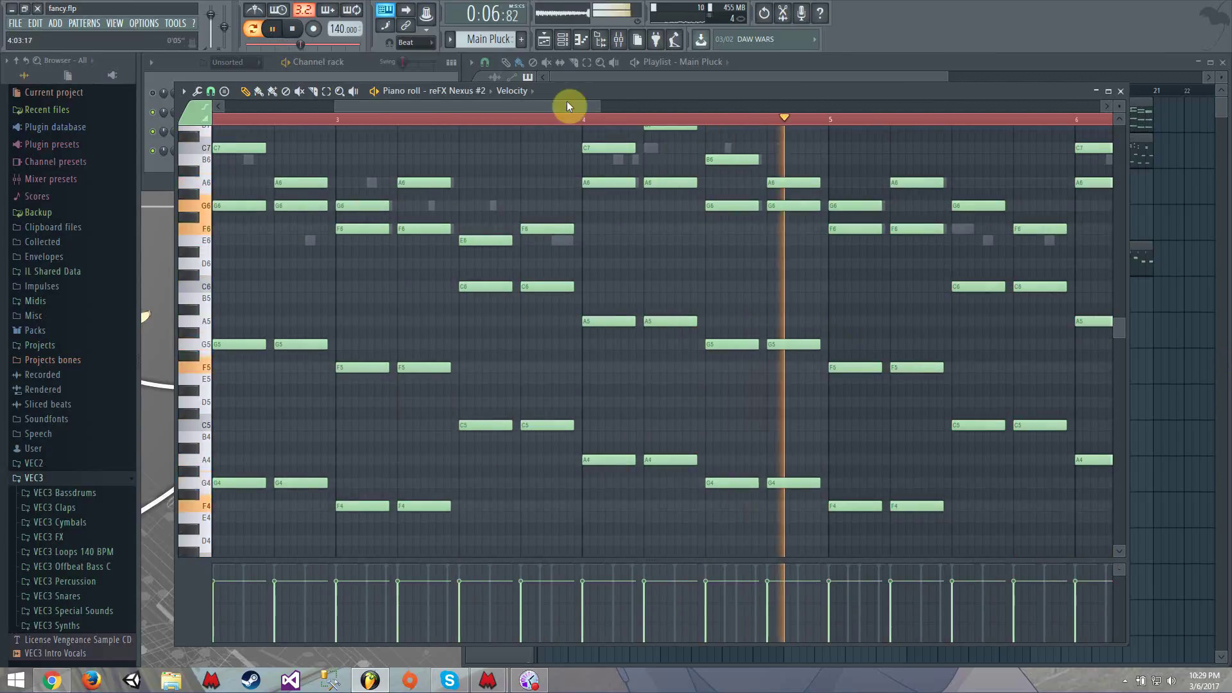
# Step: Review the copied bars and play the extended progression with the Pluck channel muted
pyautogui.moveTo(570, 105); pyautogui.dragTo(759, 126)
pyautogui.scroll(3, 674, 138)
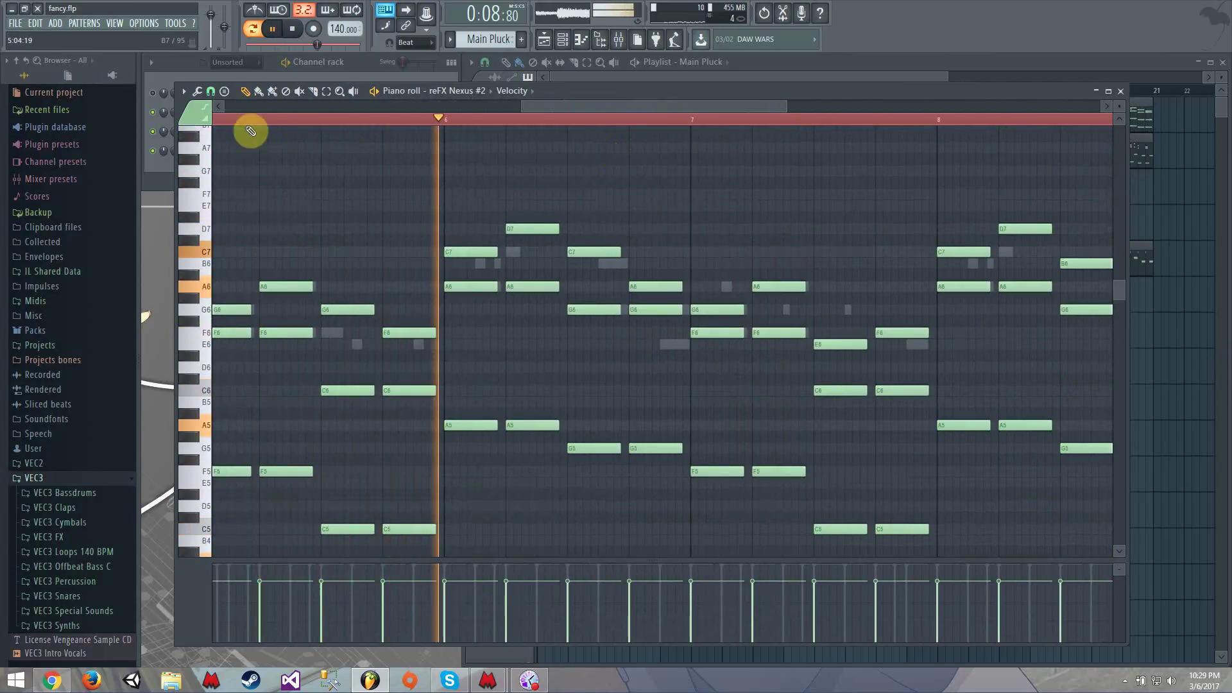
pyautogui.click(160, 103)
pyautogui.click(154, 94)
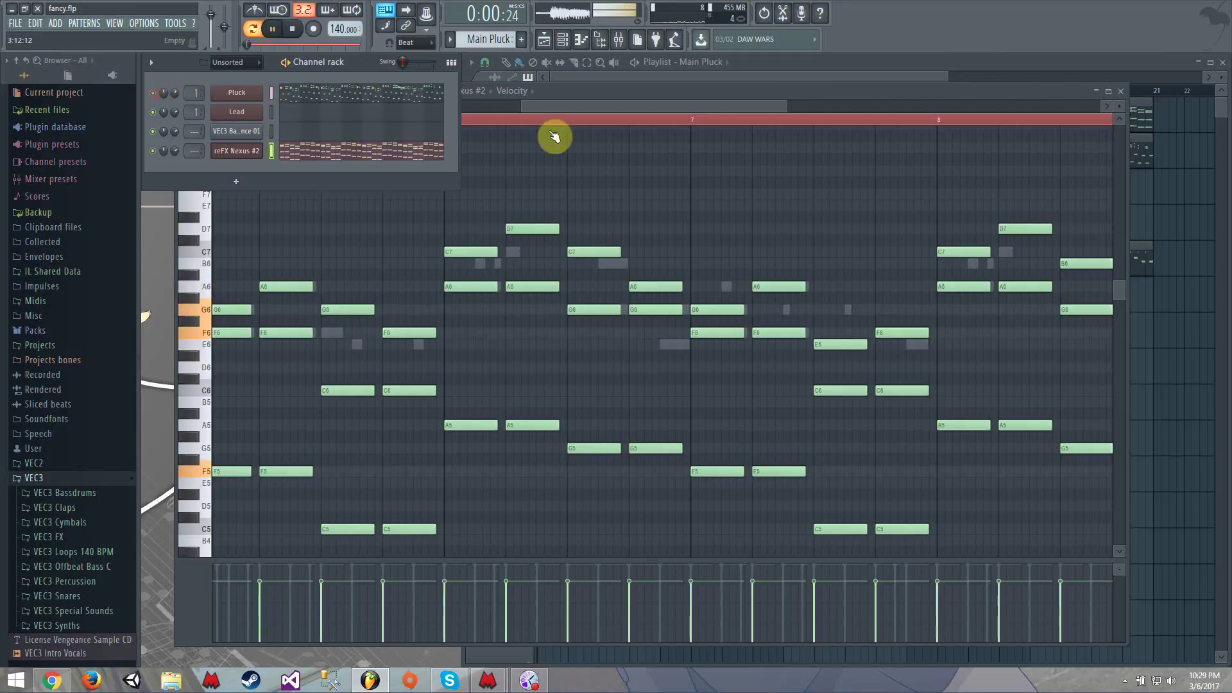
pyautogui.moveTo(578, 108); pyautogui.dragTo(373, 107)
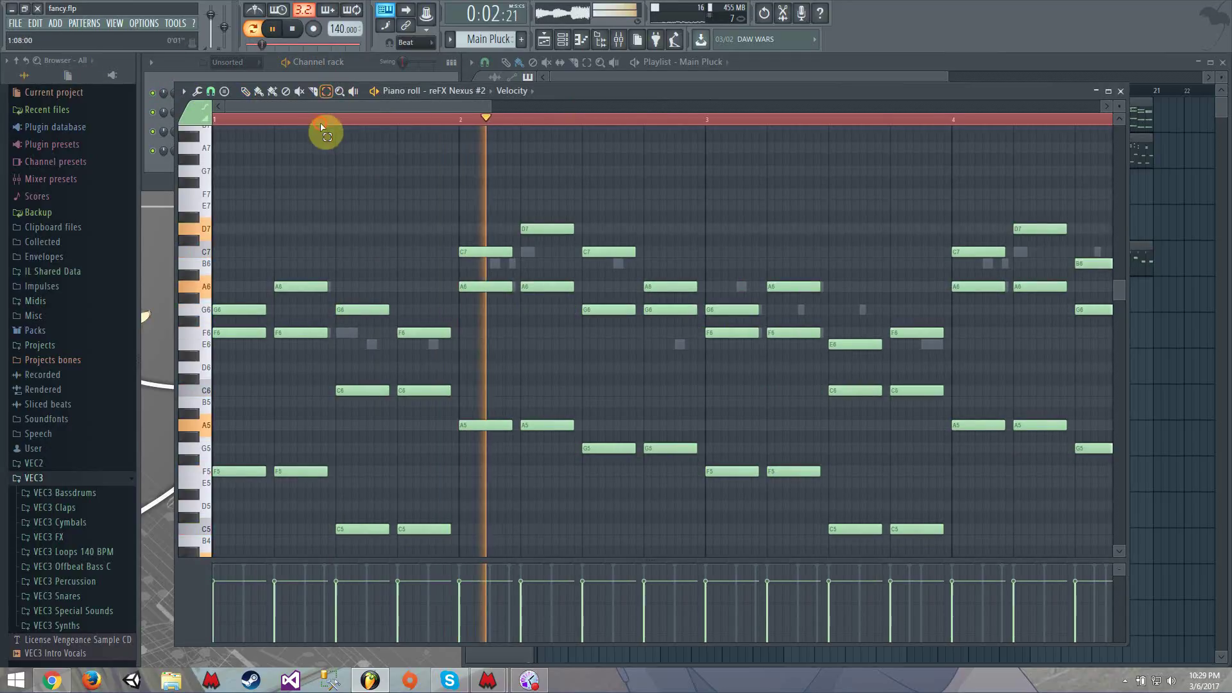
# Step: Open the reFX Nexus #2 instrument and audition the PN Piano Crushed and PN Powerful and Bright presets with the chords
pyautogui.click(172, 158)
pyautogui.click(252, 152)
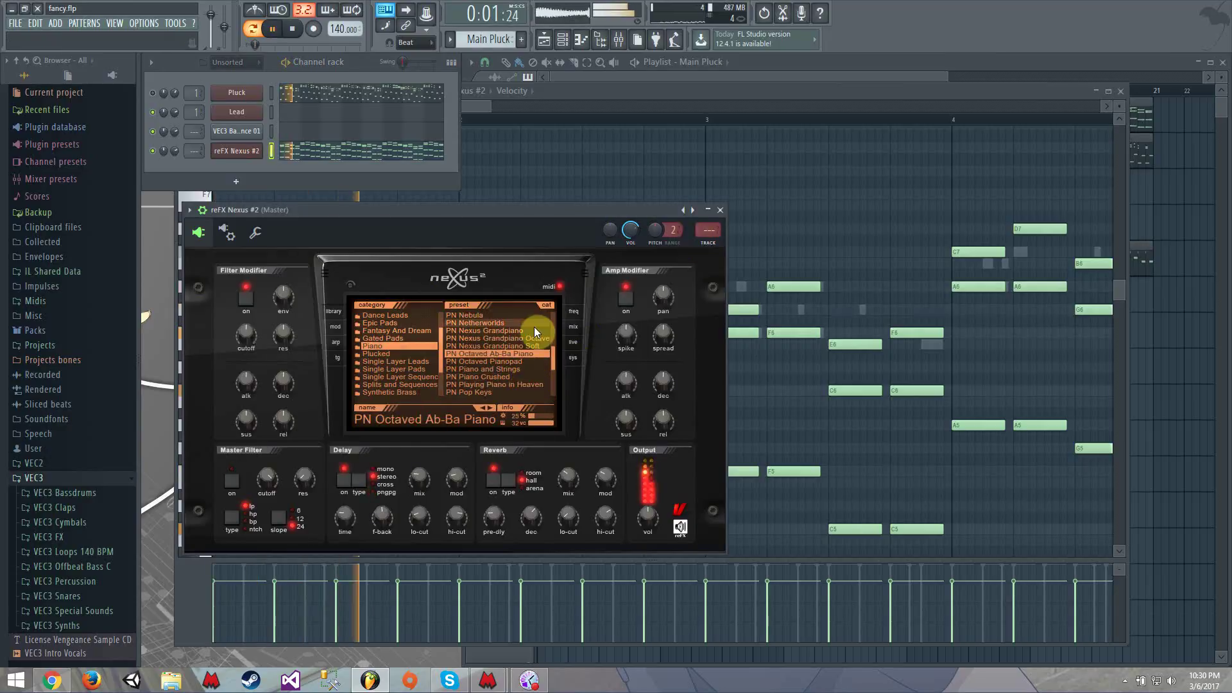
pyautogui.scroll(-1, 531, 340)
pyautogui.click(525, 375)
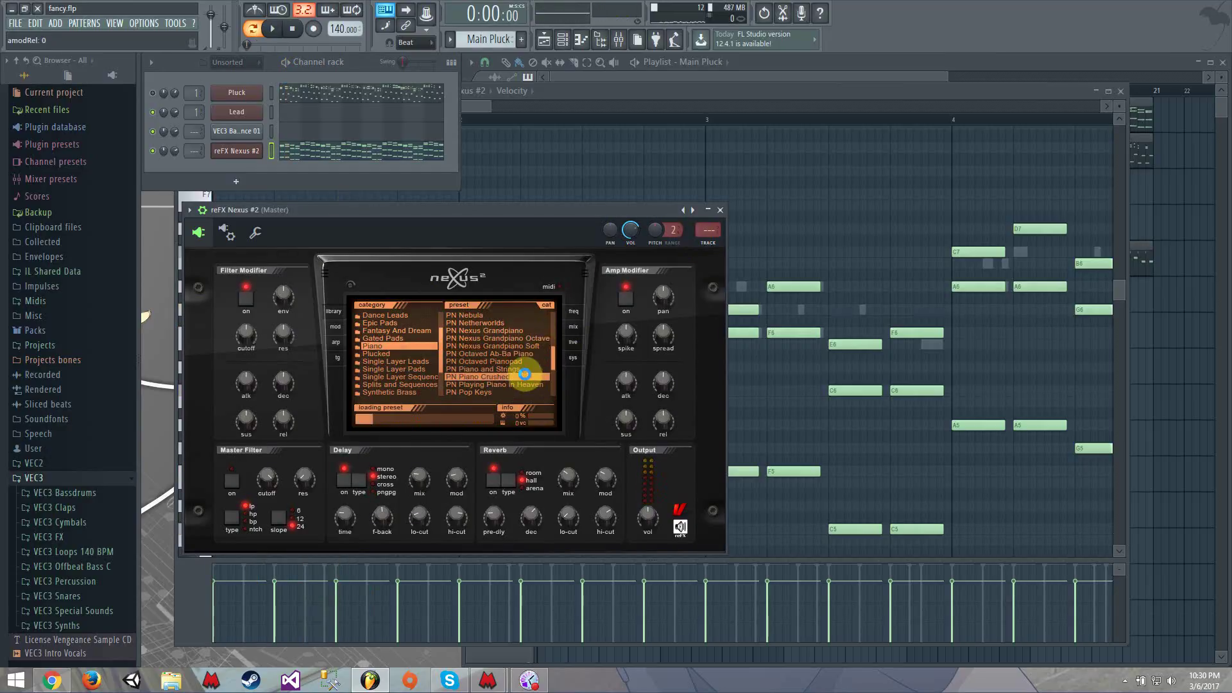
pyautogui.scroll(-1, 525, 375)
pyautogui.press('space')
pyautogui.click(518, 385)
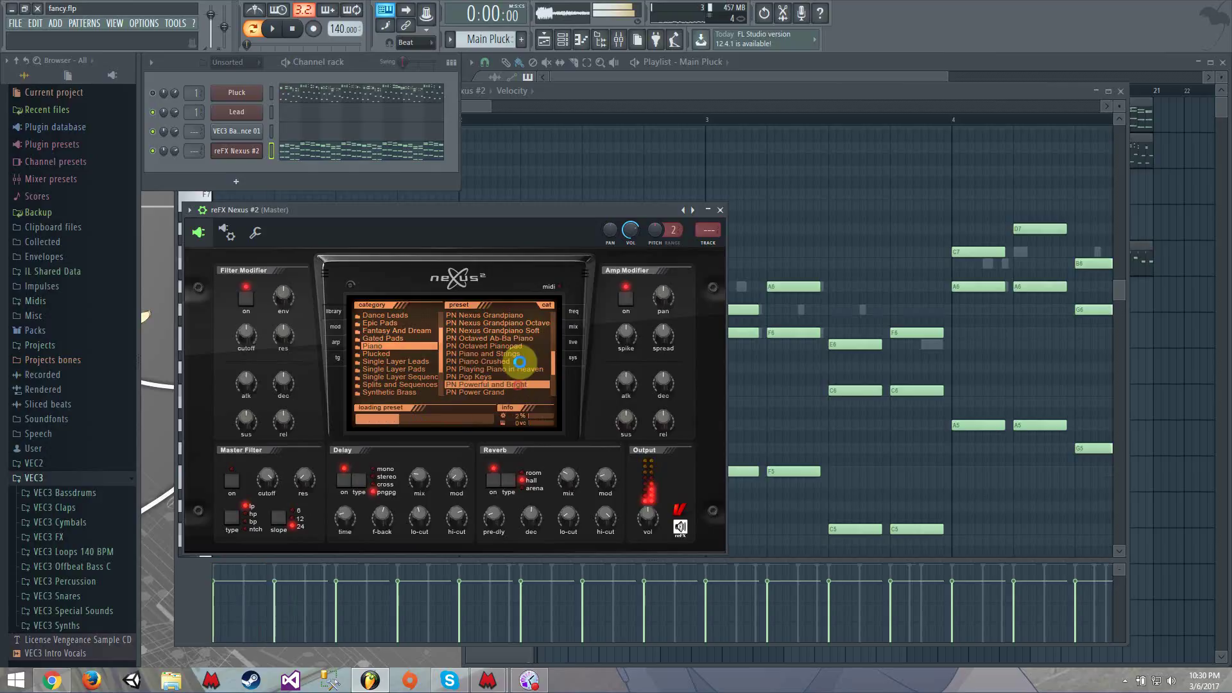
# Step: Audition the PN Synthesized Piano 1 and PN Synthesized Piano 2 presets with the chord progression
pyautogui.scroll(-2, 520, 362)
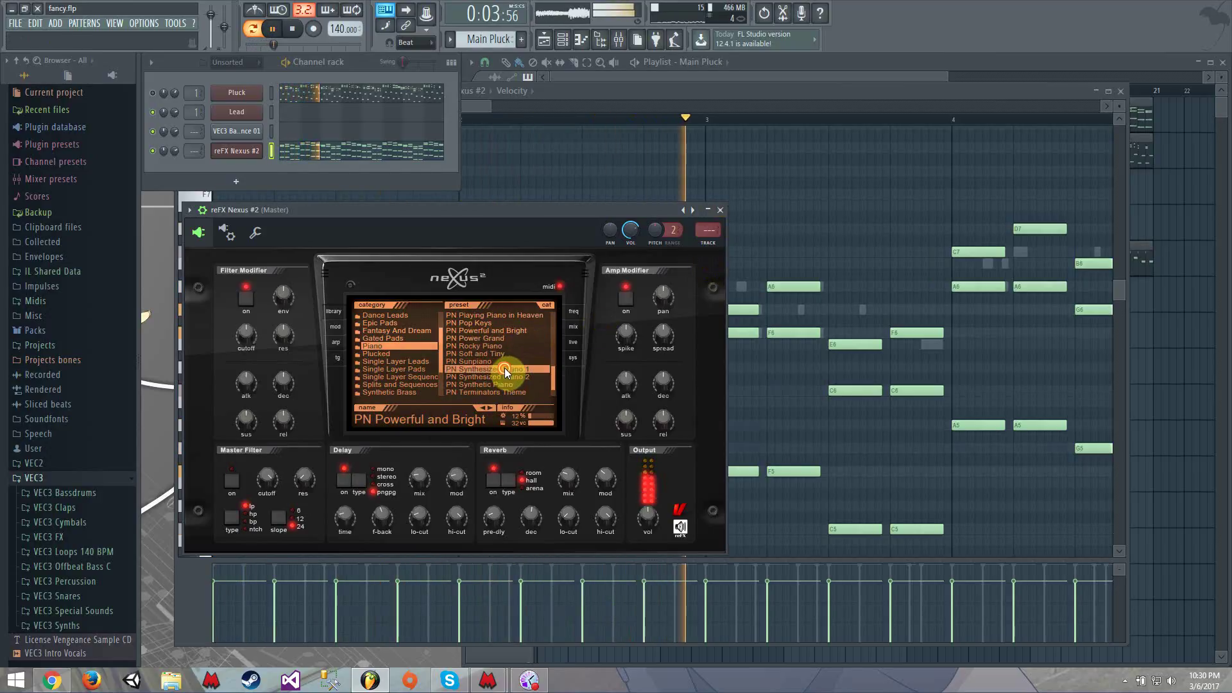
pyautogui.click(505, 369)
pyautogui.click(506, 376)
pyautogui.press('space')
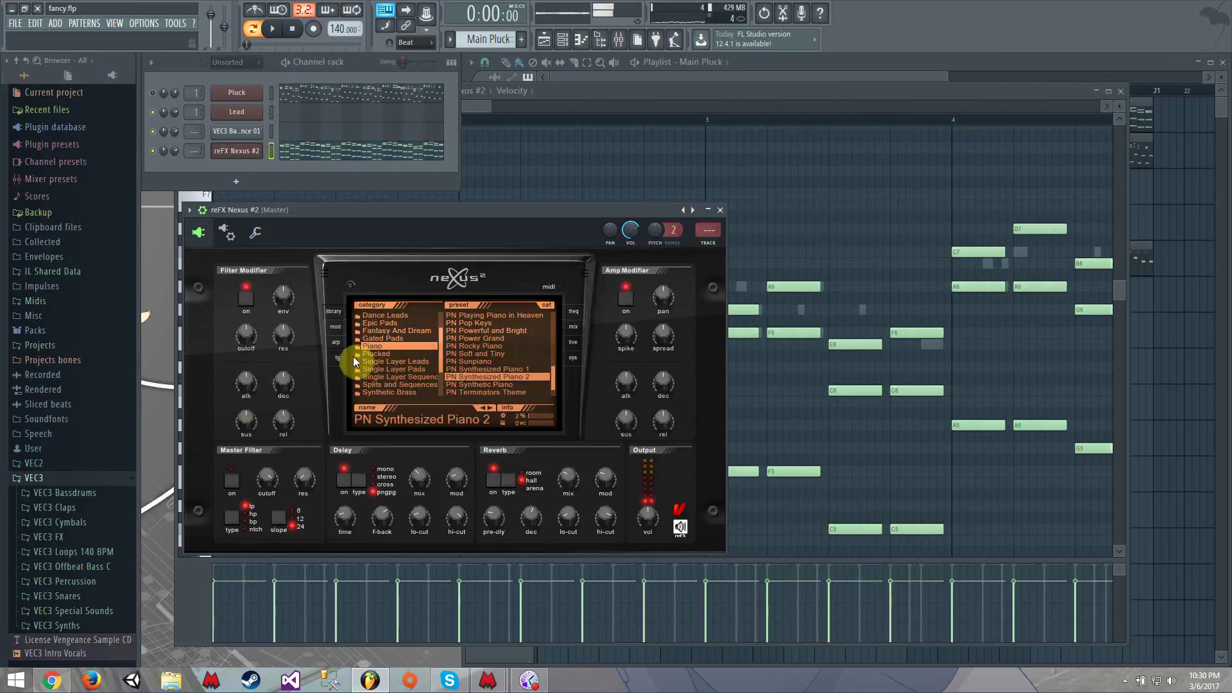
pyautogui.click(337, 342)
pyautogui.click(336, 313)
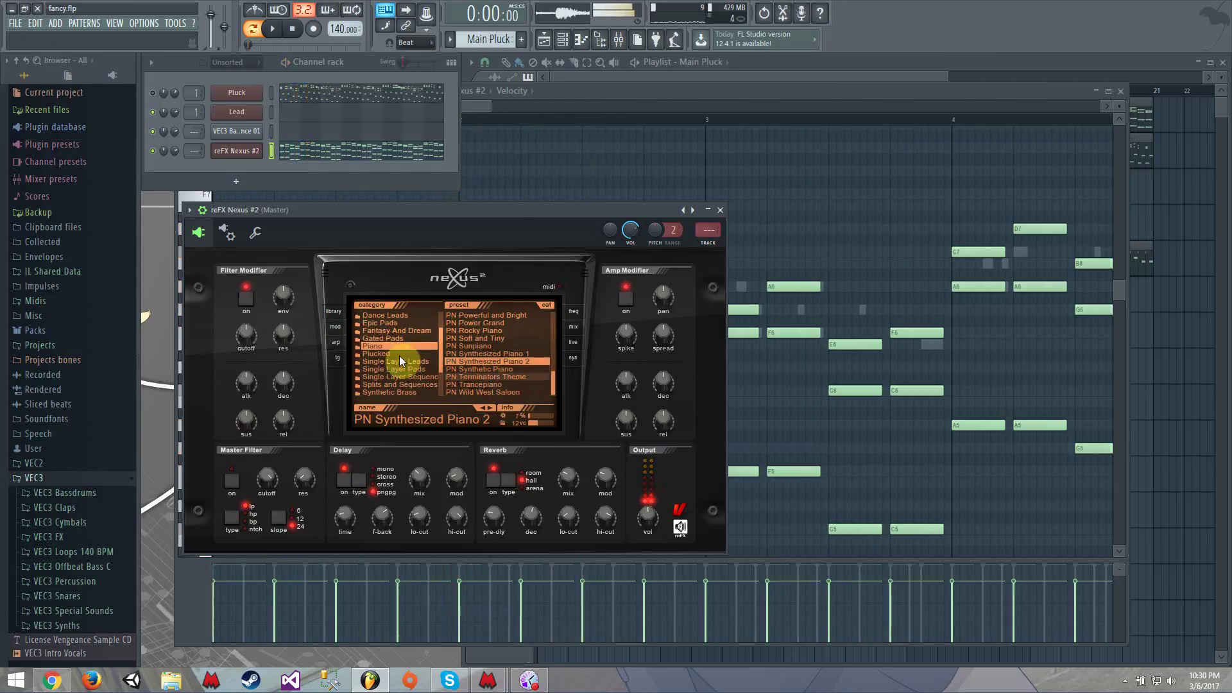
# Step: Audition the PN Terminators Theme and PN Trancepiano presets with the chord progression
pyautogui.click(501, 377)
pyautogui.press('space')
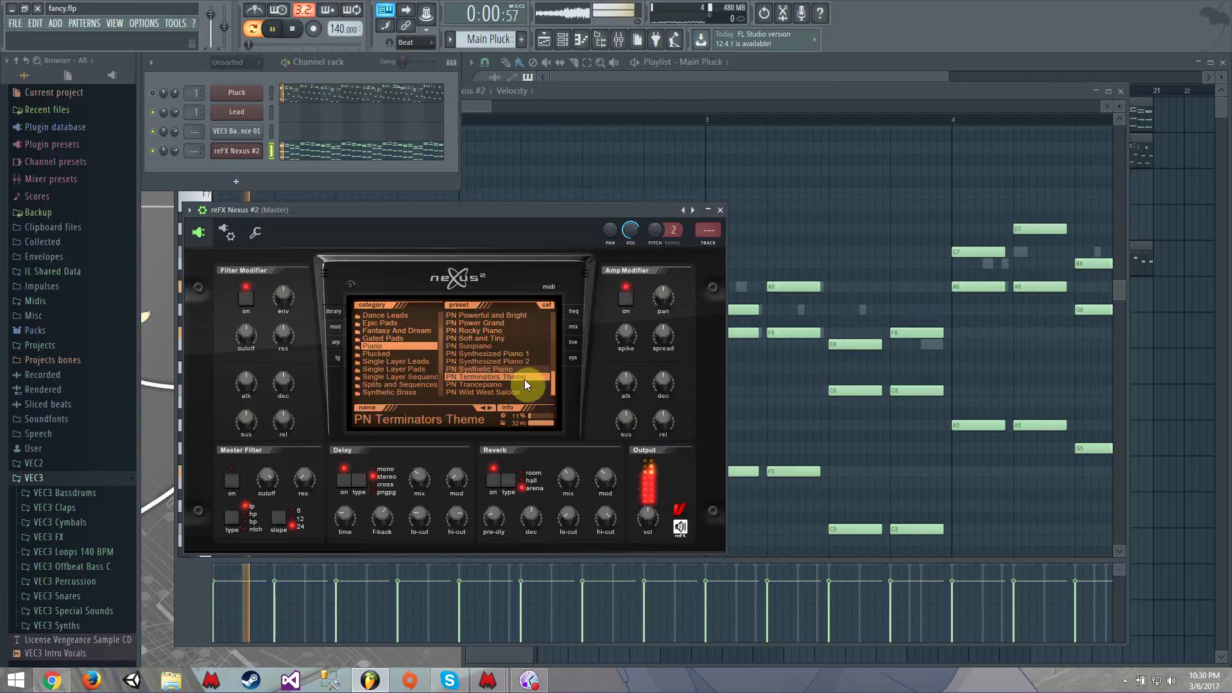
pyautogui.press('space')
pyautogui.click(519, 384)
pyautogui.press('space')
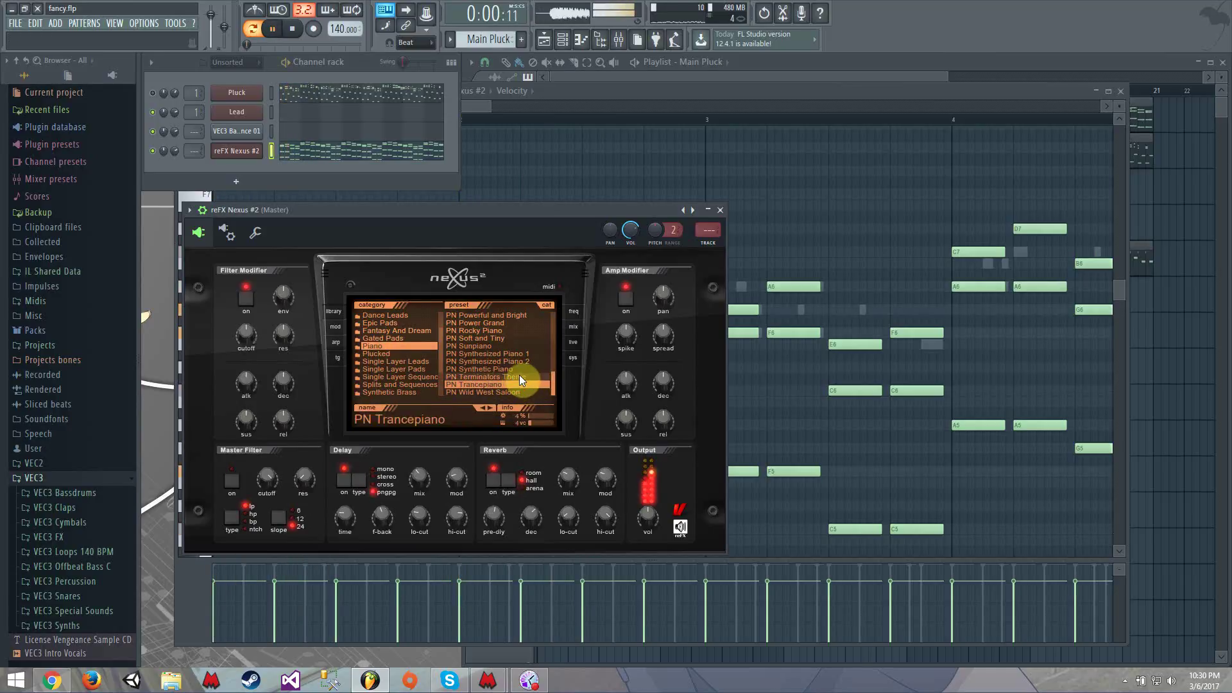
# Step: Audition PN Distorted Piano Strings and PN Ballad Epiano 1, load PN Ballad Grand Piano, and close the instrument window
pyautogui.scroll(4, 511, 360)
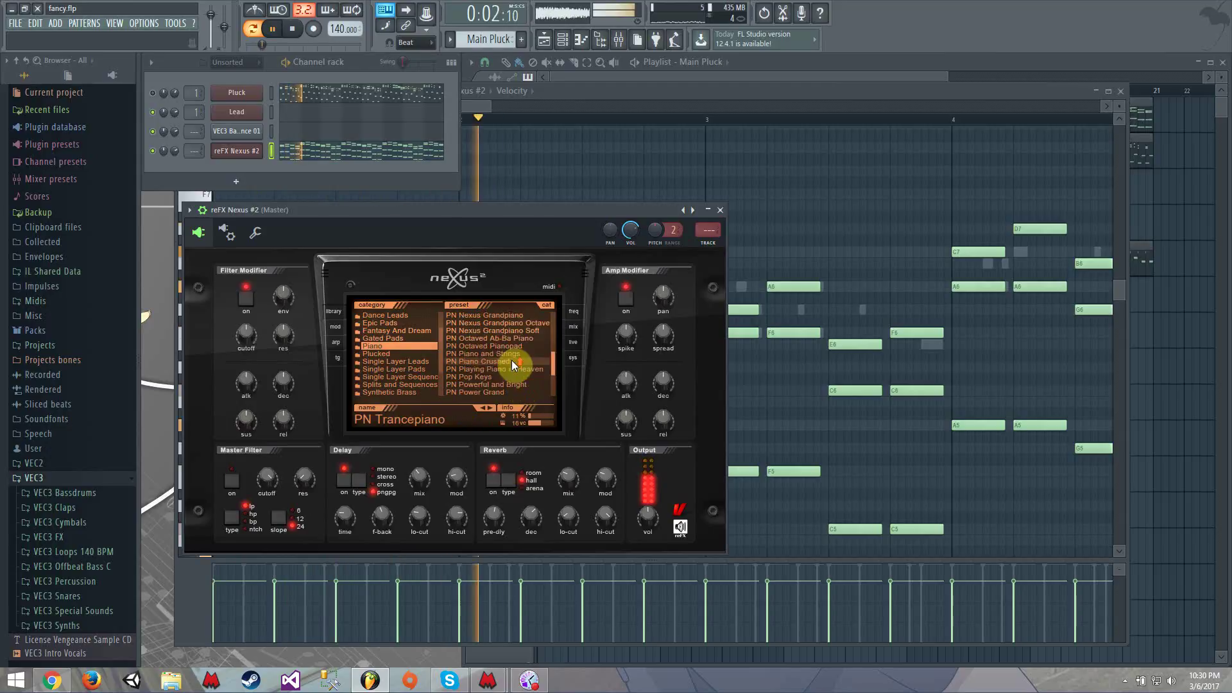
pyautogui.press('space')
pyautogui.click(503, 317)
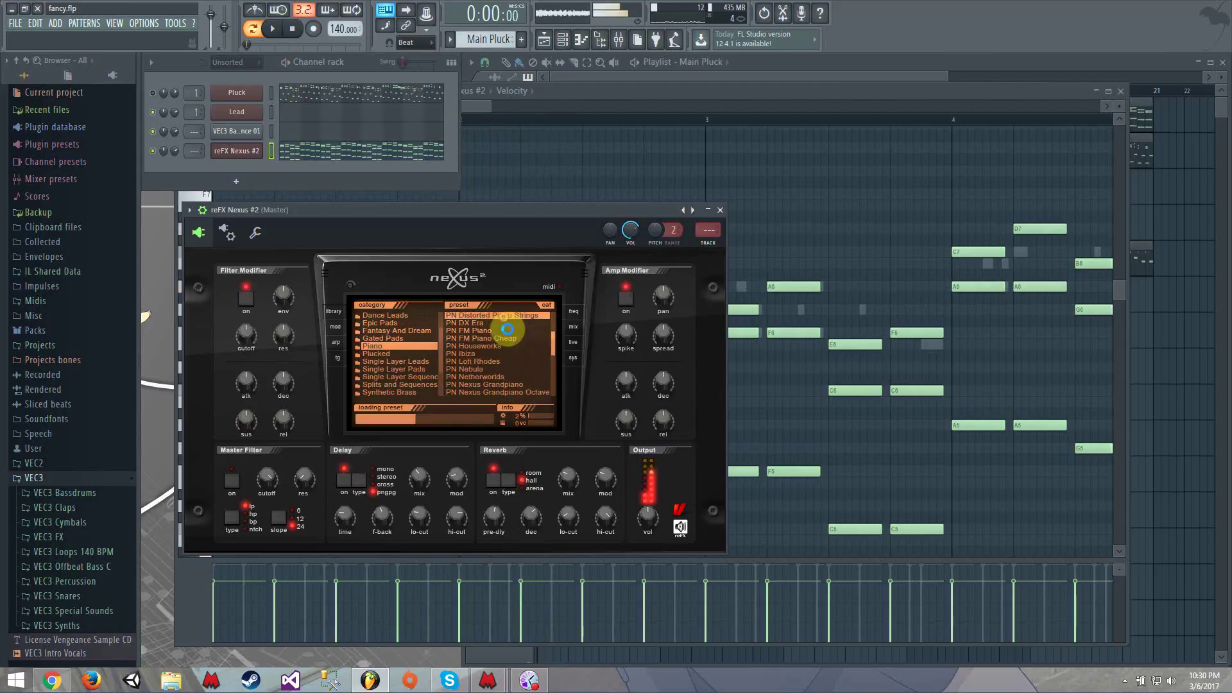
pyautogui.scroll(3, 507, 334)
pyautogui.click(503, 316)
pyautogui.press('space')
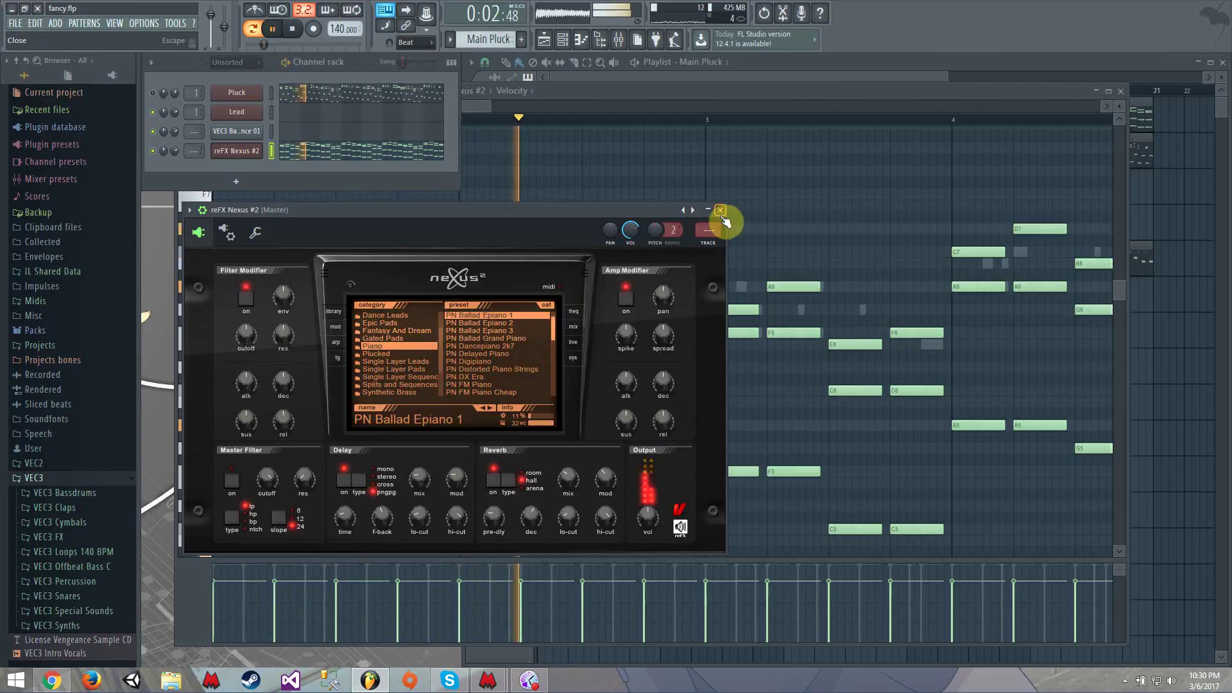
pyautogui.click(518, 338)
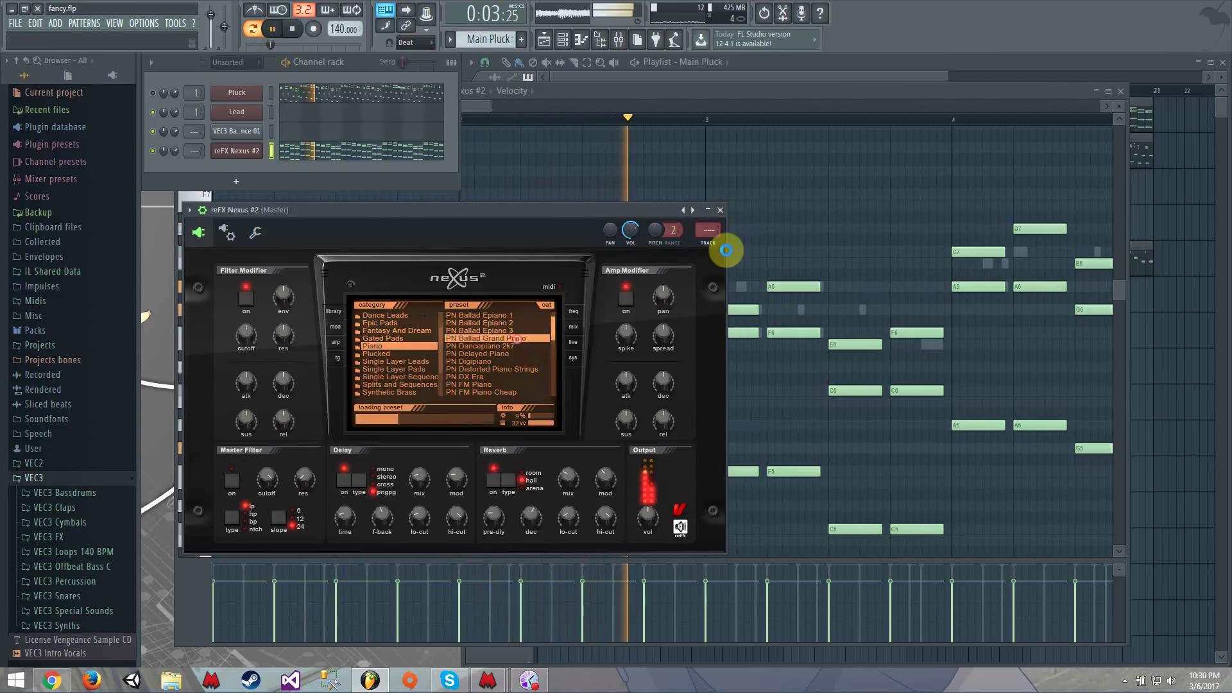
pyautogui.click(720, 210)
# Step: Examine the chord notes in bars 5 through 8 of the piano roll during playback
pyautogui.moveTo(507, 105); pyautogui.dragTo(732, 108)
pyautogui.scroll(-3, 721, 159)
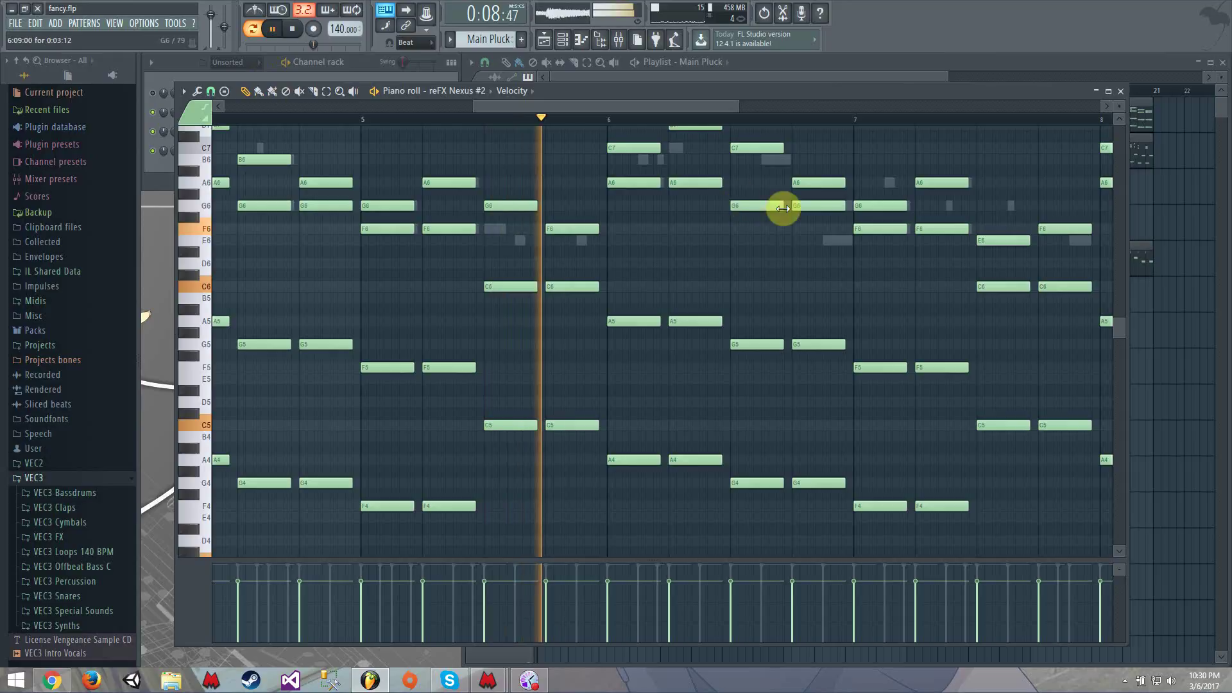
pyautogui.moveTo(807, 207)
pyautogui.mouseDown()
pyautogui.moveTo(811, 238)
pyautogui.moveTo(808, 205)
pyautogui.mouseUp()
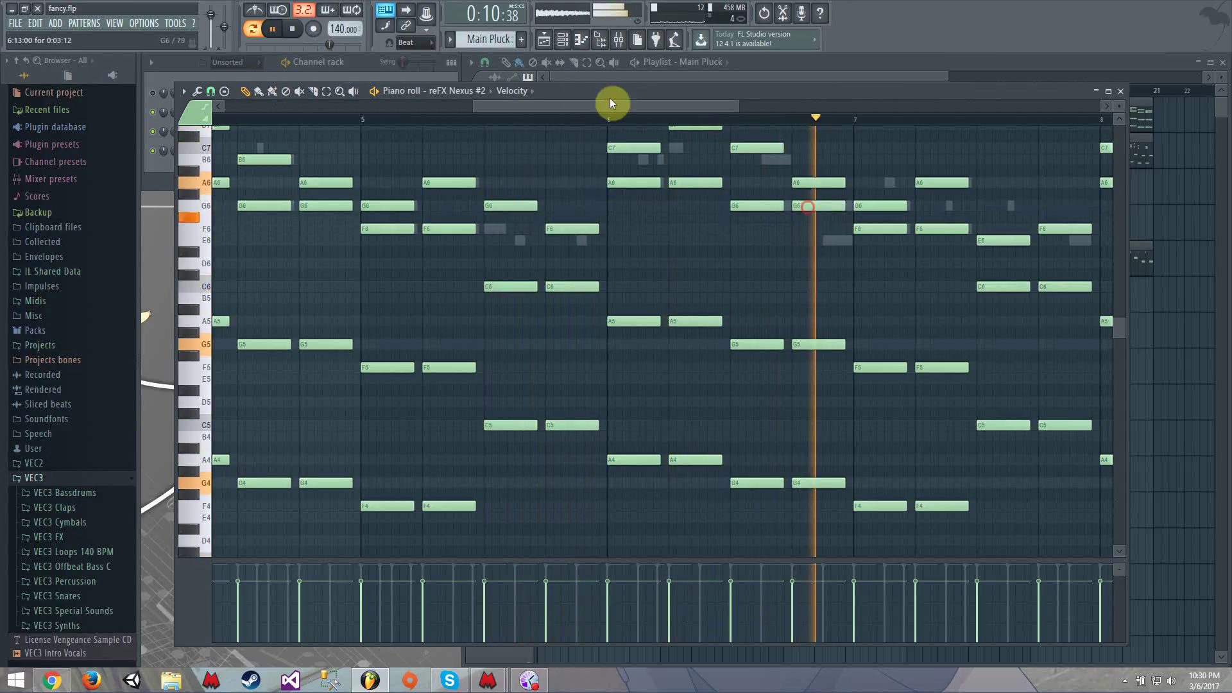
pyautogui.moveTo(562, 110); pyautogui.dragTo(727, 128)
pyautogui.scroll(4, 724, 136)
pyautogui.press('space')
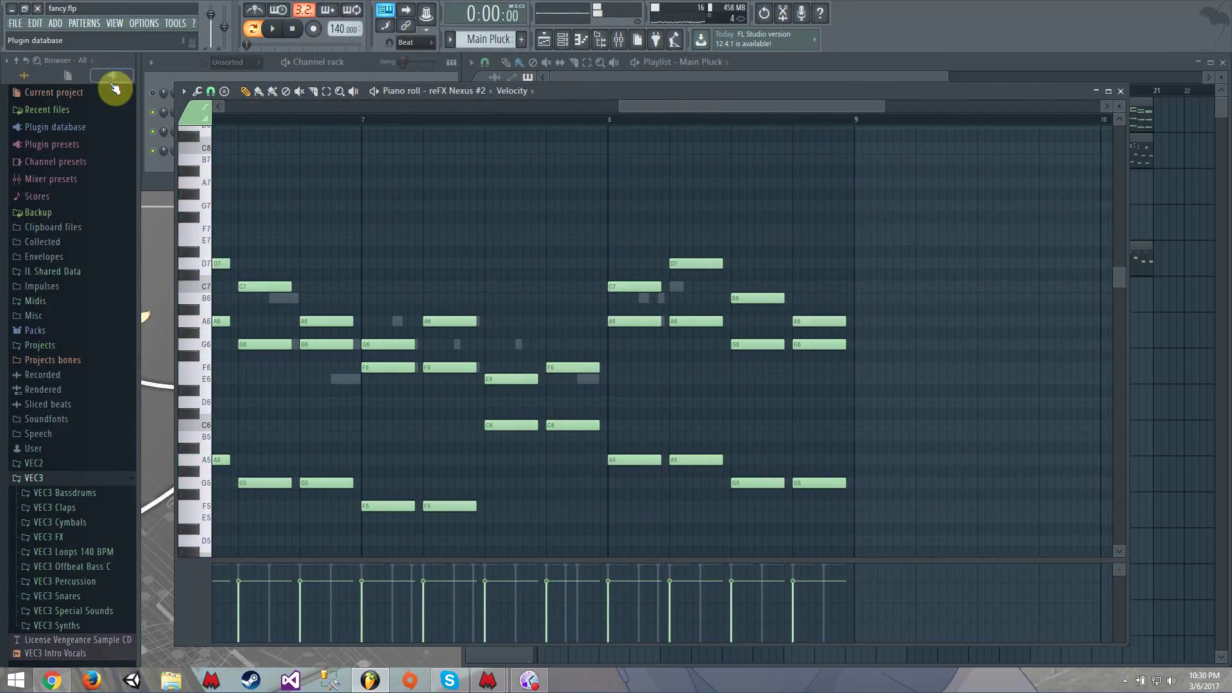
# Step: Unmute the Pluck channel and play the chords together with the melody from bar 1
pyautogui.click(153, 92)
pyautogui.moveTo(645, 111); pyautogui.dragTo(252, 116)
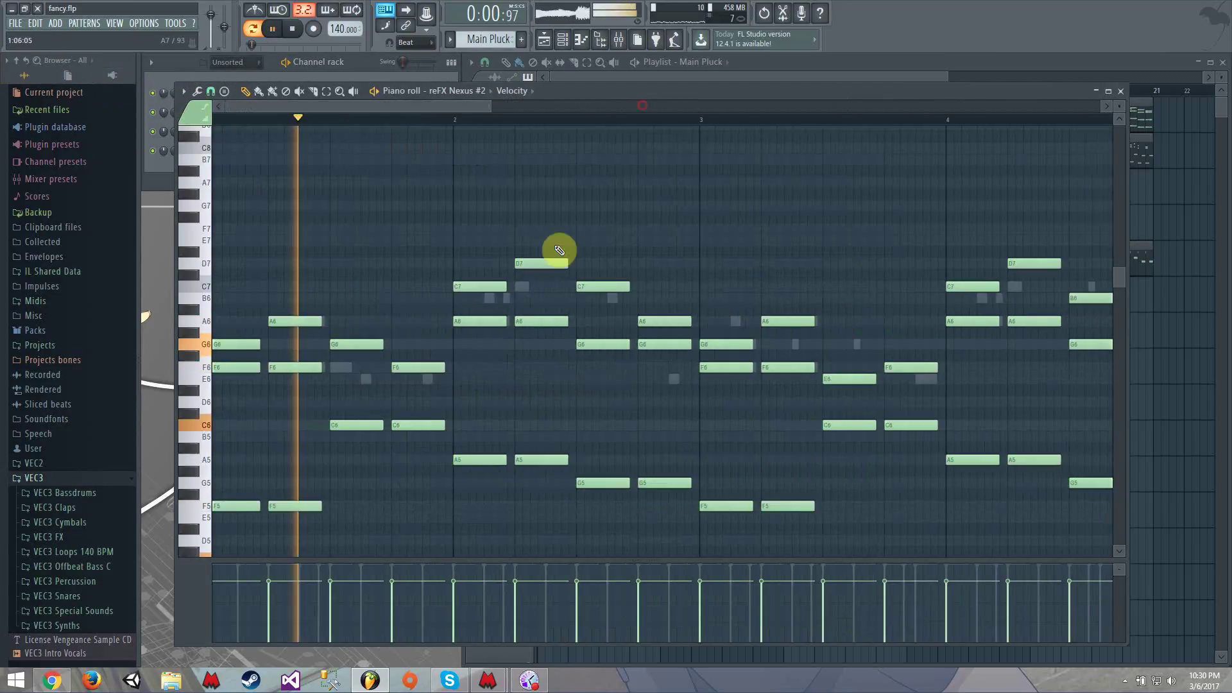
pyautogui.scroll(-6, 559, 247)
pyautogui.scroll(3, 522, 196)
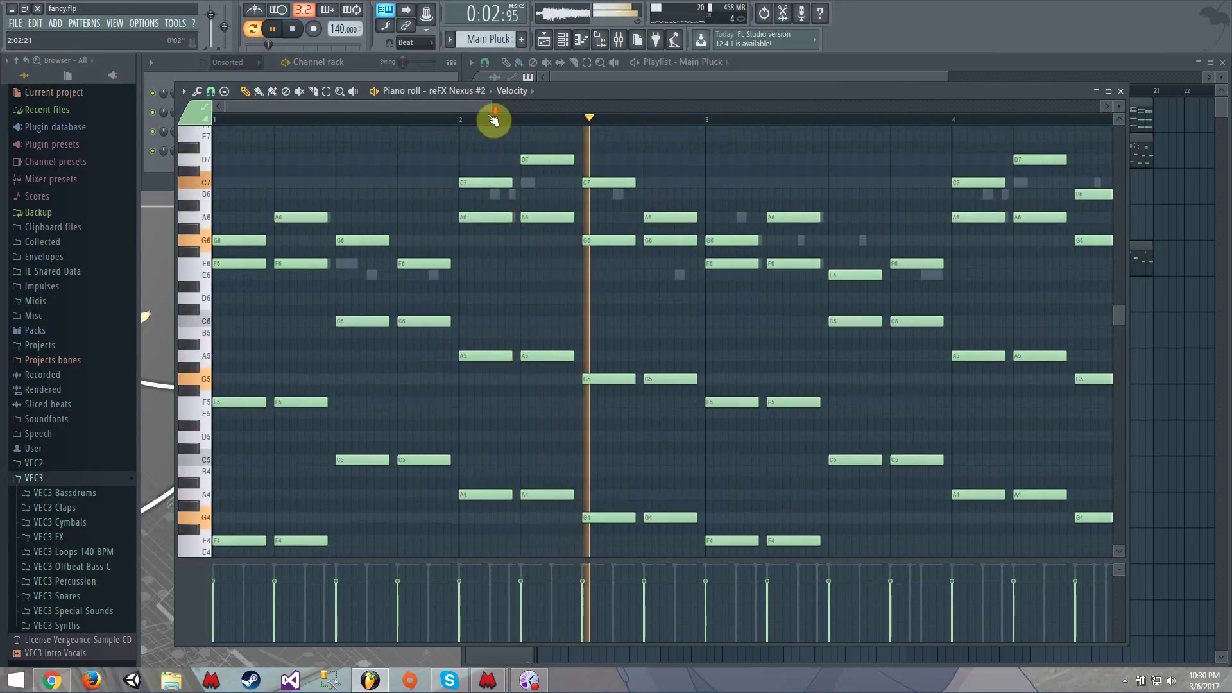
pyautogui.scroll(-3, 494, 118)
pyautogui.scroll(-1, 501, 148)
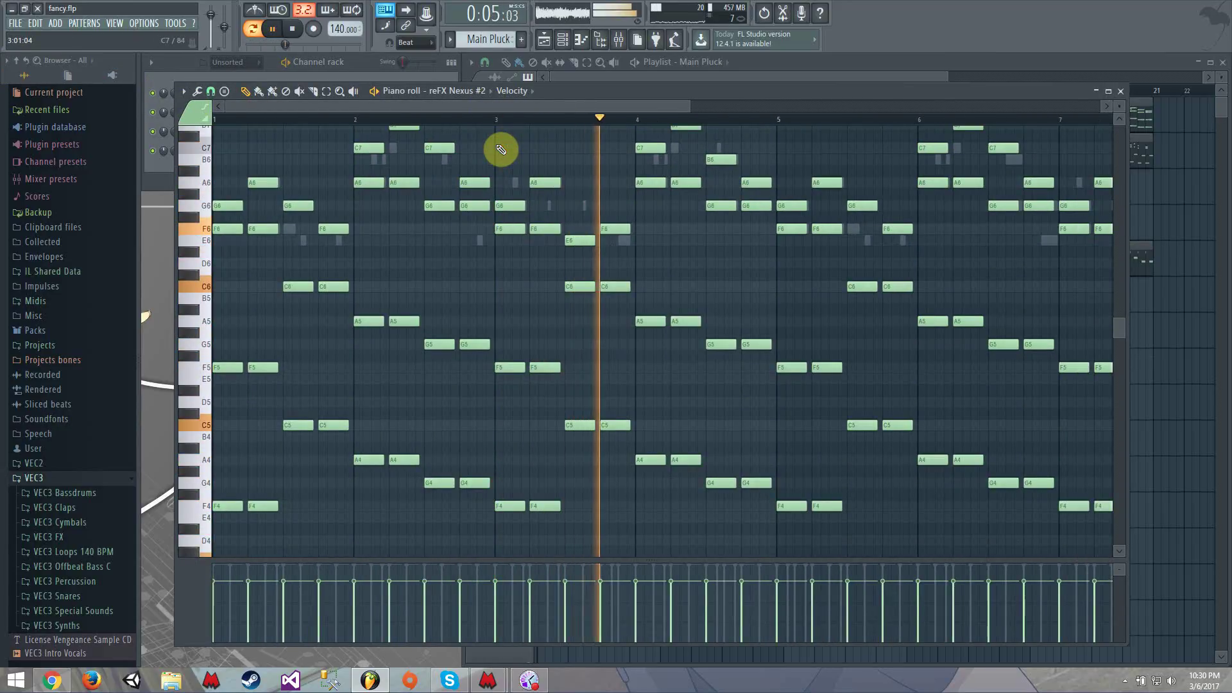
pyautogui.scroll(1, 552, 184)
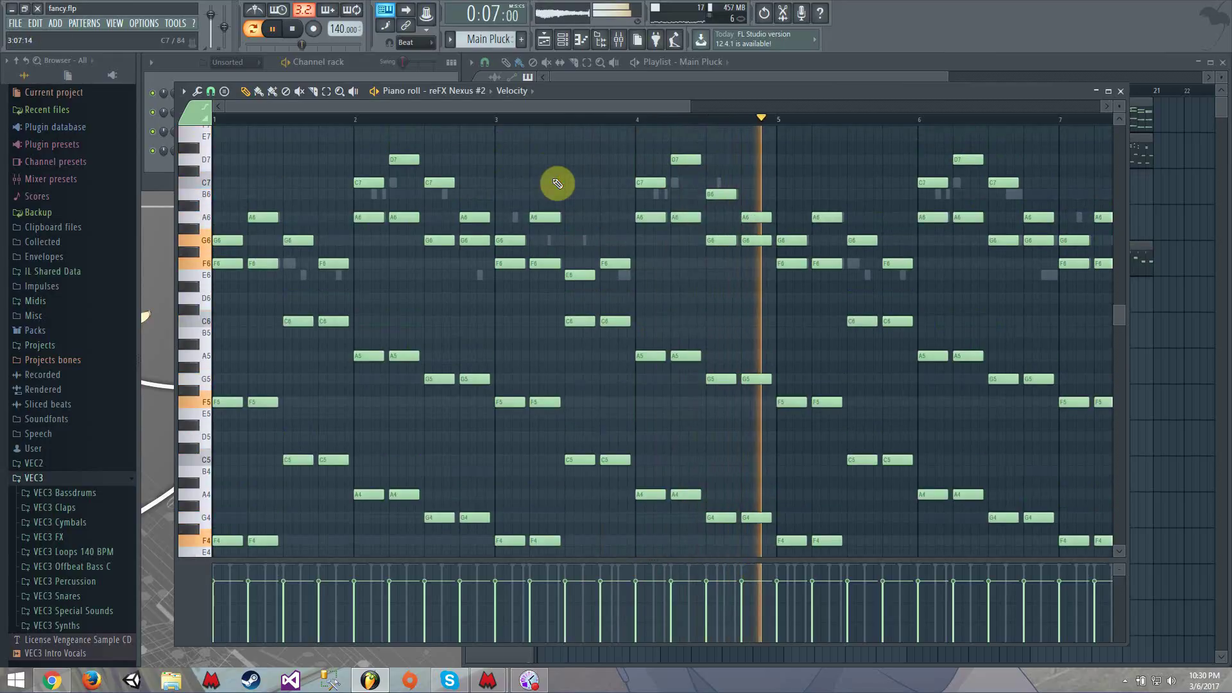
# Step: Raise the velocity of all notes in the chord progression to the maximum
pyautogui.moveTo(493, 107); pyautogui.dragTo(672, 118)
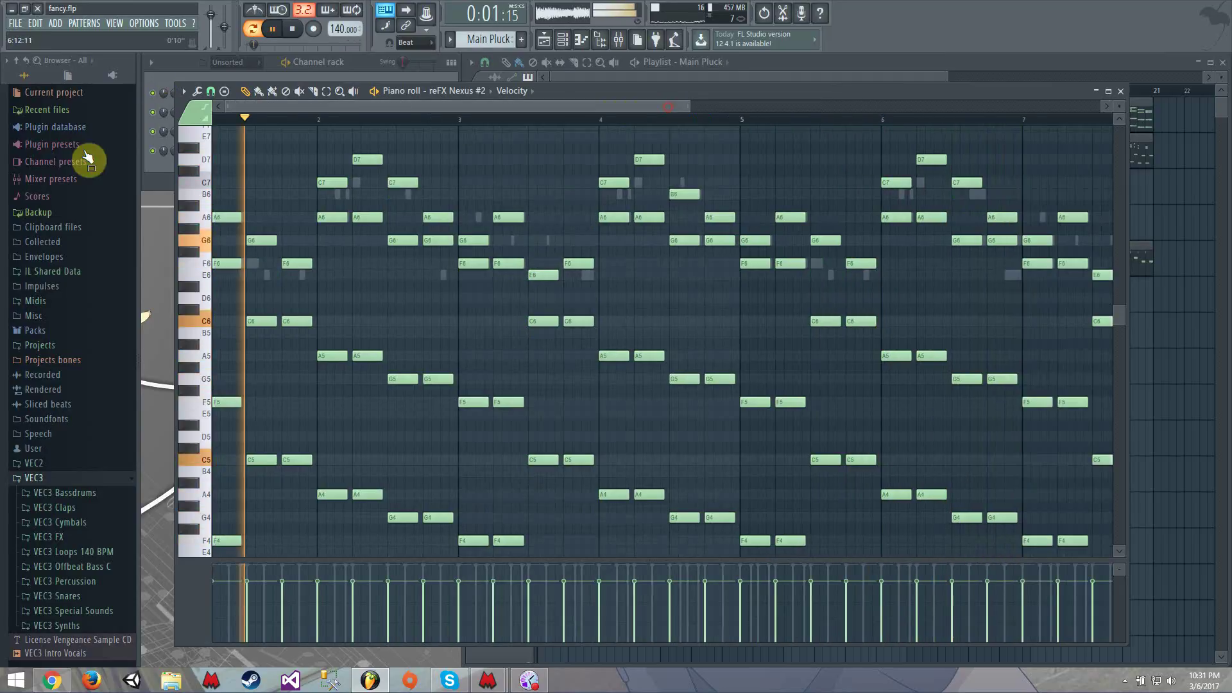
pyautogui.moveTo(1227, 427)
pyautogui.mouseDown()
pyautogui.moveTo(1018, 411)
pyautogui.moveTo(754, 422)
pyautogui.mouseUp()
pyautogui.click(593, 105)
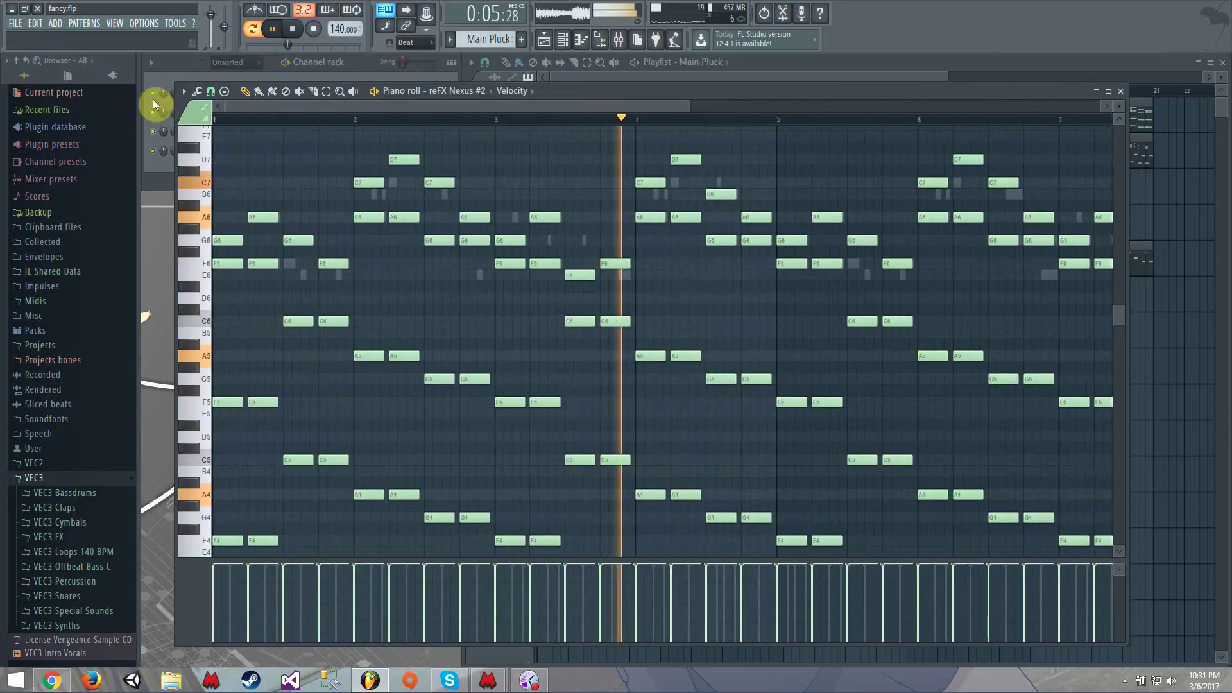
# Step: Mute the Pluck channel and shorten all chord notes together to about one step each
pyautogui.click(153, 94)
pyautogui.click(405, 314)
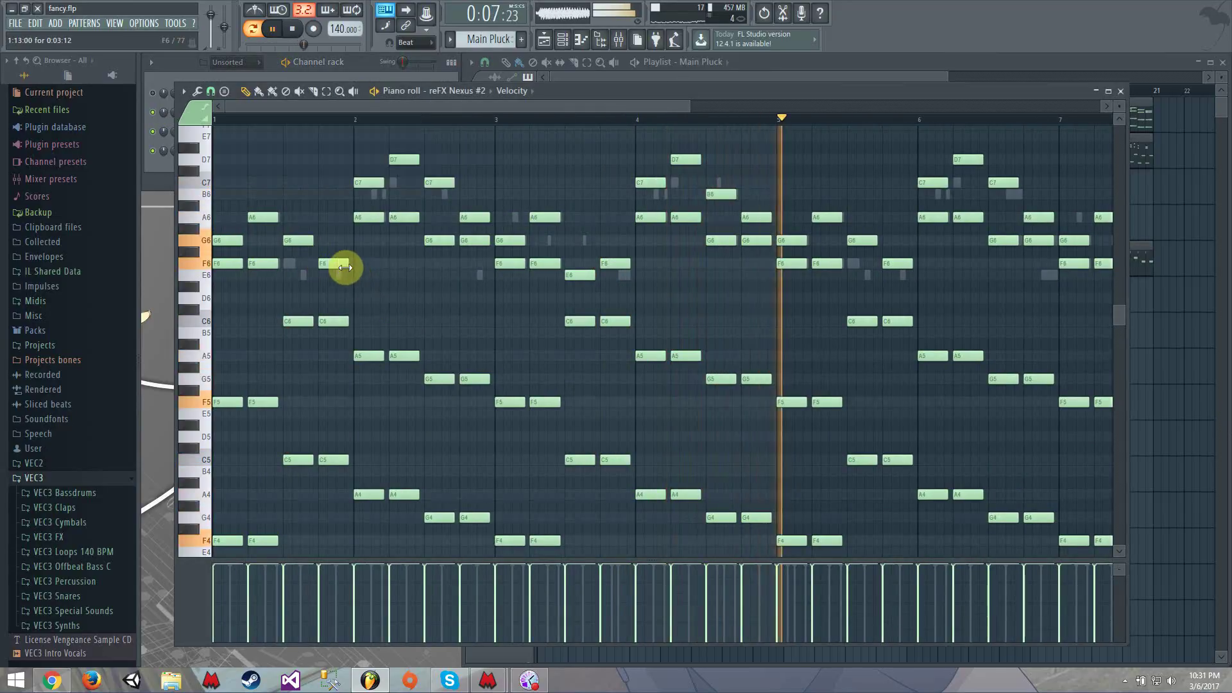
pyautogui.hotkey('ctrl', 'a')
pyautogui.moveTo(346, 265); pyautogui.dragTo(324, 269)
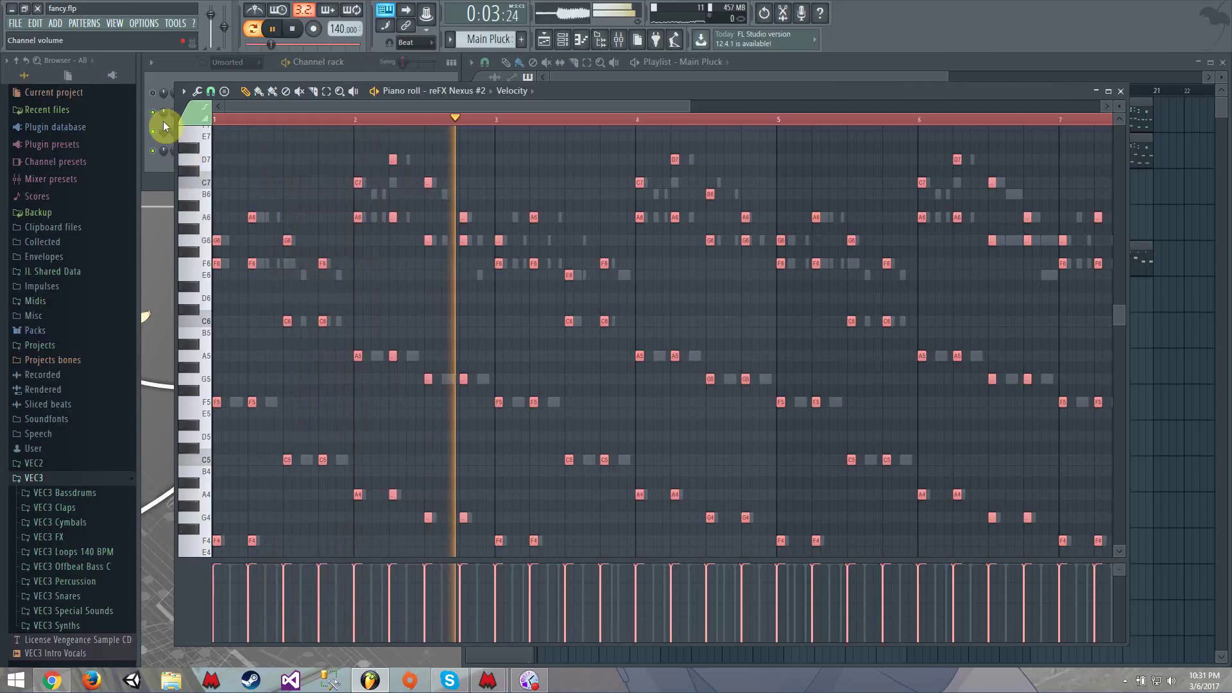
# Step: Unmute the Pluck channel, deselect the notes, and play the shortened chords with the melody
pyautogui.press('space')
pyautogui.click(153, 95)
pyautogui.click(399, 302)
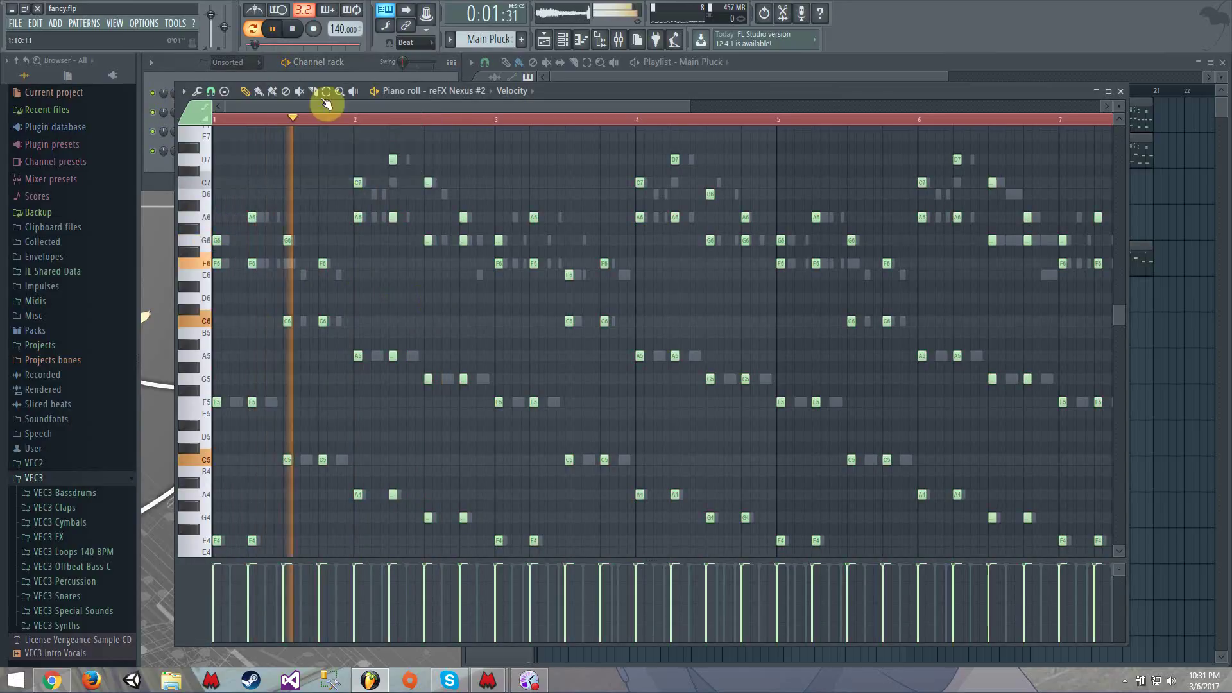
# Step: Audition PL Creamalogue and PL Dance Seq from the Plucked category for reFX Nexus #2, and load PL Digital Xylophone
pyautogui.click(163, 180)
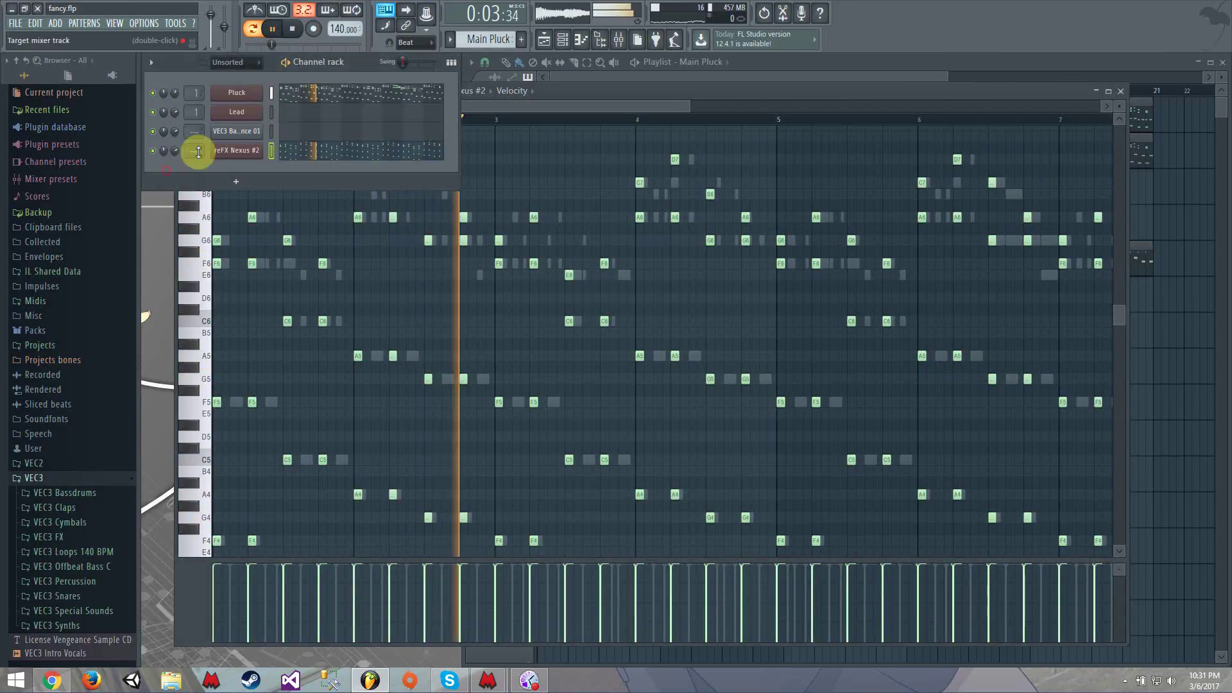
pyautogui.click(236, 152)
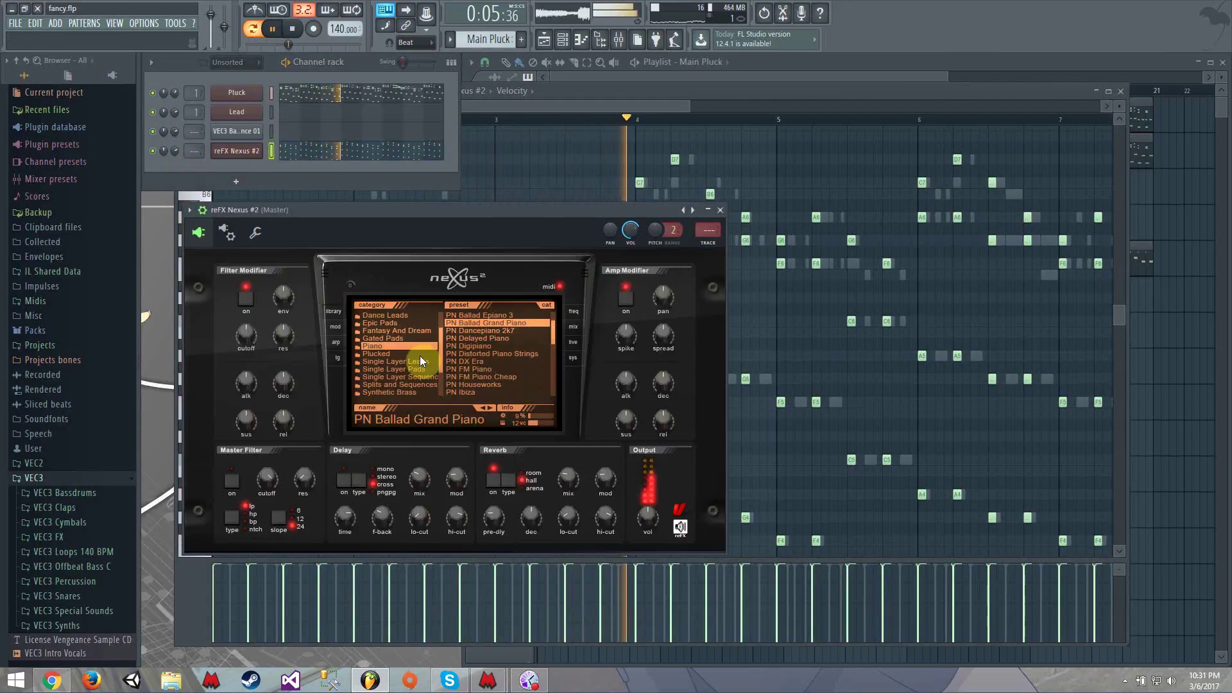
pyautogui.click(420, 354)
pyautogui.click(498, 354)
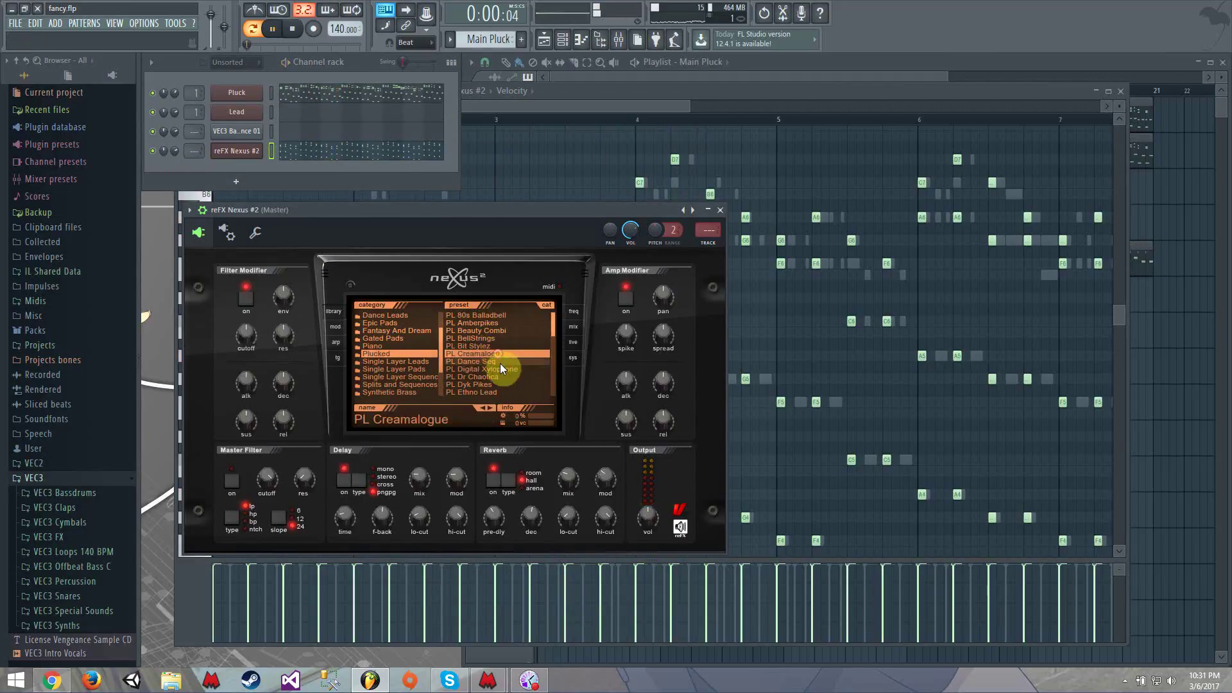
pyautogui.click(507, 363)
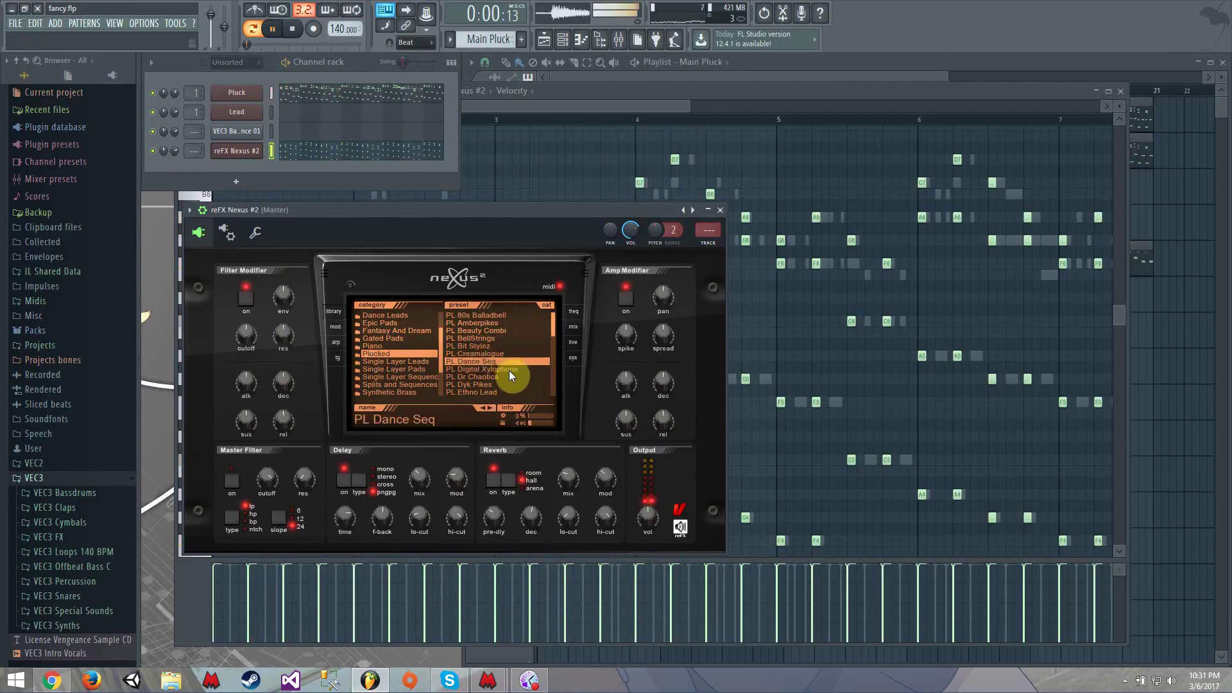
pyautogui.click(508, 371)
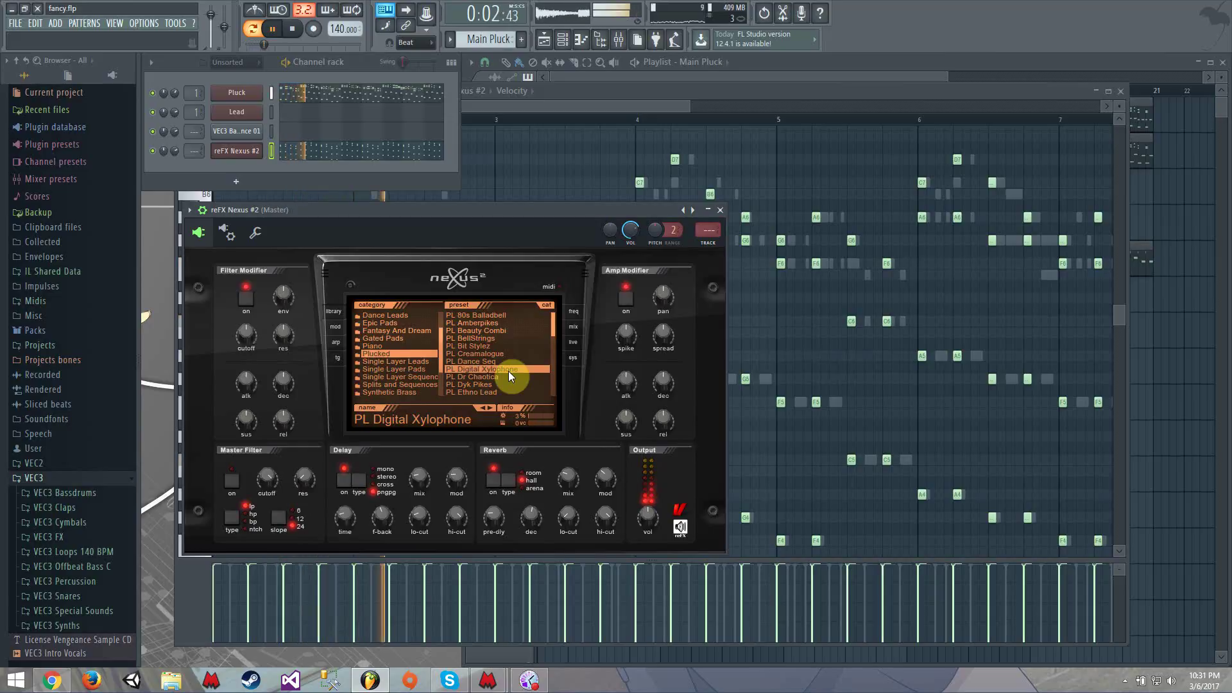
pyautogui.click(721, 214)
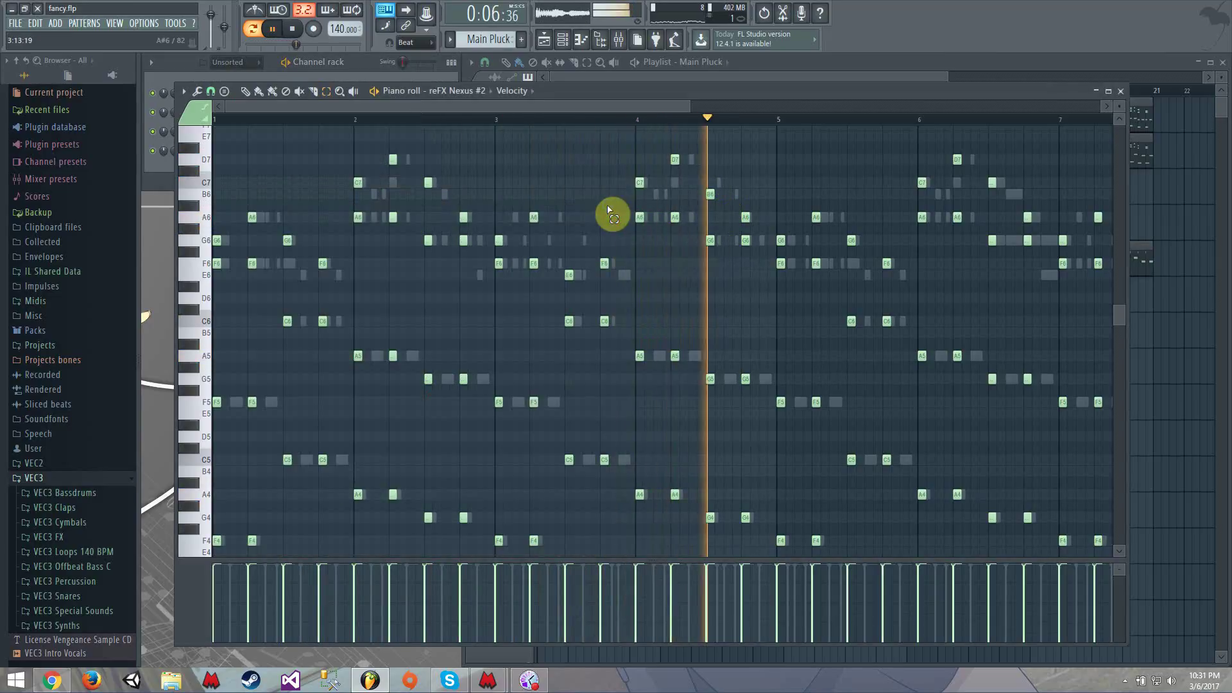
# Step: Try the G6 and F6 notes at the start of bar 5 one step later, and shift them back to the bar line
pyautogui.click(579, 120)
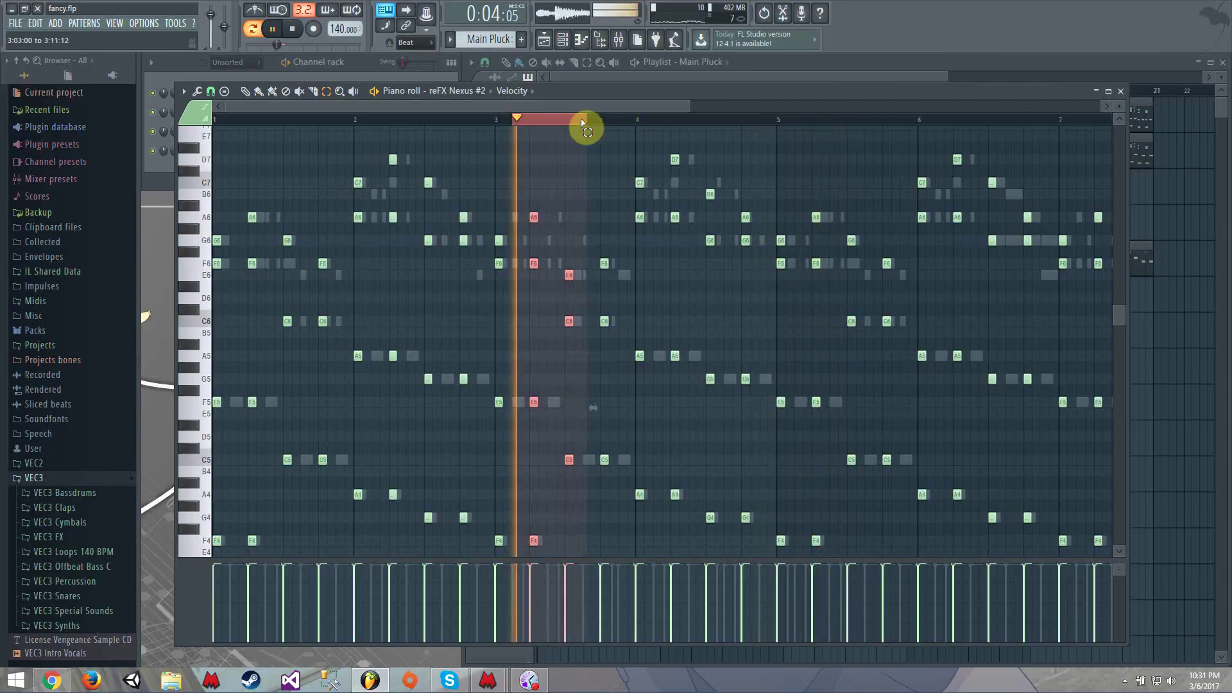
pyautogui.press('space')
pyautogui.hscroll(4, 580, 106)
pyautogui.moveTo(578, 186); pyautogui.dragTo(558, 315)
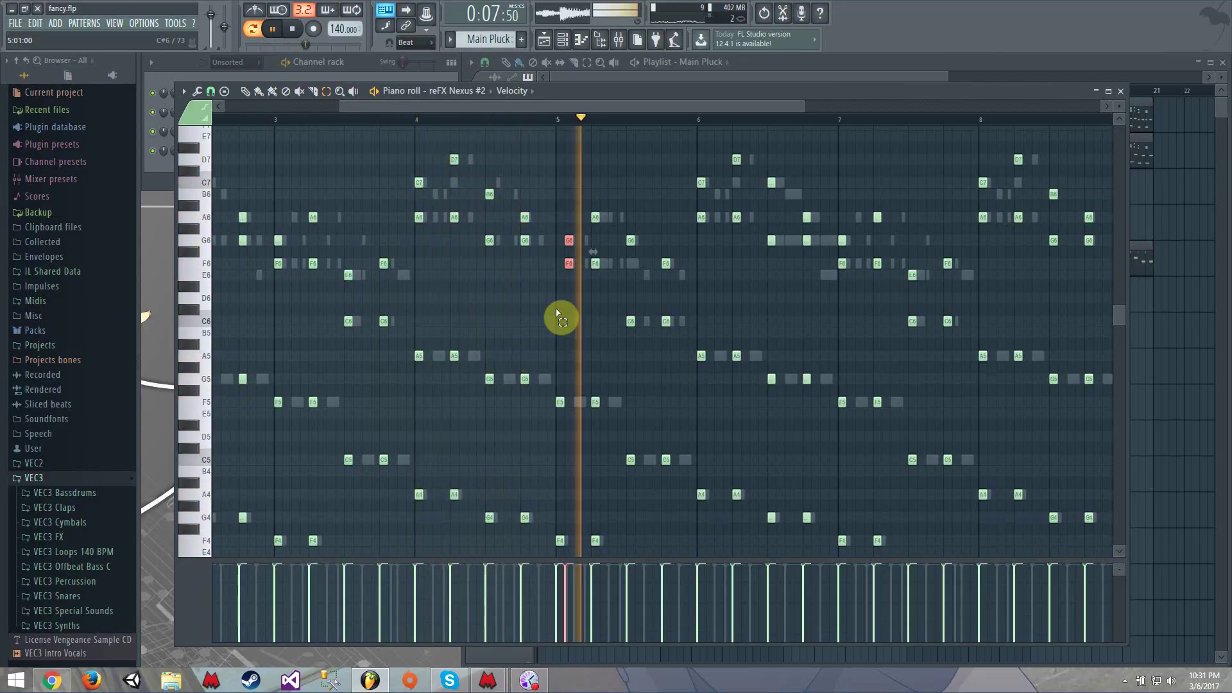
pyautogui.hotkey('shift', 'Left')
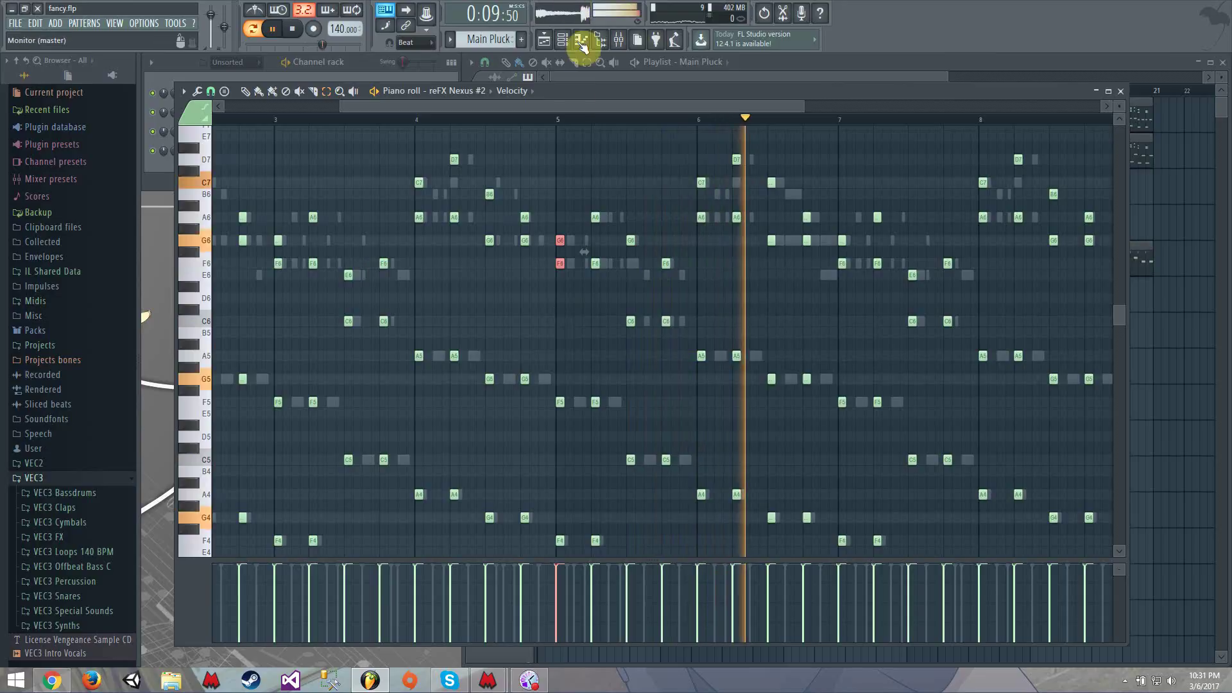
# Step: Review the closing bars of the chord progression during playback
pyautogui.moveTo(581, 107); pyautogui.dragTo(703, 109)
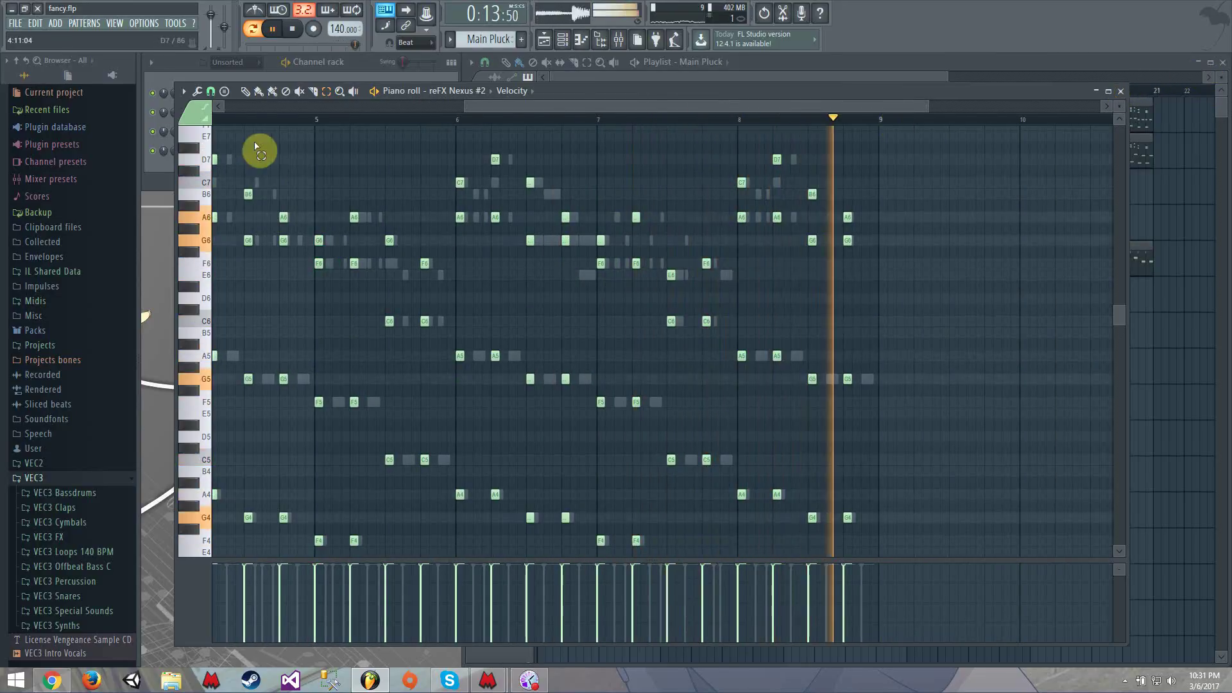
pyautogui.click(157, 104)
pyautogui.click(460, 275)
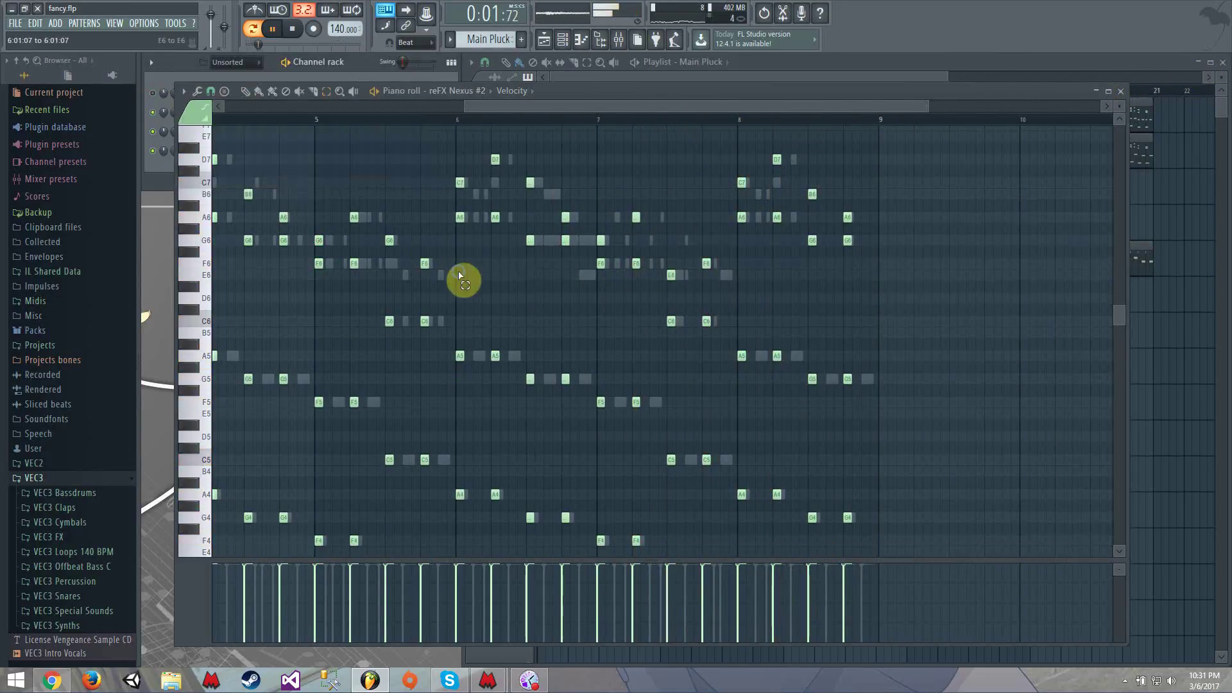
# Step: Mute the Pluck channel and play the reFX Nexus #2 chords without it from bar 1
pyautogui.moveTo(565, 107); pyautogui.dragTo(149, 143)
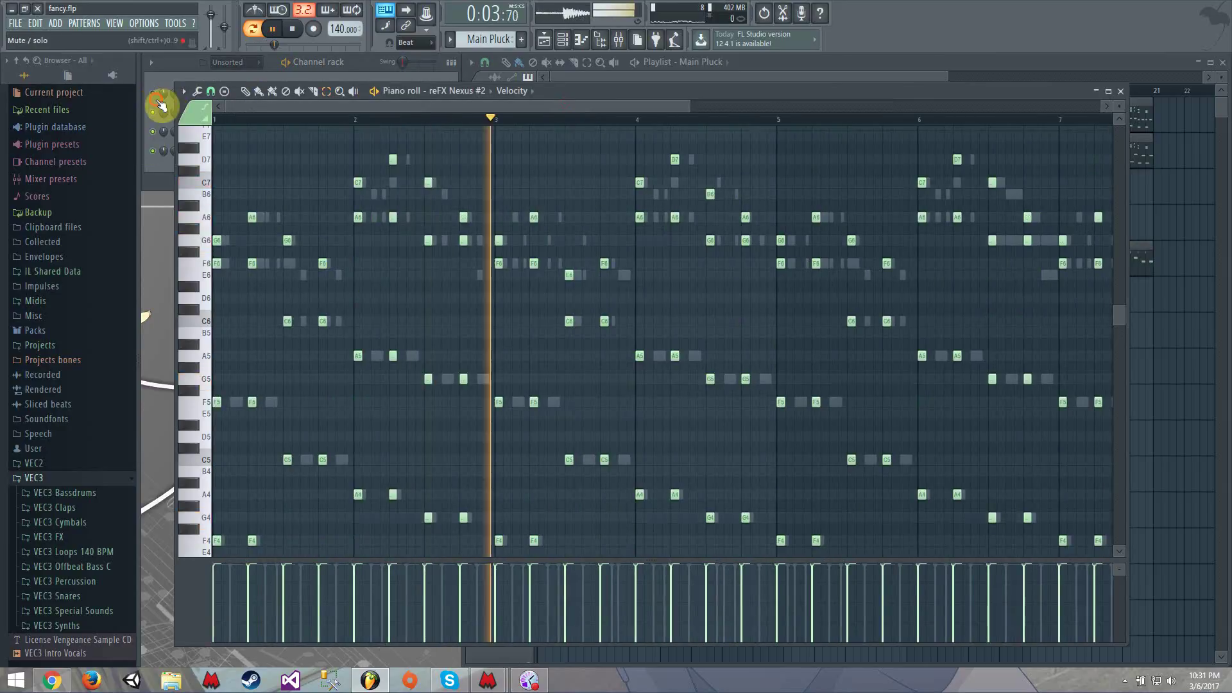
pyautogui.click(153, 93)
pyautogui.press('space')
pyautogui.click(387, 288)
pyautogui.press('space')
pyautogui.press('space')
# Step: Try all reFX Nexus #2 chord notes half a beat later during playback, and shift them back onto the beat
pyautogui.hotkey('ctrl', 'a')
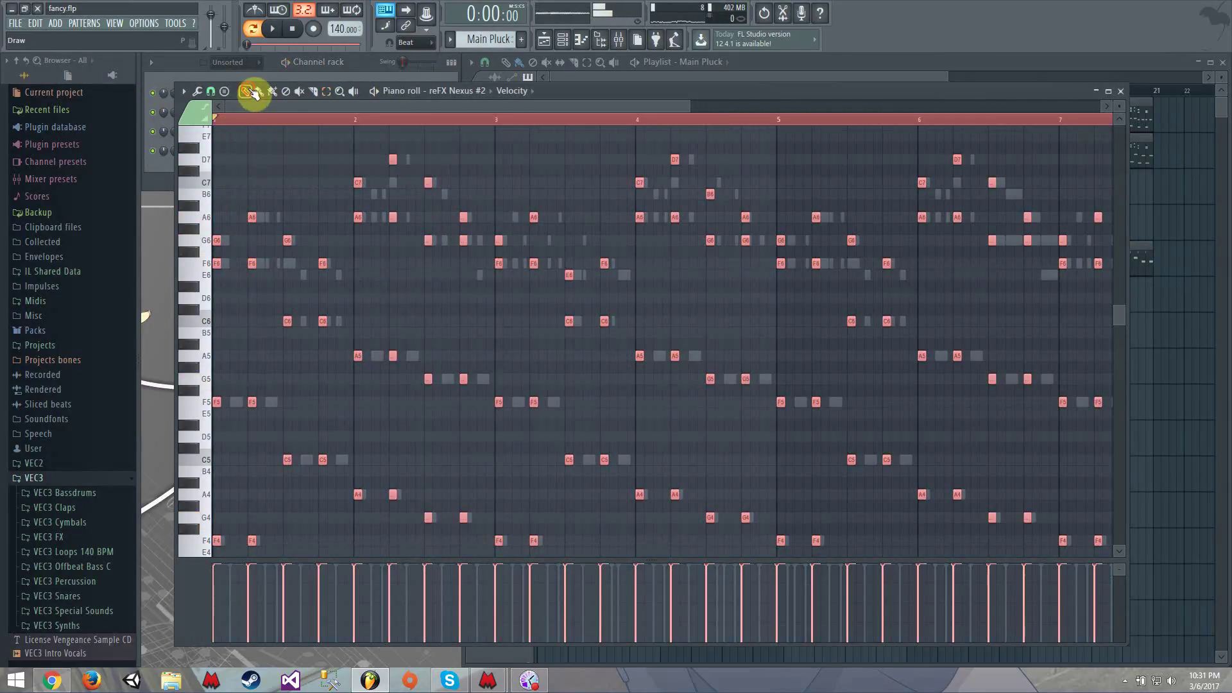
pyautogui.moveTo(252, 265)
pyautogui.mouseDown()
pyautogui.moveTo(264, 264)
pyautogui.moveTo(232, 266)
pyautogui.mouseUp()
pyautogui.press('space')
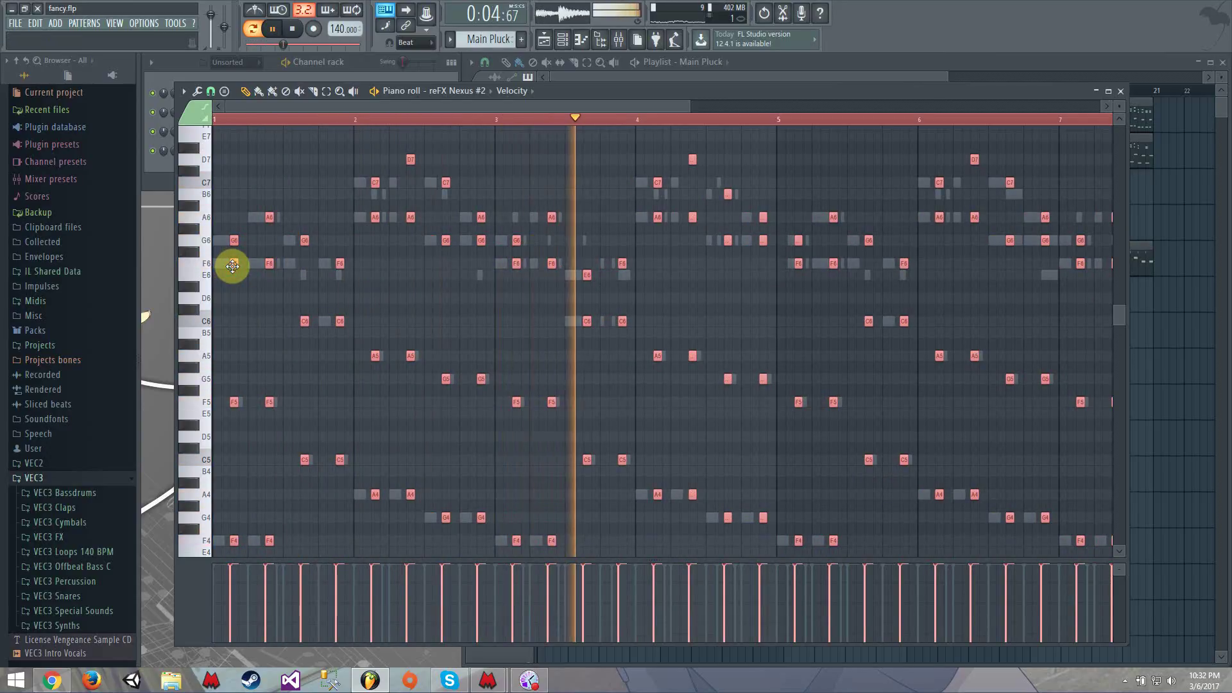
pyautogui.moveTo(233, 266); pyautogui.dragTo(152, 264)
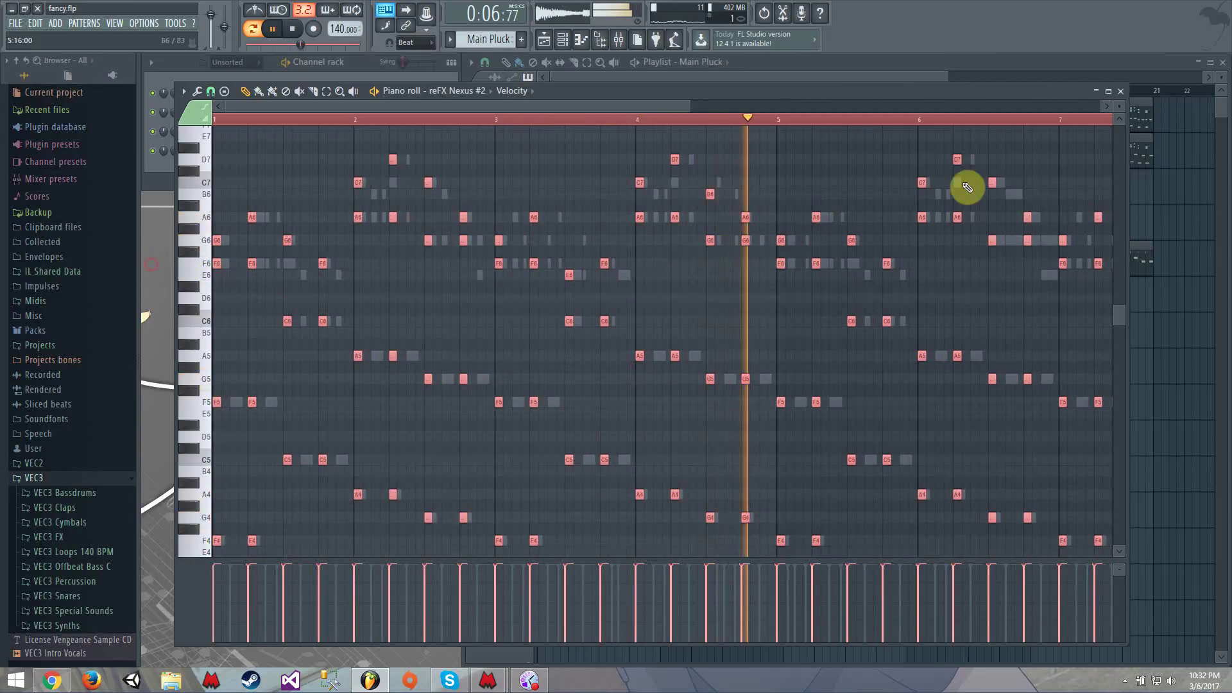
# Step: Stop playback and clone the reFX Nexus #2 channel
pyautogui.click(1120, 91)
pyautogui.press('space')
pyautogui.rightClick(259, 149)
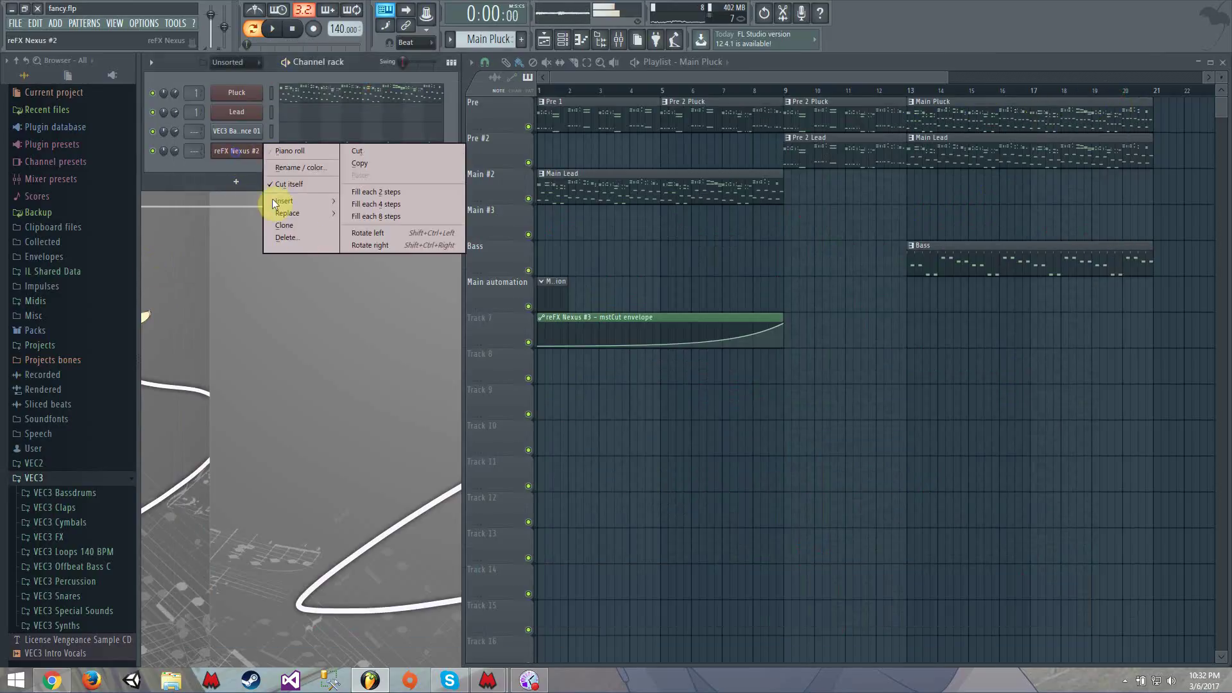
pyautogui.click(302, 227)
# Step: Move all reFX Nexus #2 chord notes half a beat later, deselect them, and play the result
pyautogui.click(339, 171)
pyautogui.hotkey('ctrl', 'a')
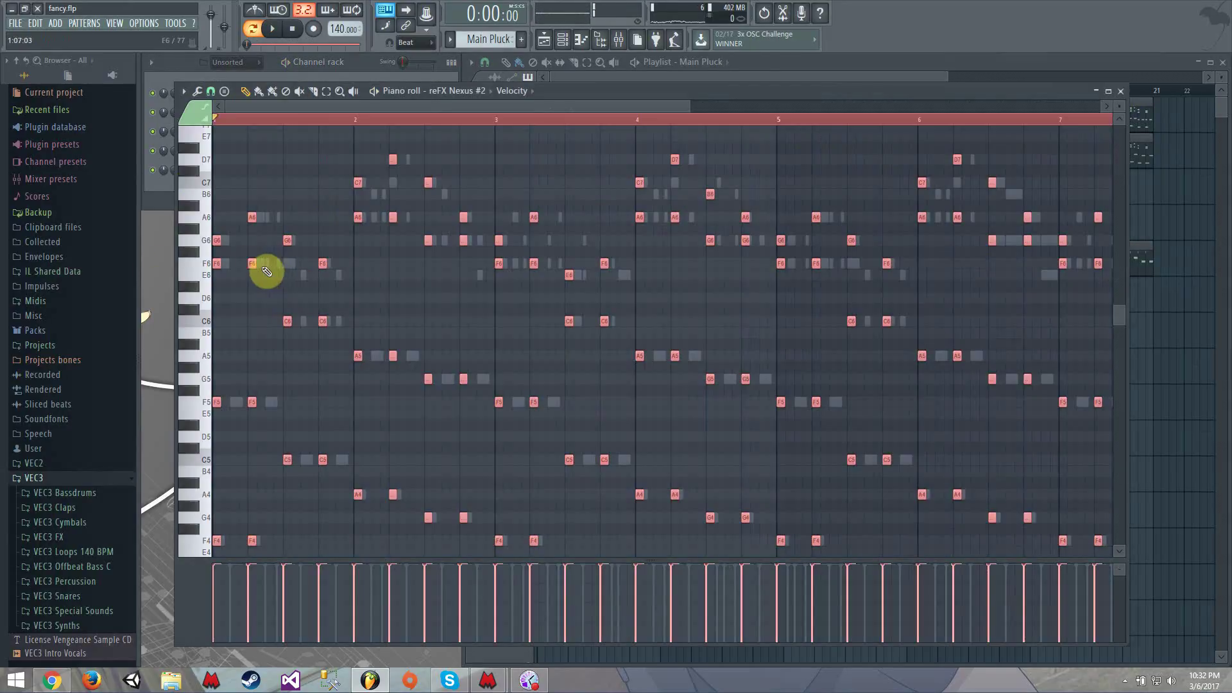
pyautogui.press('space')
pyautogui.press('space')
pyautogui.moveTo(252, 264); pyautogui.dragTo(269, 262)
pyautogui.keyDown('ctrl'); pyautogui.click(261, 184); pyautogui.keyUp('ctrl')
pyautogui.press('space')
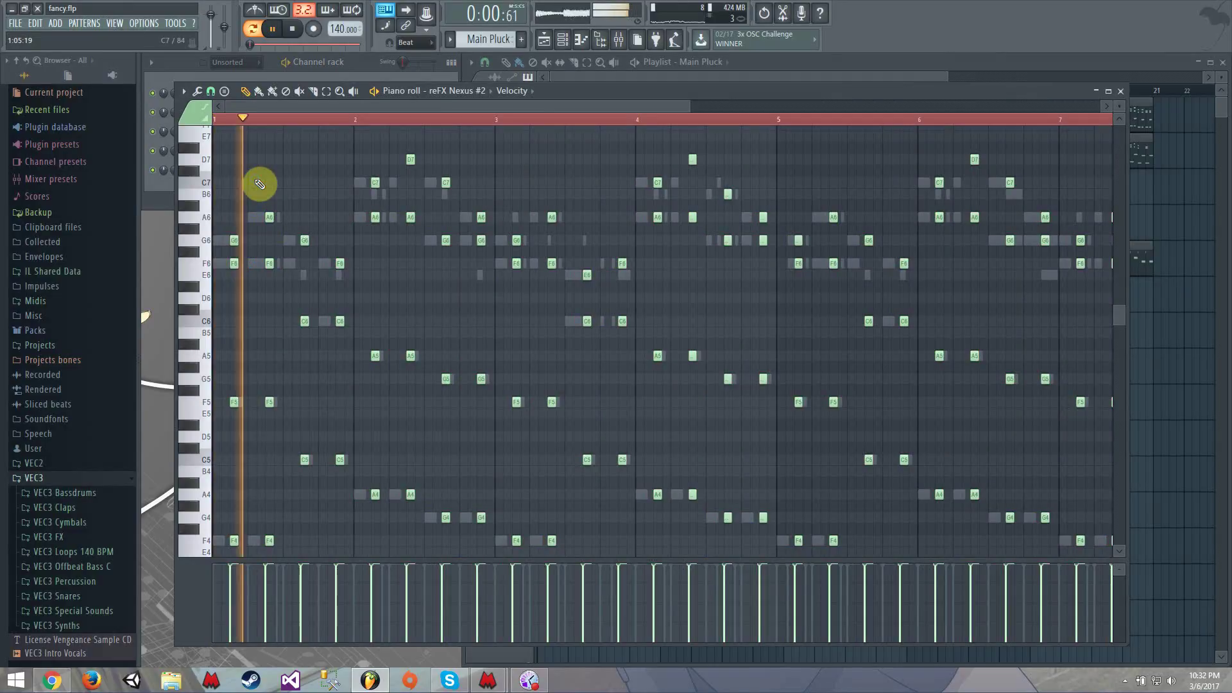
# Step: Review the shifted chord notes through bar 8 during playback, and close the piano roll
pyautogui.scroll(-3, 262, 184)
pyautogui.scroll(3, 264, 184)
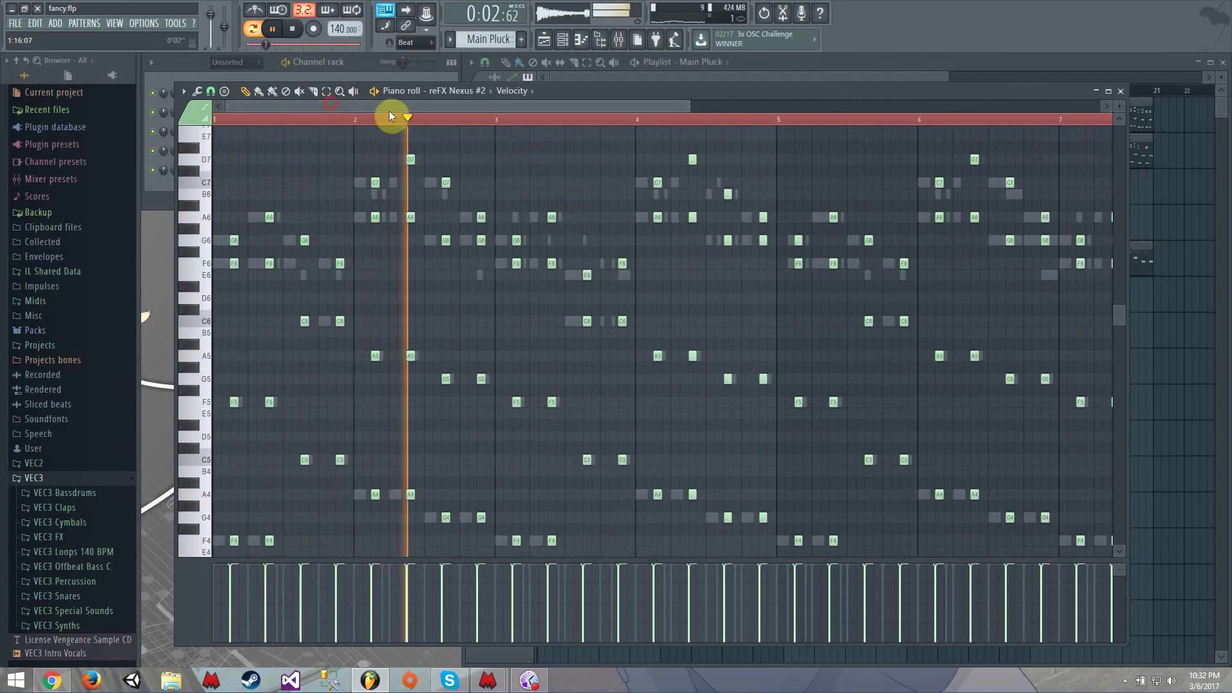
pyautogui.scroll(-4, 411, 110)
pyautogui.hscroll(-1, 425, 118)
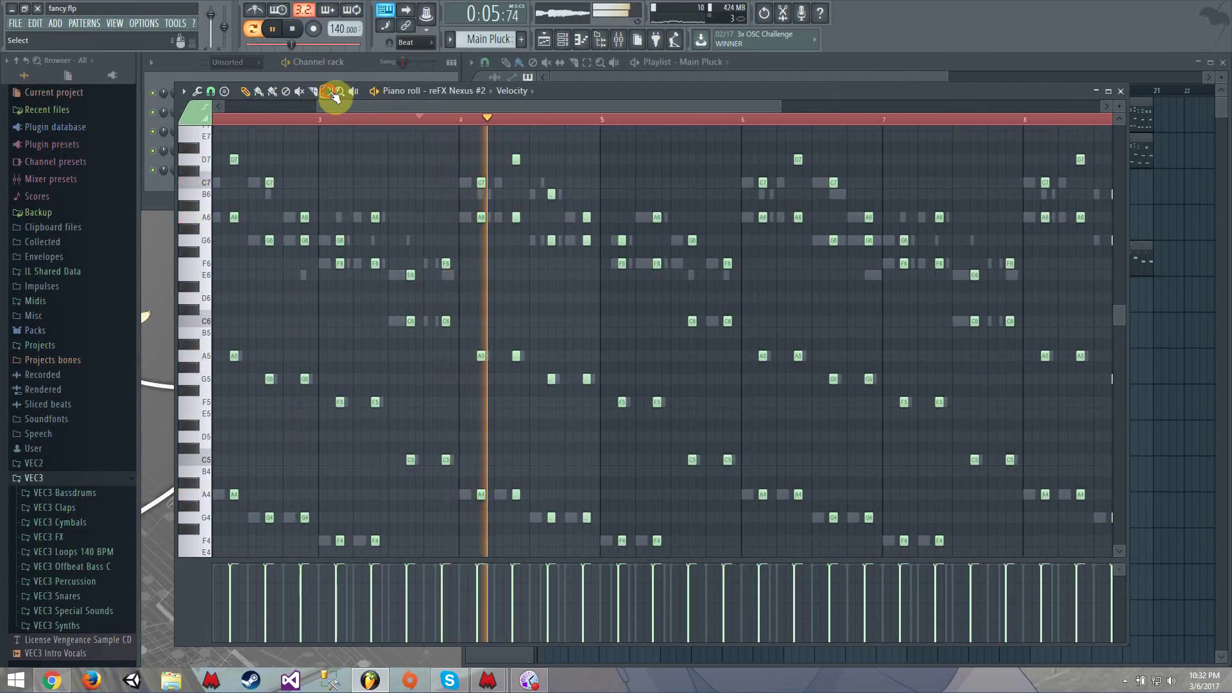
pyautogui.moveTo(332, 110); pyautogui.dragTo(400, 105)
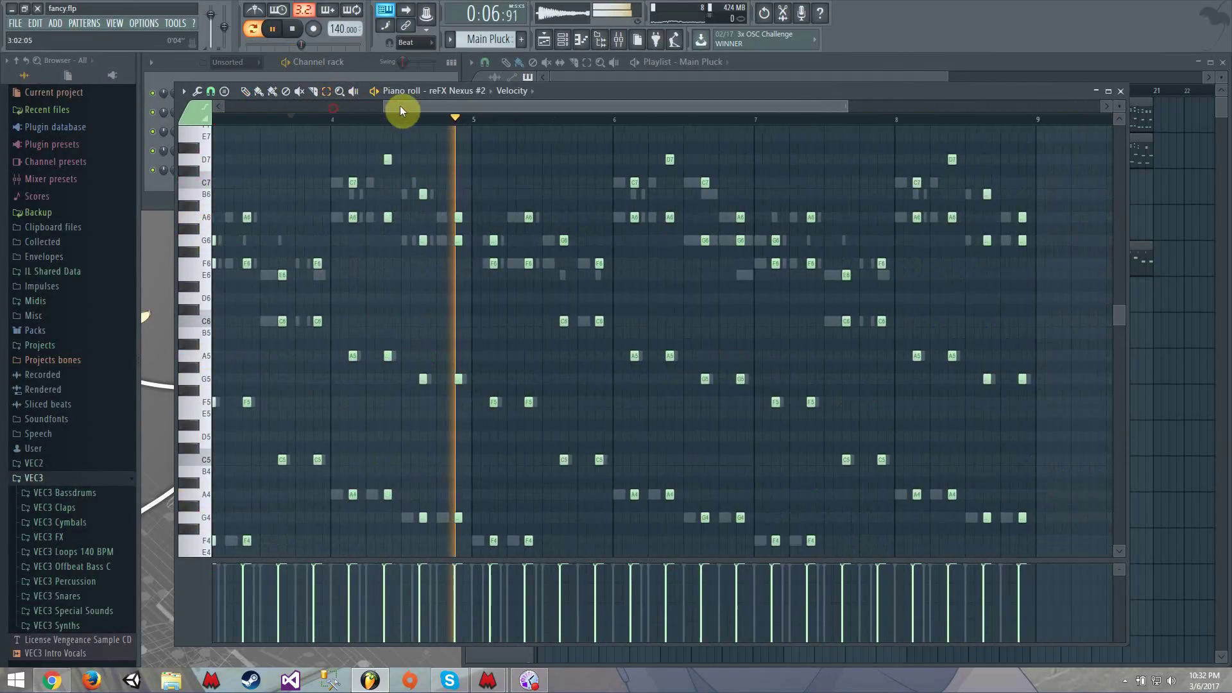
pyautogui.click(1121, 91)
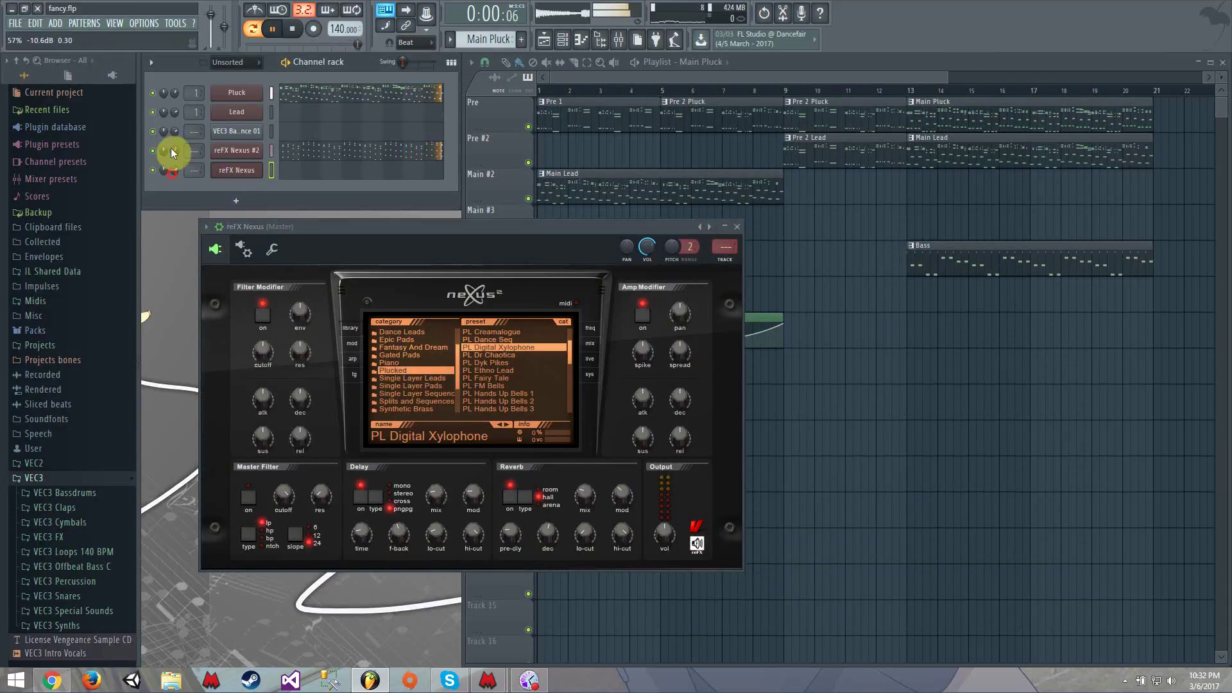
# Step: Lengthen all reFX Nexus #2 chord notes to one and a half steps (0:01:12)
pyautogui.click(385, 152)
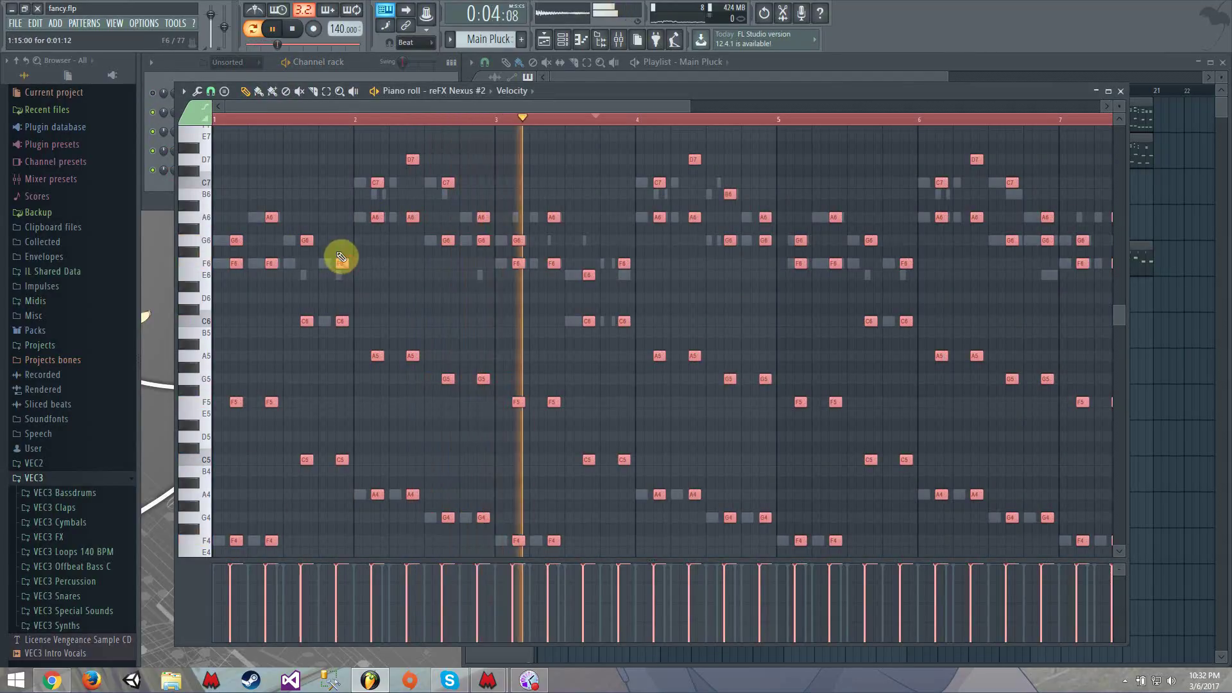
pyautogui.scroll(-3, 329, 240)
pyautogui.scroll(5, 324, 236)
# Step: Try deleting the reFX Nexus #2 chord notes from C6 upward, play the remaining lower notes, and undo the deletion
pyautogui.click(326, 91)
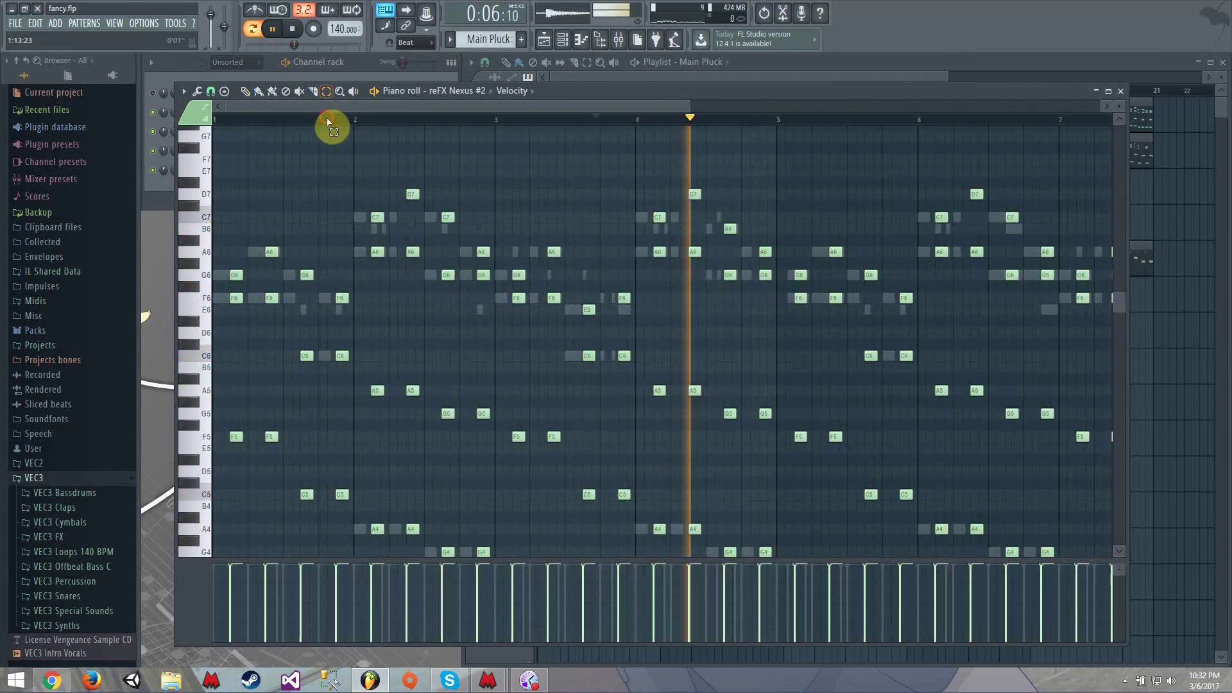
pyautogui.click(286, 166)
pyautogui.moveTo(199, 171); pyautogui.dragTo(184, 363)
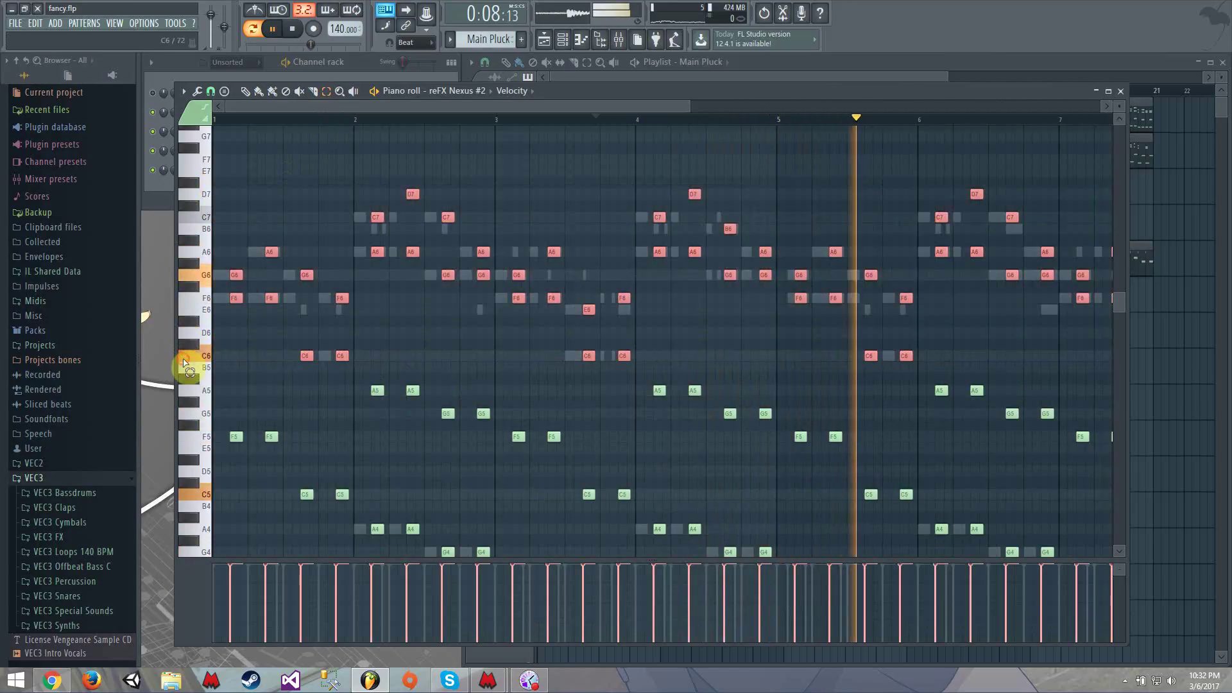
pyautogui.press('Delete')
pyautogui.press('space')
pyautogui.press('space')
pyautogui.hotkey('ctrl', 'z')
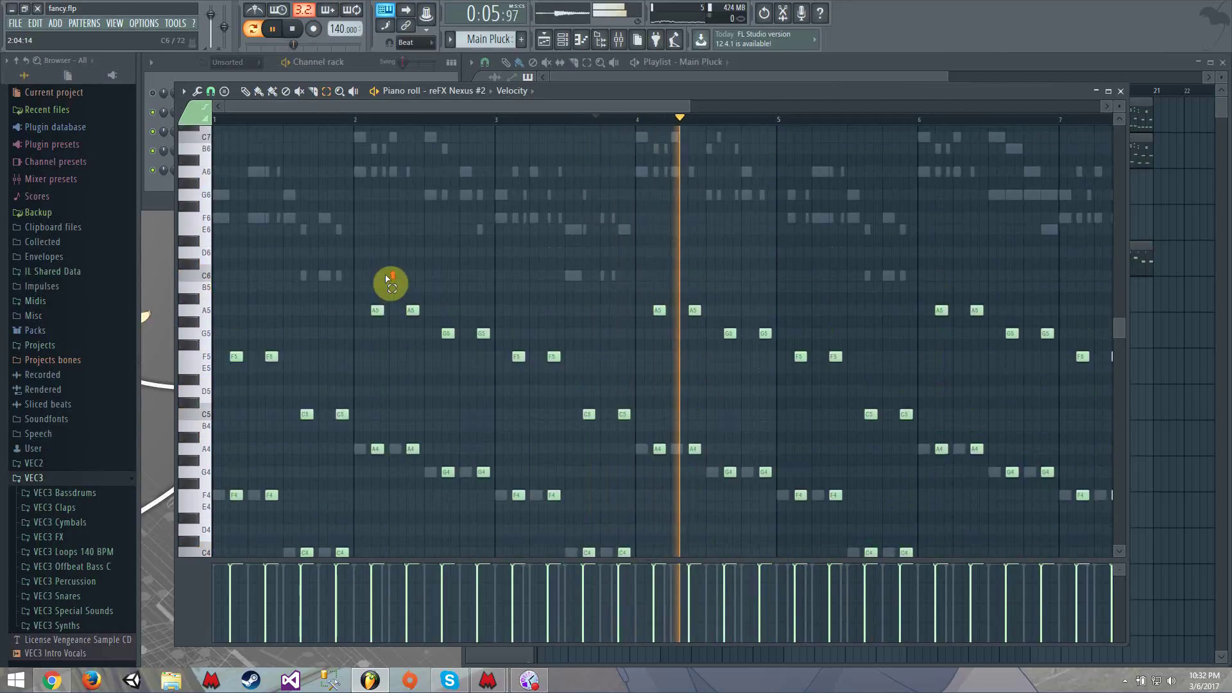
pyautogui.click(1121, 91)
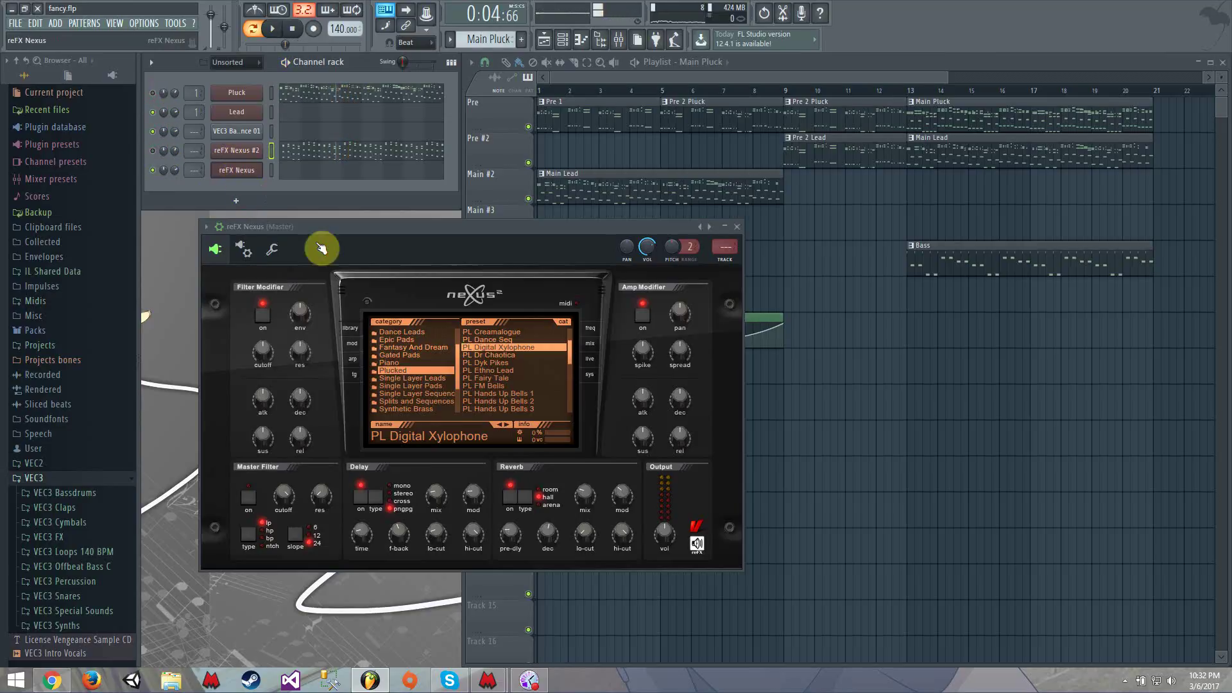
pyautogui.rightClick(244, 168)
pyautogui.click(282, 165)
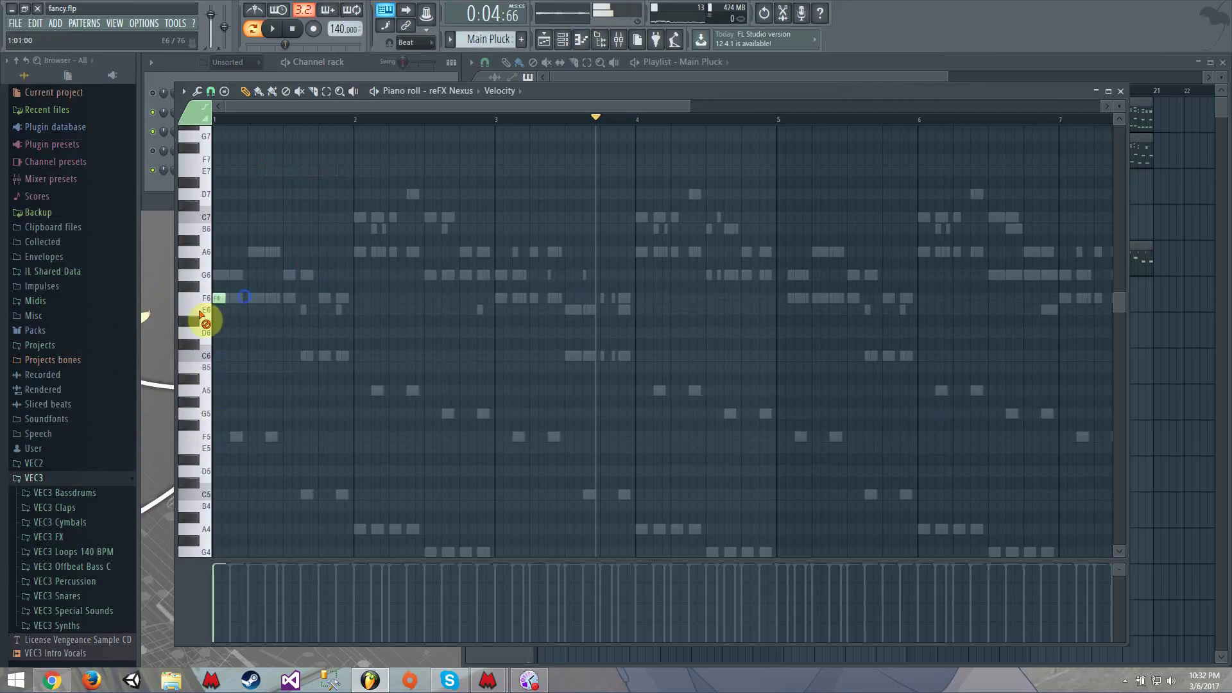
pyautogui.click(1122, 92)
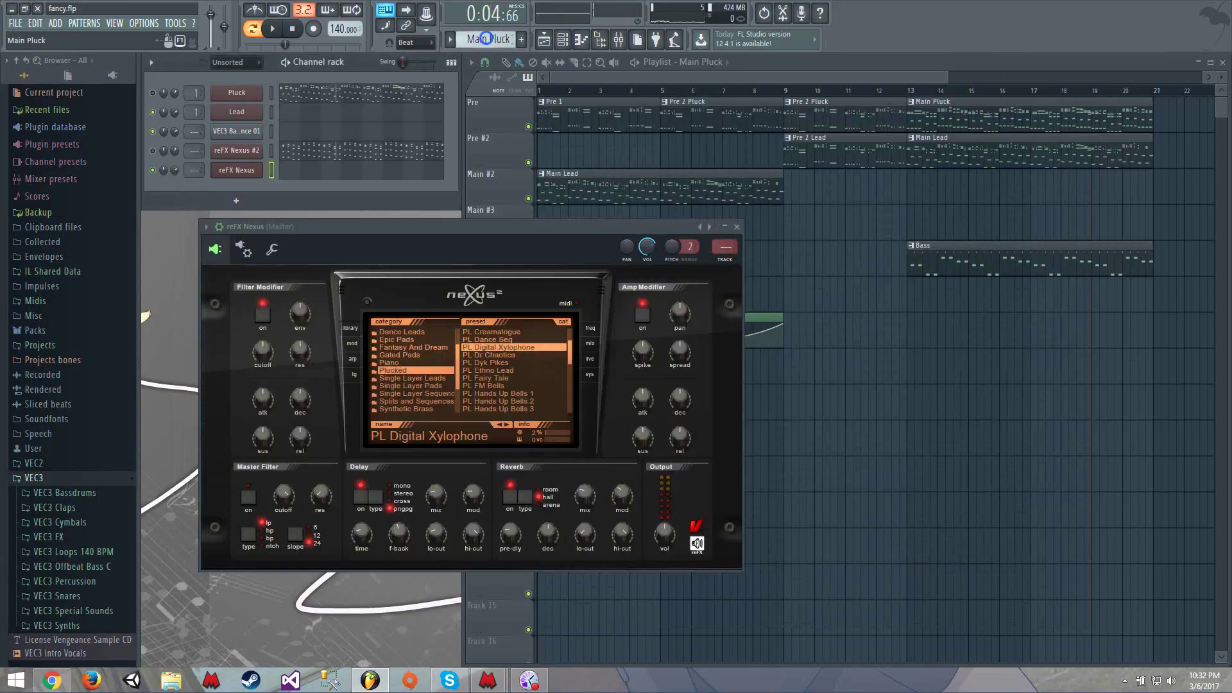
# Step: Clone the Main Pluck pattern and clear the reFX Nexus #2 notes from the copy
pyautogui.click(487, 39)
pyautogui.click(628, 129)
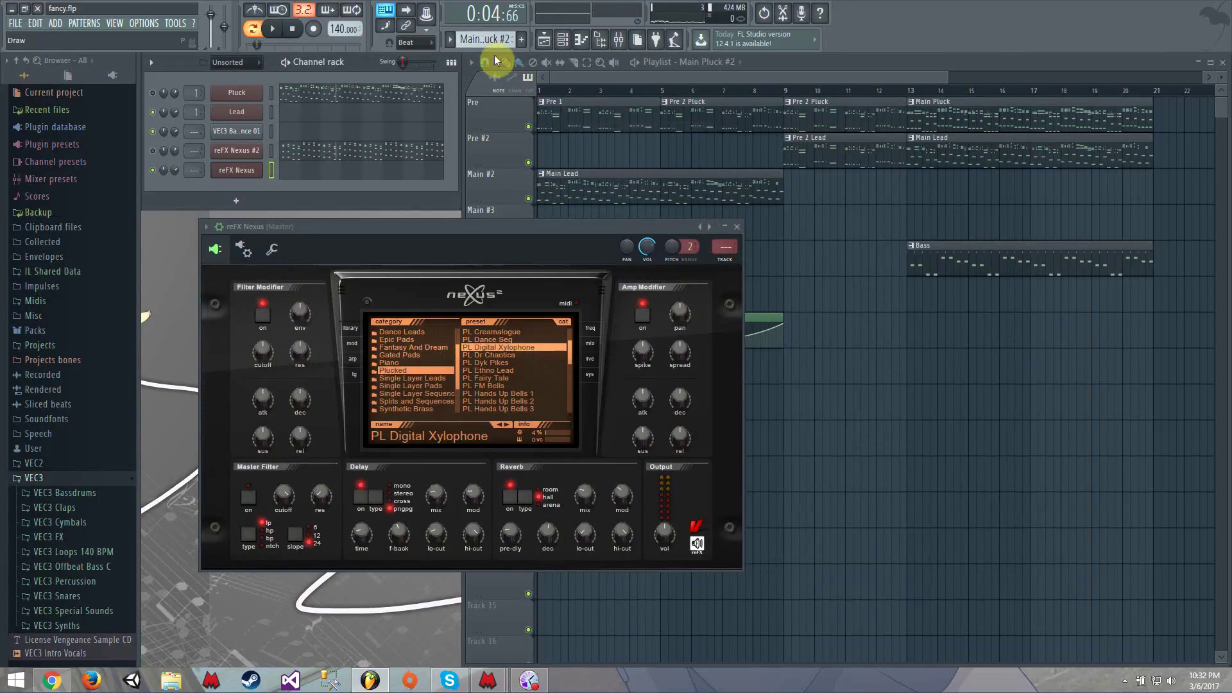
pyautogui.click(302, 152)
pyautogui.click(1127, 91)
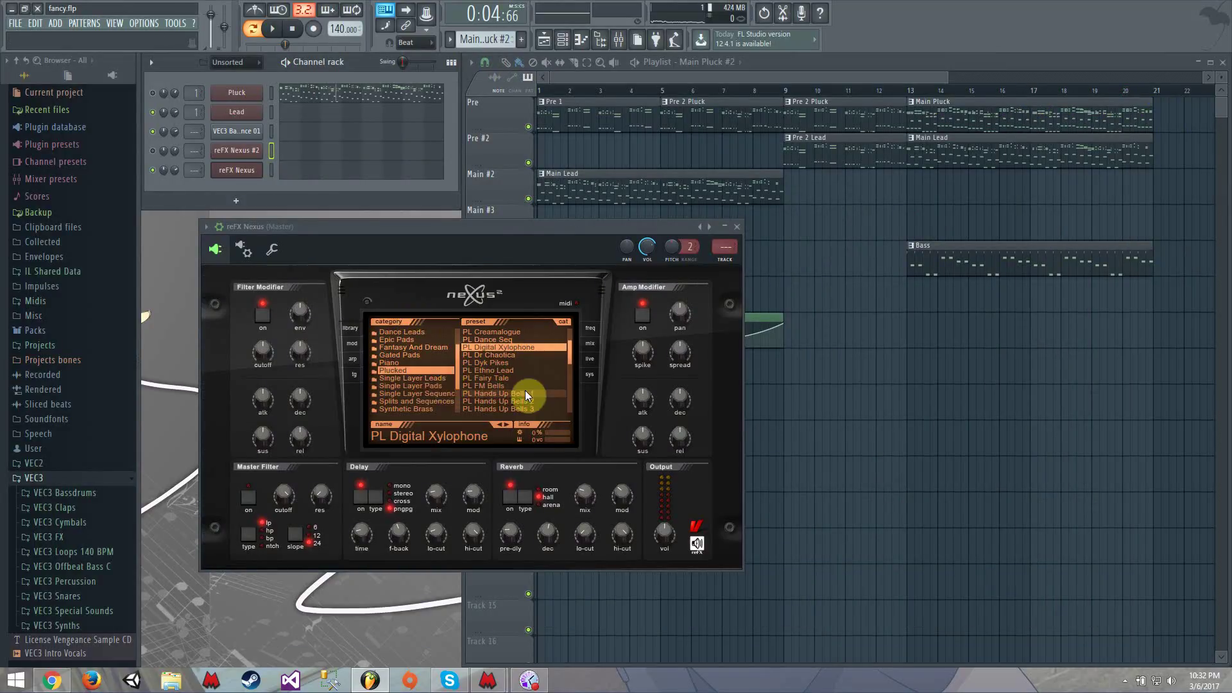
# Step: Load the PL Hands Up Bells 1 preset on the reFX Nexus channel and open that channel's piano roll
pyautogui.click(503, 393)
pyautogui.click(244, 171)
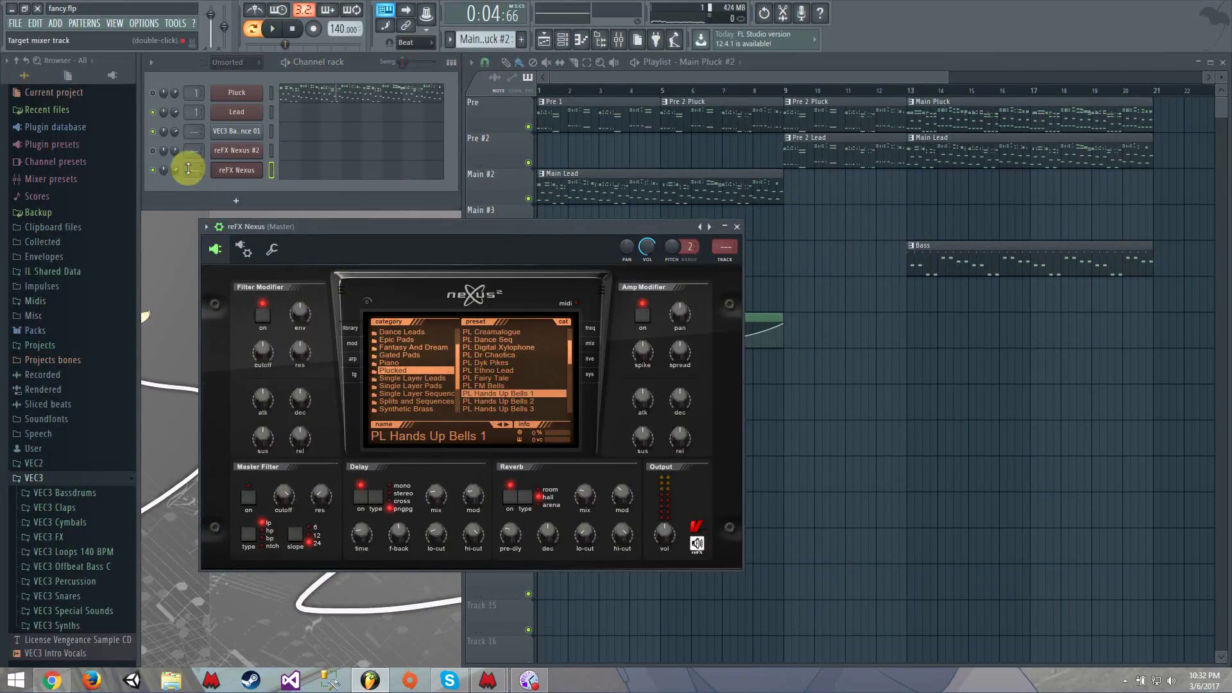
pyautogui.rightClick(257, 170)
pyautogui.click(285, 170)
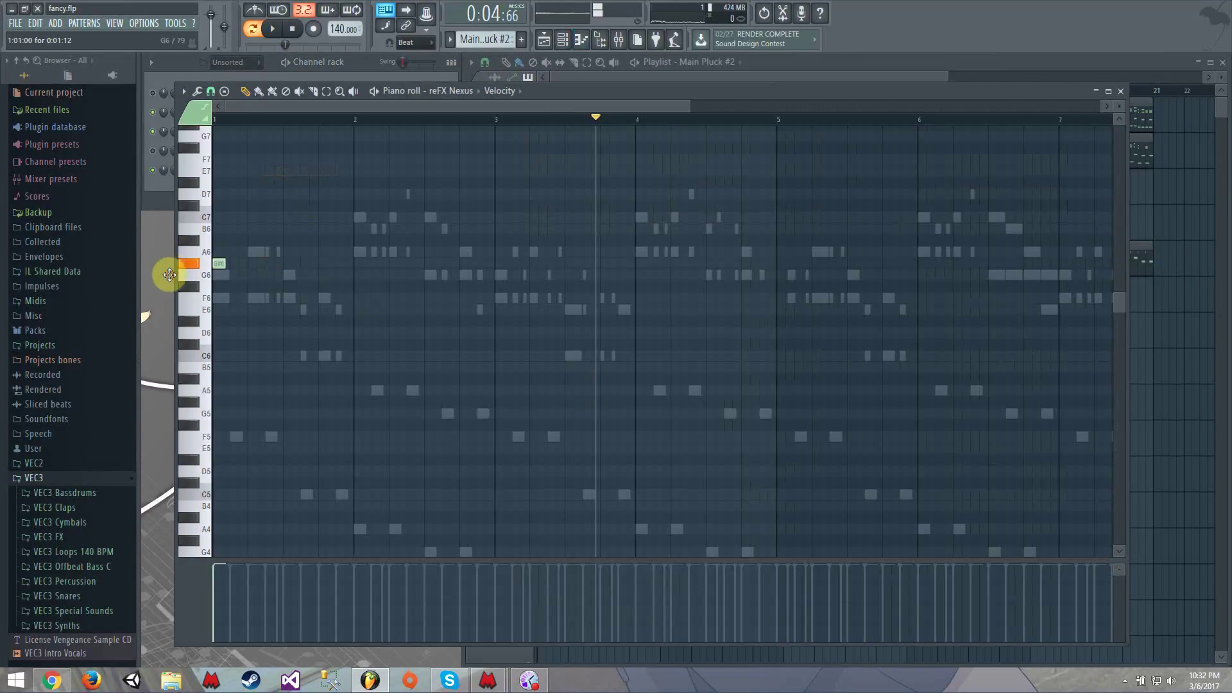
# Step: Write the bar 1 melody with the notes G6, A6, G6, E6, F6 and E6, checking it in playback
pyautogui.scroll(2, 296, 114)
pyautogui.click(294, 117)
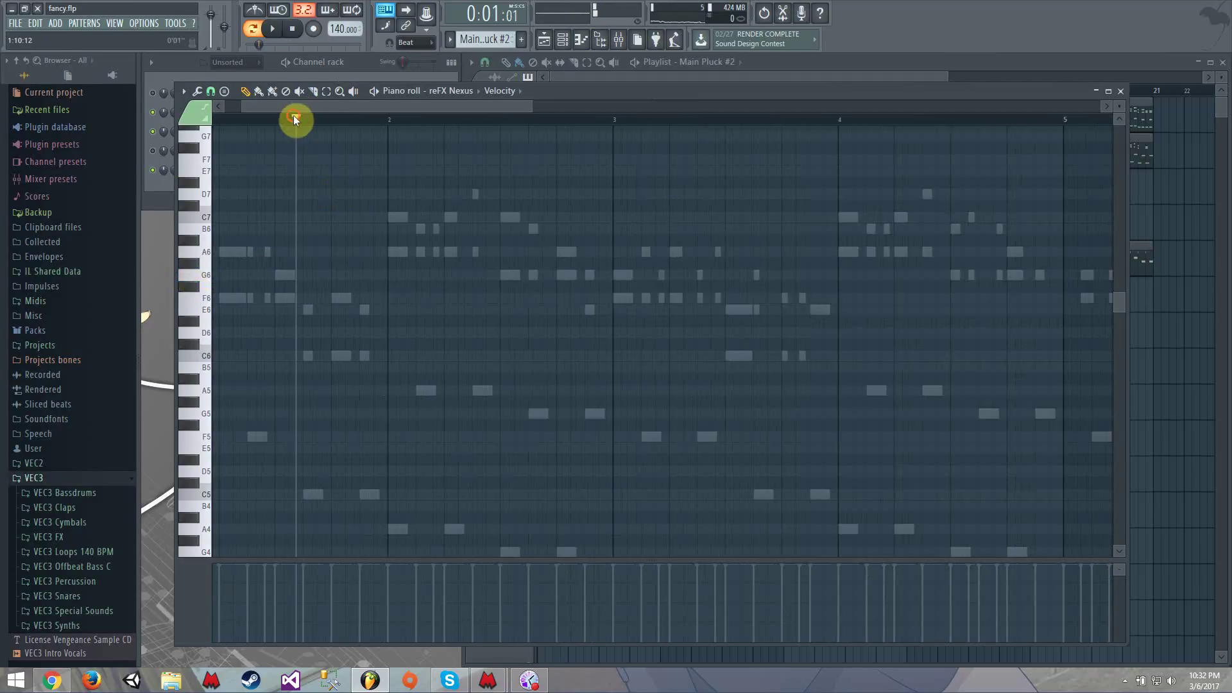
pyautogui.moveTo(294, 109); pyautogui.dragTo(116, 107)
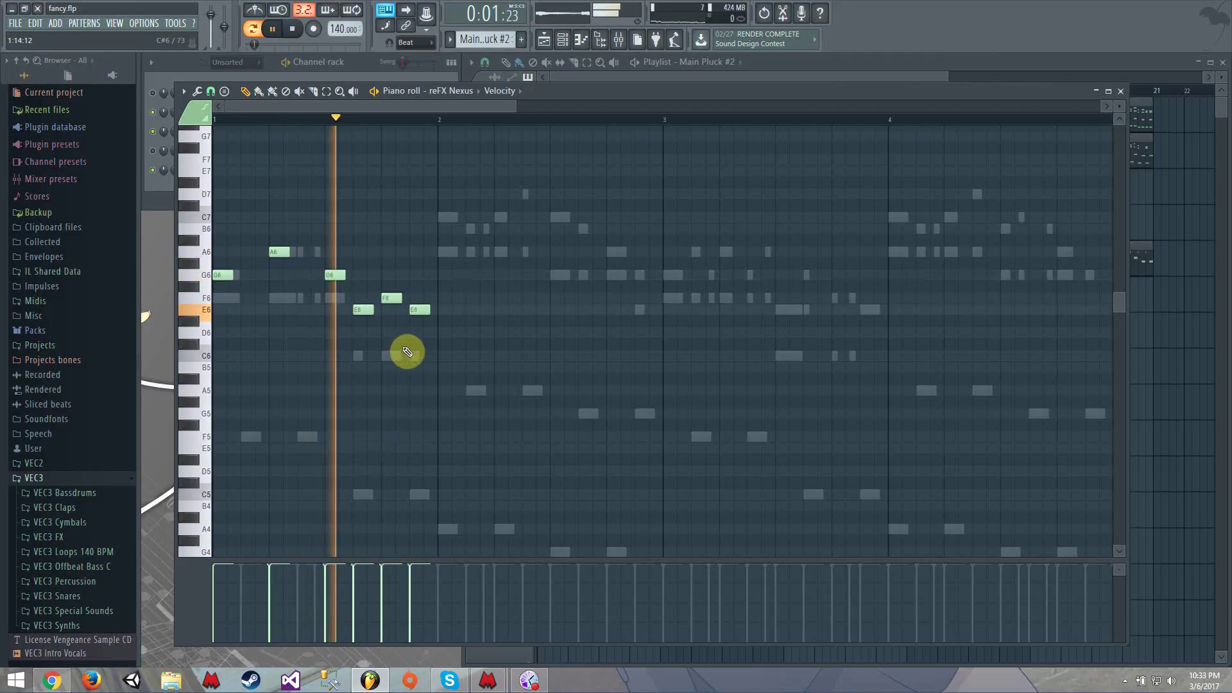
pyautogui.press('space')
# Step: Write bar 2 as C7, A6, C7, B6, A6 and G6, and begin bar 3 with F6
pyautogui.click(441, 226)
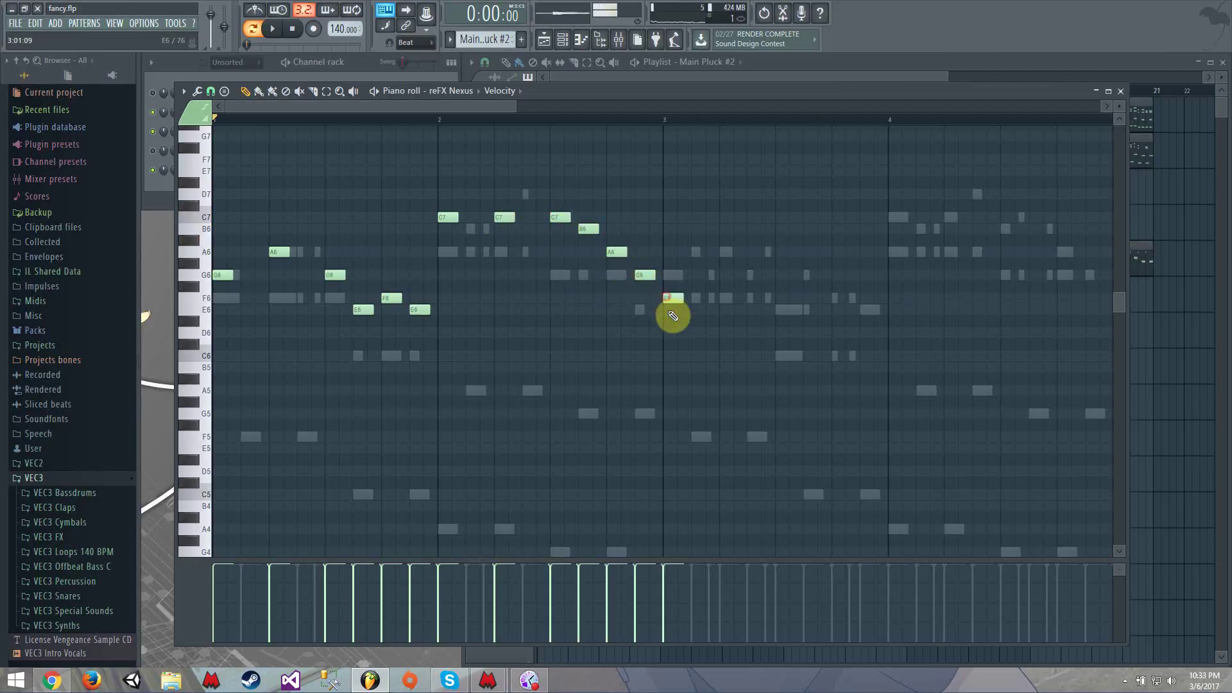
pyautogui.press('space')
pyautogui.rightClick(512, 212)
pyautogui.press('space')
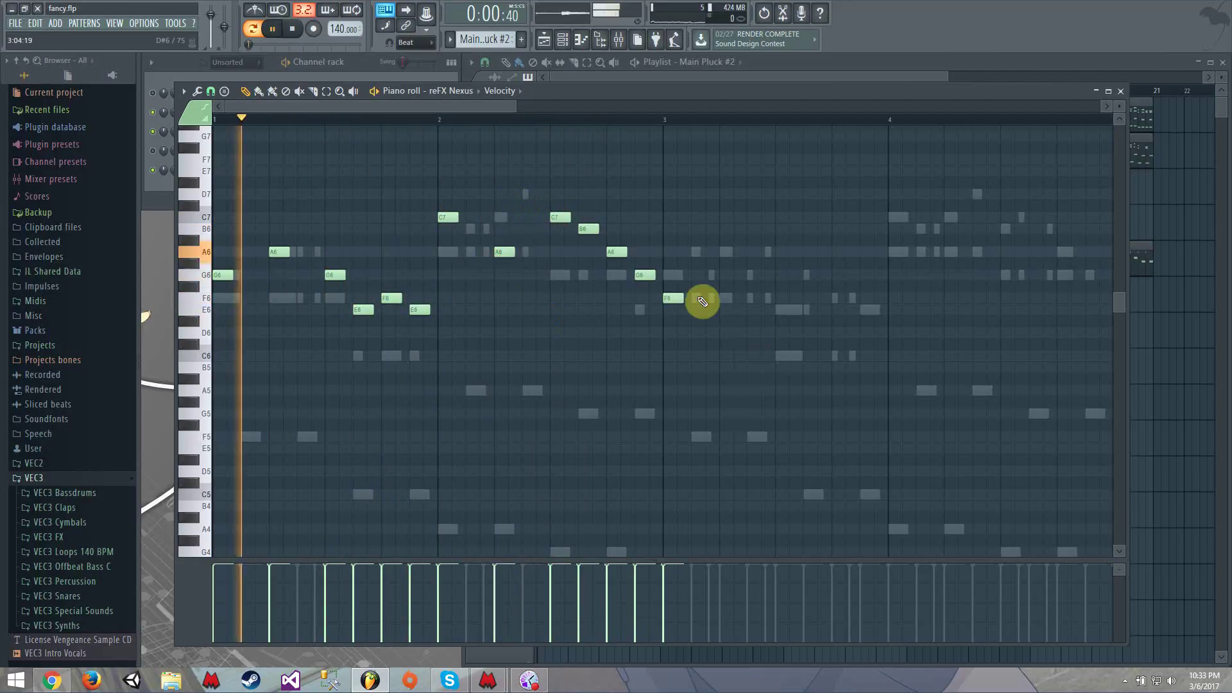
# Step: Add an A6 note on beat 2 of bar 3 and stop playback
pyautogui.click(730, 253)
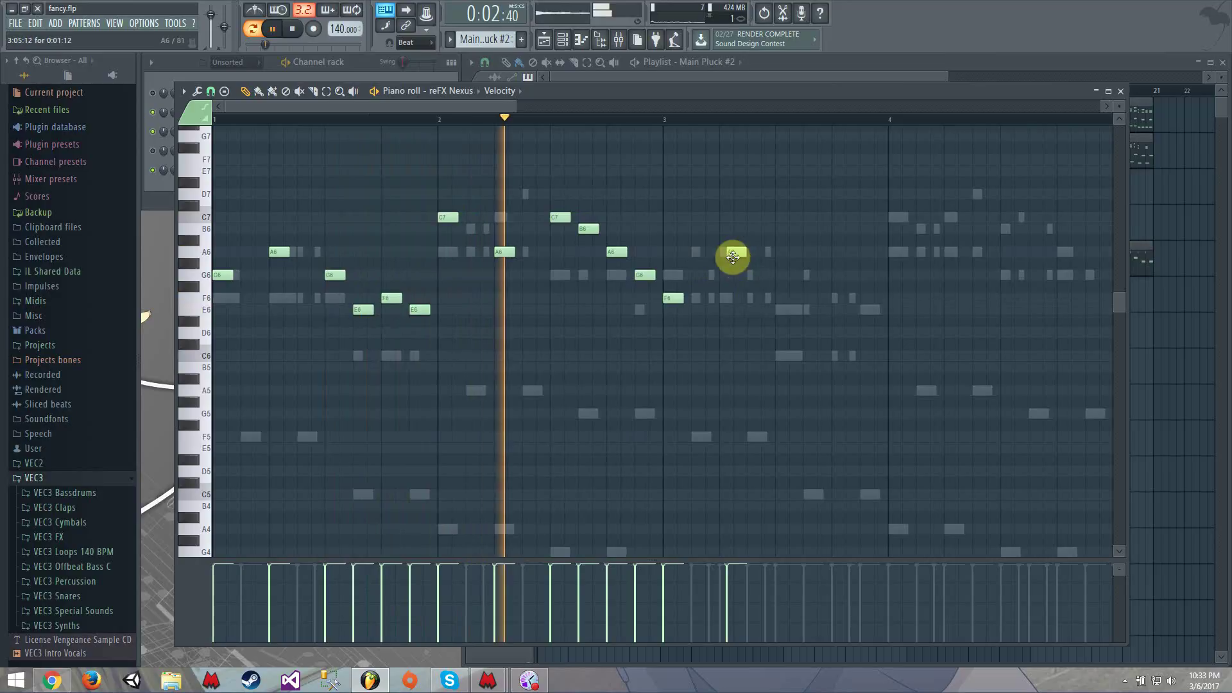
pyautogui.moveTo(732, 256); pyautogui.dragTo(723, 256)
pyautogui.press('space')
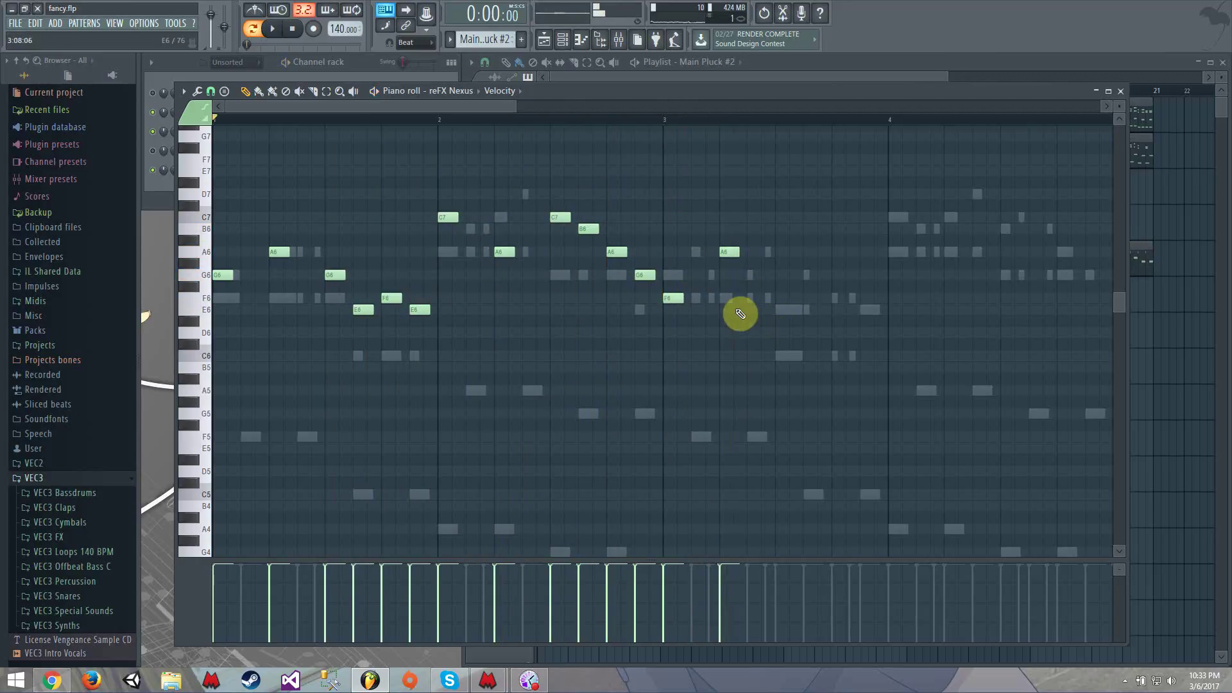
# Step: Unmute the Pluck channel, play the line with it, and complete bar 3 with E6, G6, F6 and E6
pyautogui.click(153, 93)
pyautogui.press('space')
pyautogui.click(328, 341)
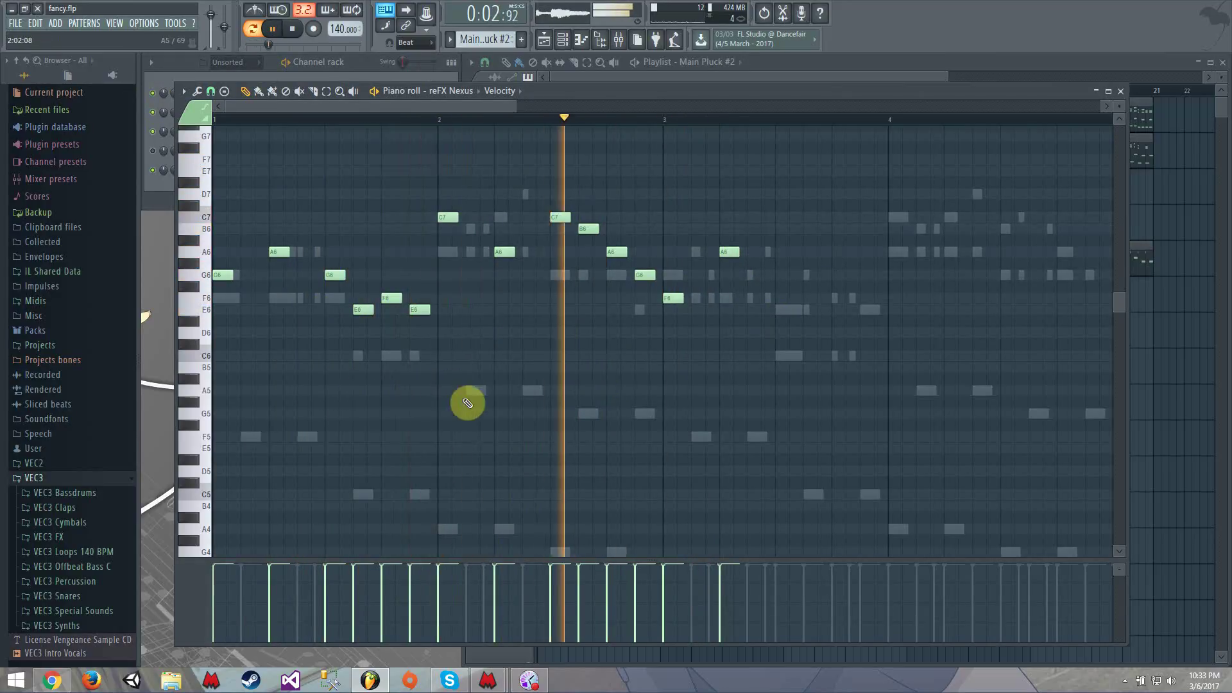
pyautogui.press('space')
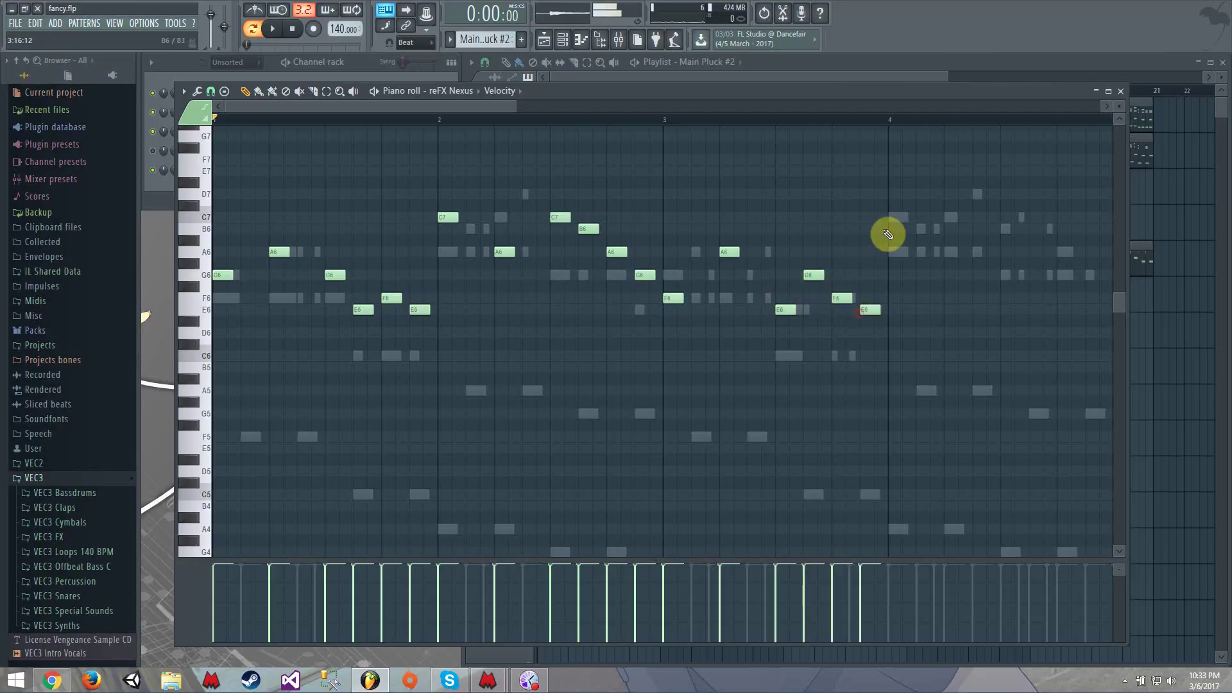
# Step: Start bar 4 of the melody with the notes A6, C7 and G6, checking it in playback
pyautogui.moveTo(906, 219); pyautogui.dragTo(898, 218)
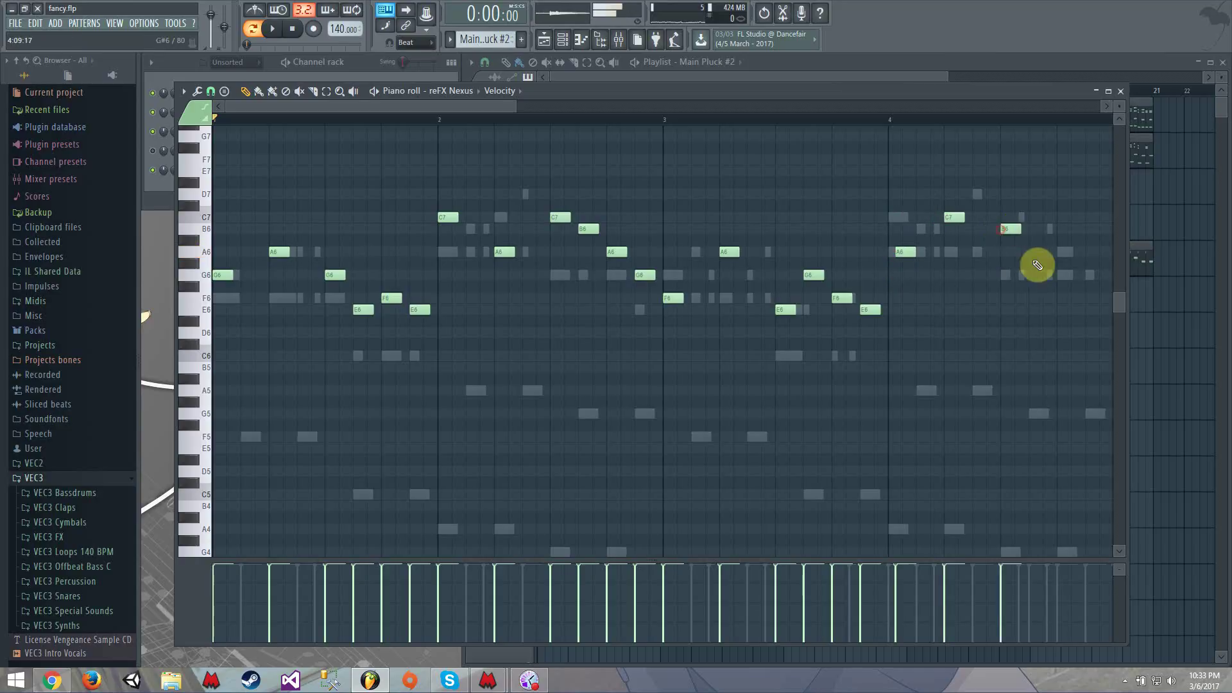
pyautogui.moveTo(479, 95); pyautogui.dragTo(581, 90)
pyautogui.moveTo(661, 79); pyautogui.dragTo(722, 113)
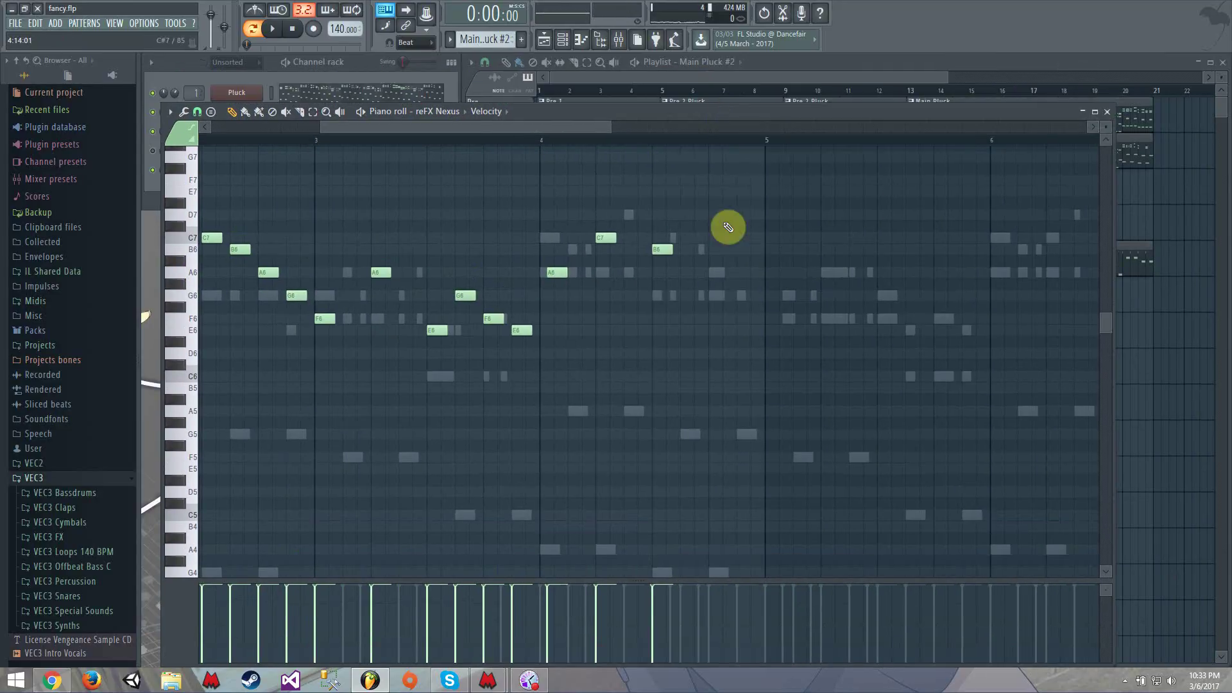
pyautogui.press('space')
pyautogui.click(655, 294)
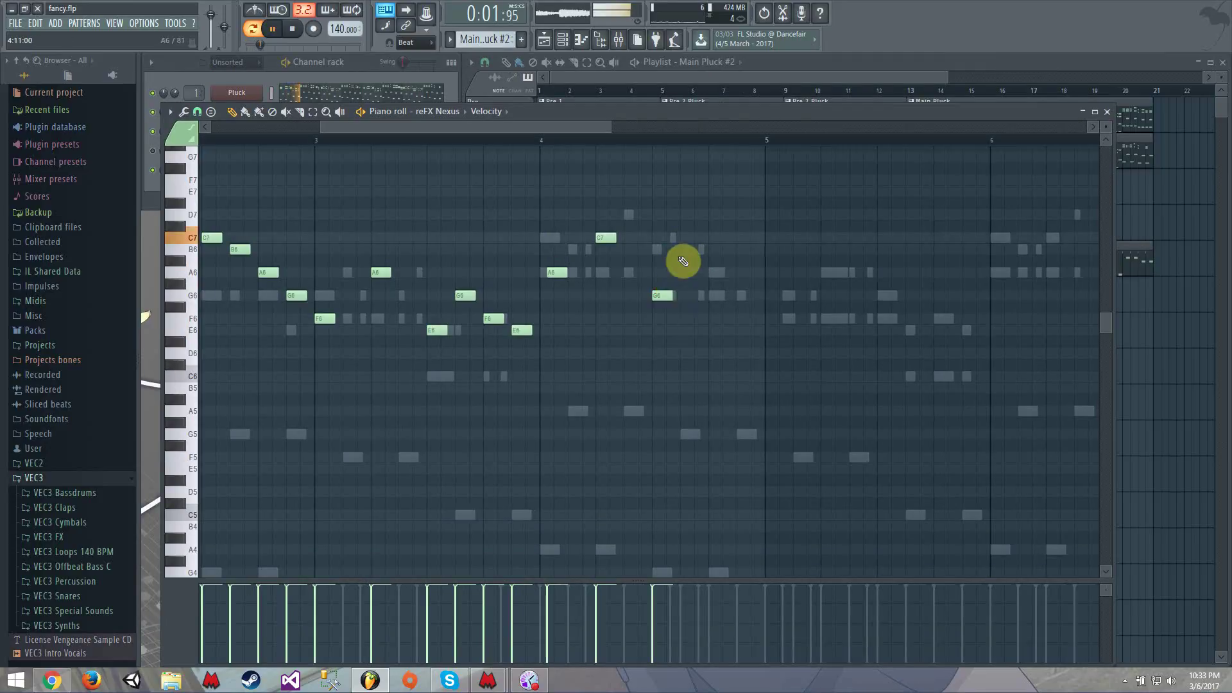
# Step: Finish bar 4 with B6, A6 and G6, align its first A6 to the bar line, and restart playback
pyautogui.click(686, 237)
pyautogui.click(714, 272)
pyautogui.click(742, 295)
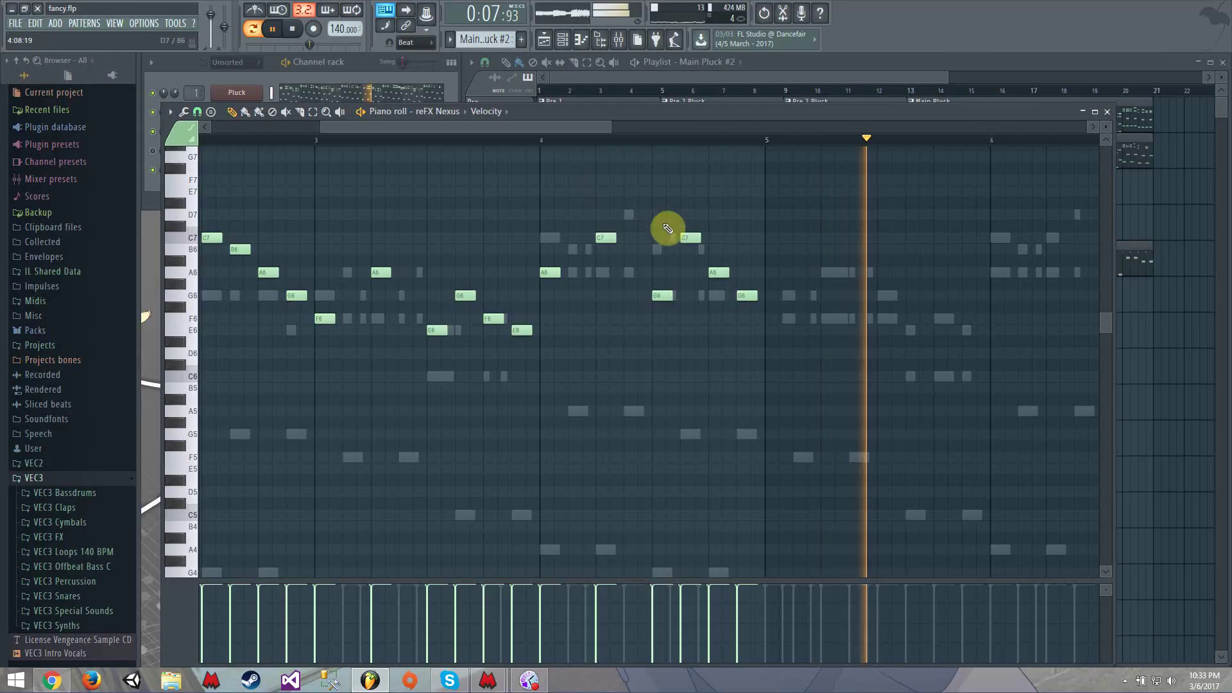
pyautogui.rightClick(691, 239)
pyautogui.press('space')
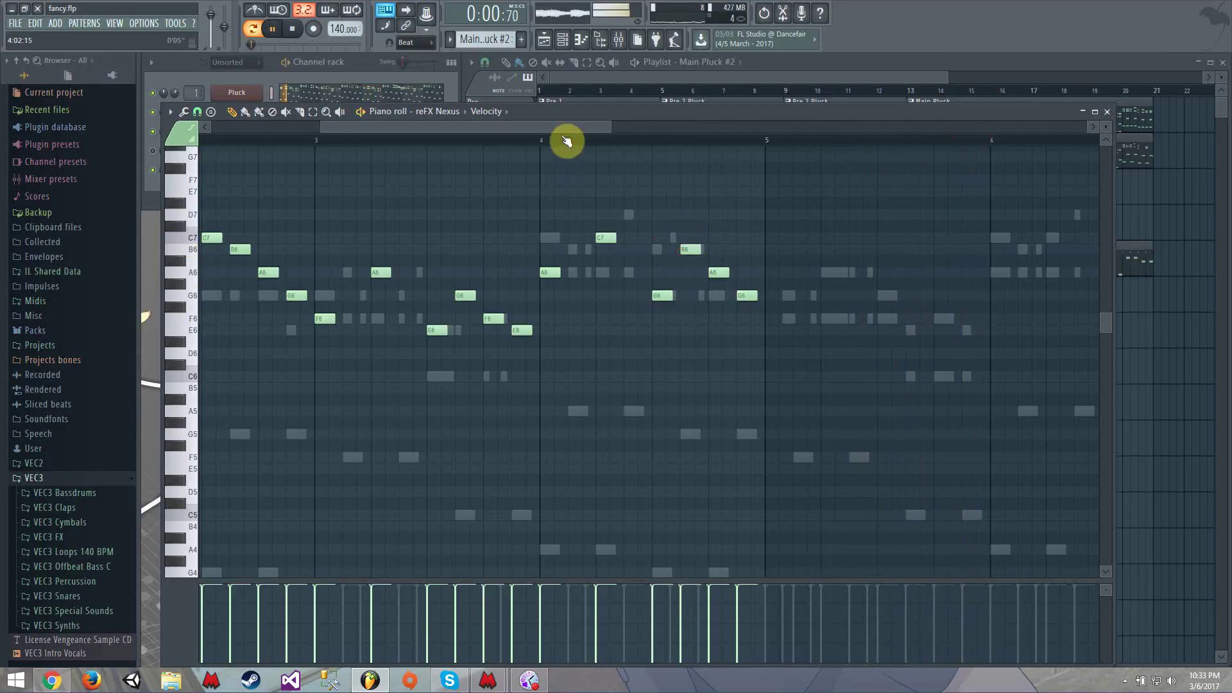
# Step: Duplicate the whole four-bar bell melody into bars 5 to 8, clear the selection and check it in playback
pyautogui.moveTo(563, 128); pyautogui.dragTo(397, 135)
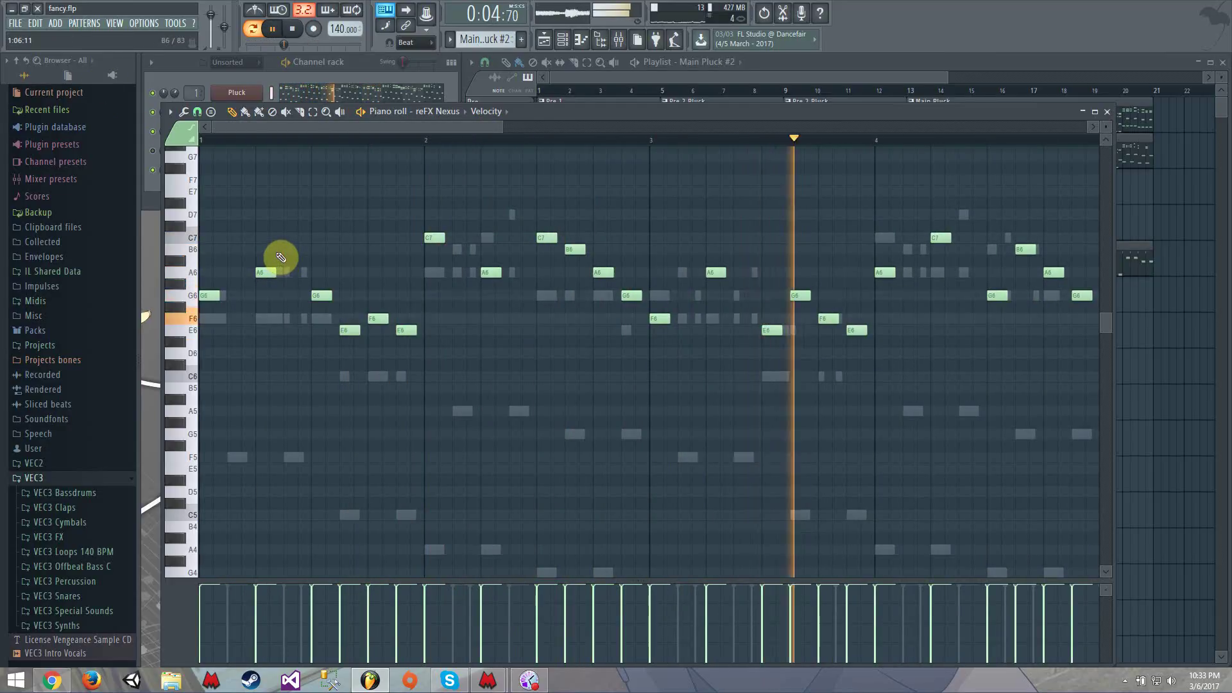
pyautogui.moveTo(341, 128)
pyautogui.mouseDown()
pyautogui.moveTo(426, 128)
pyautogui.moveTo(11, 78)
pyautogui.mouseUp()
pyautogui.press('space')
pyautogui.hotkey('ctrl', 'a')
pyautogui.moveTo(208, 293)
pyautogui.keyDown('shift'); pyautogui.mouseDown()
pyautogui.moveTo(1226, 311)
pyautogui.moveTo(807, 307)
pyautogui.moveTo(806, 296)
pyautogui.mouseUp(); pyautogui.keyUp('shift')
pyautogui.press('space')
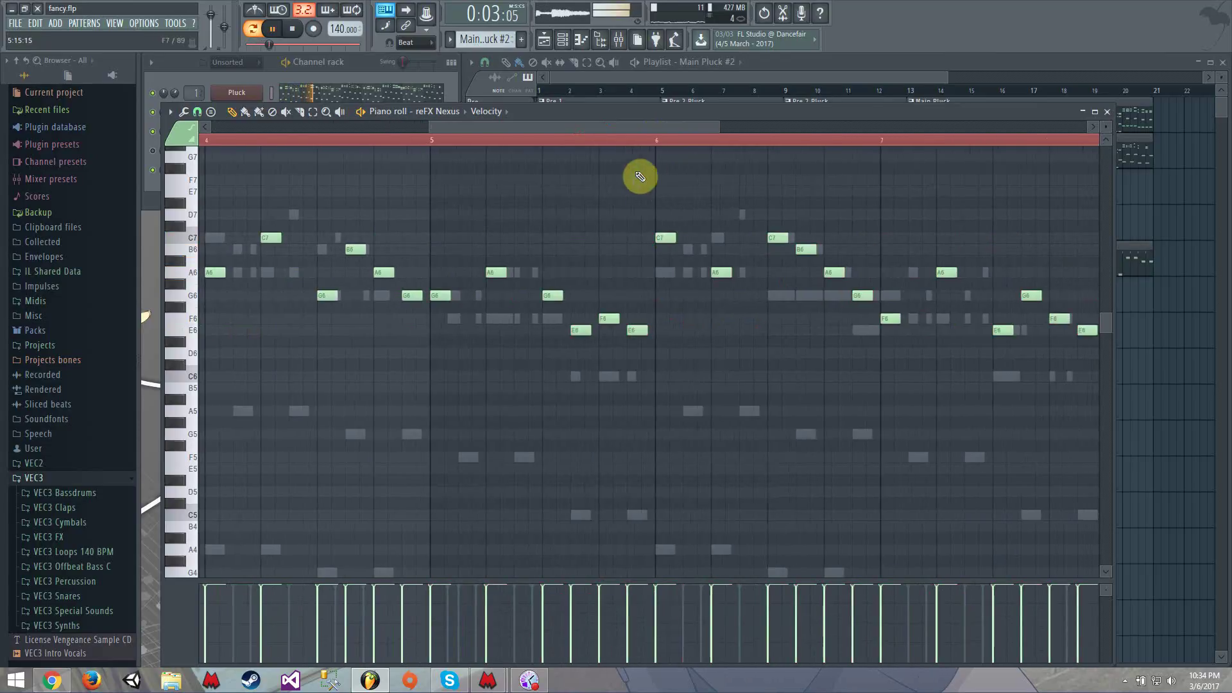
pyautogui.moveTo(642, 132); pyautogui.dragTo(584, 142)
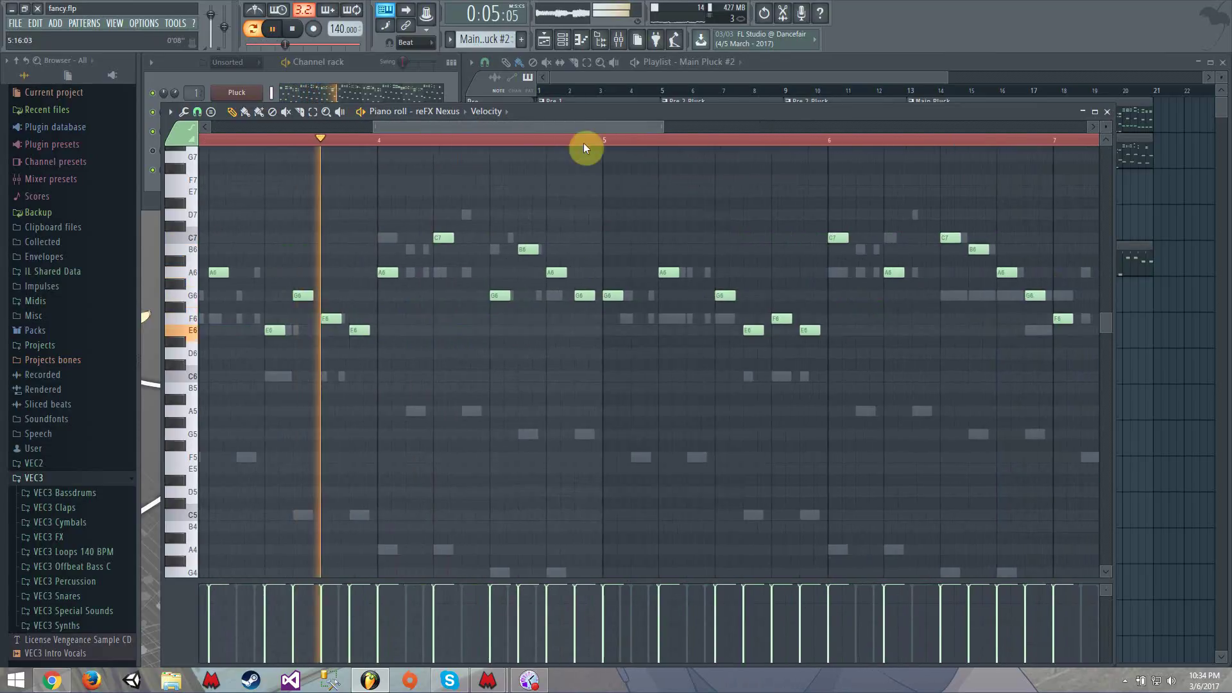
pyautogui.moveTo(611, 294)
pyautogui.mouseDown()
pyautogui.moveTo(633, 294)
pyautogui.moveTo(612, 294)
pyautogui.mouseUp()
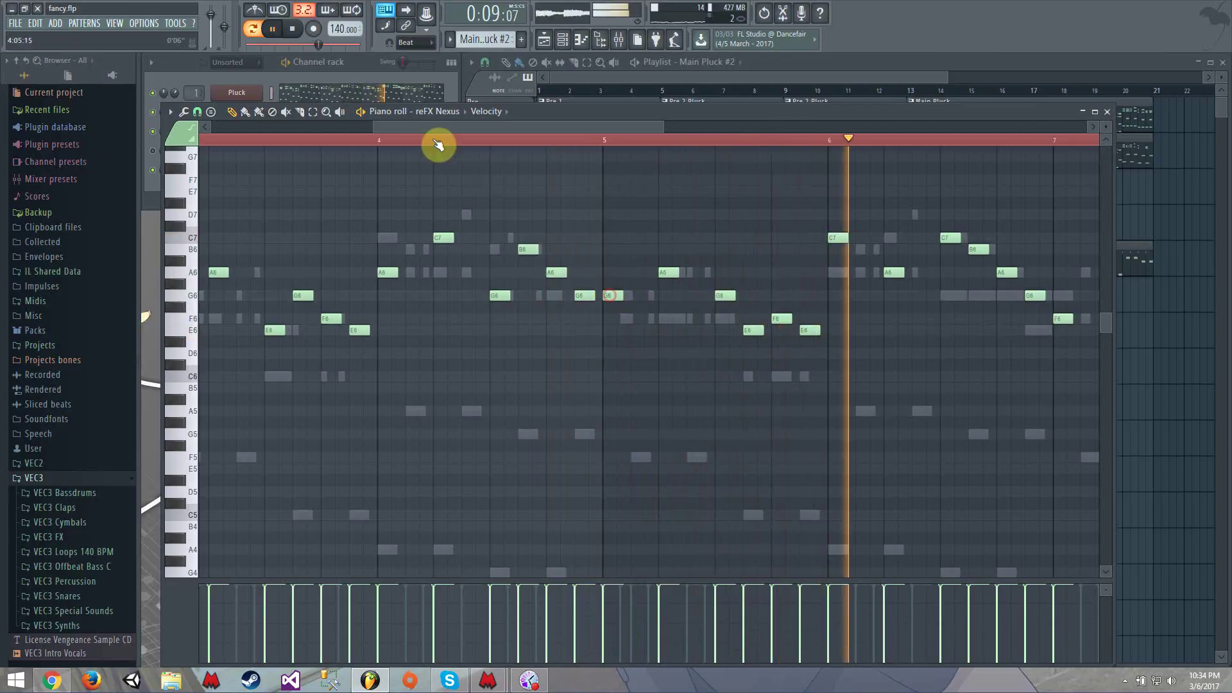
pyautogui.keyDown('ctrl'); pyautogui.click(322, 139); pyautogui.keyUp('ctrl')
pyautogui.moveTo(454, 131); pyautogui.dragTo(831, 130)
pyautogui.click(233, 112)
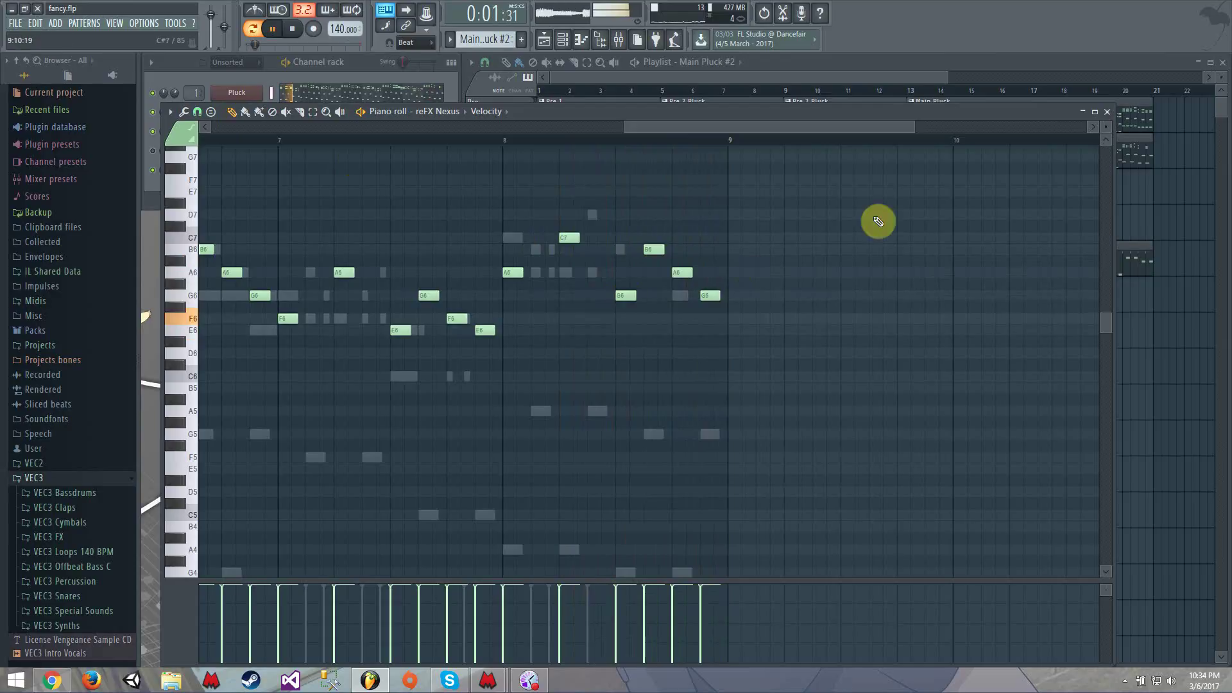
# Step: Transpose the entire reFX Nexus melody down one octave and close its editor and plugin windows
pyautogui.click(1108, 112)
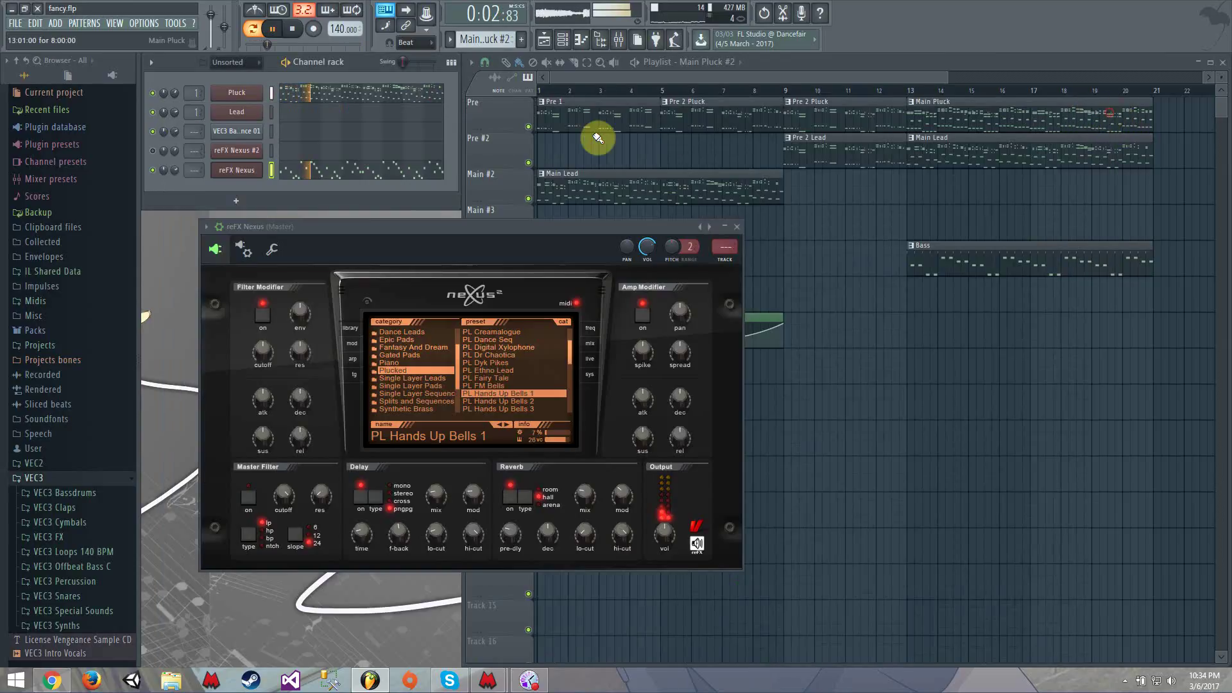
pyautogui.click(373, 172)
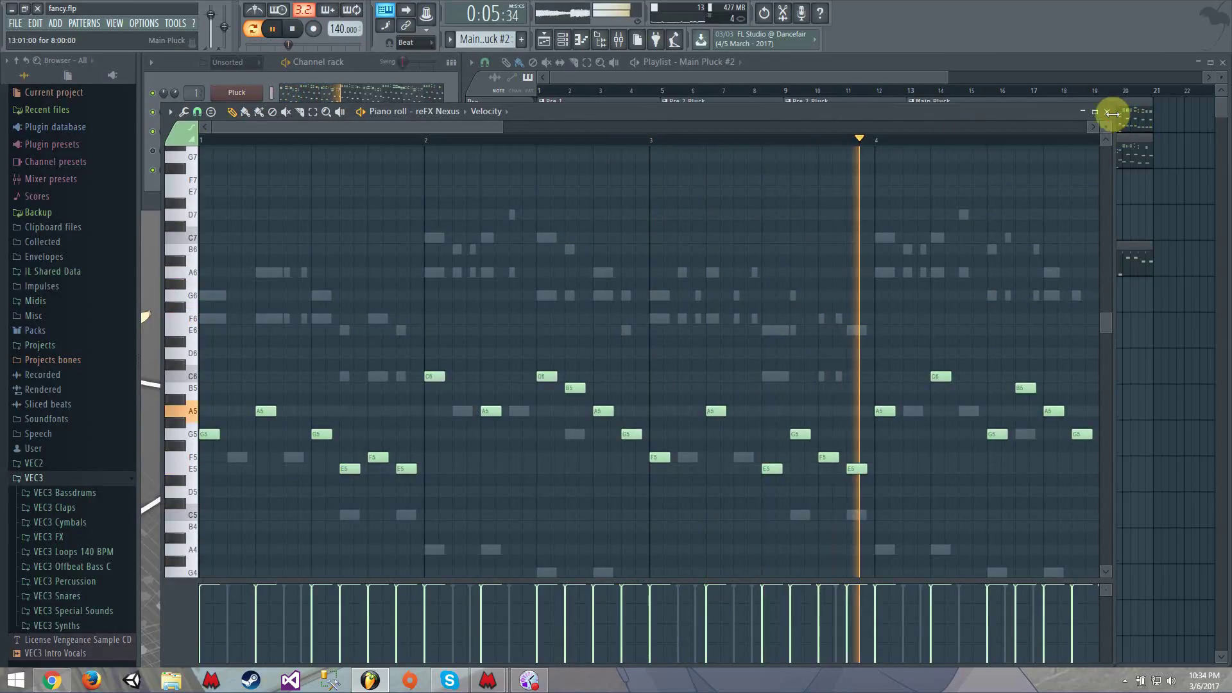
pyautogui.click(1108, 112)
pyautogui.click(736, 227)
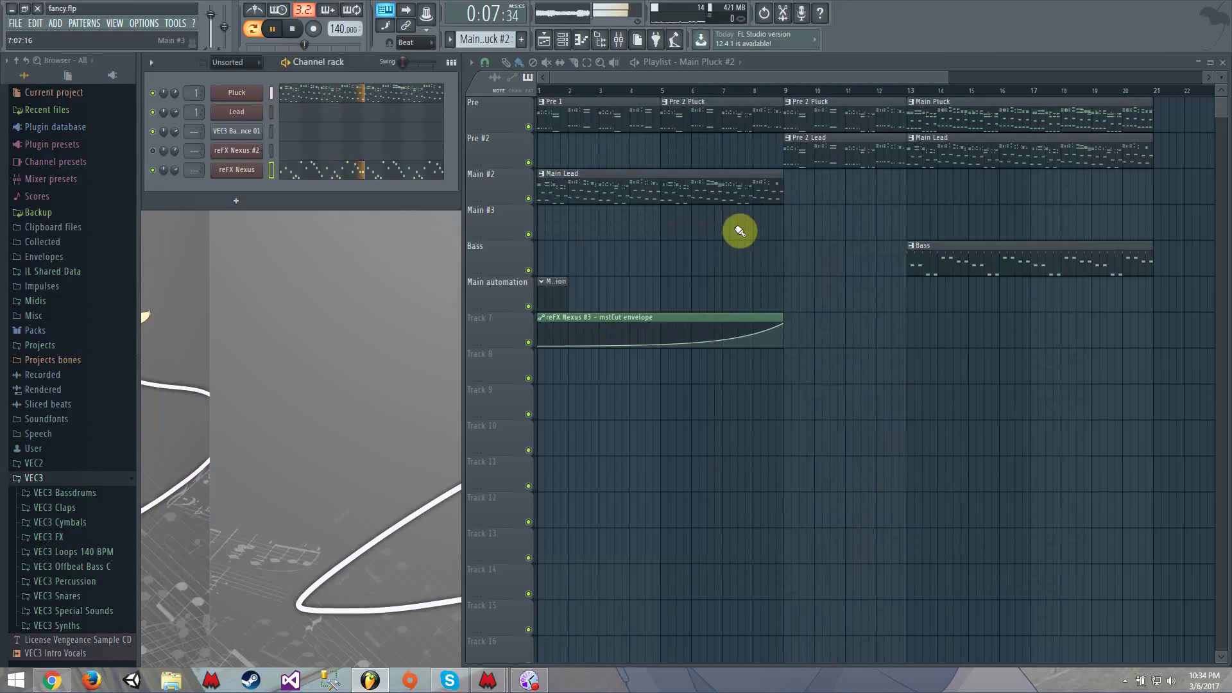
# Step: Unmute the reFX Nexus #2 channel and delete the Main Lead clip at bar 13 from the playlist
pyautogui.press('space')
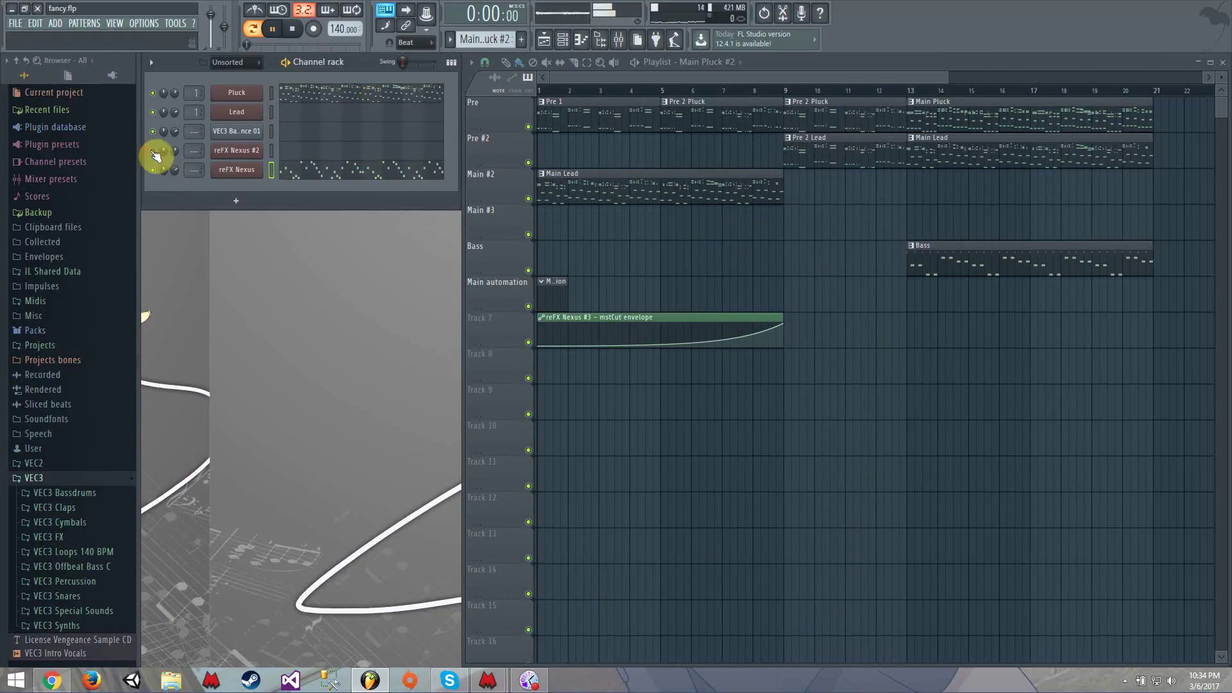
pyautogui.click(152, 151)
pyautogui.rightClick(961, 141)
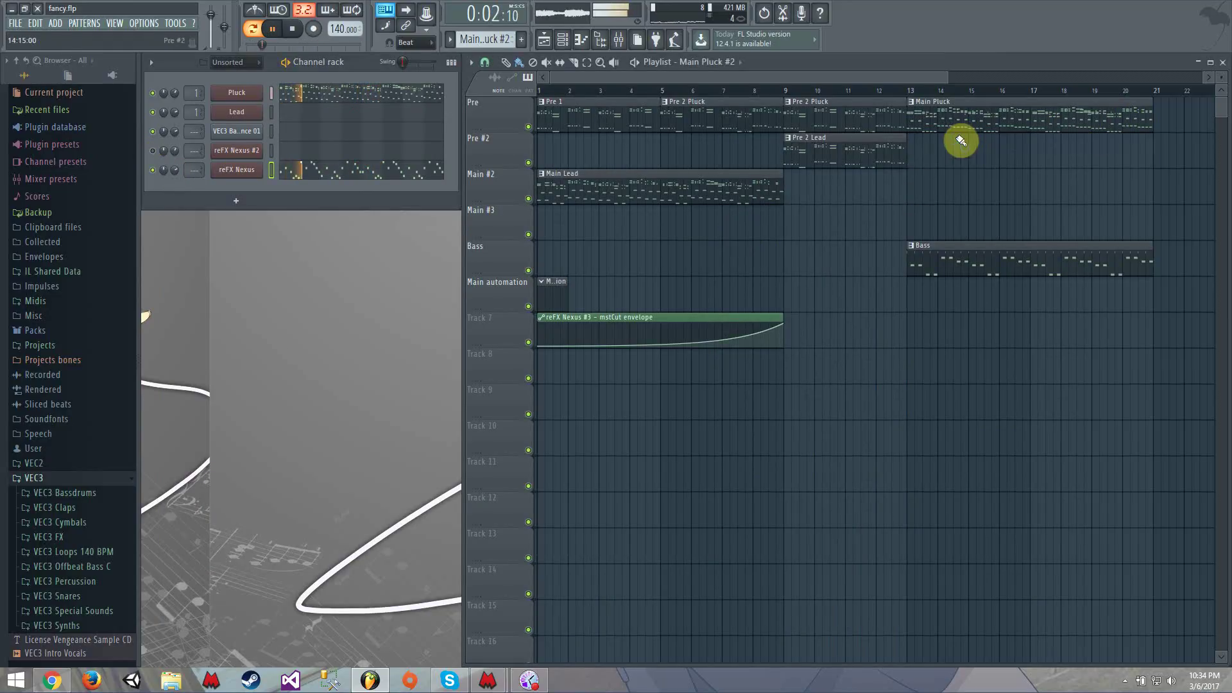
# Step: Select the Main Pluck pattern and clone it
pyautogui.click(954, 126)
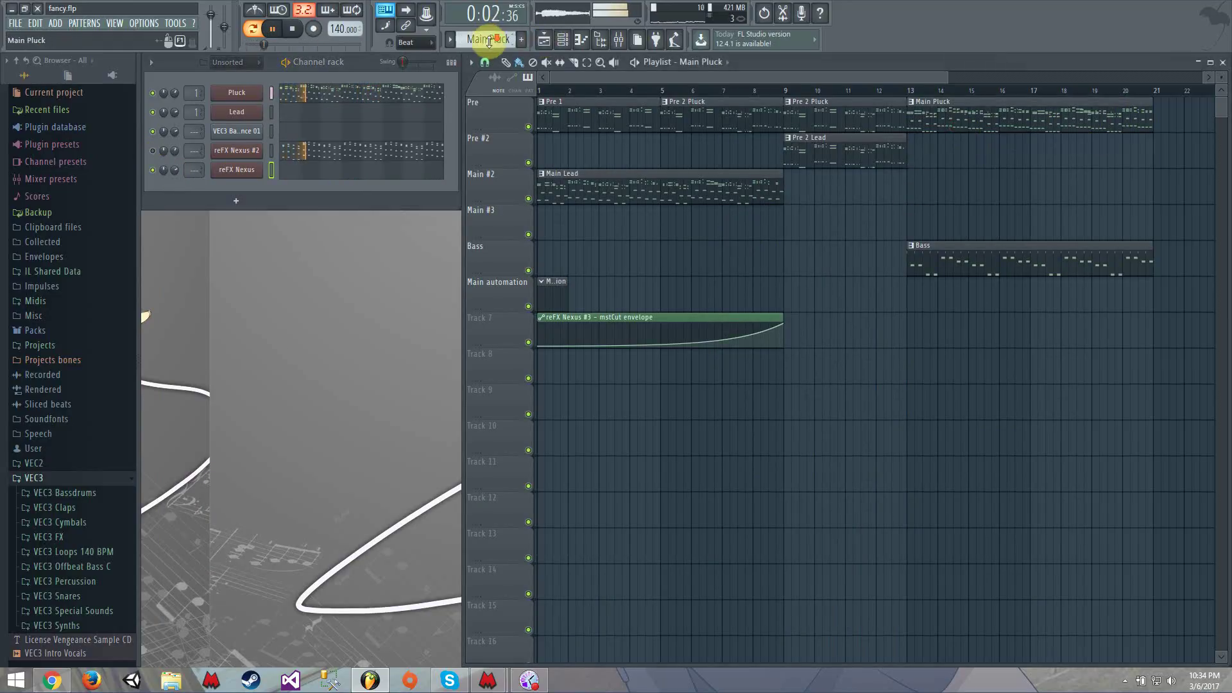
pyautogui.scroll(-1, 489, 41)
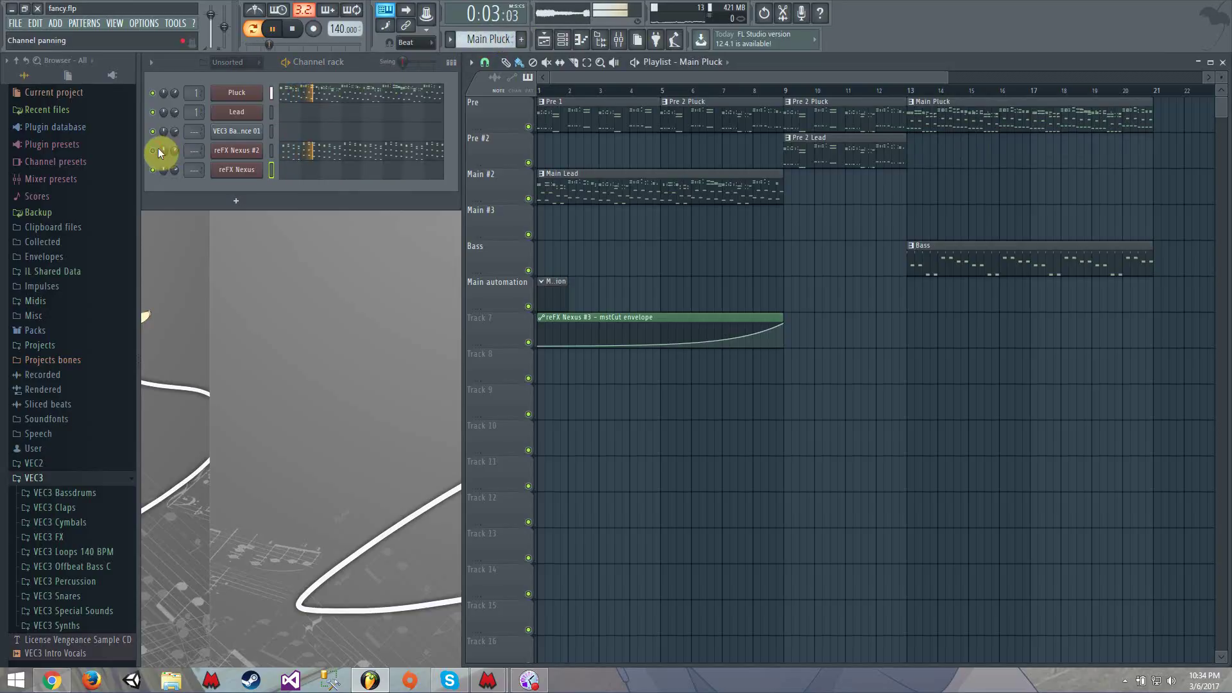
pyautogui.click(486, 40)
pyautogui.click(595, 131)
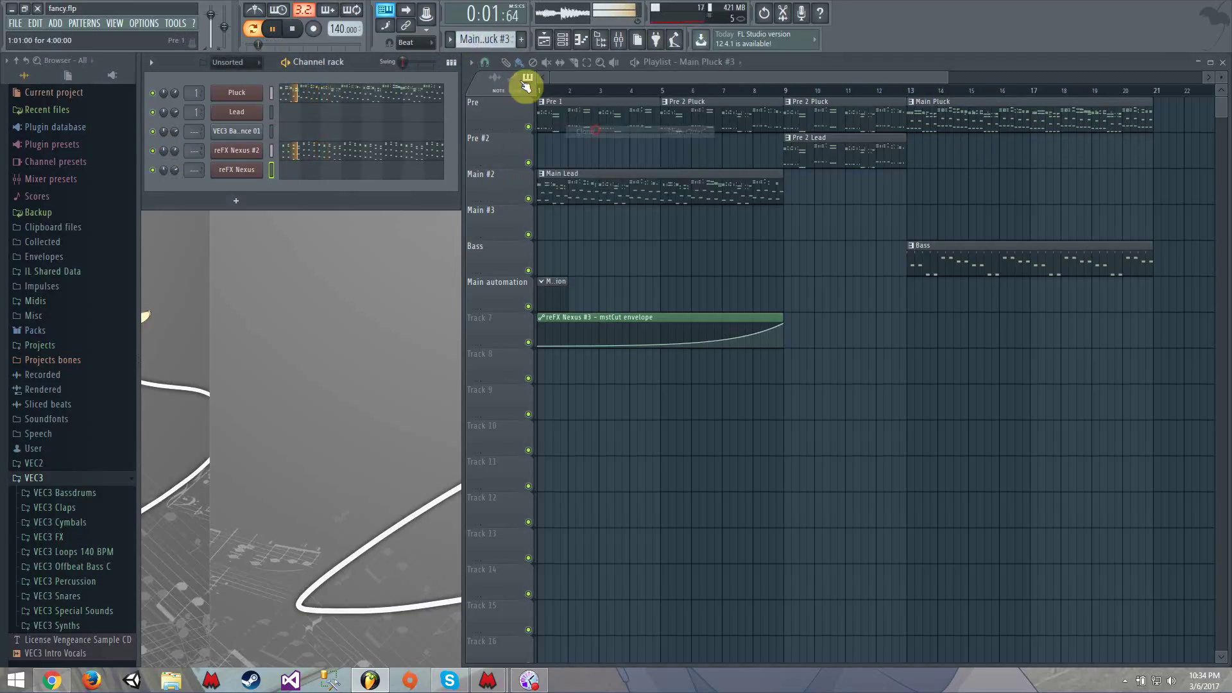
# Step: Delete all reFX Nexus #2 notes from the Main Pluck pattern
pyautogui.click(432, 146)
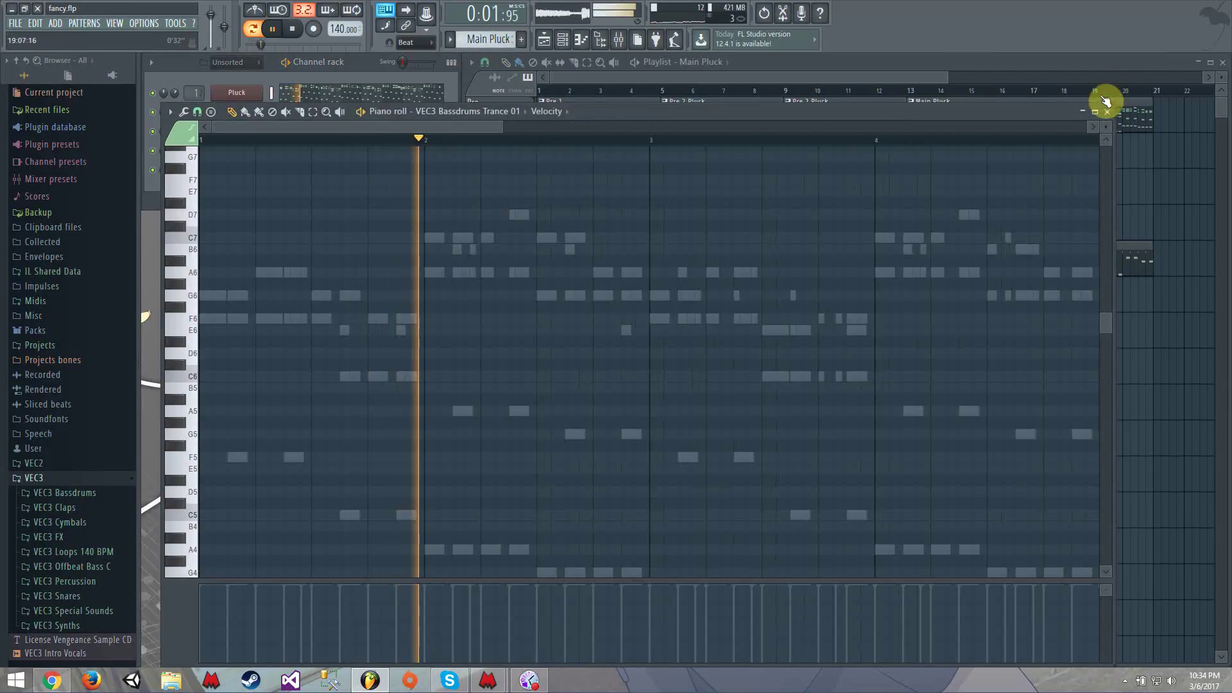
pyautogui.click(1107, 120)
pyautogui.click(349, 151)
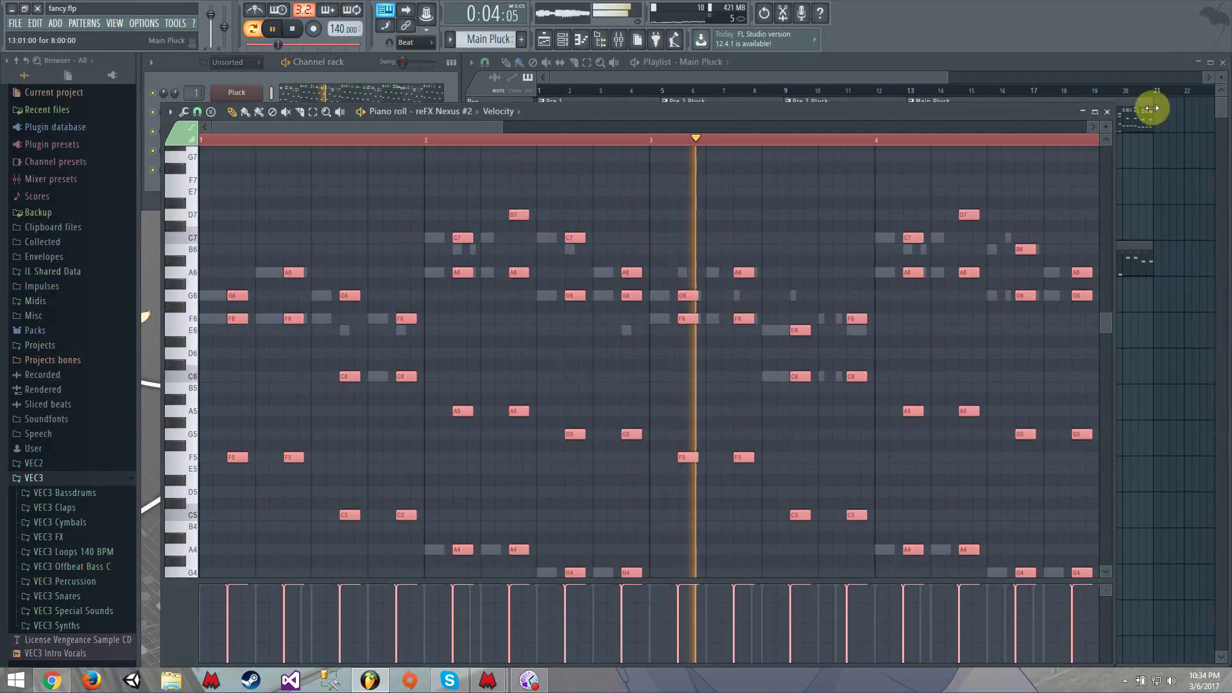
pyautogui.click(1108, 112)
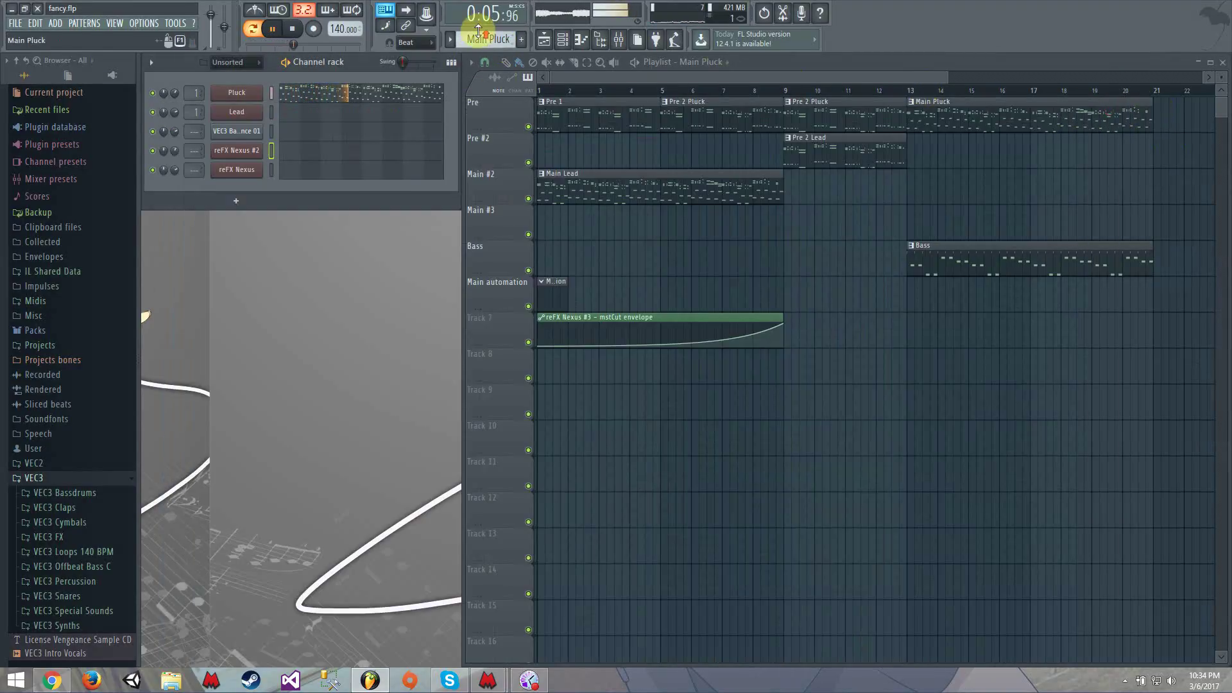
# Step: Remove all Pluck channel notes from the Main Pluck #3 and Main Pluck #2 patterns
pyautogui.click(398, 92)
pyautogui.click(1107, 111)
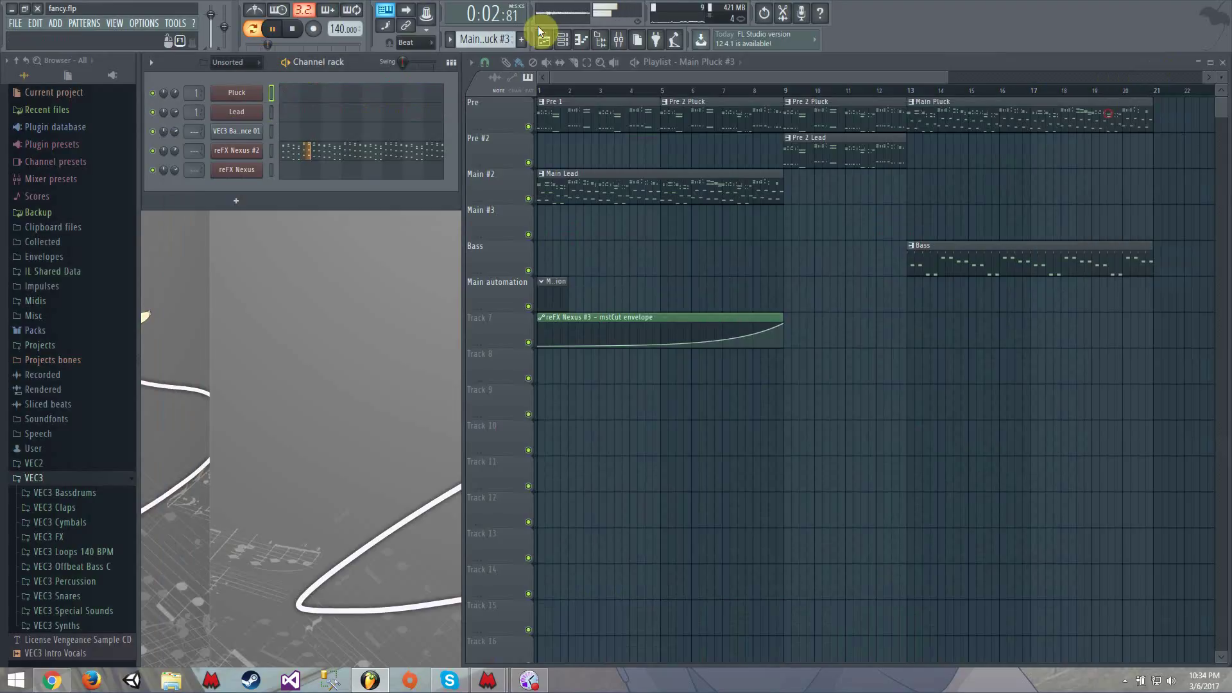
pyautogui.click(411, 93)
pyautogui.hotkey('ctrl', 'a')
pyautogui.hotkey('ctrl', 'x')
pyautogui.click(1105, 108)
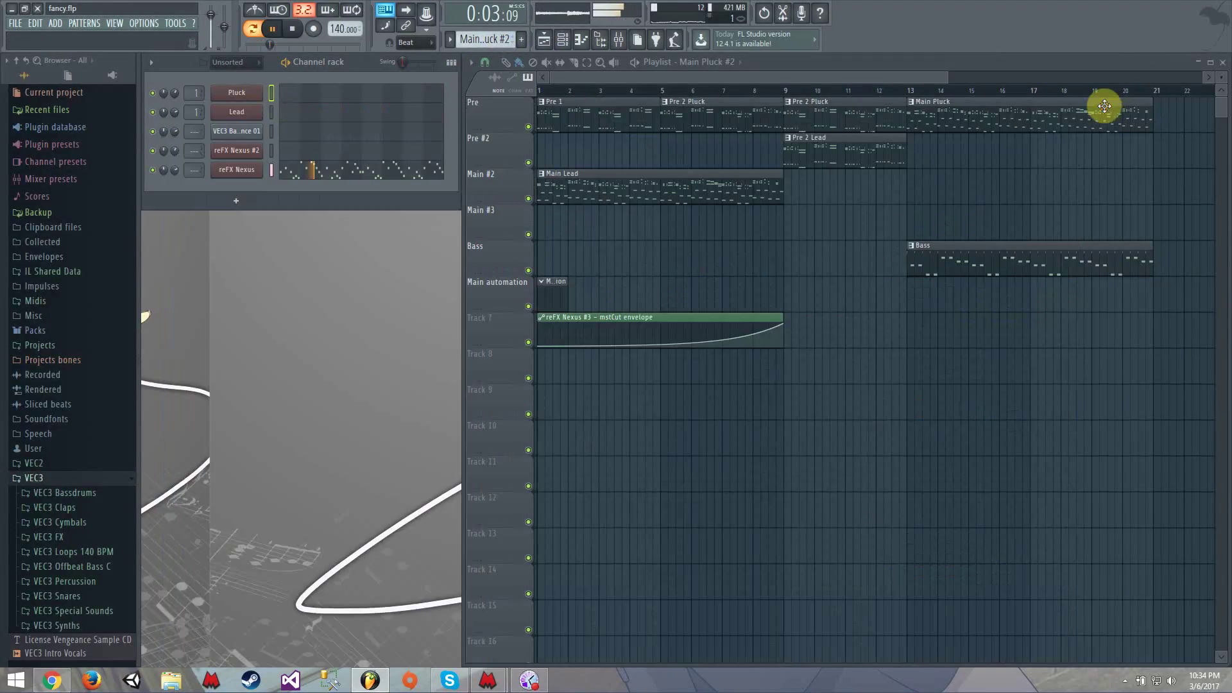
# Step: Clear the playlist by deleting all remaining pattern and automation clips
pyautogui.rightClick(604, 192)
pyautogui.rightClick(587, 122)
pyautogui.rightClick(674, 121)
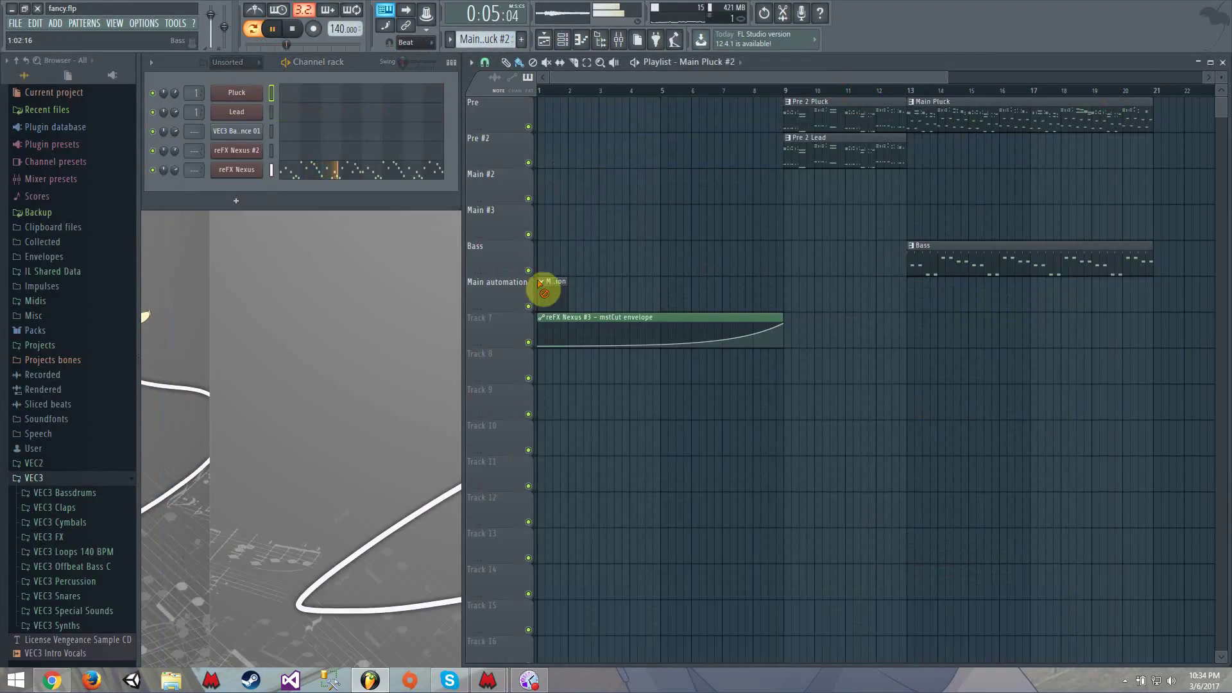
pyautogui.rightClick(545, 290)
pyautogui.rightClick(582, 333)
pyautogui.rightClick(836, 164)
pyautogui.rightClick(870, 122)
pyautogui.rightClick(936, 119)
pyautogui.rightClick(950, 270)
# Step: Place Main Pluck #2 on the Pre #2 track and Main Pluck #3 on the Pre track, both starting at bar 1
pyautogui.click(580, 160)
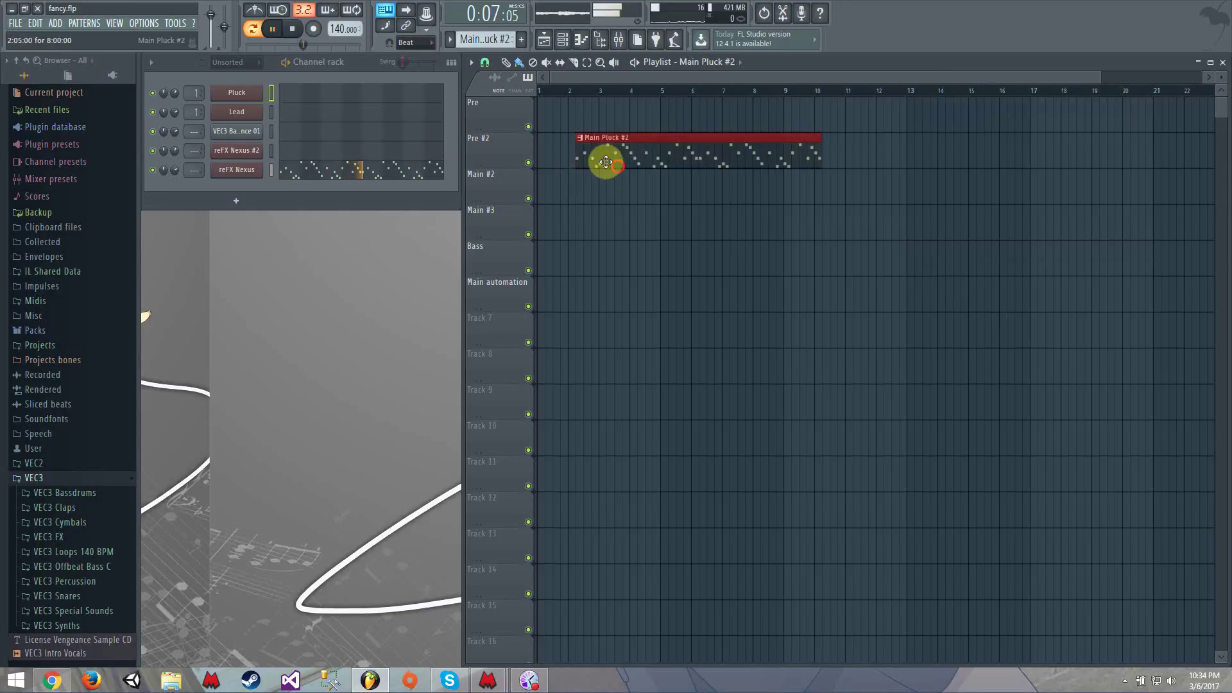
pyautogui.moveTo(606, 161); pyautogui.dragTo(565, 156)
pyautogui.click(487, 38)
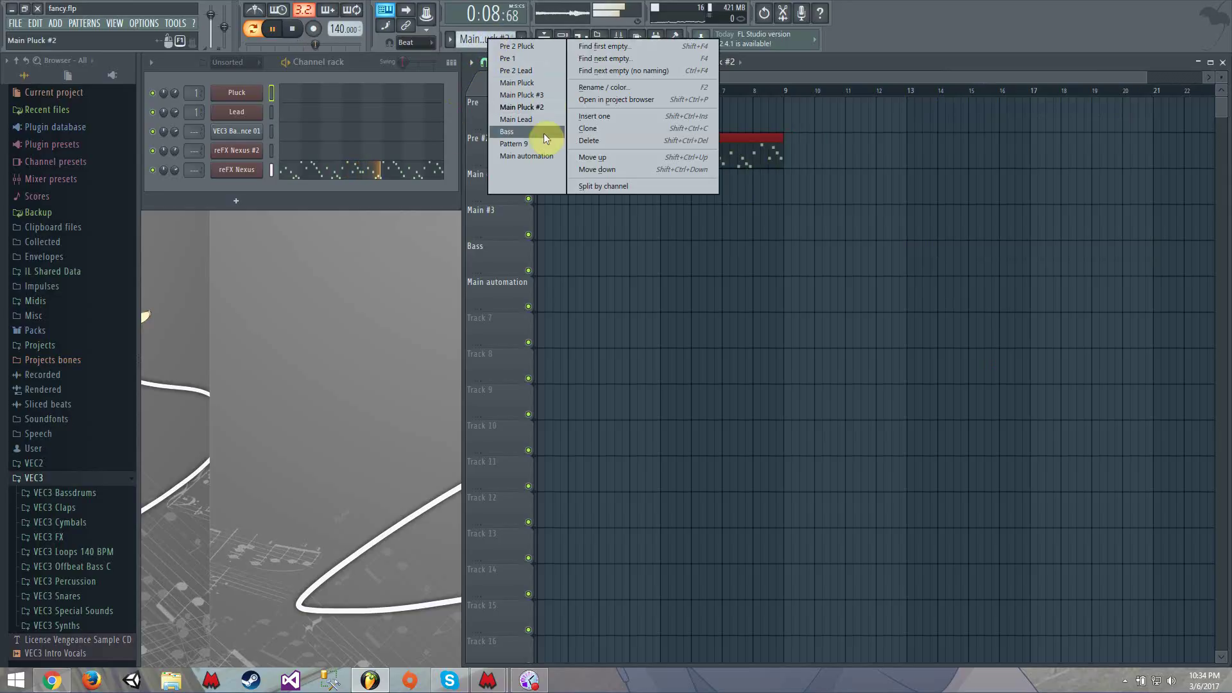
pyautogui.click(545, 97)
# Step: Place the Bass pattern at bar 1 on the Main #2 track and listen to the arrangement in song mode
pyautogui.click(460, 40)
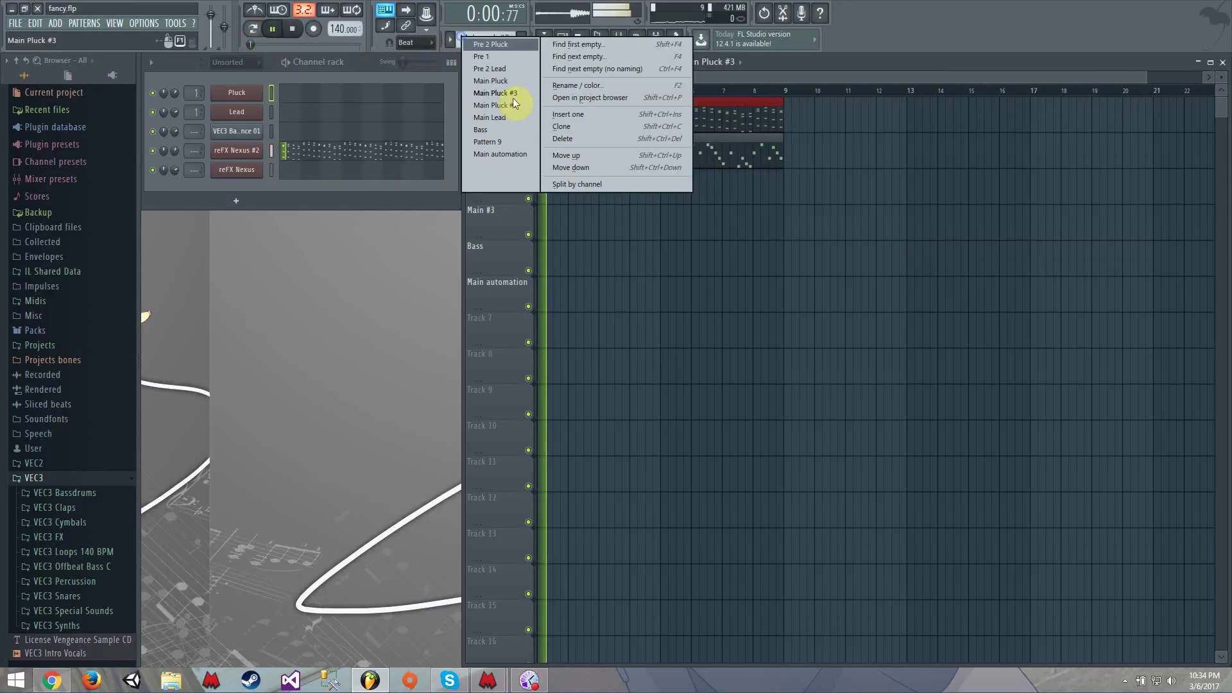
pyautogui.click(519, 127)
pyautogui.click(547, 190)
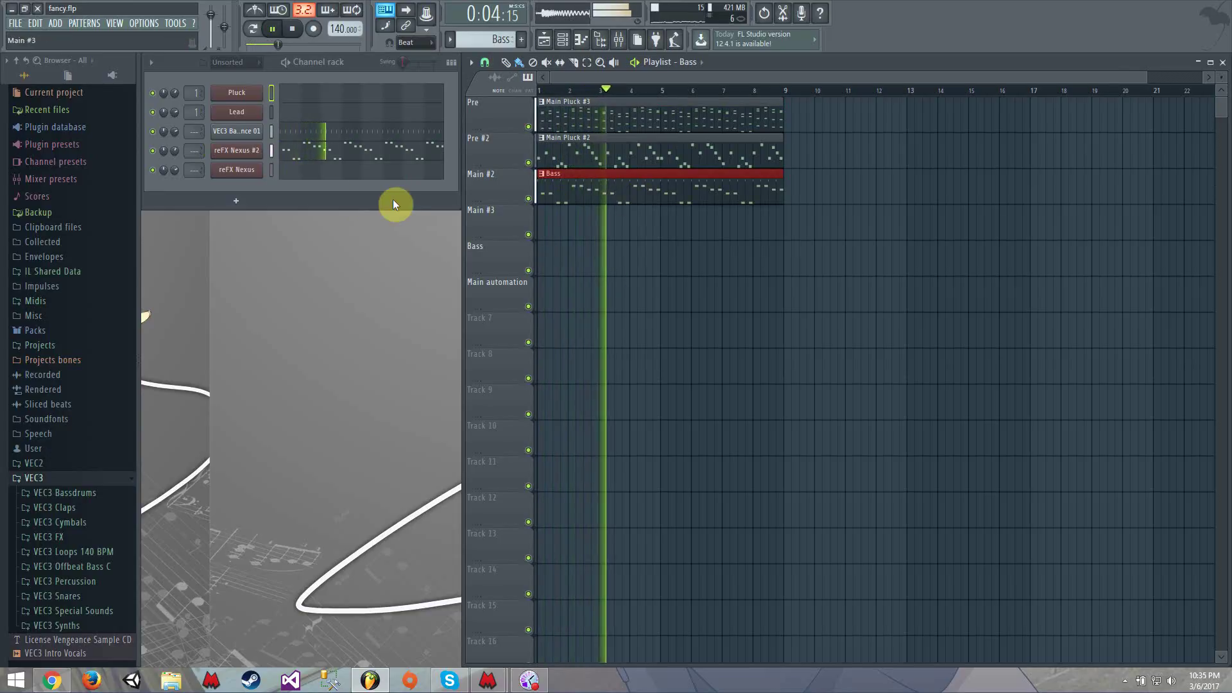
# Step: Return to pattern mode, select all reFX Nexus #2 notes in the Bass pattern and clone that channel
pyautogui.click(253, 29)
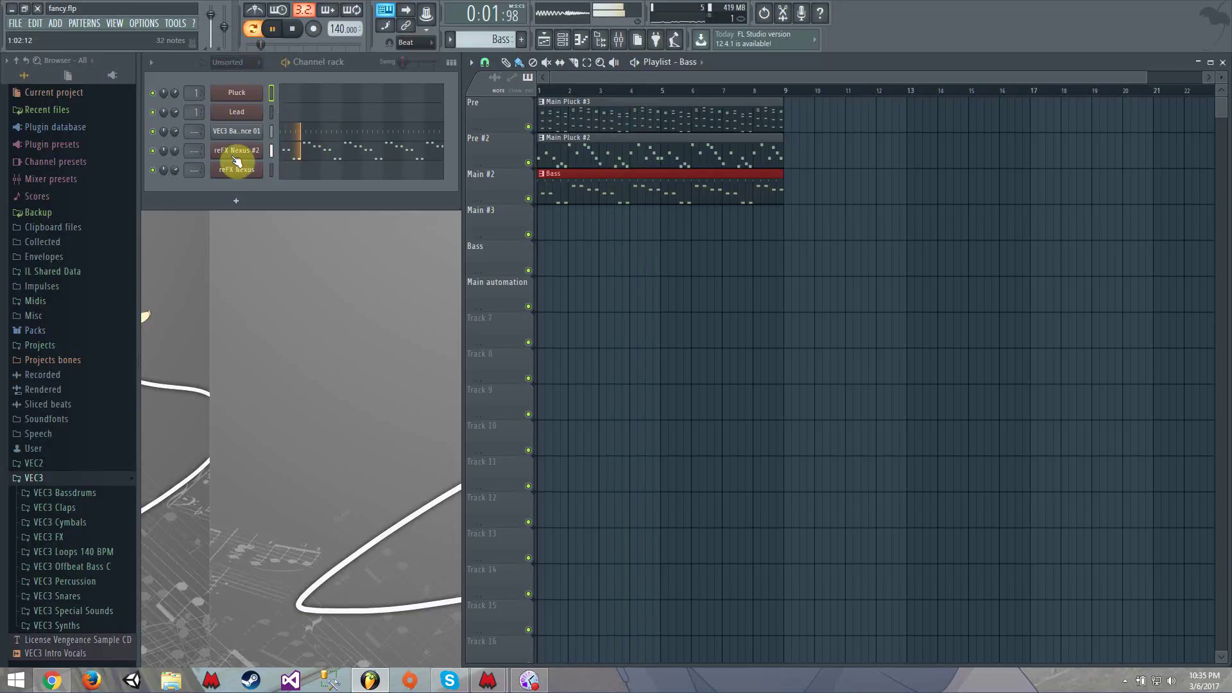
pyautogui.click(336, 159)
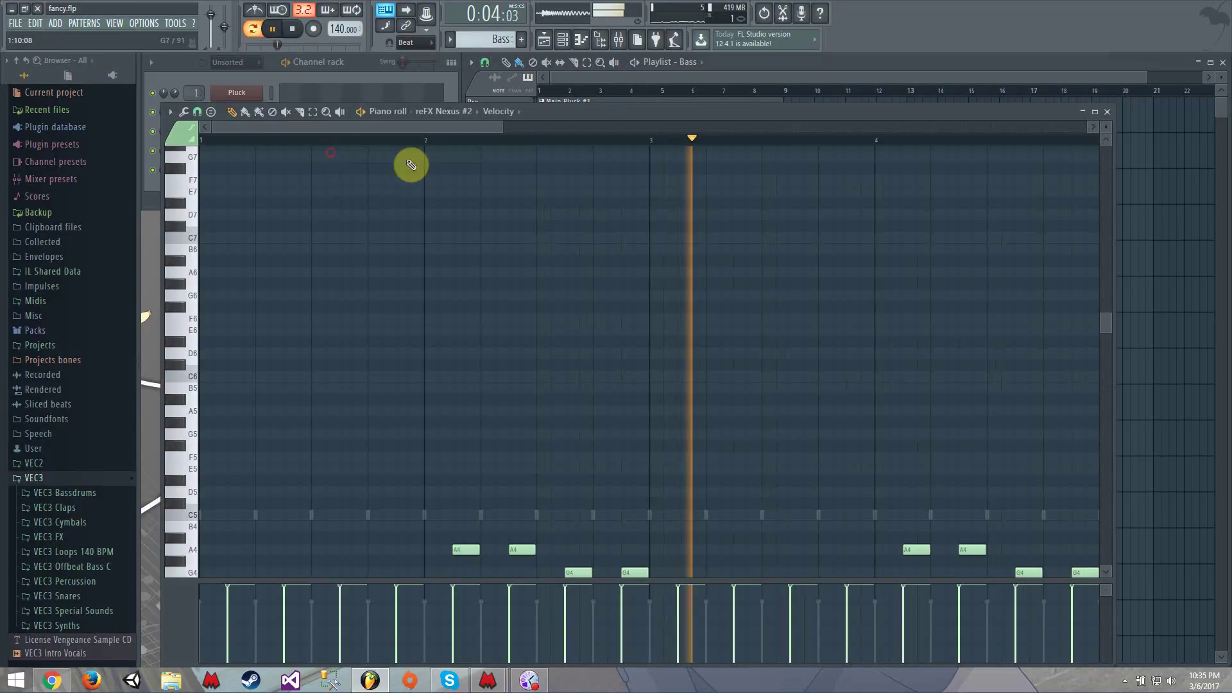
pyautogui.hotkey('ctrl', 'a')
pyautogui.click(1110, 112)
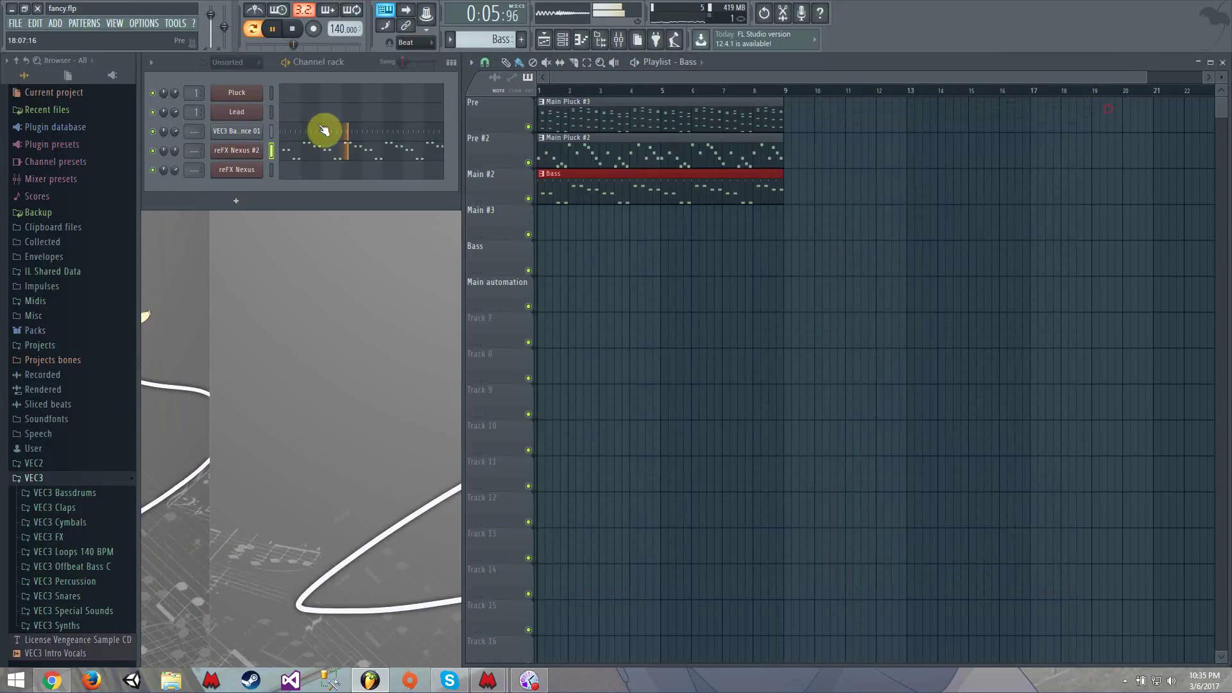
pyautogui.rightClick(256, 153)
pyautogui.click(324, 228)
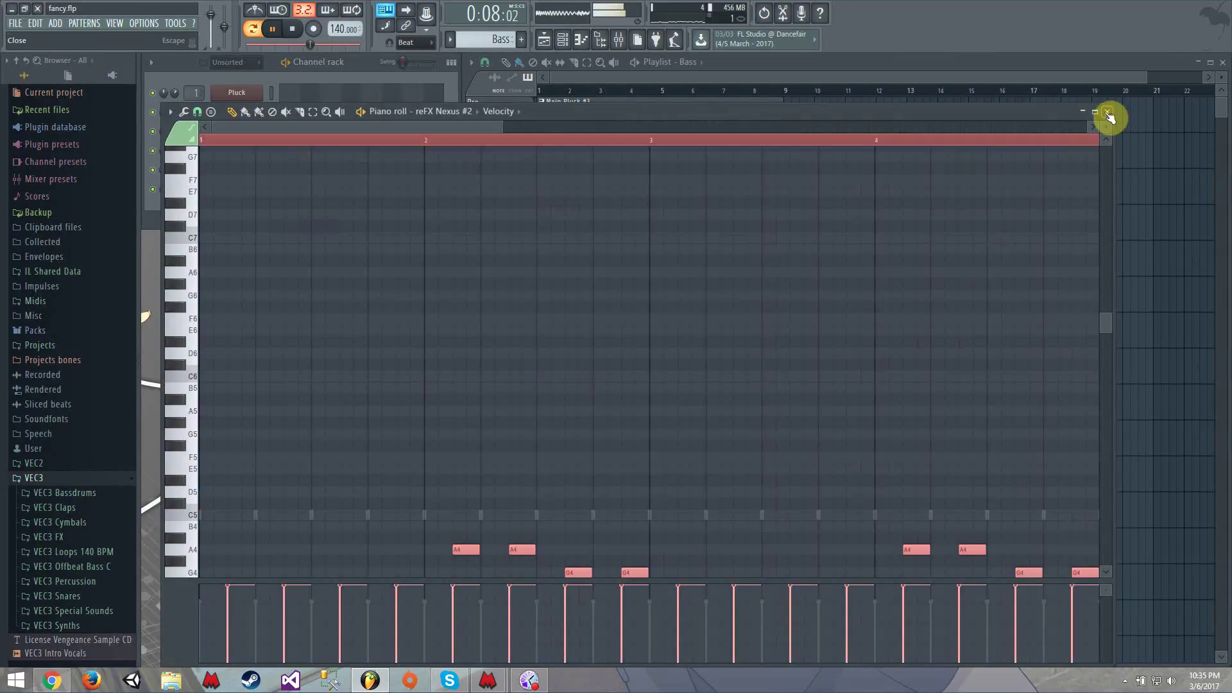
# Step: Move the bass notes from reFX Nexus #2 into the reFX Nexus #3 piano roll and start playback
pyautogui.click(1108, 113)
pyautogui.rightClick(251, 171)
pyautogui.click(282, 171)
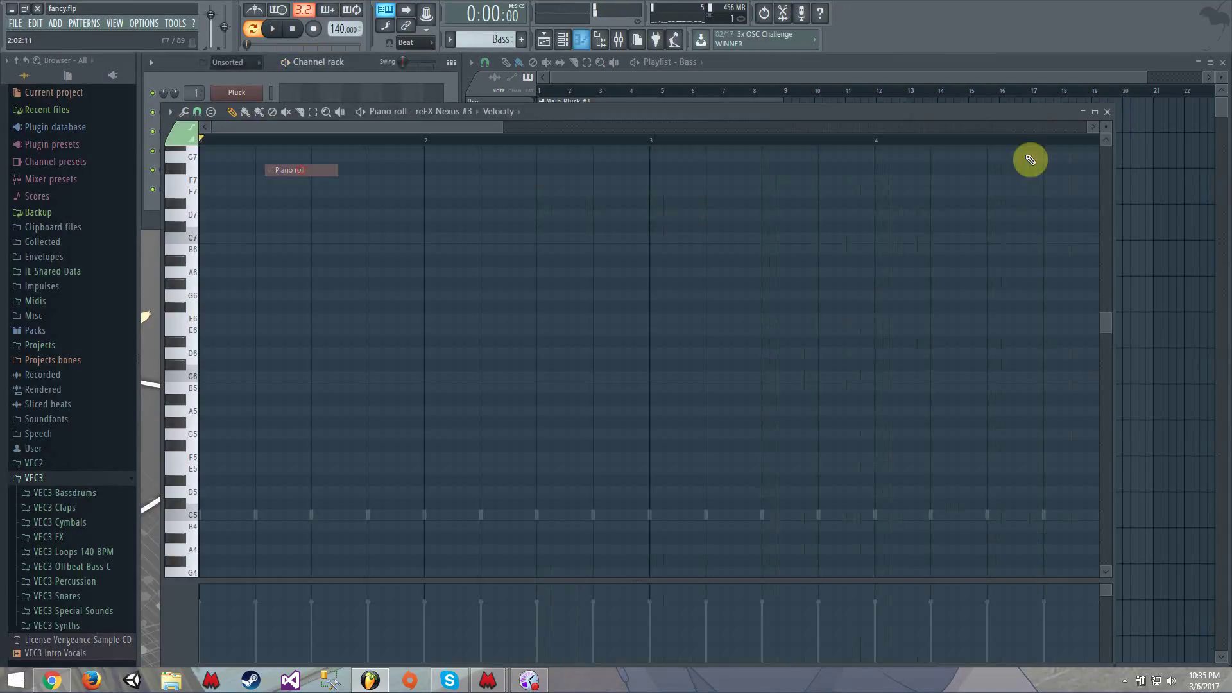
pyautogui.hotkey('ctrl', 'v')
pyautogui.press('space')
pyautogui.click(1104, 110)
# Step: Browse the Bass presets of reFX Nexus #3 and audition BA Juno Pulse with the bass line
pyautogui.click(401, 331)
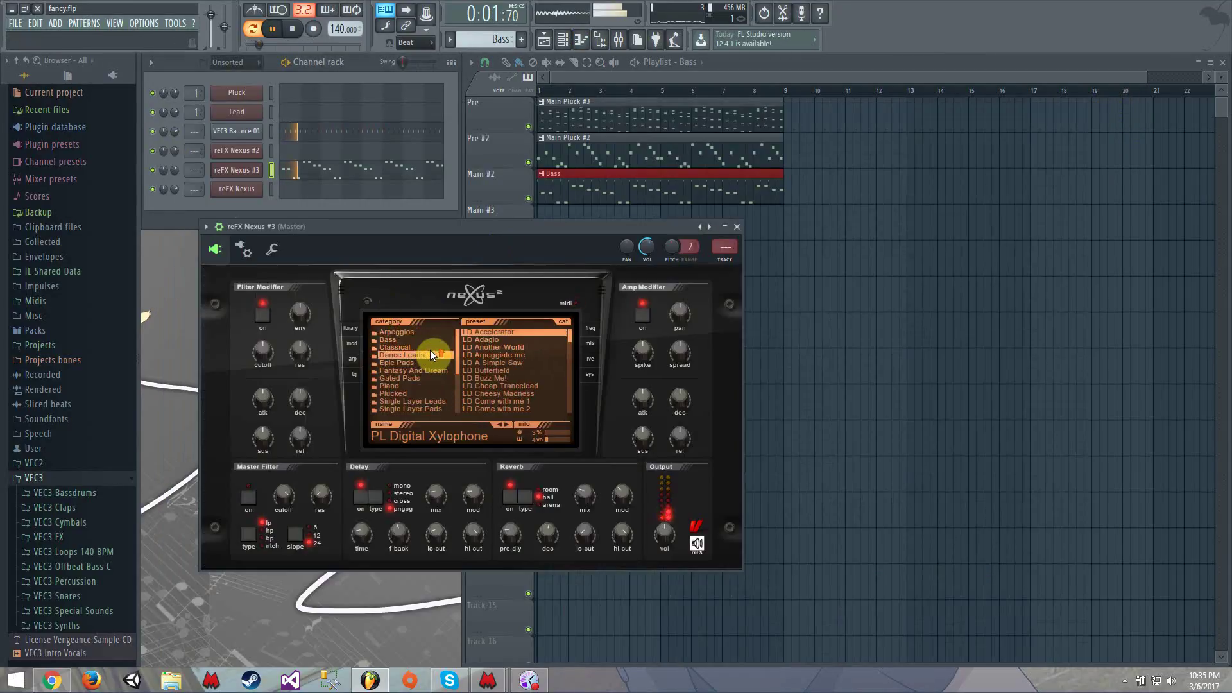
pyautogui.press('space')
pyautogui.scroll(-5, 512, 378)
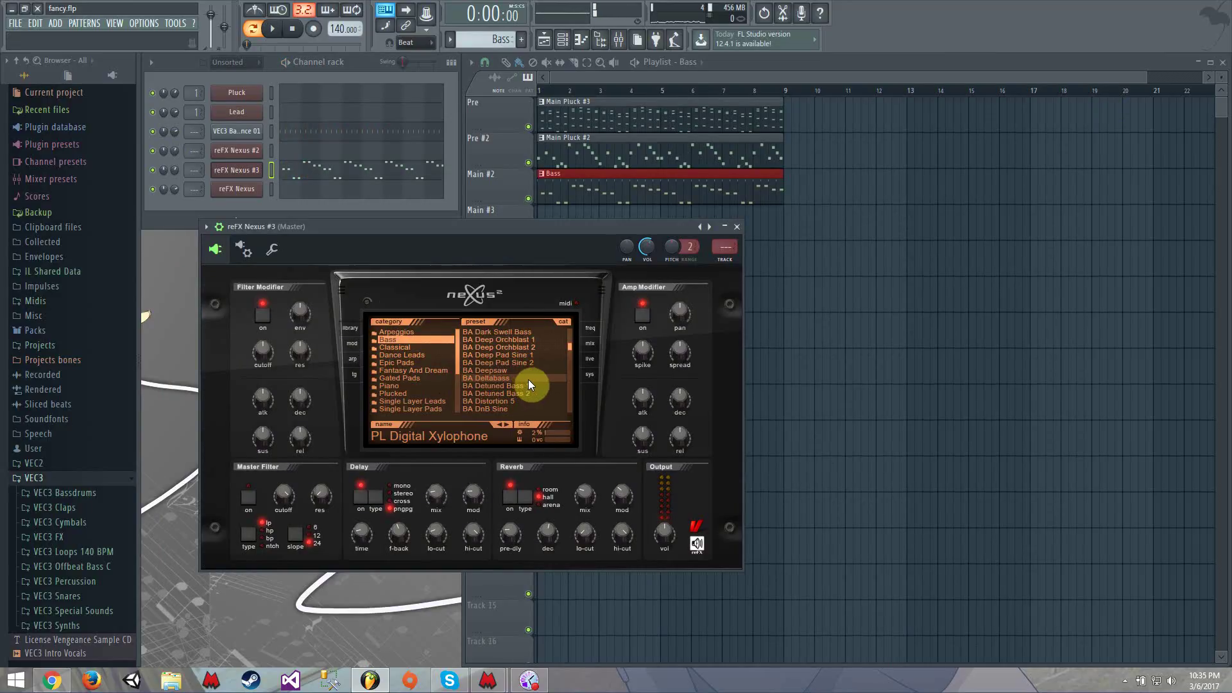
pyautogui.scroll(-4, 525, 394)
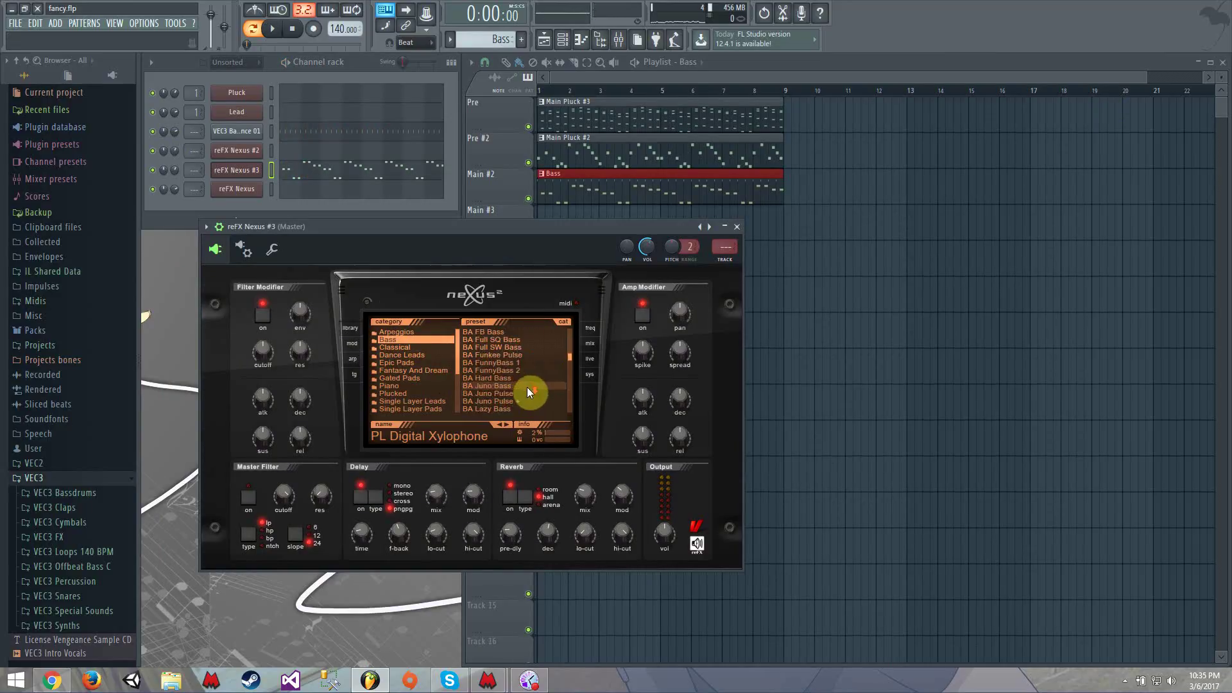
pyautogui.click(523, 389)
pyautogui.press('space')
pyautogui.click(522, 394)
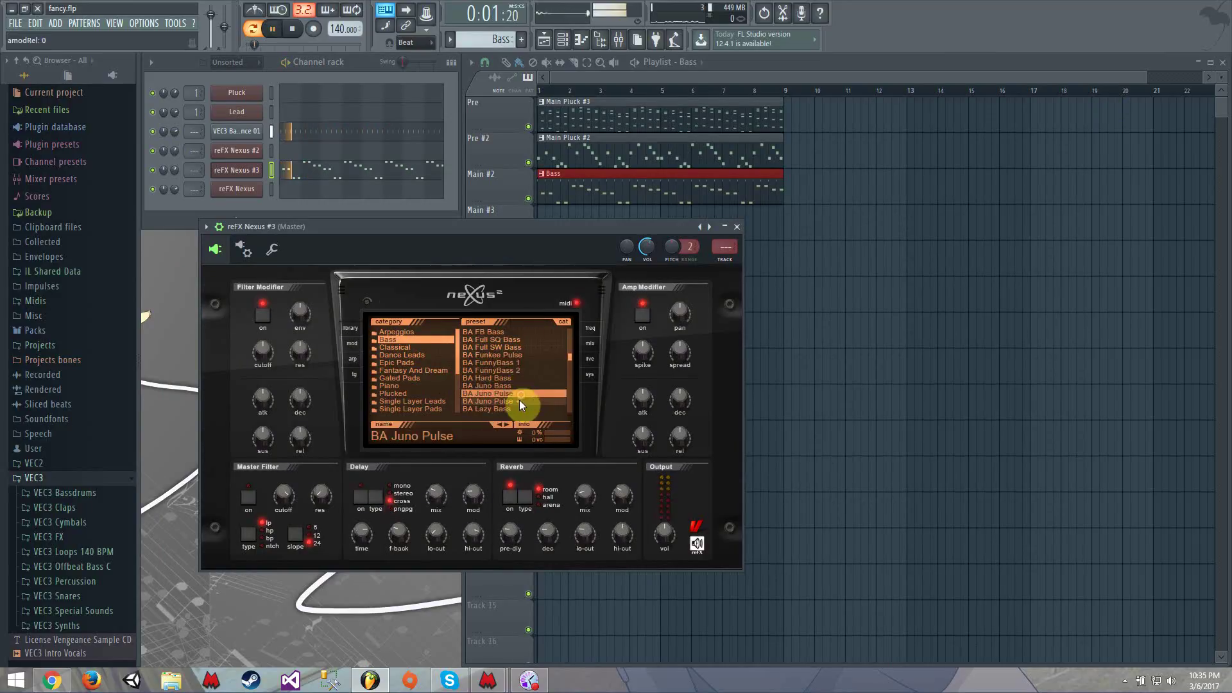
# Step: Load the BA Juno Pulse + preset, play the arrangement in song mode and close the plugin window
pyautogui.click(519, 401)
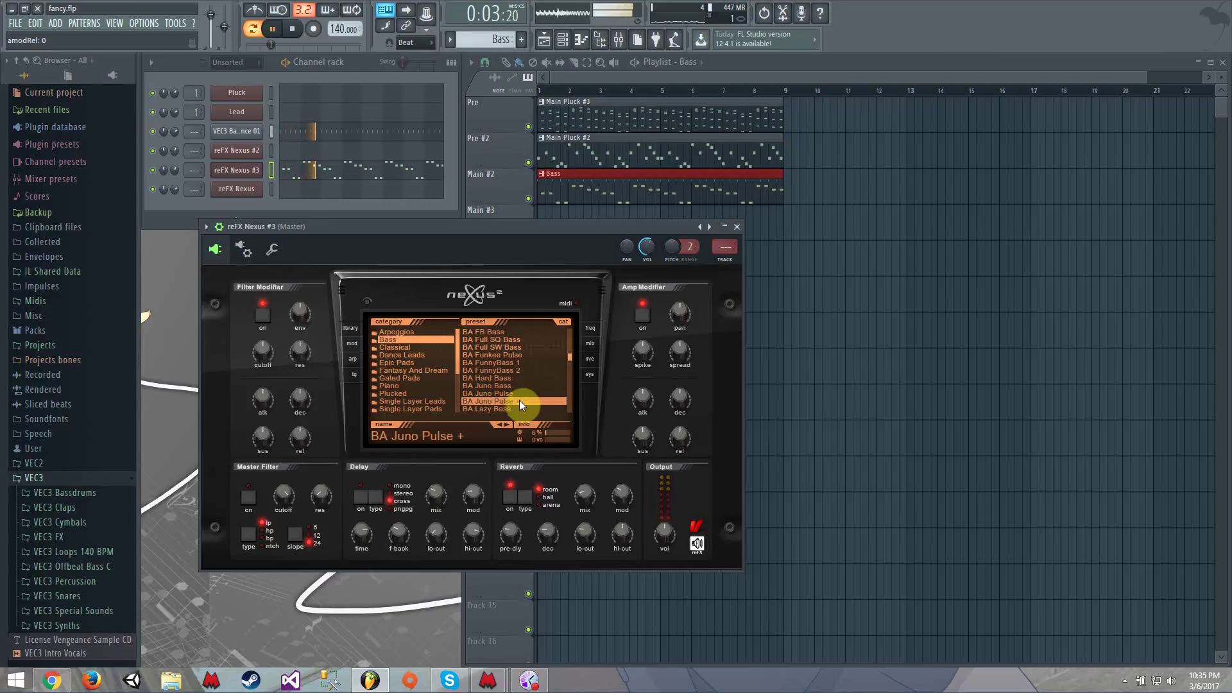
pyautogui.click(268, 30)
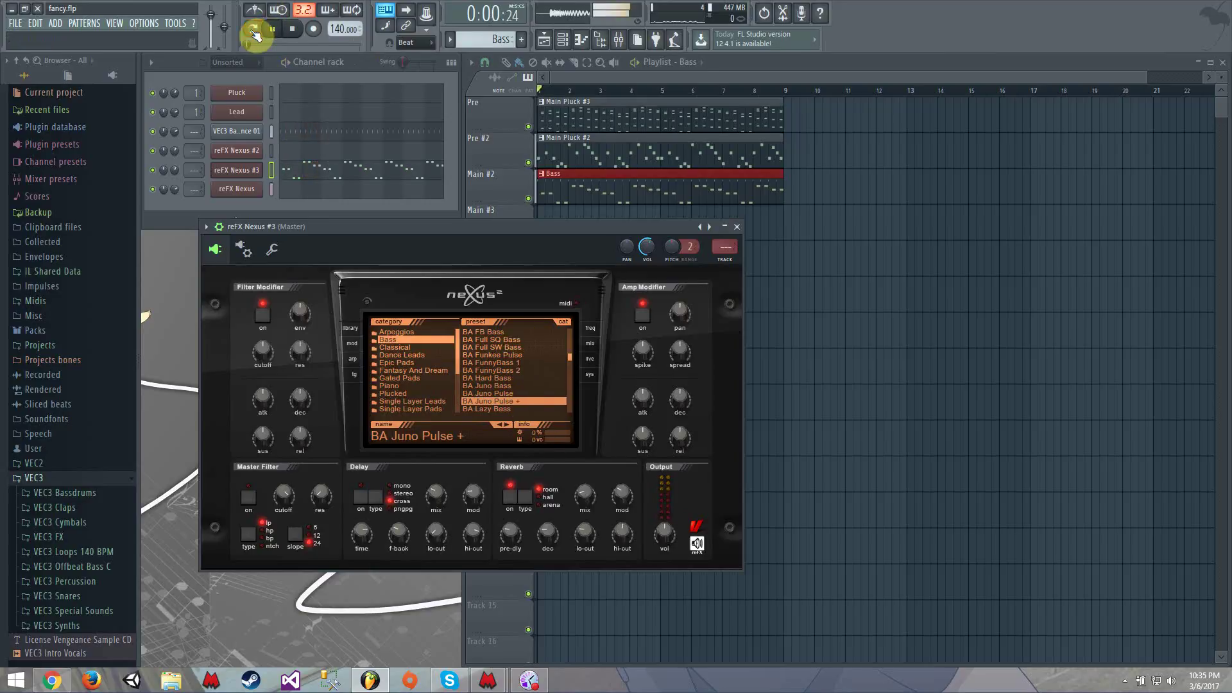
pyautogui.click(737, 227)
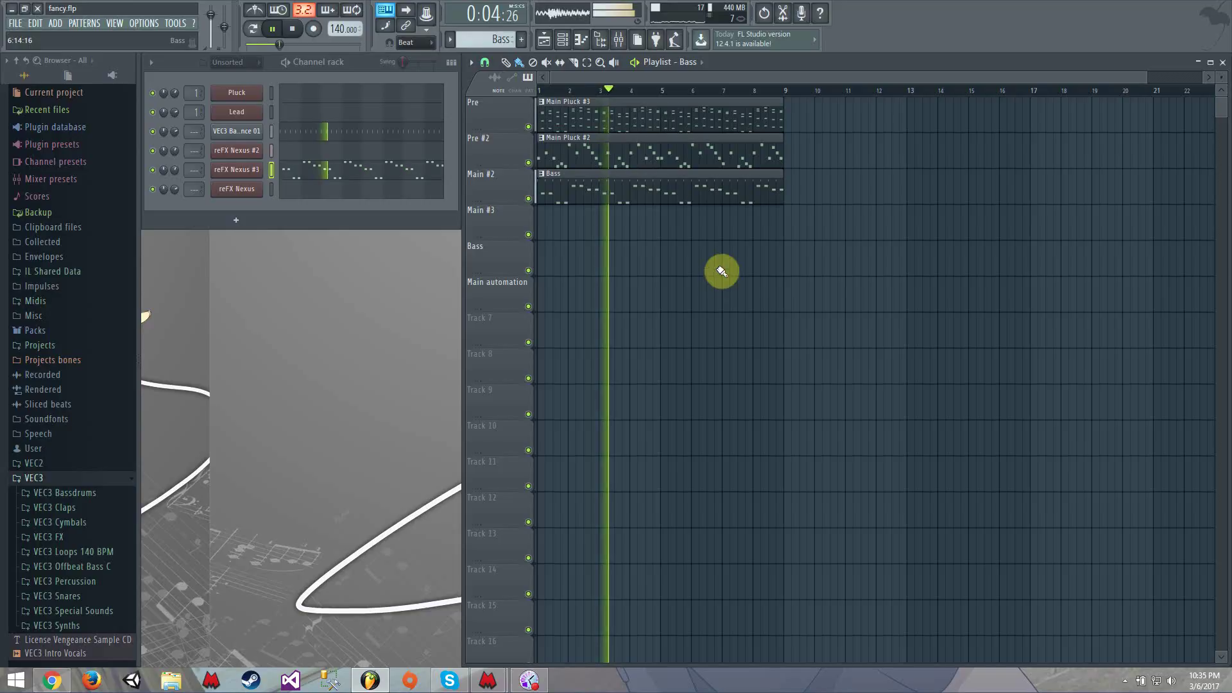
# Step: Add a new Nexus2 channel to the project and stop playback
pyautogui.click(665, 163)
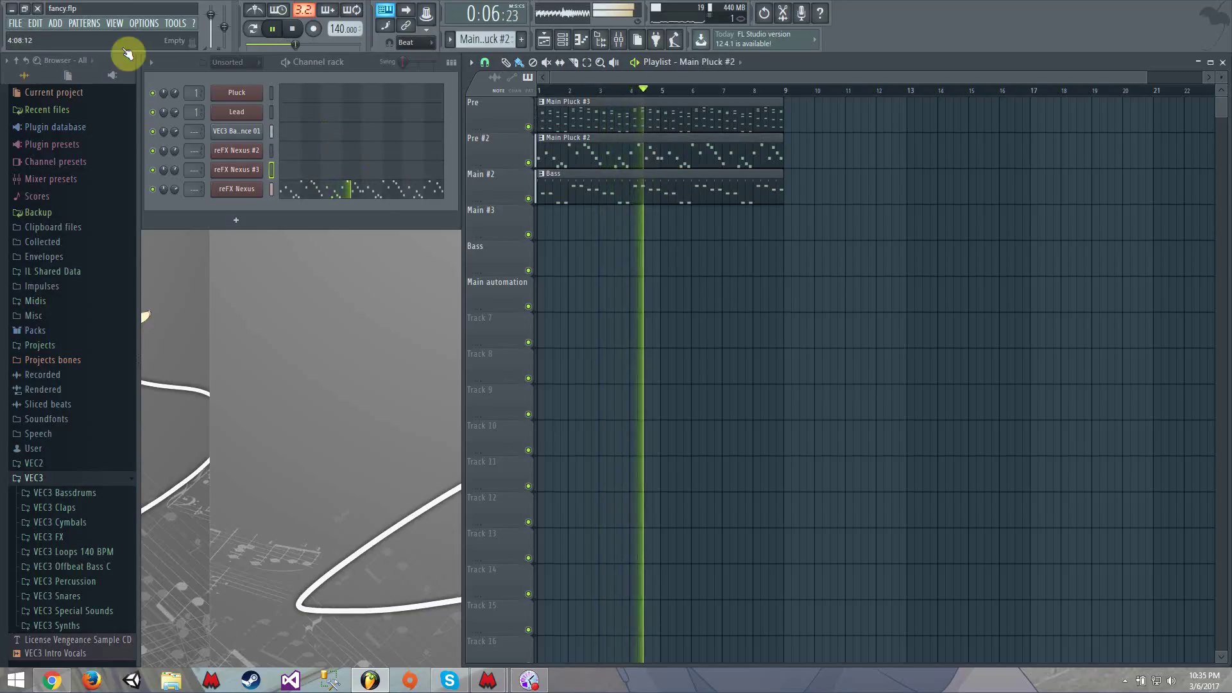
pyautogui.click(80, 25)
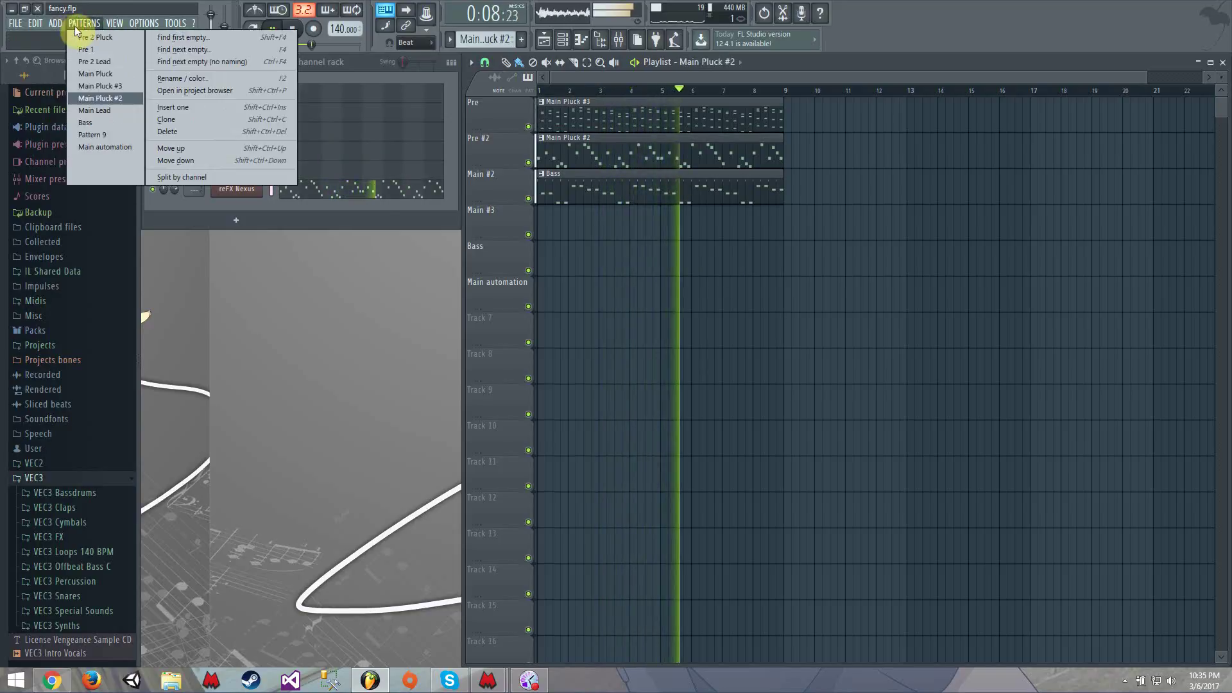
pyautogui.moveTo(55, 23)
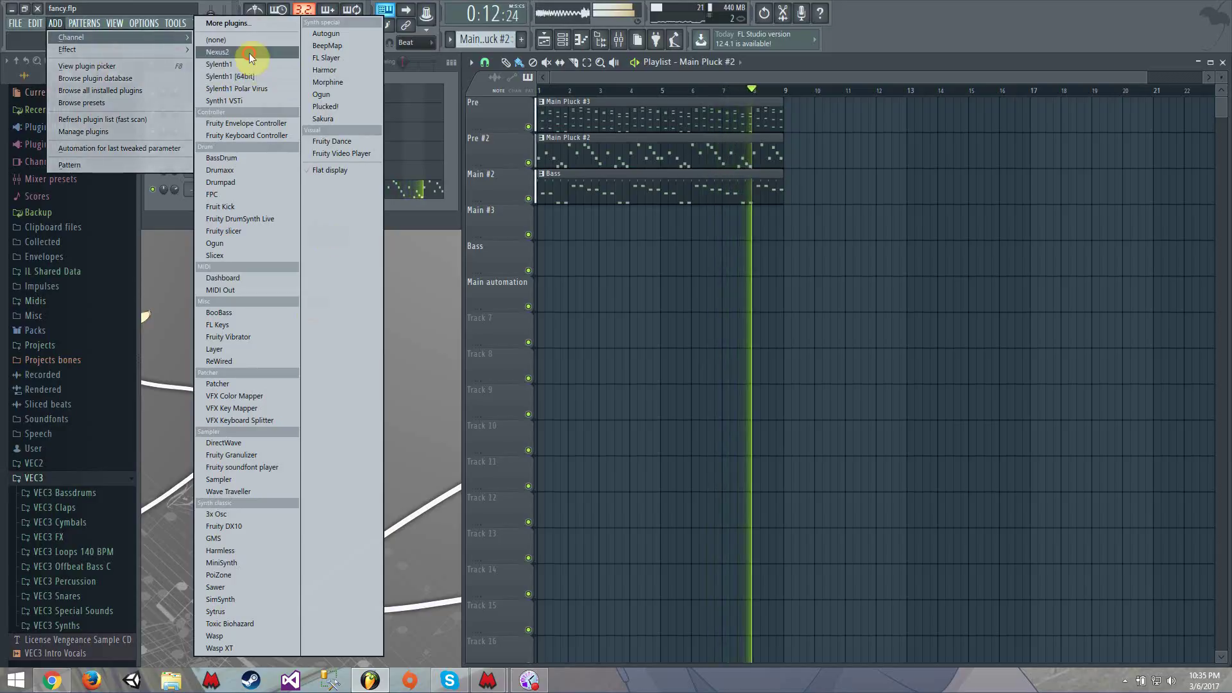
pyautogui.click(221, 52)
pyautogui.press('space')
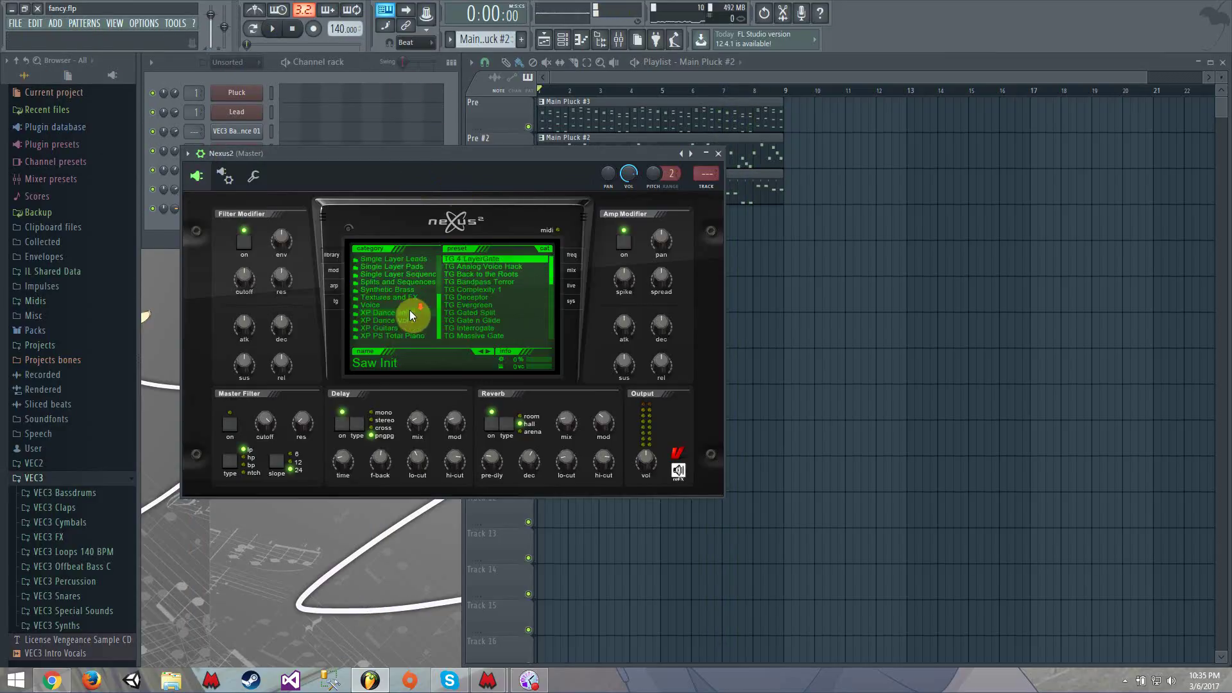
# Step: Load the VO Amigavoice preset from the Voice category in Nexus2 and move the plugin window clear of the channel rack
pyautogui.click(399, 305)
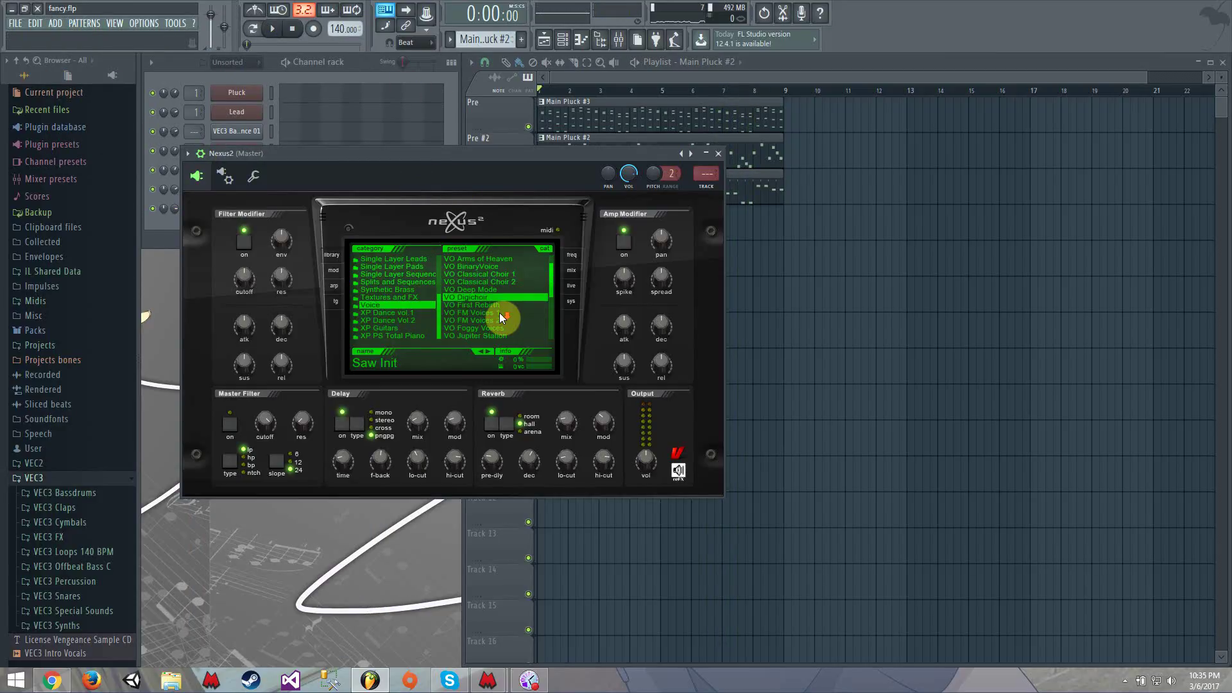
pyautogui.scroll(2, 502, 299)
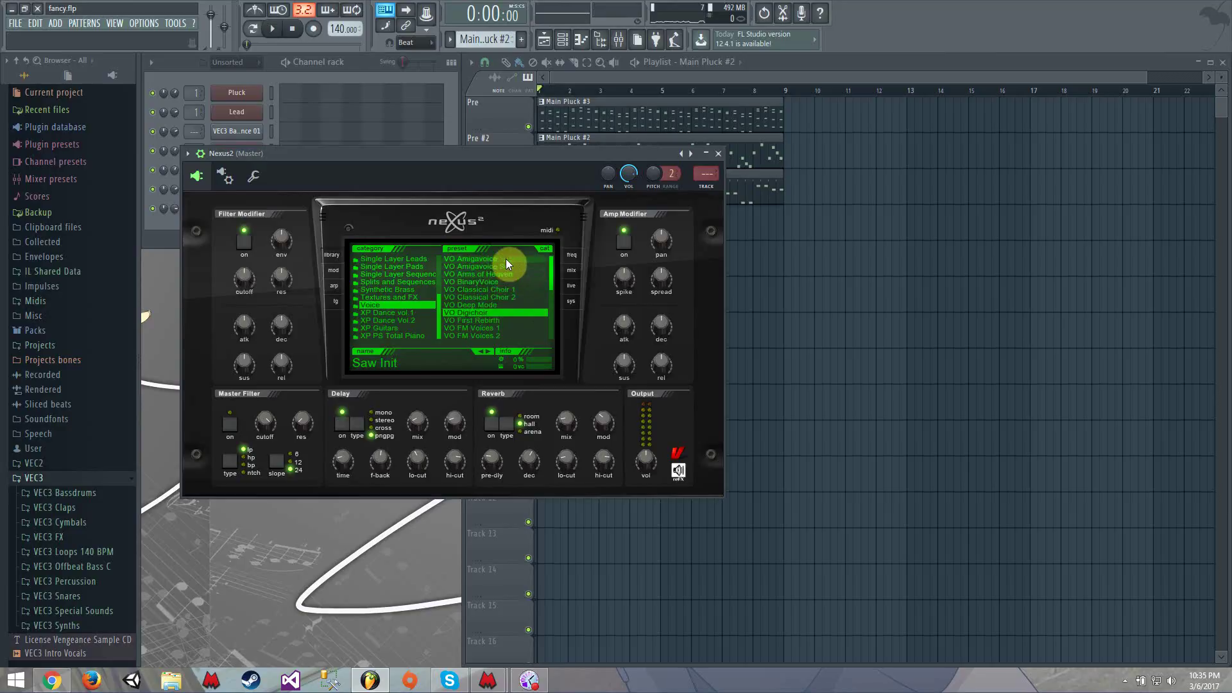
pyautogui.click(506, 259)
pyautogui.moveTo(478, 164); pyautogui.dragTo(613, 296)
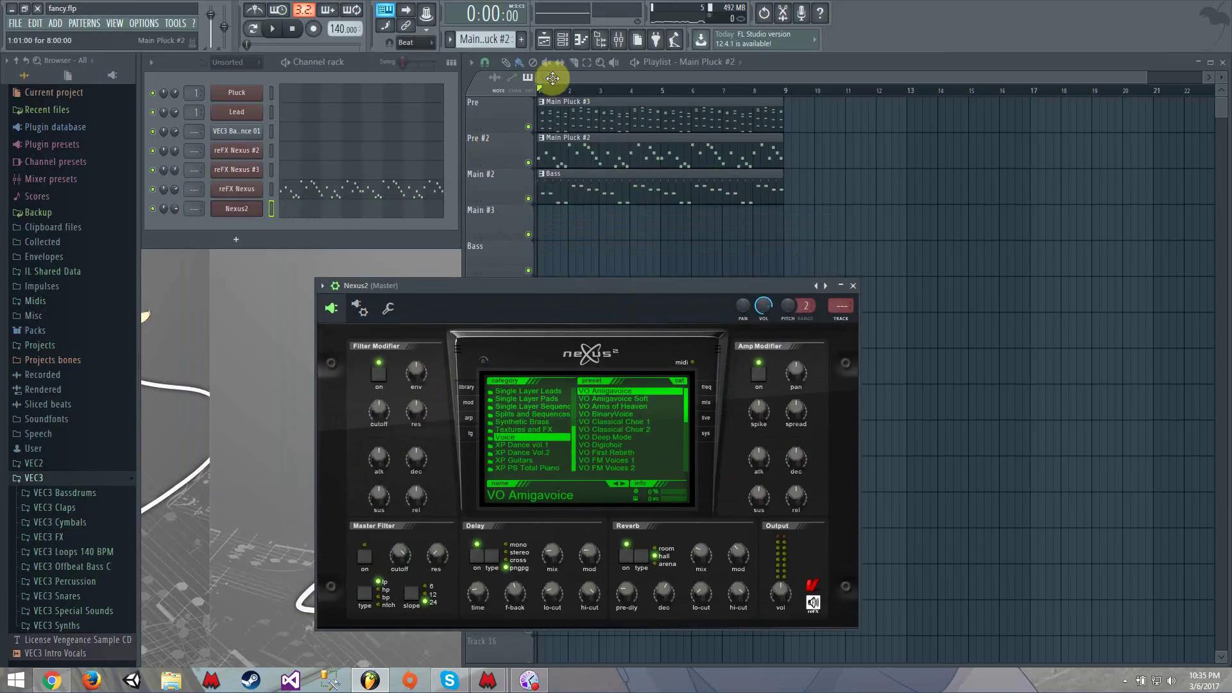
# Step: Select the Main Pluck #3 pattern and open the piano roll of the Nexus2 channel
pyautogui.click(586, 126)
pyautogui.rightClick(247, 207)
pyautogui.rightClick(242, 209)
pyautogui.click(282, 208)
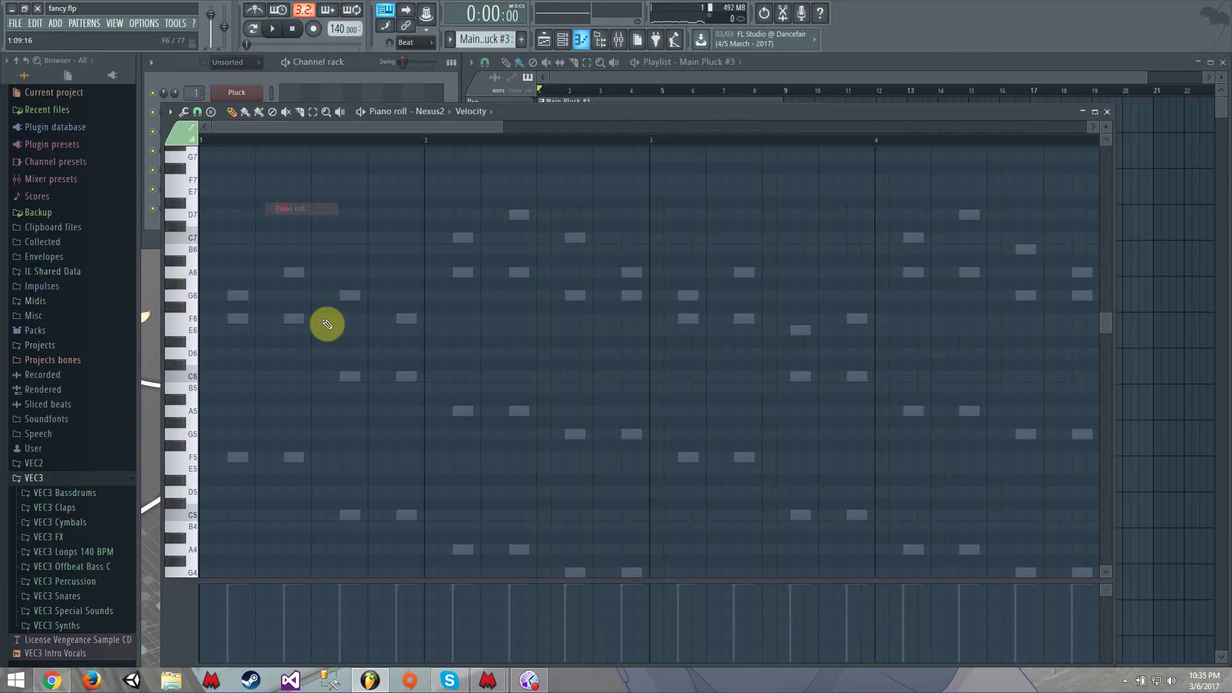
# Step: Draw octave pairs F5/F4 and C5/C4 in bar 1 and A5/A4 and G5/G4 in bar 2, ahead of the ghost chords
pyautogui.moveTo(324, 321); pyautogui.dragTo(218, 301)
pyautogui.scroll(-3, 225, 341)
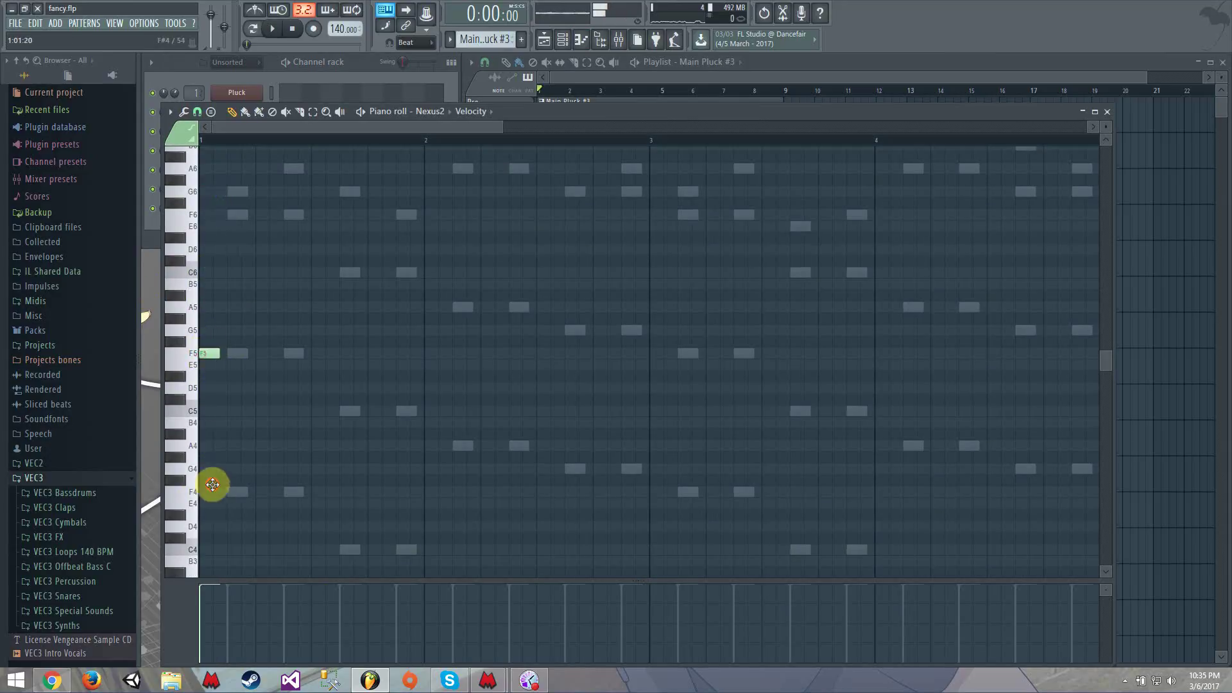
pyautogui.scroll(-2, 294, 468)
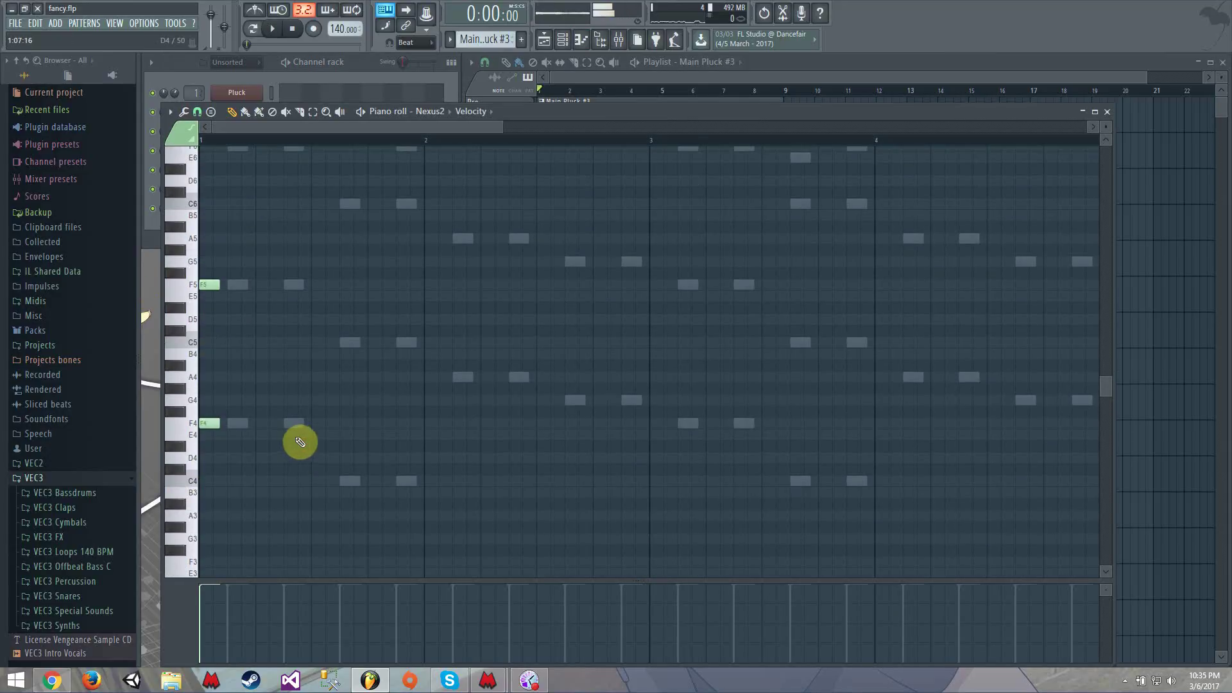
pyautogui.click(319, 284)
pyautogui.press('space')
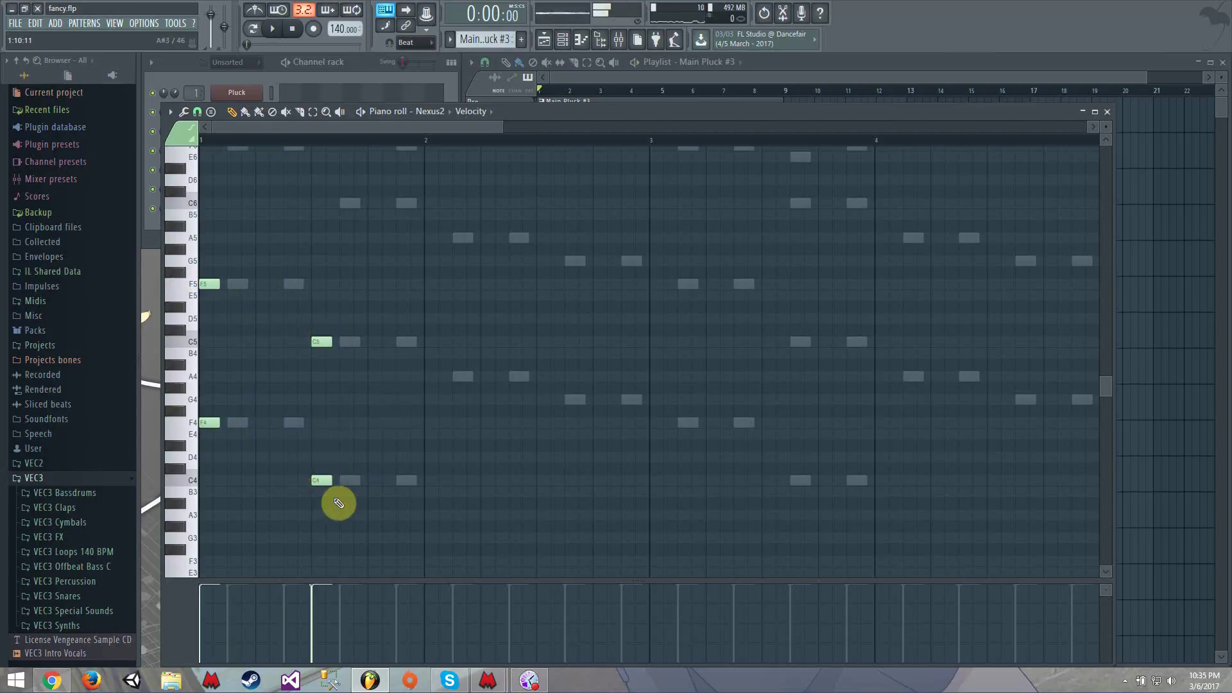
pyautogui.hotkey('ctrl', 'a')
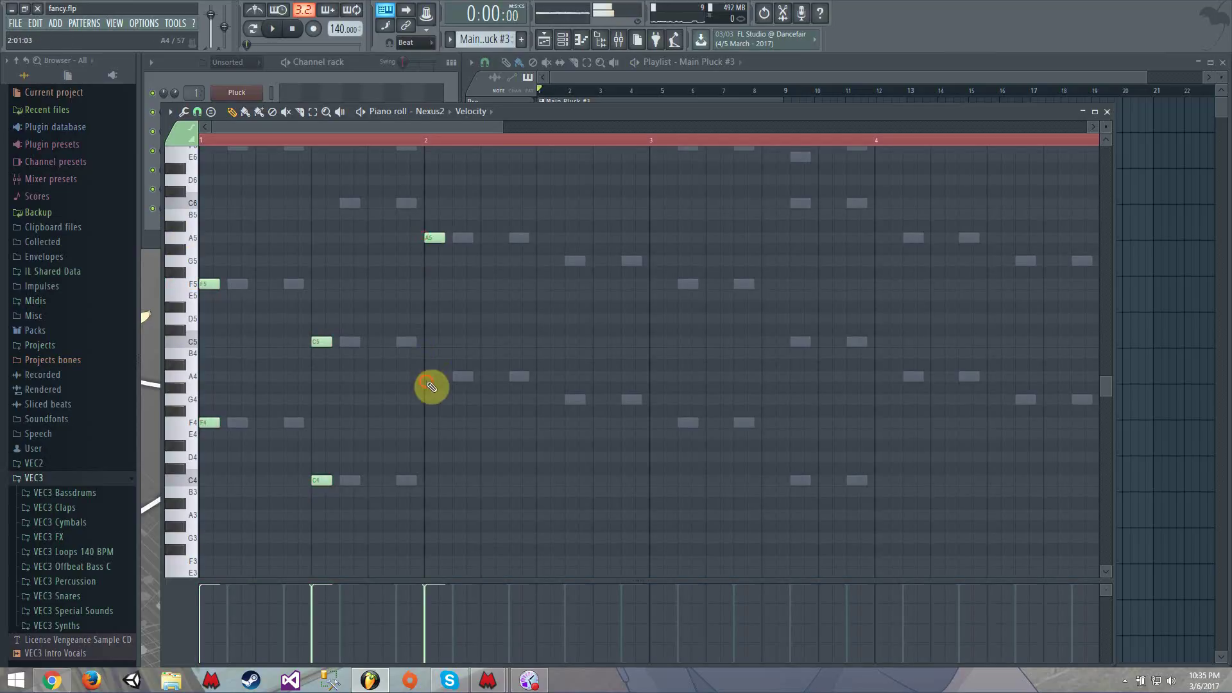
# Step: Add octave pairs F5/F4 and C5/C4 in bar 3 and A5/A4 and G5/G4 in bar 4 during playback
pyautogui.click(660, 284)
pyautogui.click(654, 423)
pyautogui.click(768, 343)
pyautogui.click(782, 479)
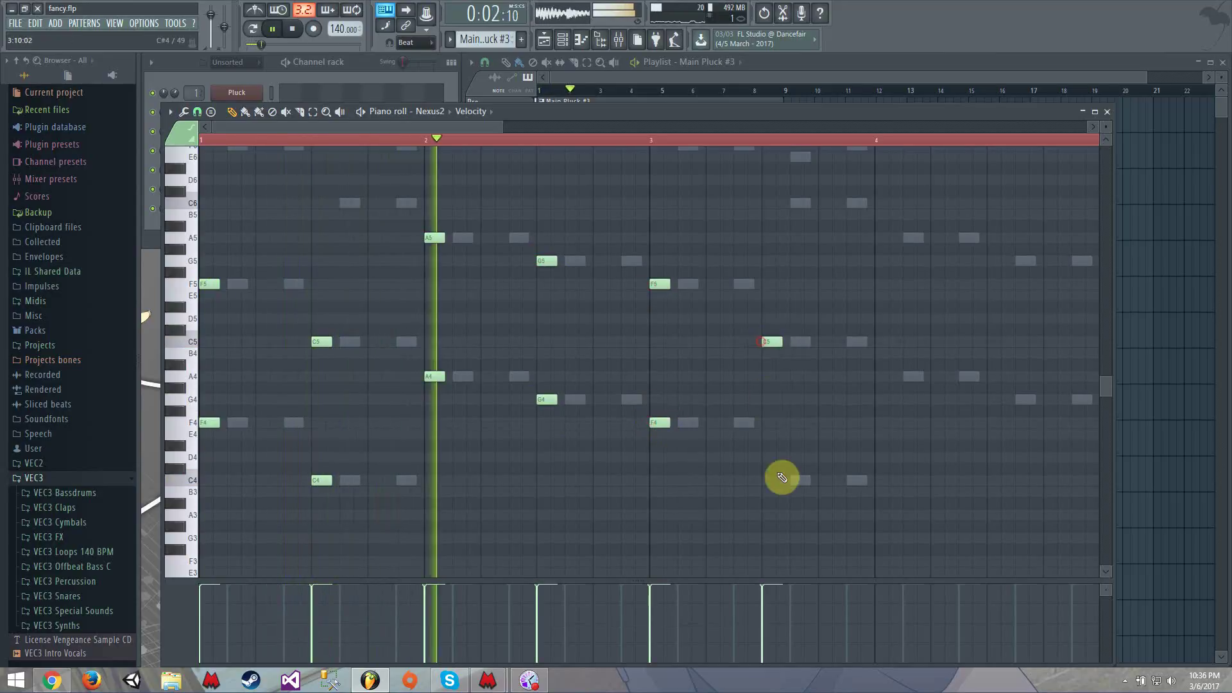
pyautogui.click(770, 480)
pyautogui.click(891, 378)
pyautogui.rightClick(890, 377)
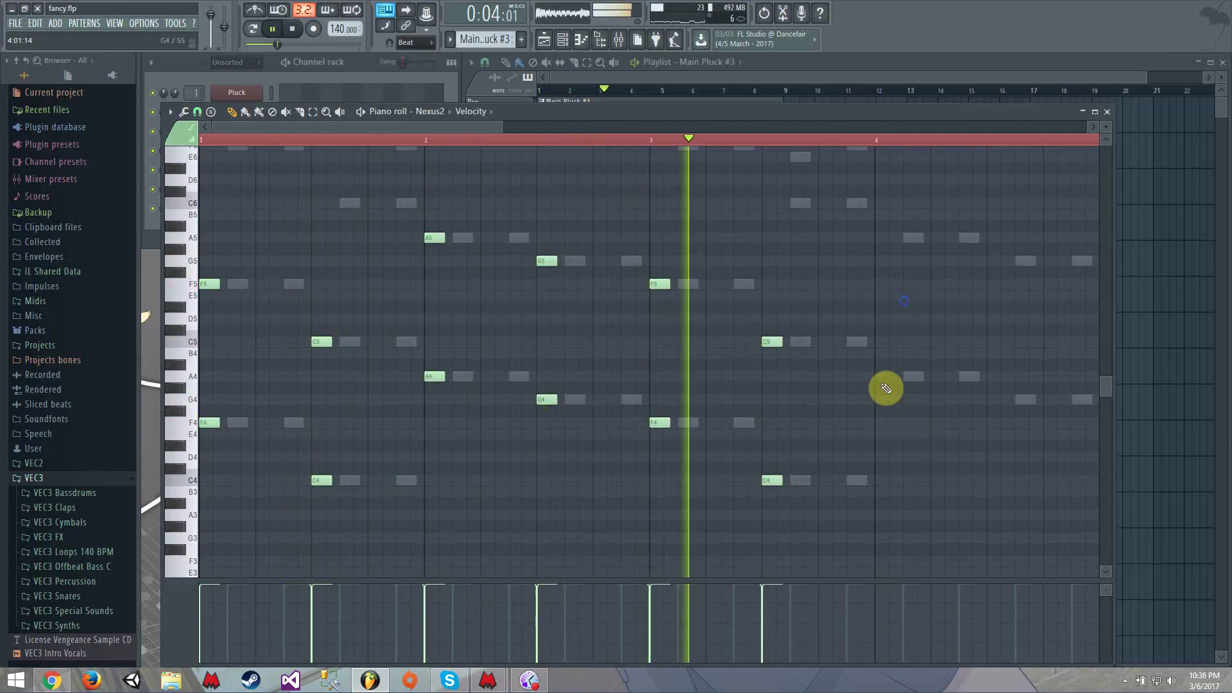
pyautogui.click(884, 377)
pyautogui.click(887, 237)
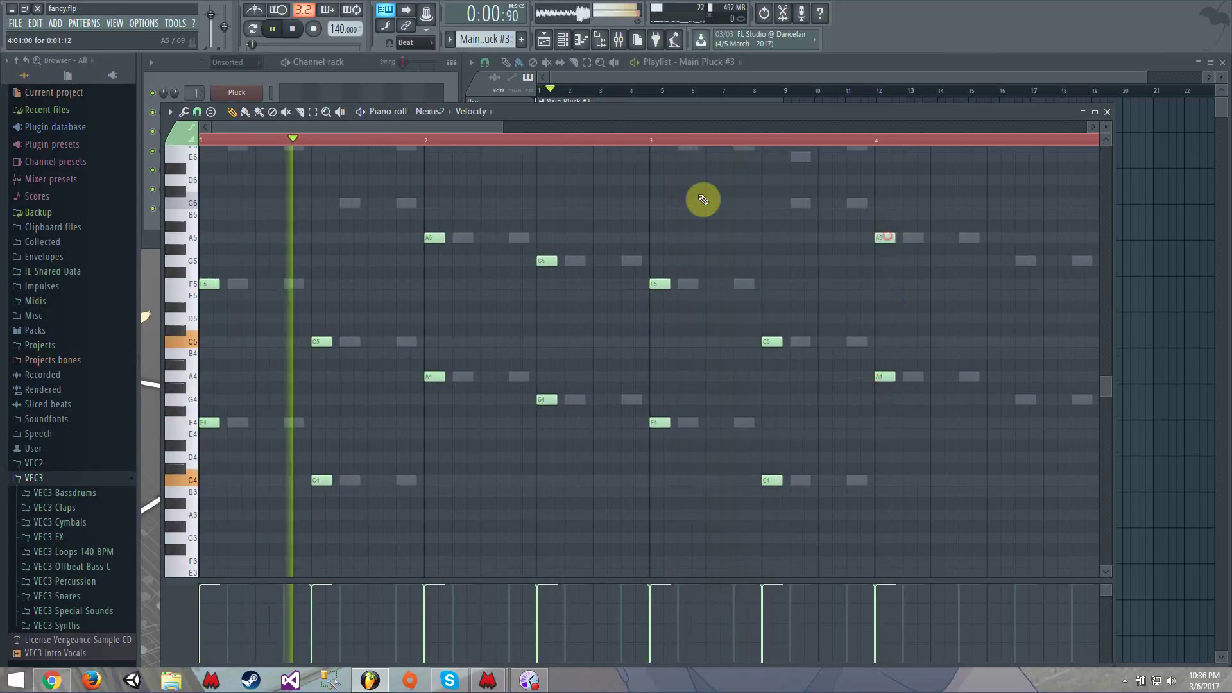
pyautogui.click(866, 261)
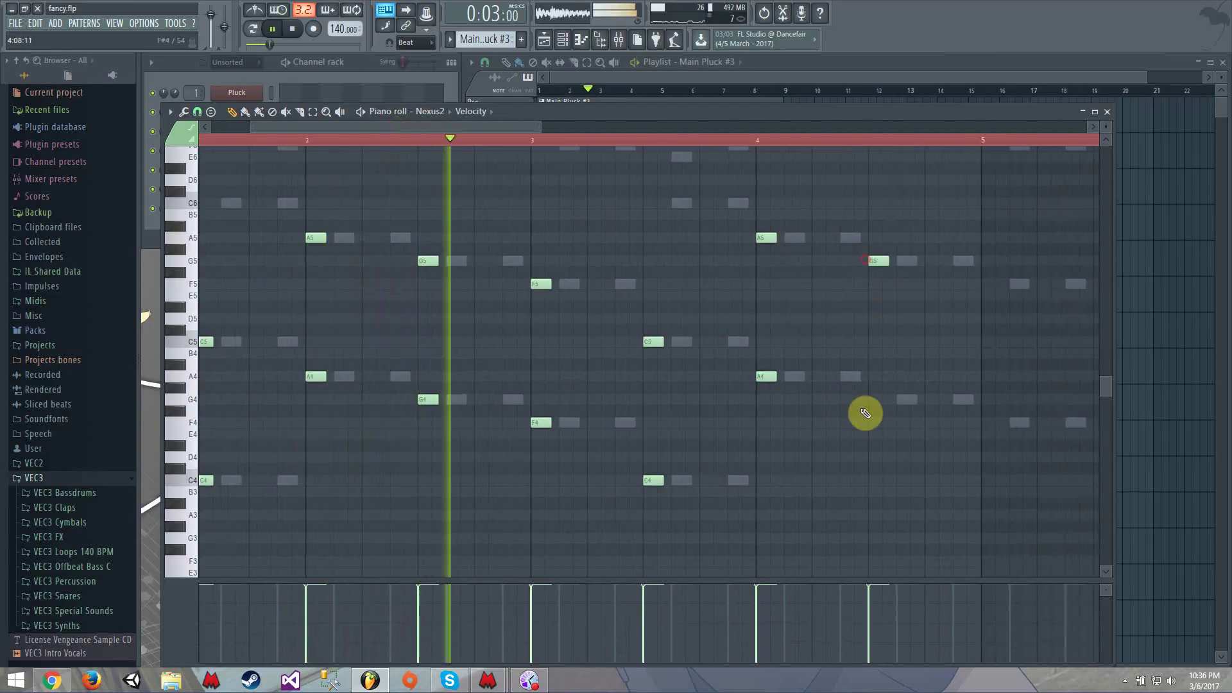
# Step: Continue the octave pairs with F5/F4 and C5/C4 in bar 5 and A5/A4 and G5/G4 in bar 6
pyautogui.moveTo(487, 127); pyautogui.dragTo(574, 130)
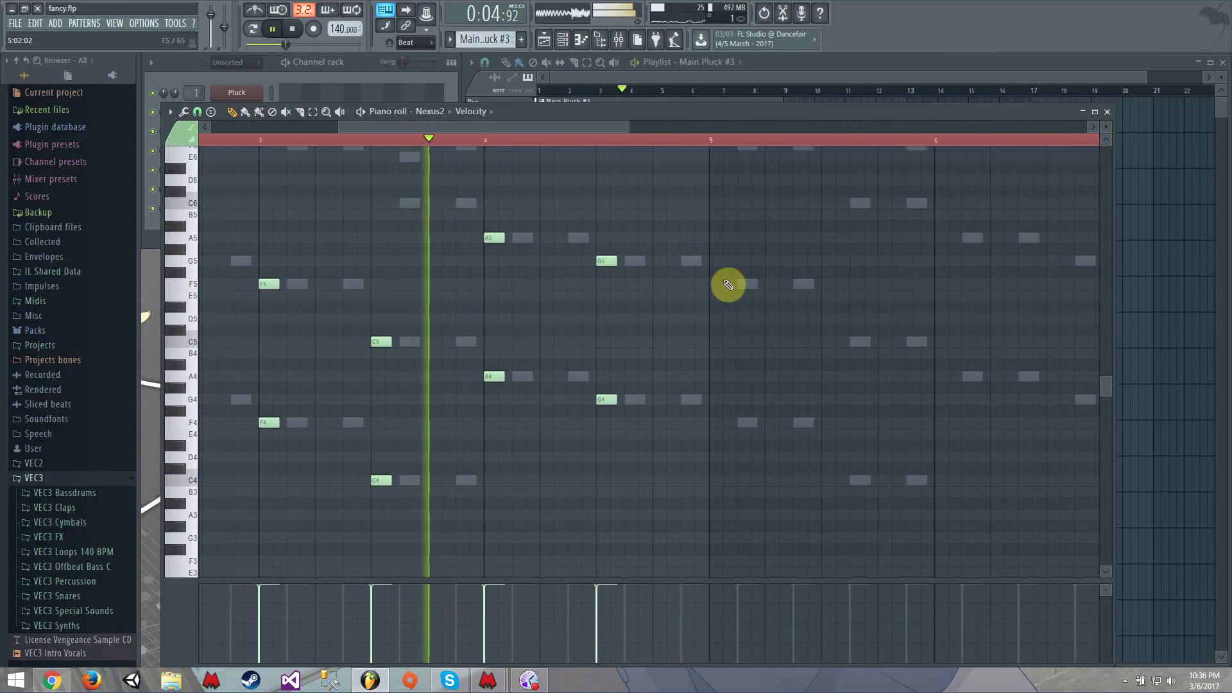
pyautogui.click(724, 284)
pyautogui.click(717, 423)
pyautogui.click(828, 342)
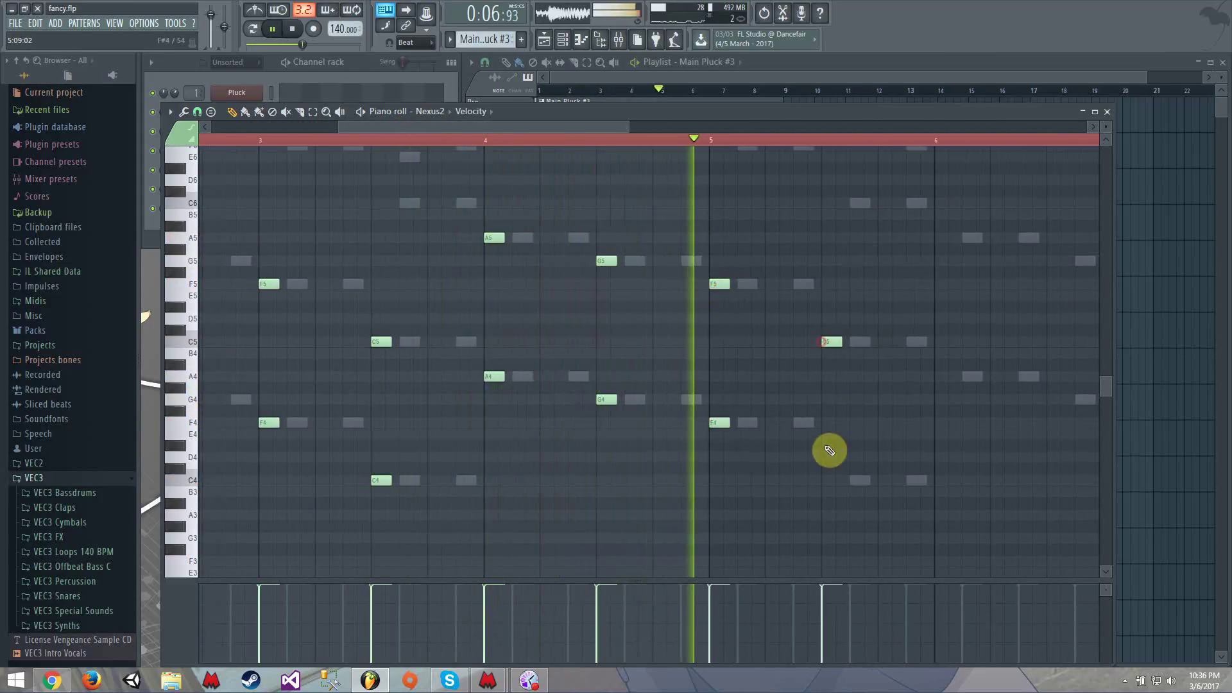
pyautogui.click(828, 480)
pyautogui.click(939, 377)
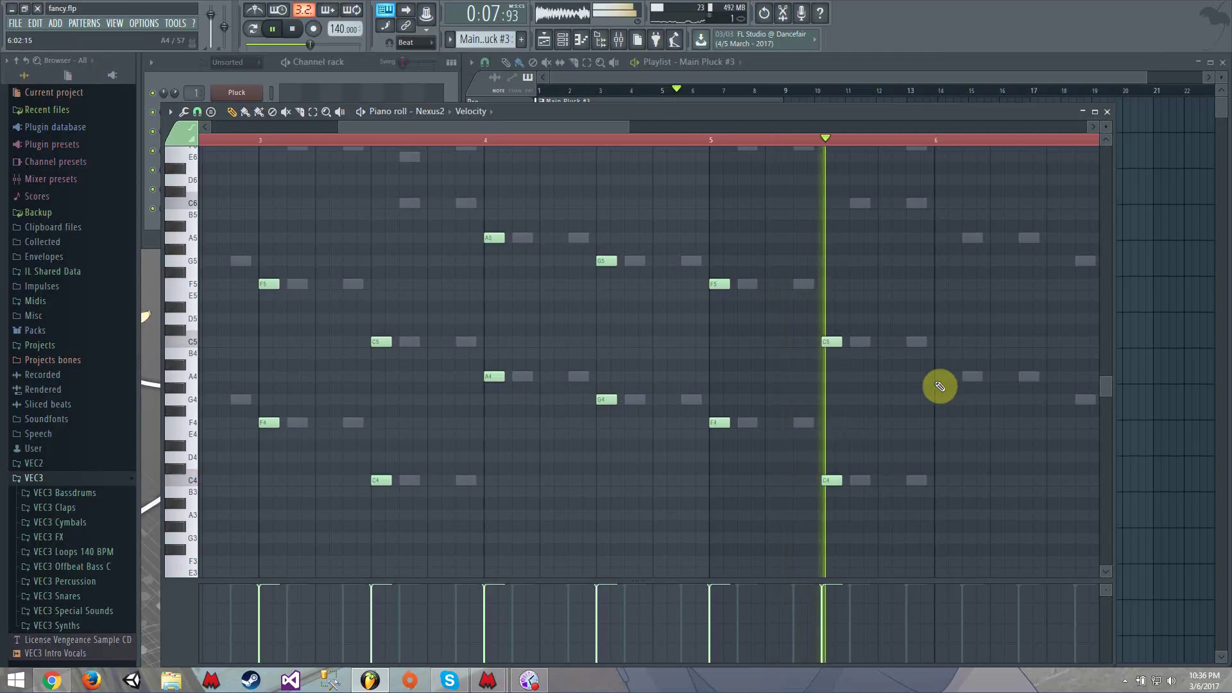
pyautogui.click(941, 241)
pyautogui.moveTo(580, 129); pyautogui.dragTo(674, 130)
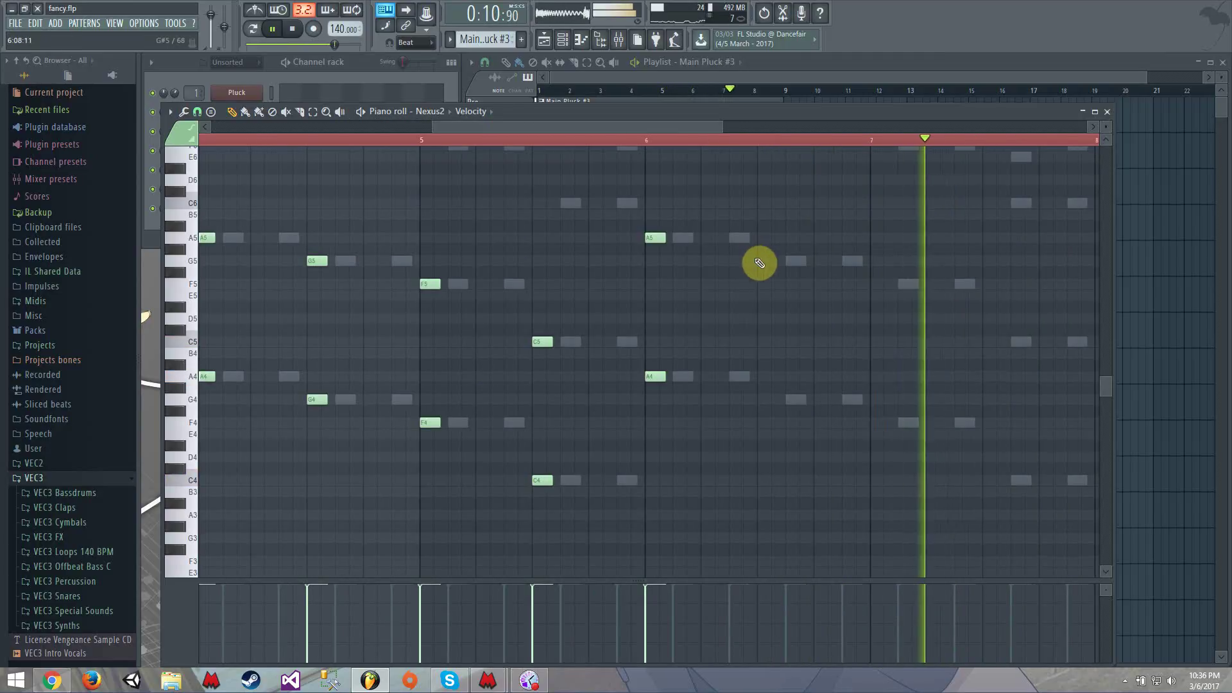
pyautogui.click(760, 262)
pyautogui.click(764, 400)
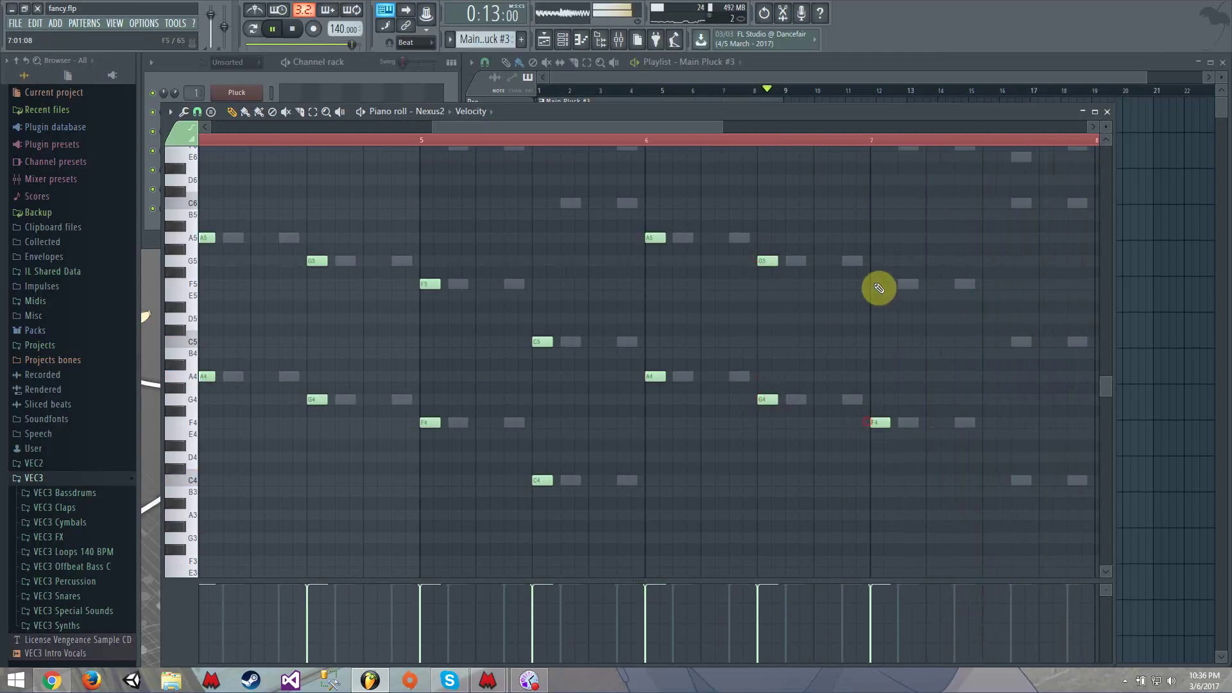
# Step: Complete the octave pairs with F5/F4 and C5/C4 in bar 7 and A5/A4 and G5/G4 in bar 8, and stop playback
pyautogui.moveTo(588, 125); pyautogui.dragTo(672, 126)
pyautogui.click(725, 342)
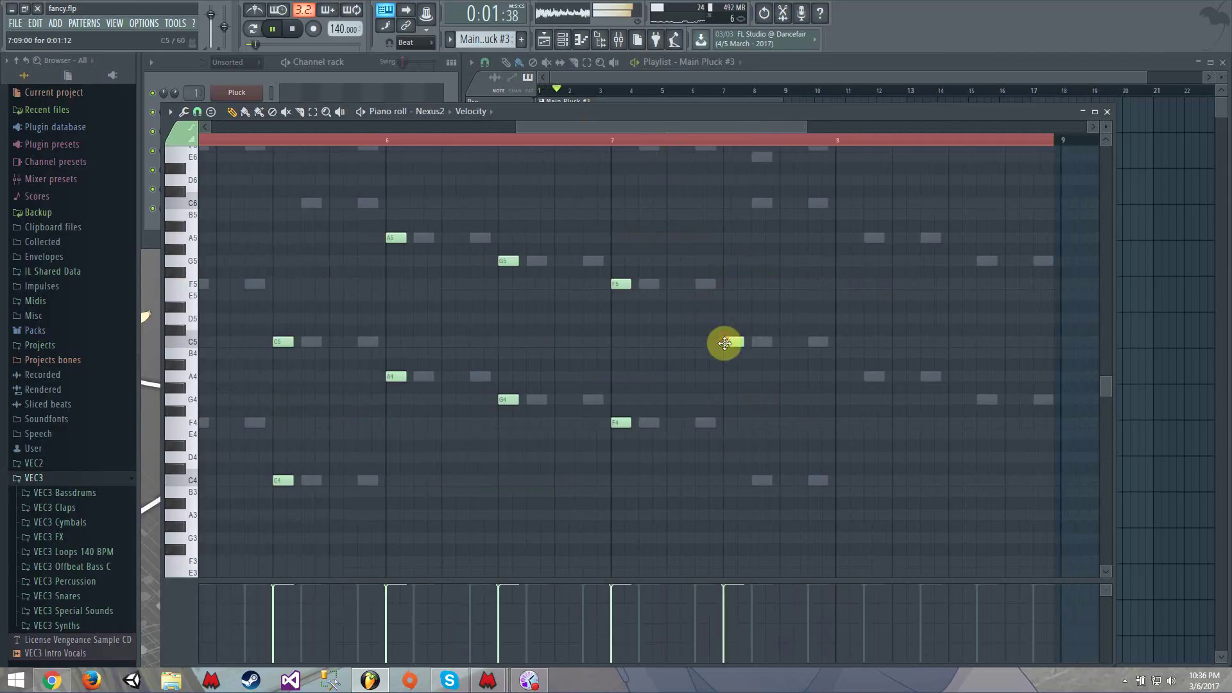
pyautogui.click(842, 379)
pyautogui.scroll(1, 840, 298)
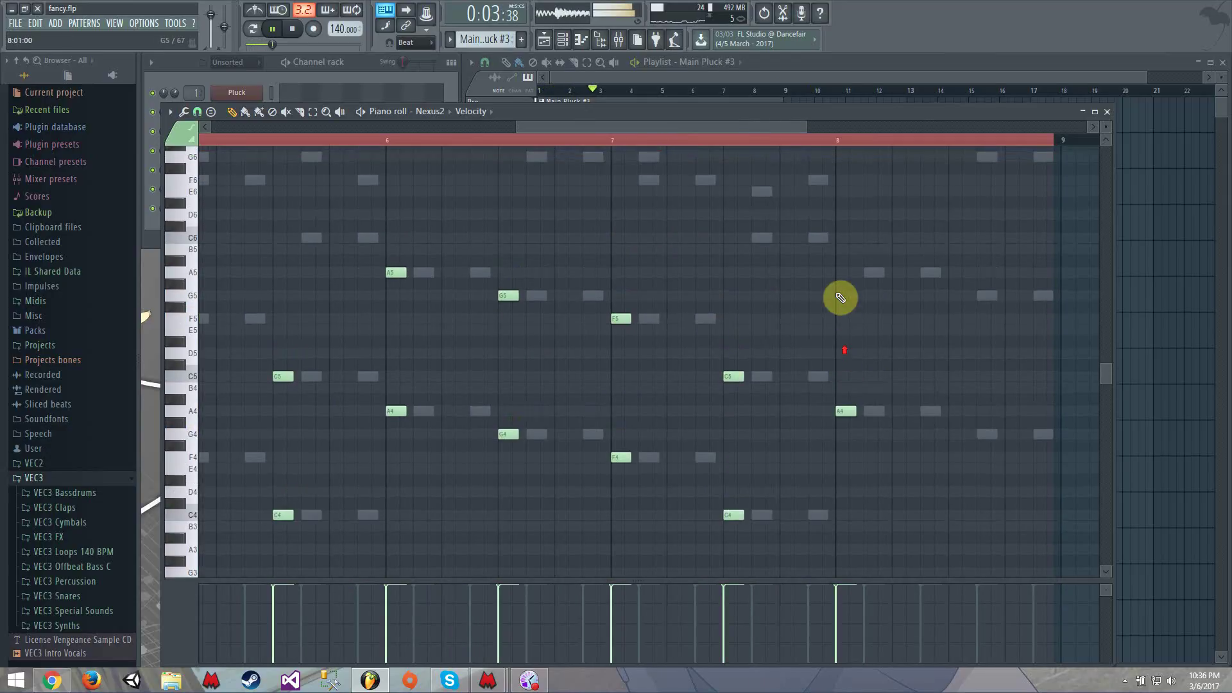
pyautogui.click(961, 430)
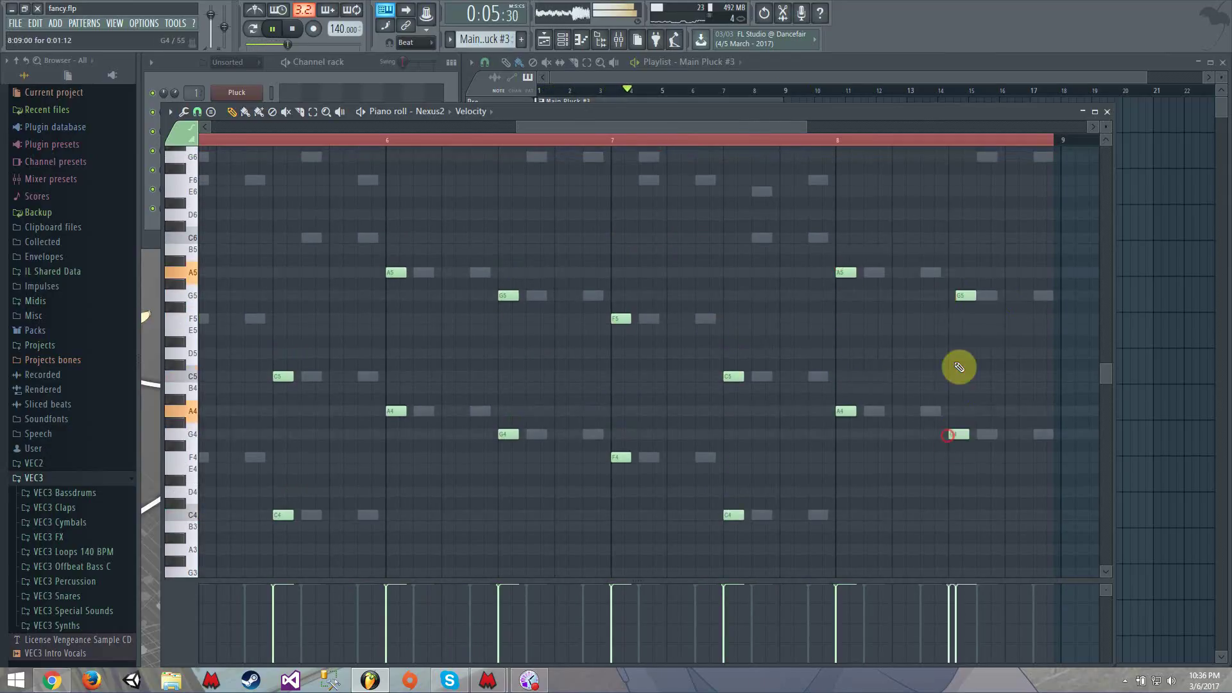
pyautogui.press('space')
# Step: Try a higher line of G6, A6, G6 and F6 in bar 1, remove those notes and close the piano roll
pyautogui.scroll(4, 263, 321)
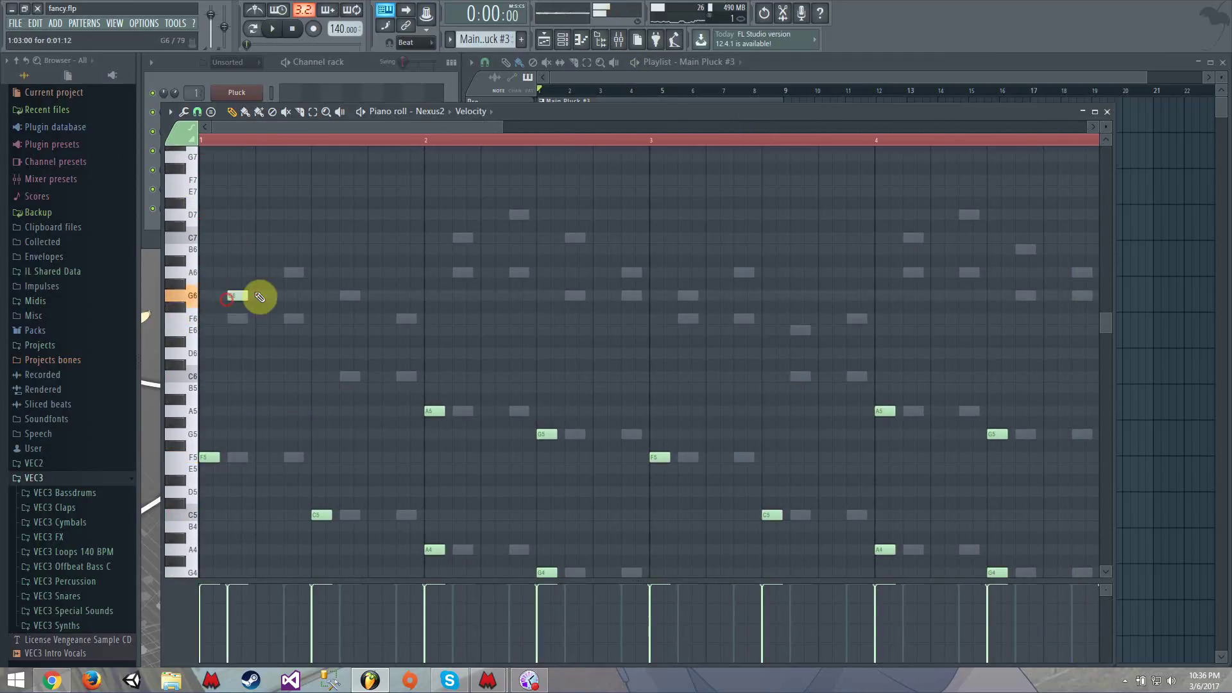
pyautogui.press('space')
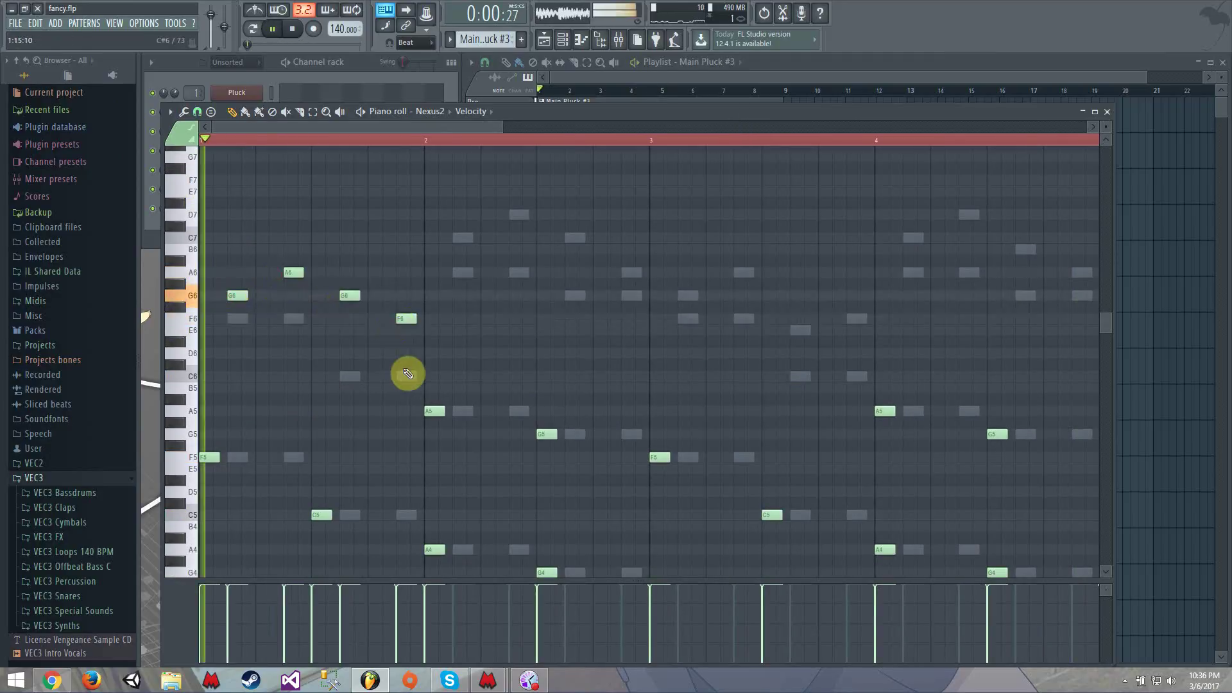
pyautogui.rightClick(245, 301)
pyautogui.rightClick(294, 273)
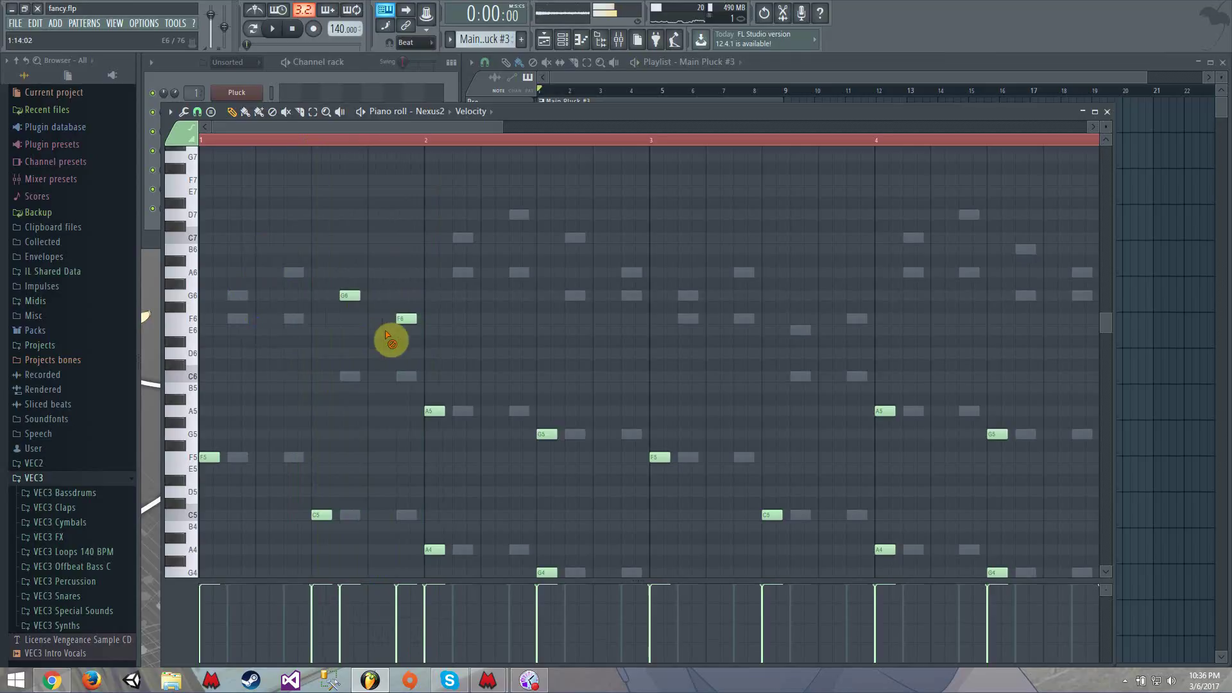
pyautogui.rightClick(406, 318)
pyautogui.rightClick(350, 295)
pyautogui.click(1107, 113)
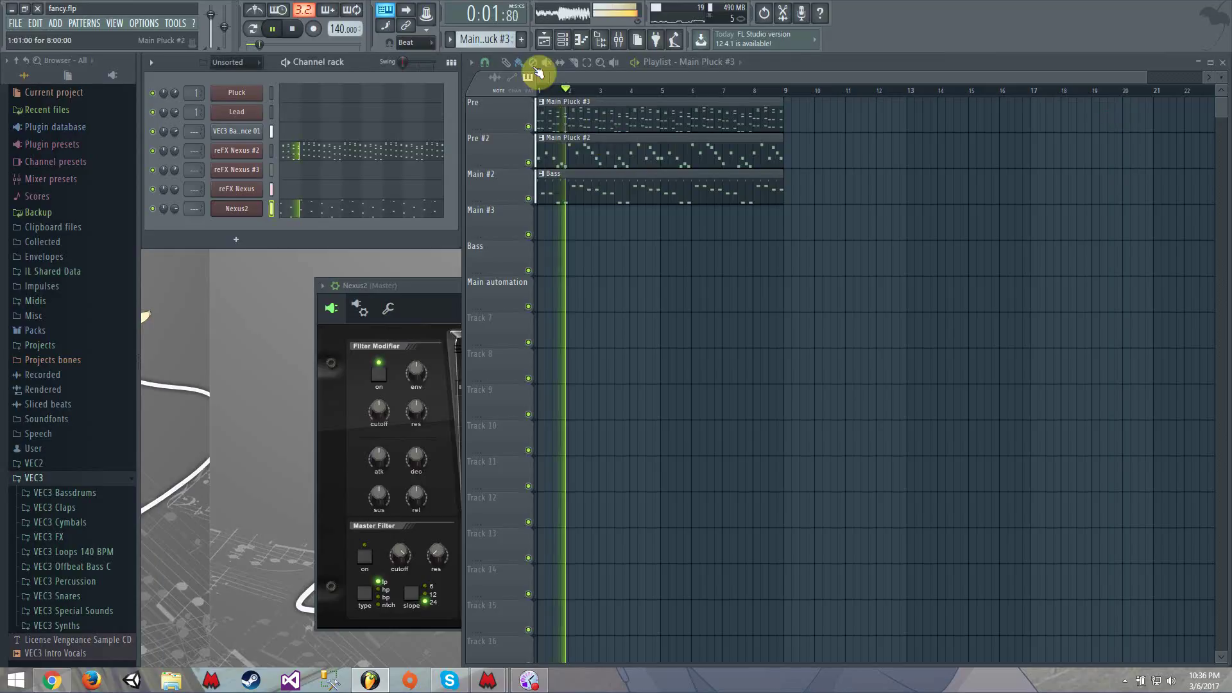
# Step: Copy the upper melody notes from the Pluck channel's piano roll in the Main Pluck pattern
pyautogui.click(481, 38)
pyautogui.click(529, 85)
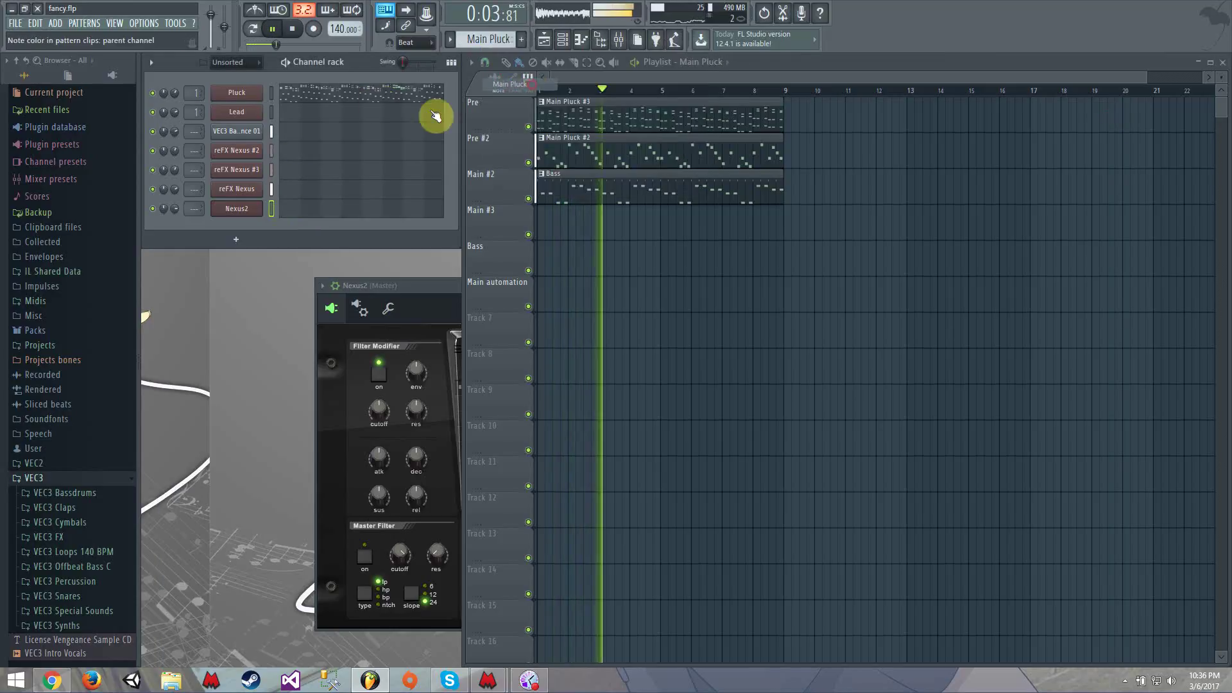
pyautogui.click(352, 97)
pyautogui.press('space')
pyautogui.click(312, 111)
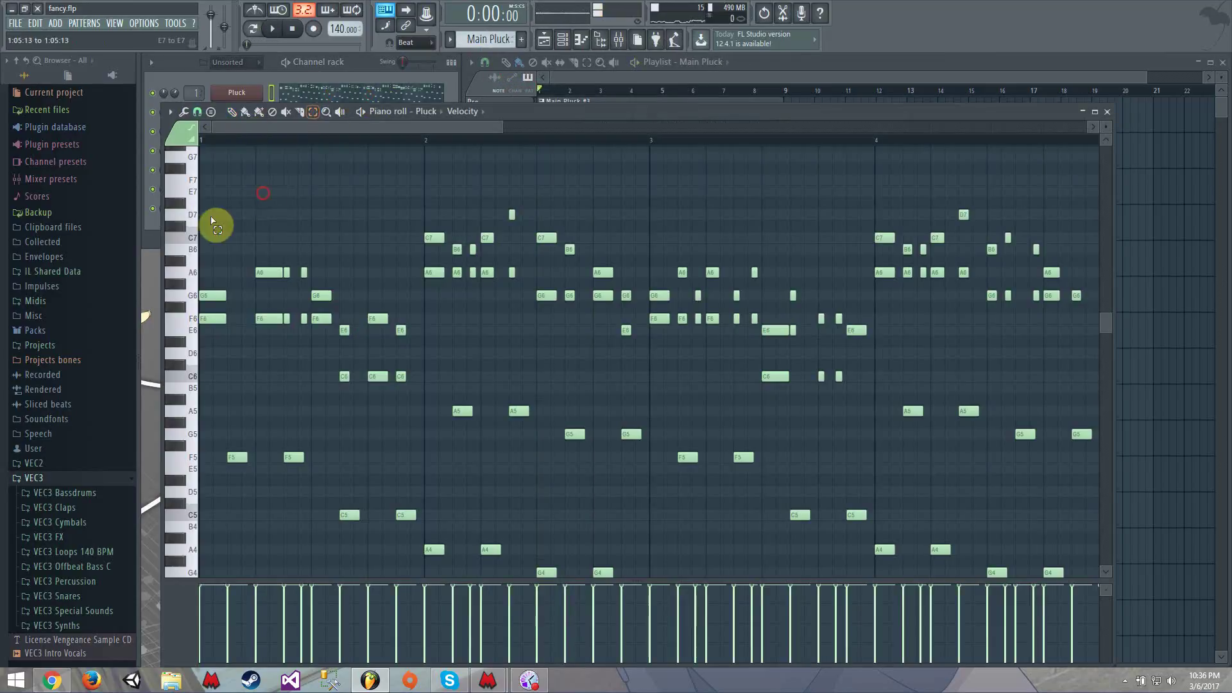
pyautogui.moveTo(195, 173); pyautogui.dragTo(165, 407)
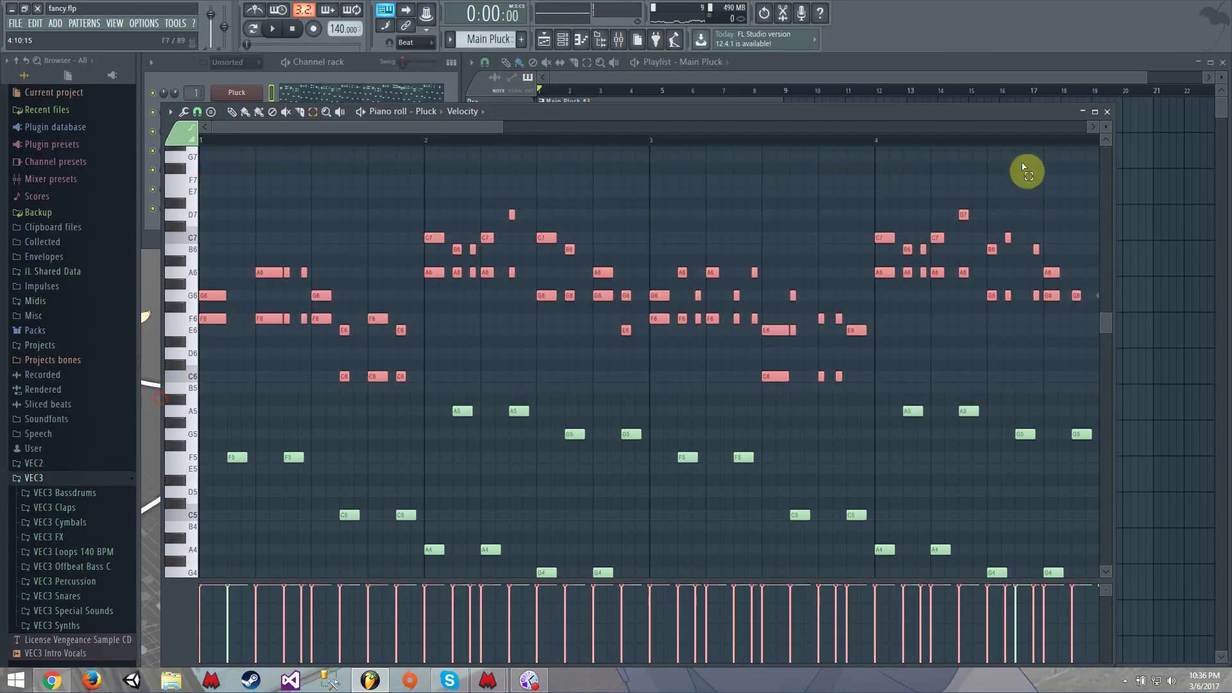
pyautogui.click(1107, 112)
# Step: Paste the copied melody into the Nexus2 piano roll of Main Pluck #3, audition it and delete the pasted notes
pyautogui.click(602, 153)
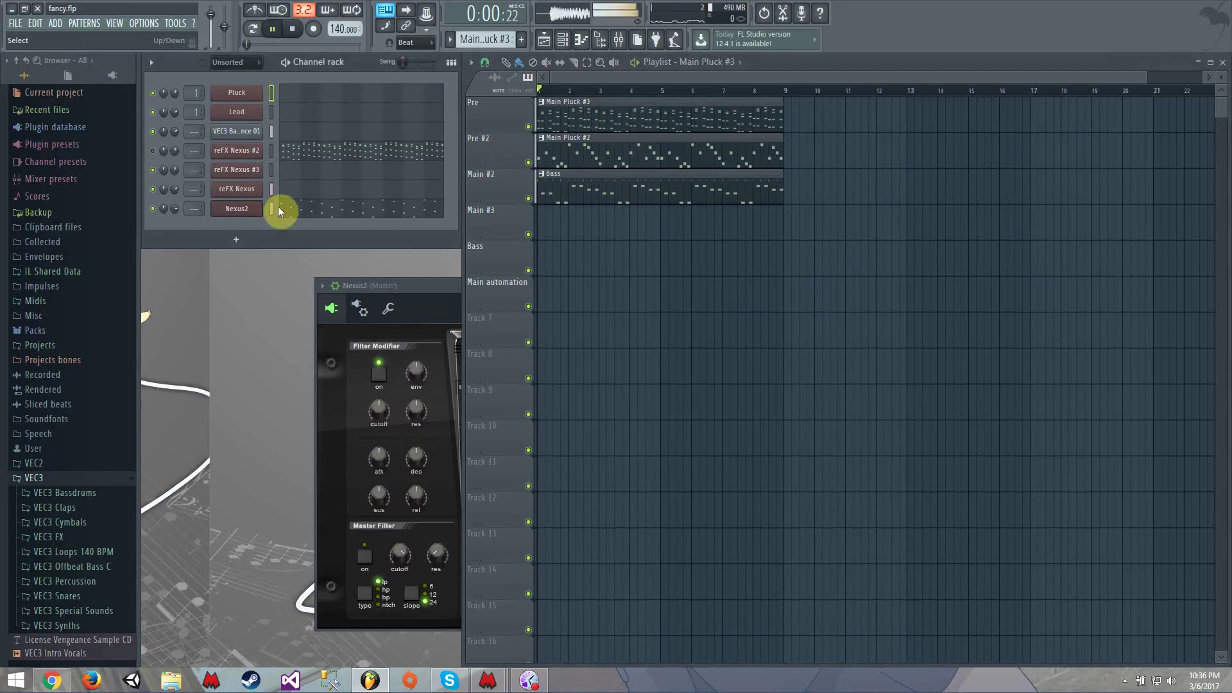
pyautogui.click(327, 209)
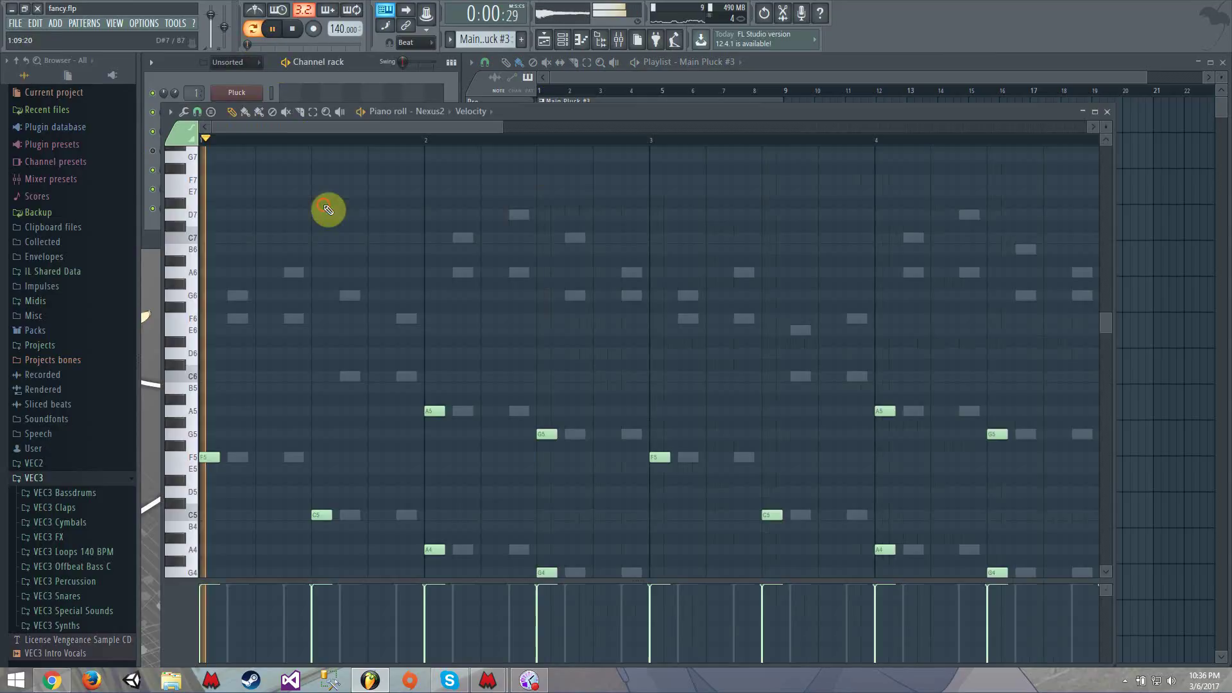
pyautogui.hotkey('ctrl', 'v')
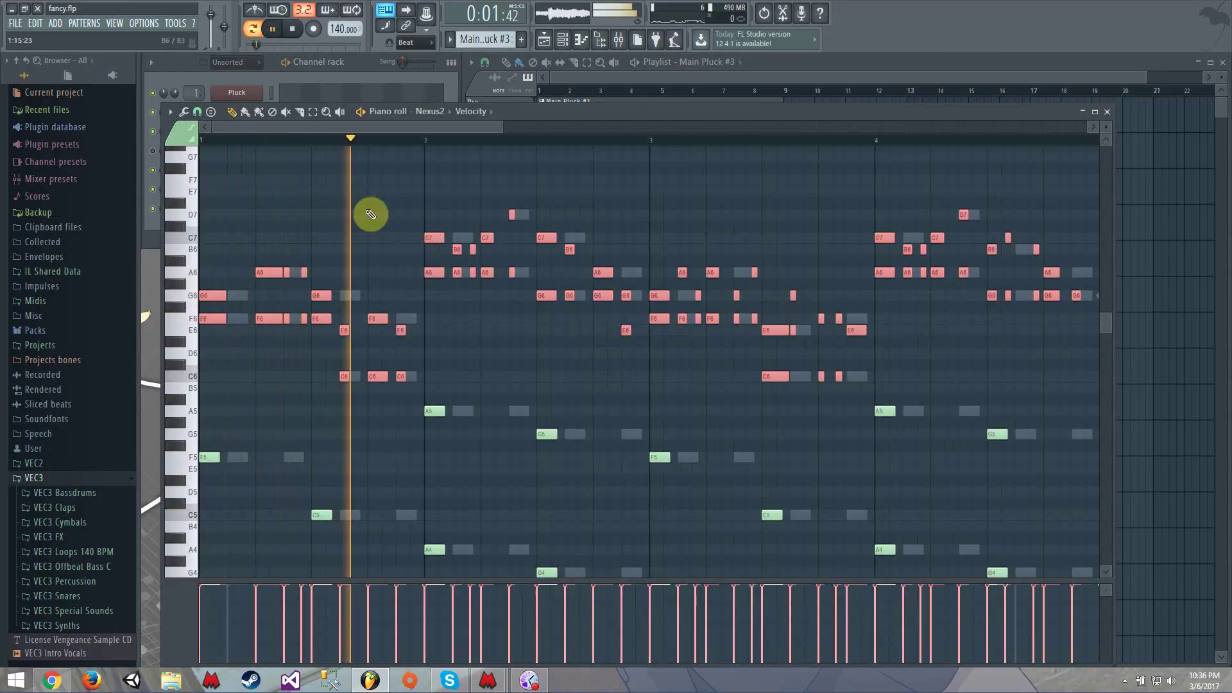
pyautogui.press('space')
pyautogui.press('space')
pyautogui.press('Delete')
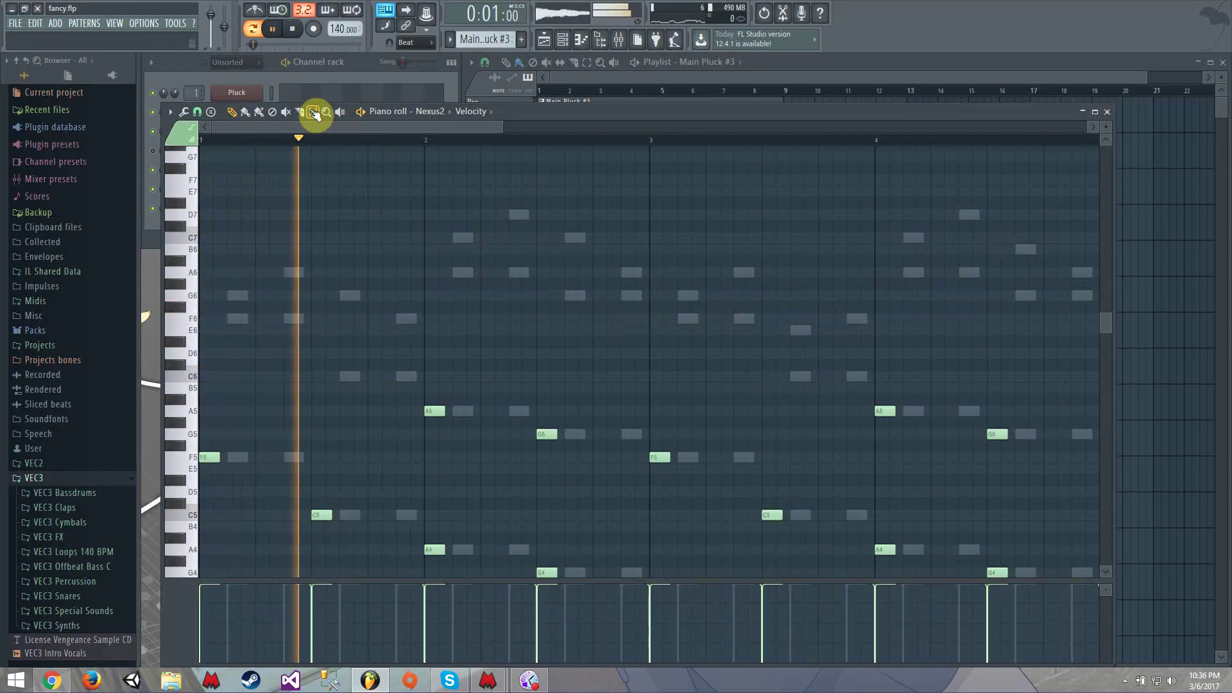
# Step: Raise all Nexus2 notes in the piano roll by one octave and switch the Nexus2 preset to VO Amigavoice
pyautogui.click(1110, 111)
pyautogui.click(251, 210)
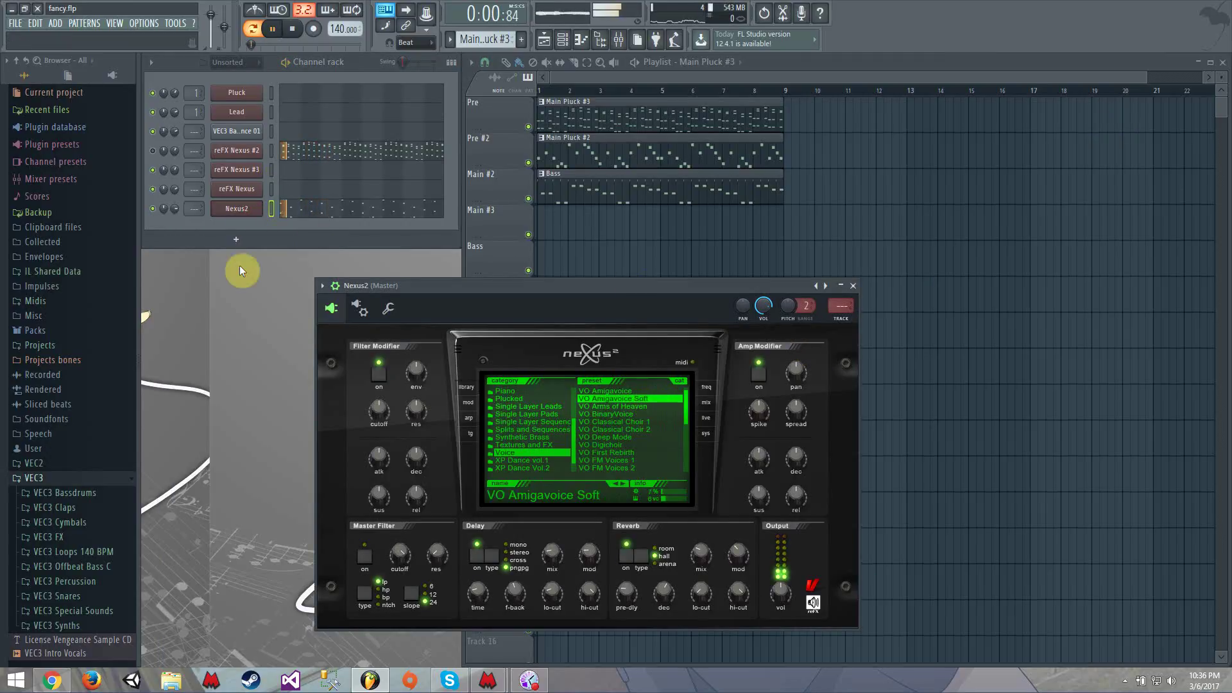
pyautogui.click(329, 212)
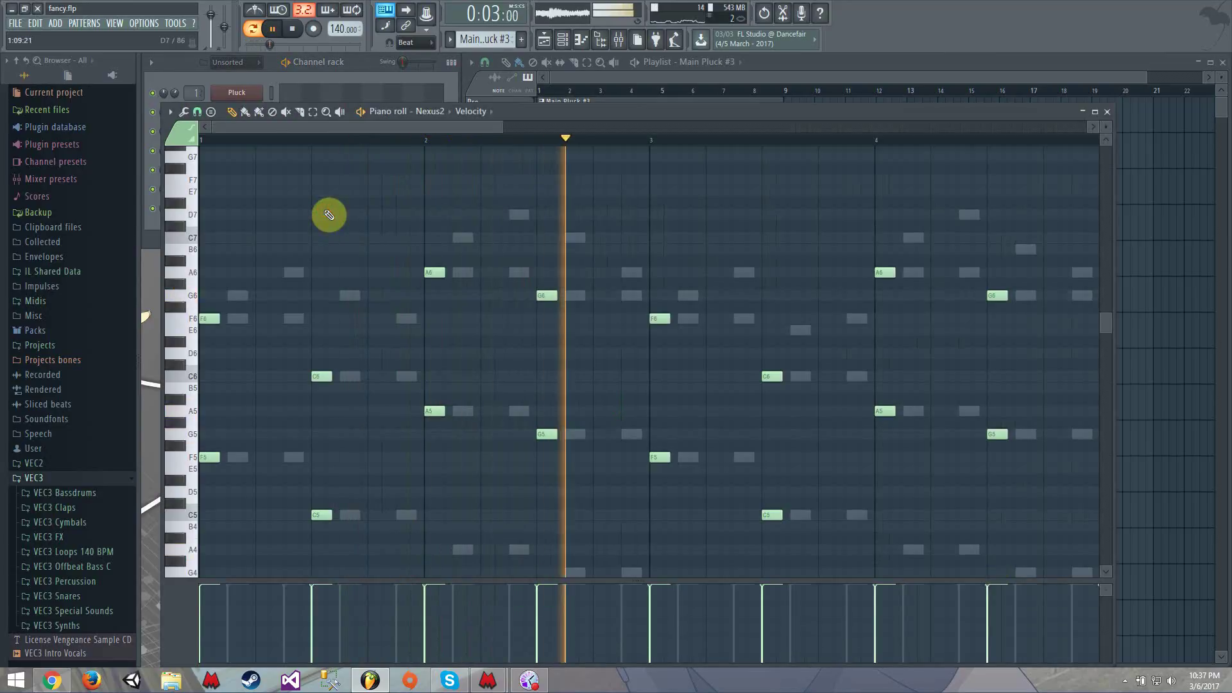
pyautogui.click(1108, 112)
pyautogui.click(629, 391)
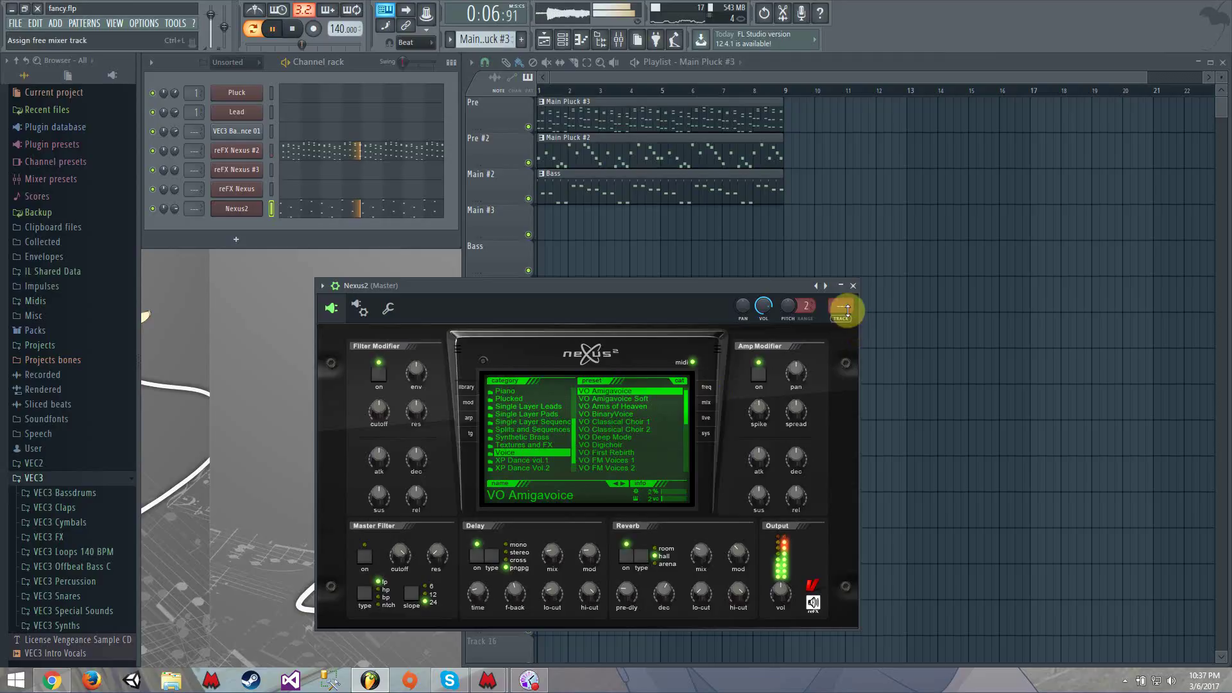
pyautogui.click(852, 285)
# Step: Switch playback to song mode and listen to the voice part against the full arrangement while reviewing its piano roll
pyautogui.click(254, 29)
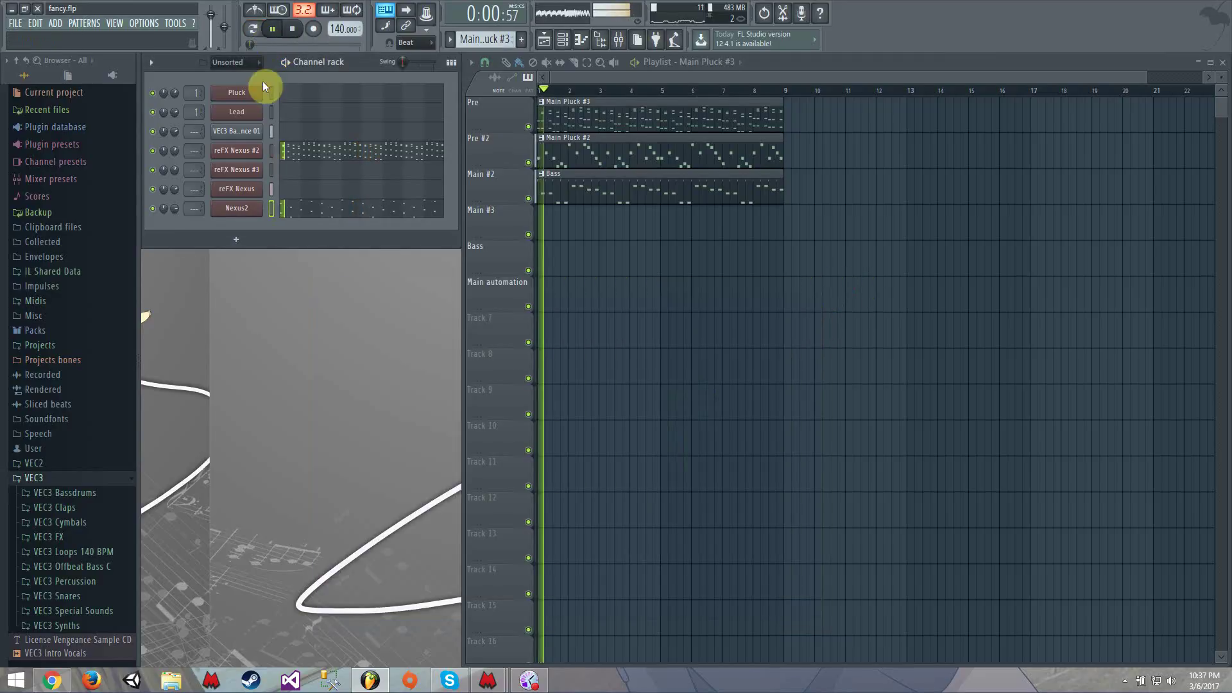
pyautogui.click(309, 210)
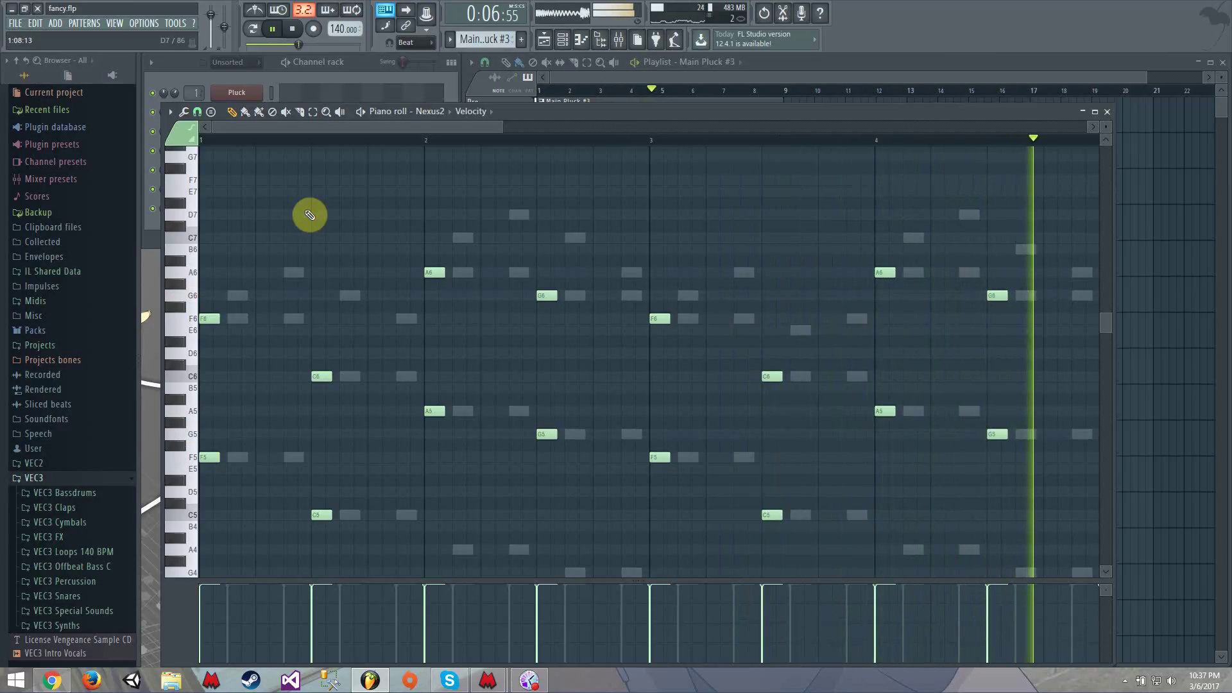
pyautogui.click(1107, 112)
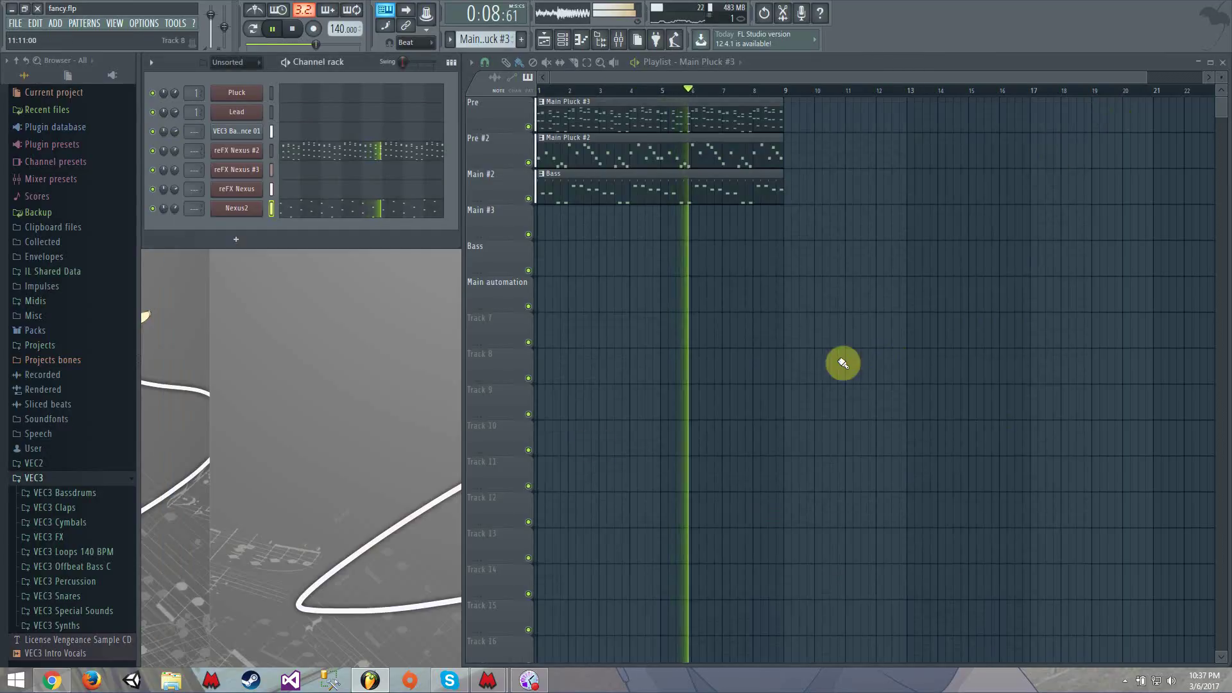
pyautogui.click(521, 670)
pyautogui.click(377, 426)
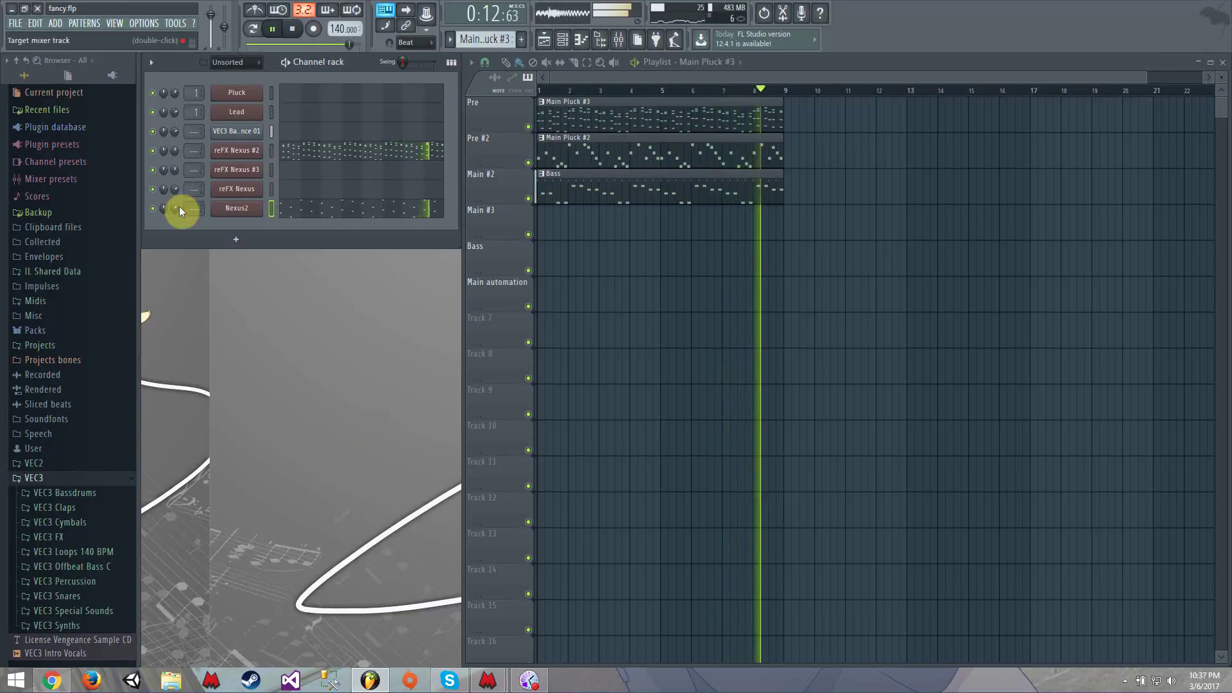
# Step: Open the VEC3 Claps sample folder, stop playback and create a new pattern named drumz
pyautogui.click(96, 508)
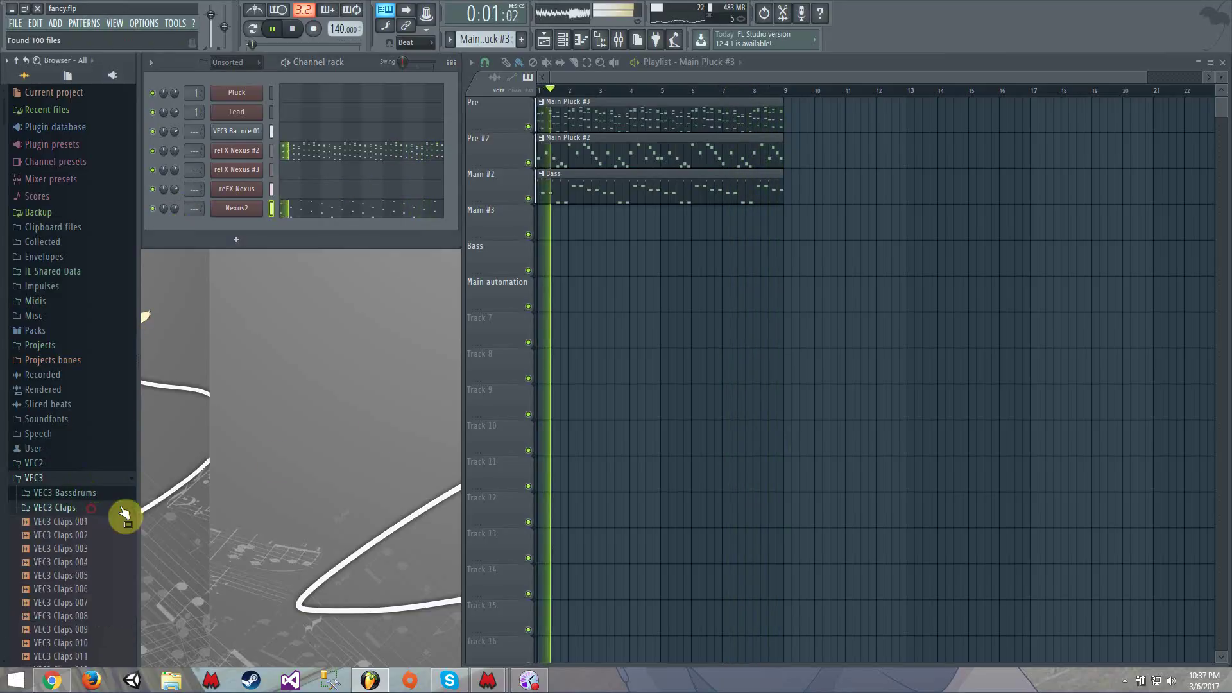
pyautogui.press('space')
pyautogui.click(523, 40)
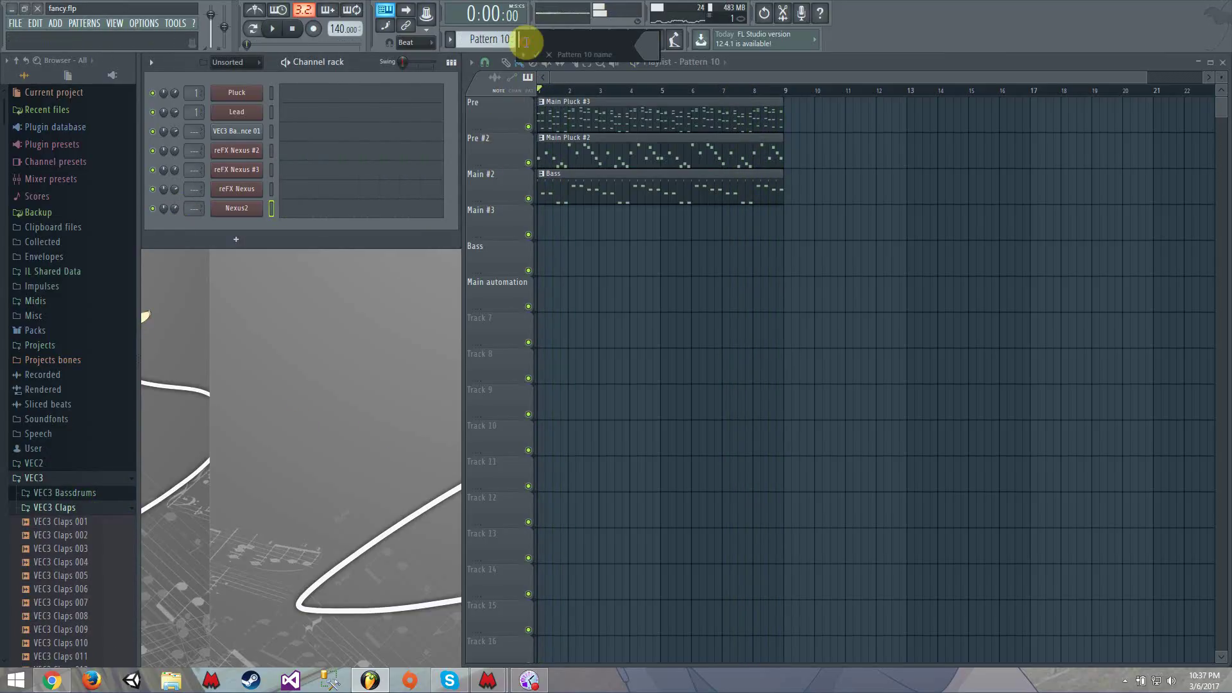
pyautogui.write('drumz')
pyautogui.press('Return')
# Step: Audition the VEC3 clap samples and add VEC3 Claps 050 as a new channel in the drumz pattern
pyautogui.click(48, 563)
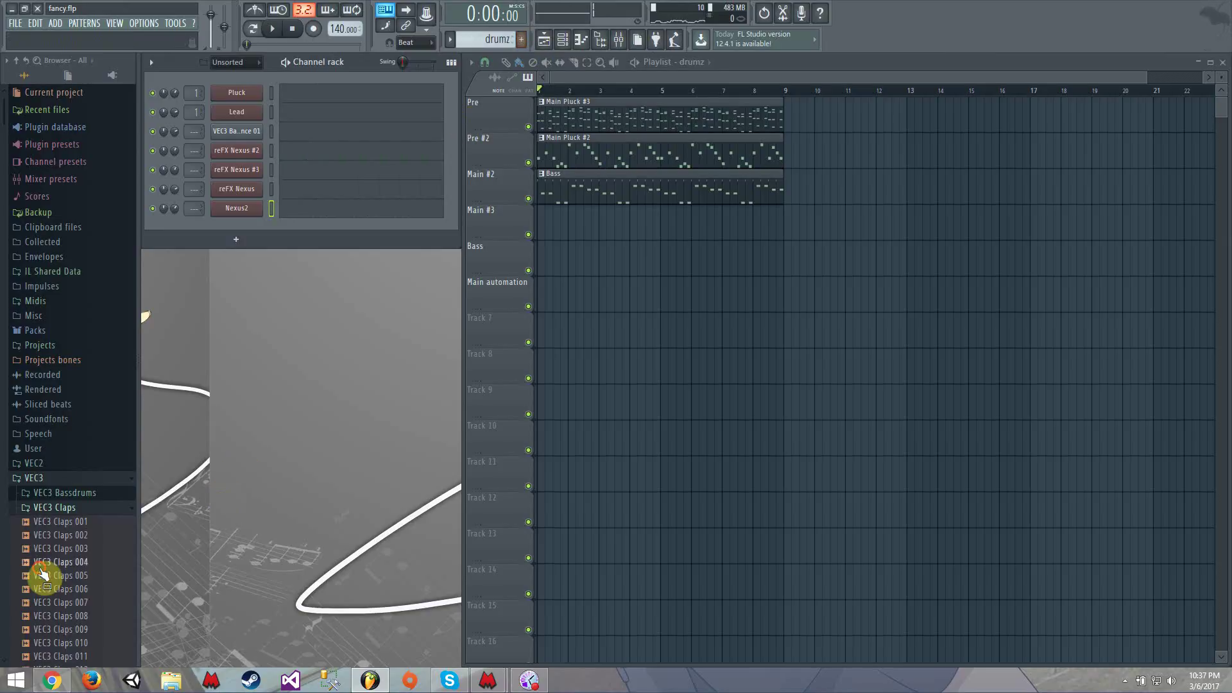
pyautogui.scroll(-8, 93, 486)
pyautogui.scroll(-12, 94, 441)
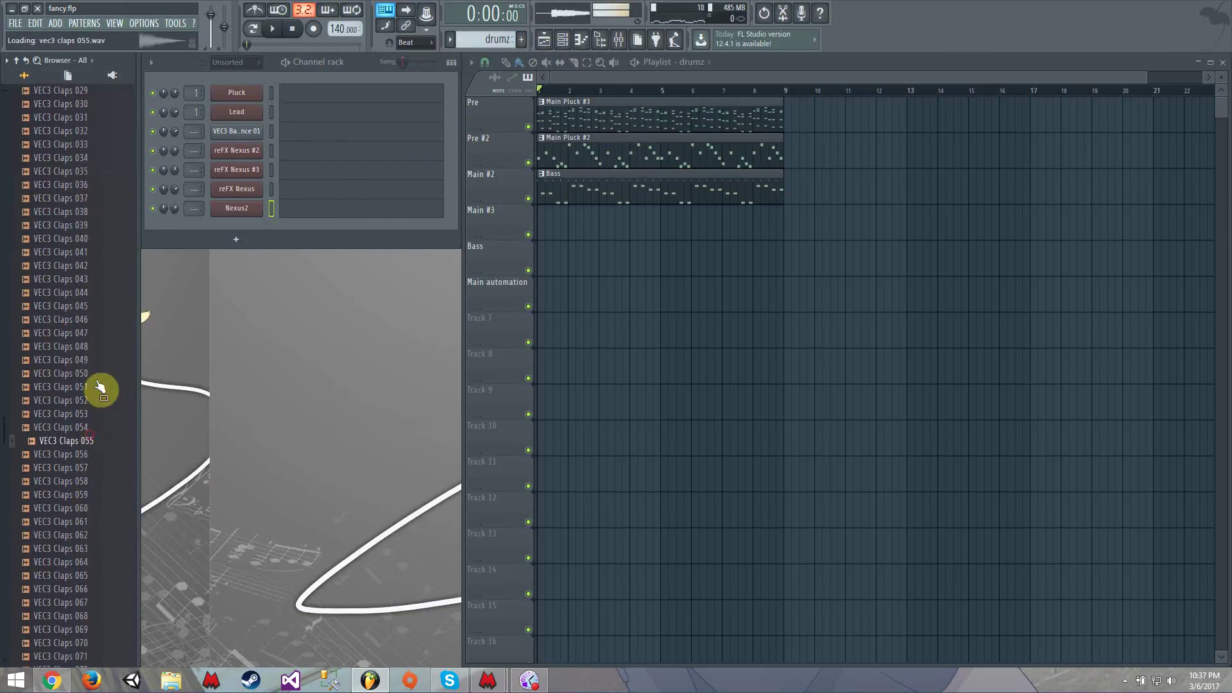
pyautogui.click(119, 442)
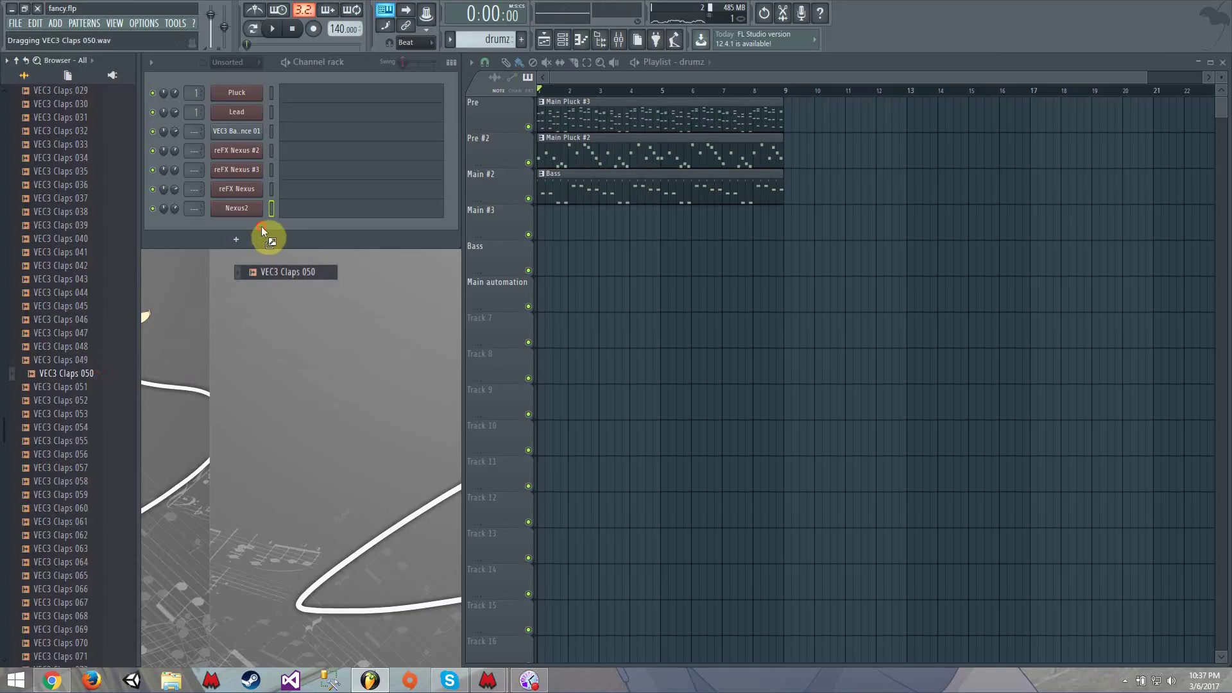
pyautogui.moveTo(262, 227); pyautogui.dragTo(260, 231)
# Step: Put claps on steps 5 and 14 of the step sequencer and paint drumz across bars 1 to 8 of the Main automation track
pyautogui.click(444, 63)
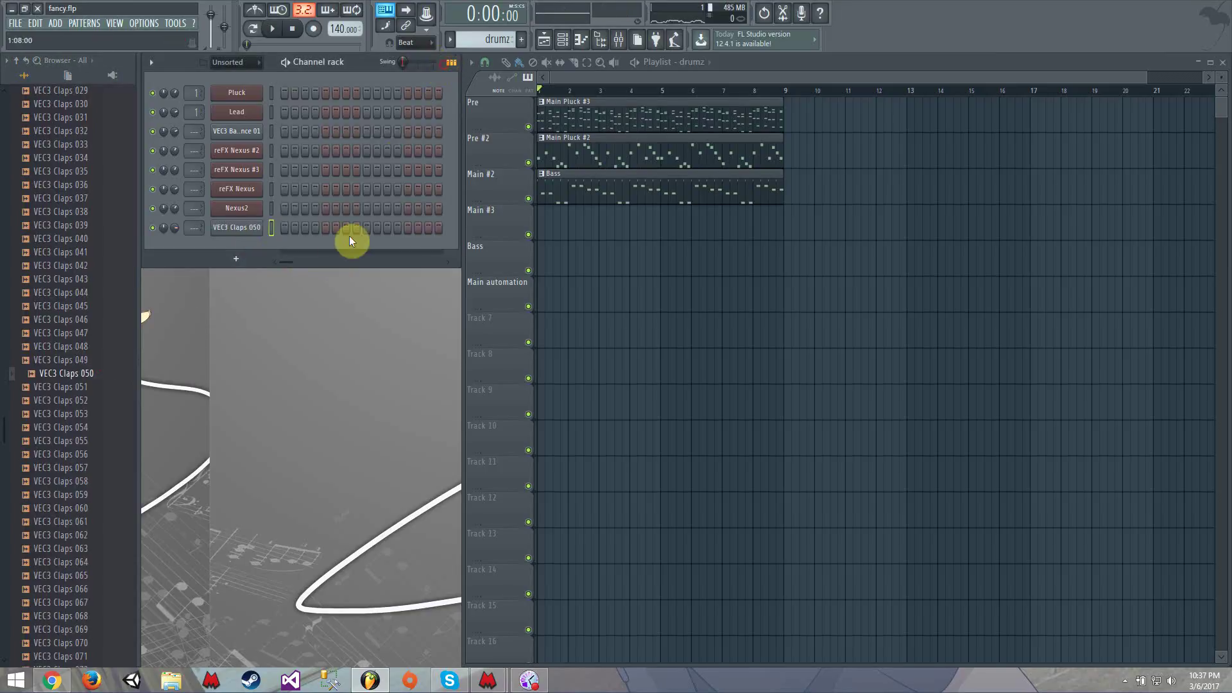
pyautogui.click(415, 231)
pyautogui.press('space')
pyautogui.moveTo(542, 300); pyautogui.dragTo(745, 308)
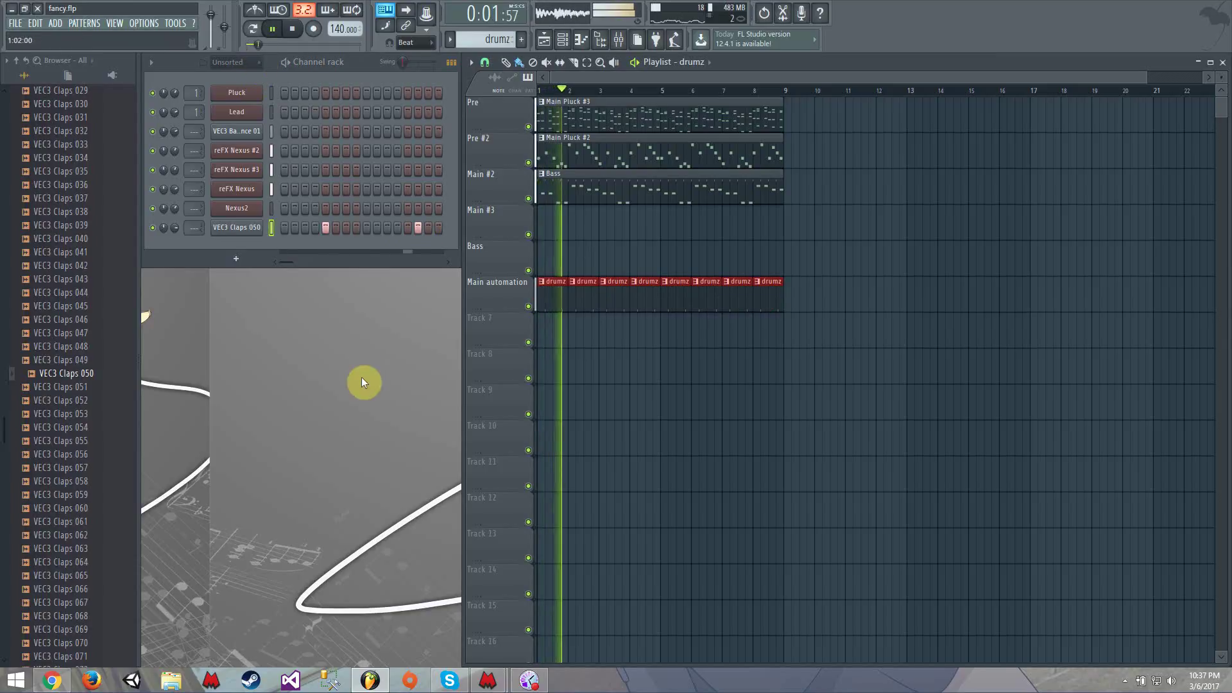
# Step: Move the second clap to step 13 and restart playback
pyautogui.press('space')
pyautogui.click(407, 229)
pyautogui.press('space')
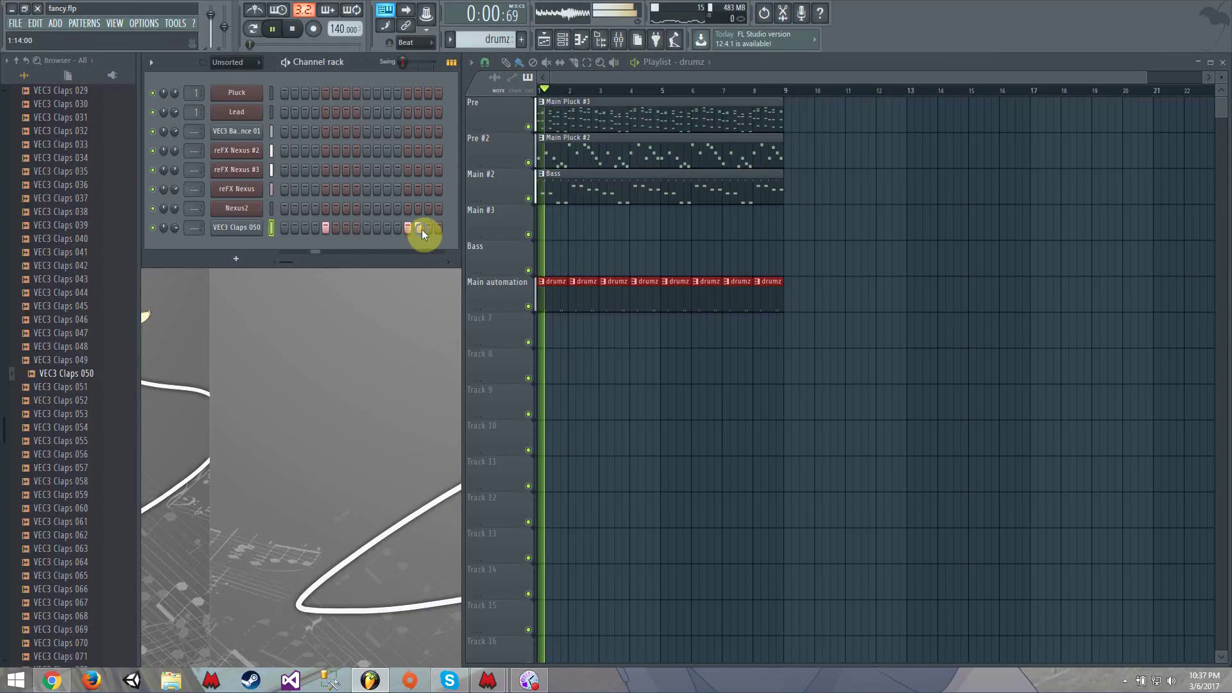
# Step: Collapse the VEC3 Claps folder and open the VEC3 HH Closed samples within VEC3 Cymbals
pyautogui.scroll(8, 89, 252)
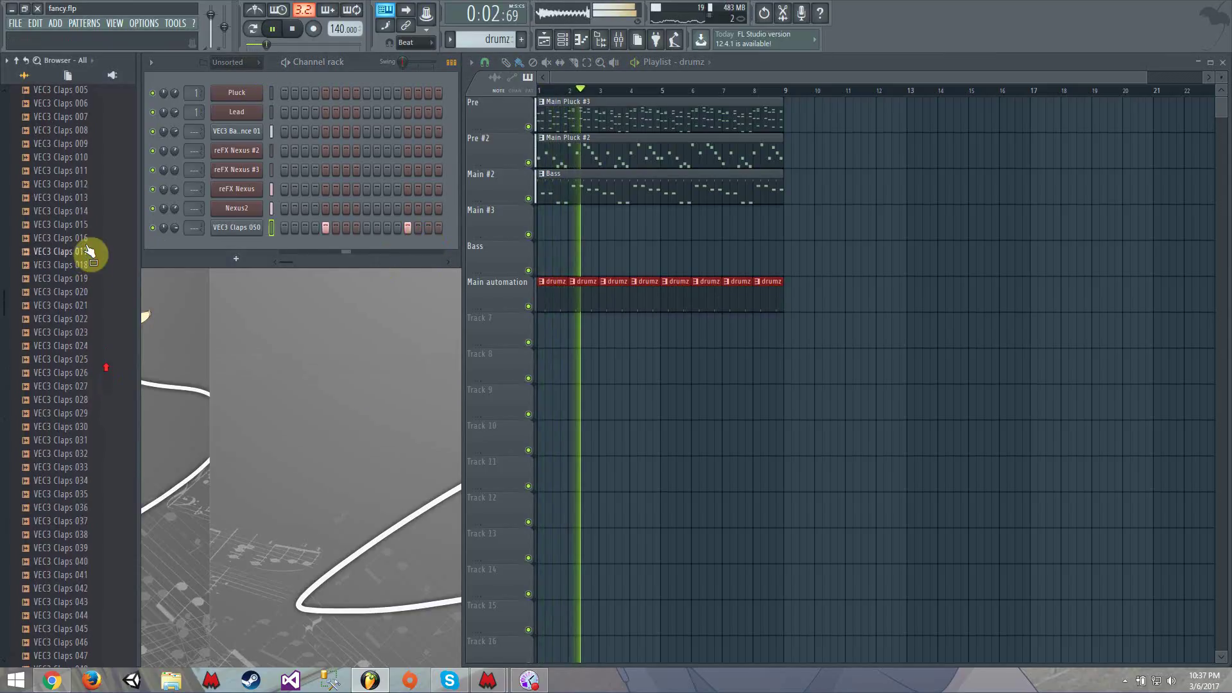
pyautogui.scroll(8, 83, 254)
pyautogui.click(75, 350)
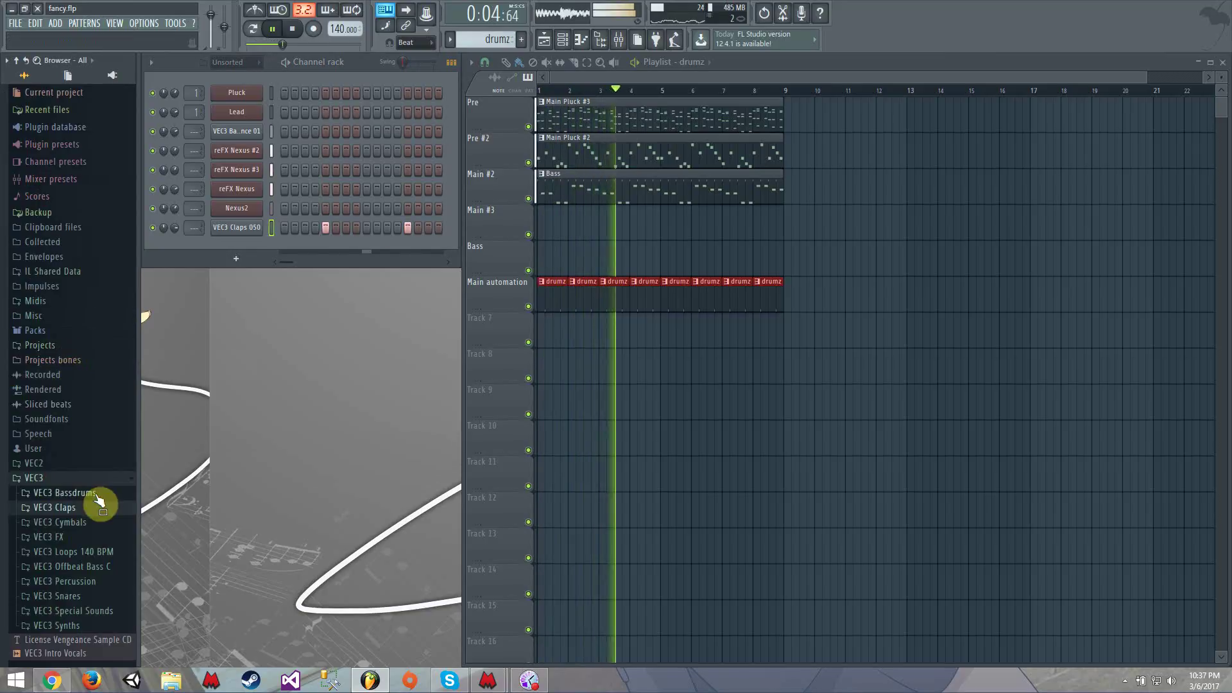
pyautogui.click(96, 523)
pyautogui.scroll(-2, 99, 525)
pyautogui.click(105, 486)
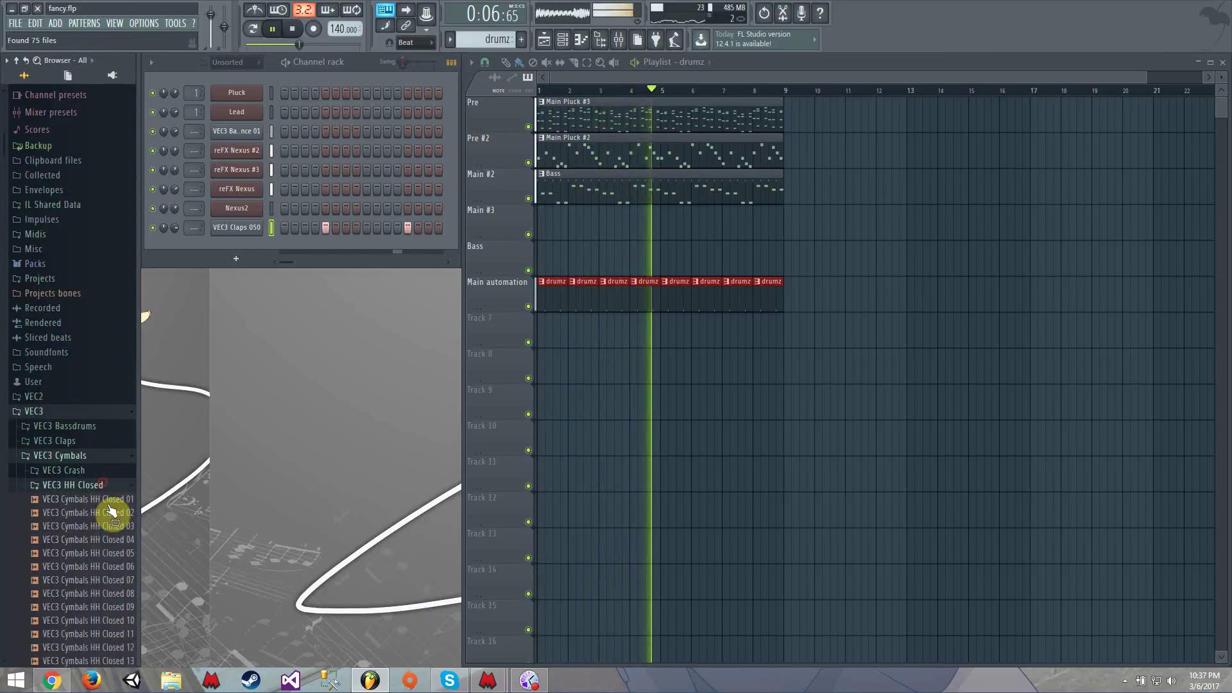
# Step: Audition closed hi-hat samples with playback stopped and add VEC3 Cymbals HH Closed 39 as a new channel
pyautogui.press('space')
pyautogui.click(106, 527)
pyautogui.scroll(-2, 106, 528)
pyautogui.scroll(-3, 105, 529)
pyautogui.click(103, 516)
pyautogui.scroll(-4, 103, 517)
pyautogui.click(105, 518)
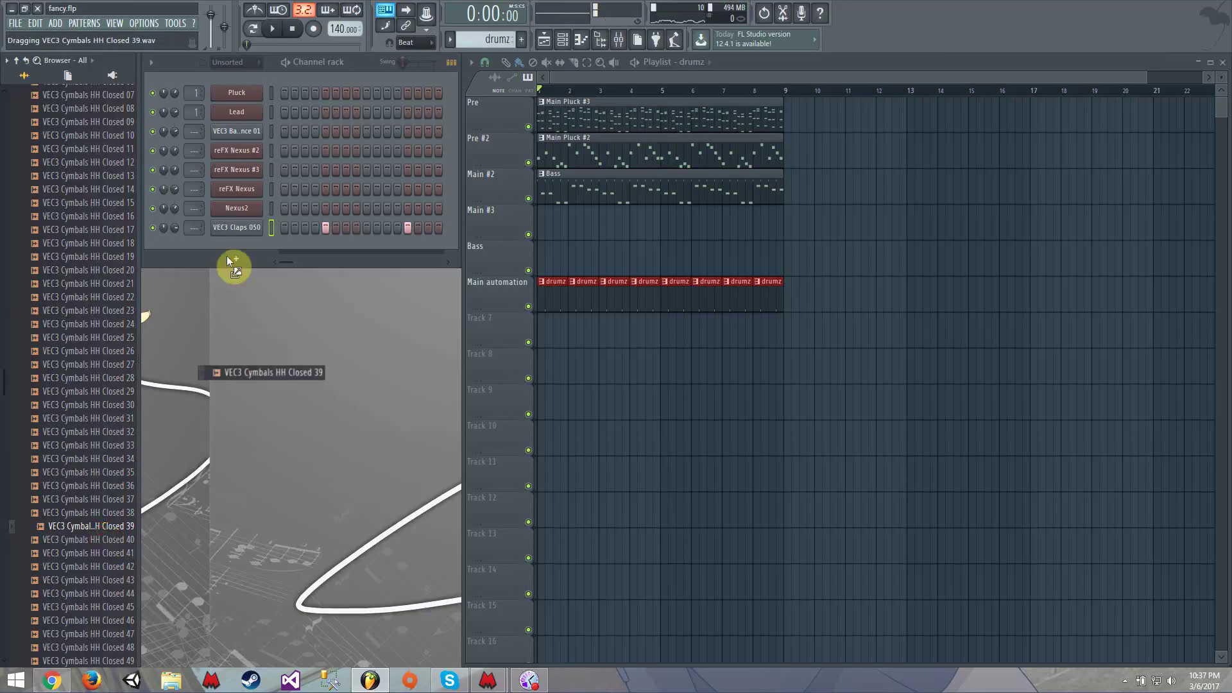
pyautogui.moveTo(231, 260); pyautogui.dragTo(263, 255)
# Step: Lower the closed hi-hat channel's volume to about 21% and fill its pattern on every second step
pyautogui.moveTo(174, 247); pyautogui.dragTo(175, 276)
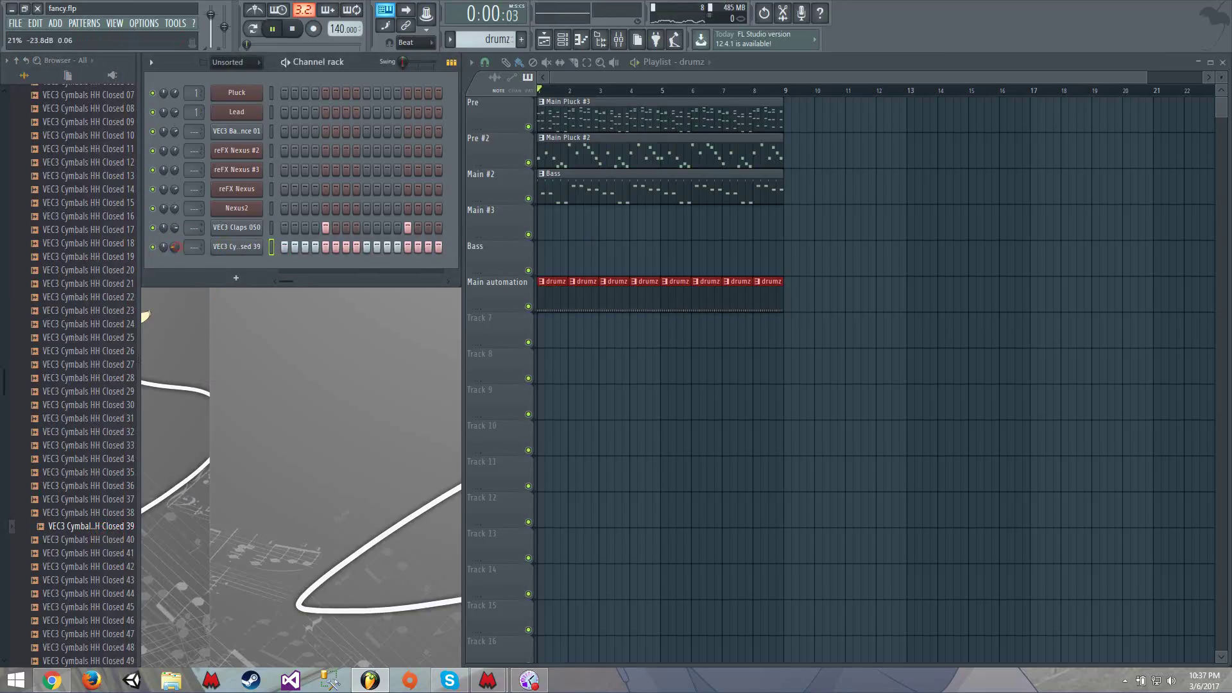
pyautogui.press('space')
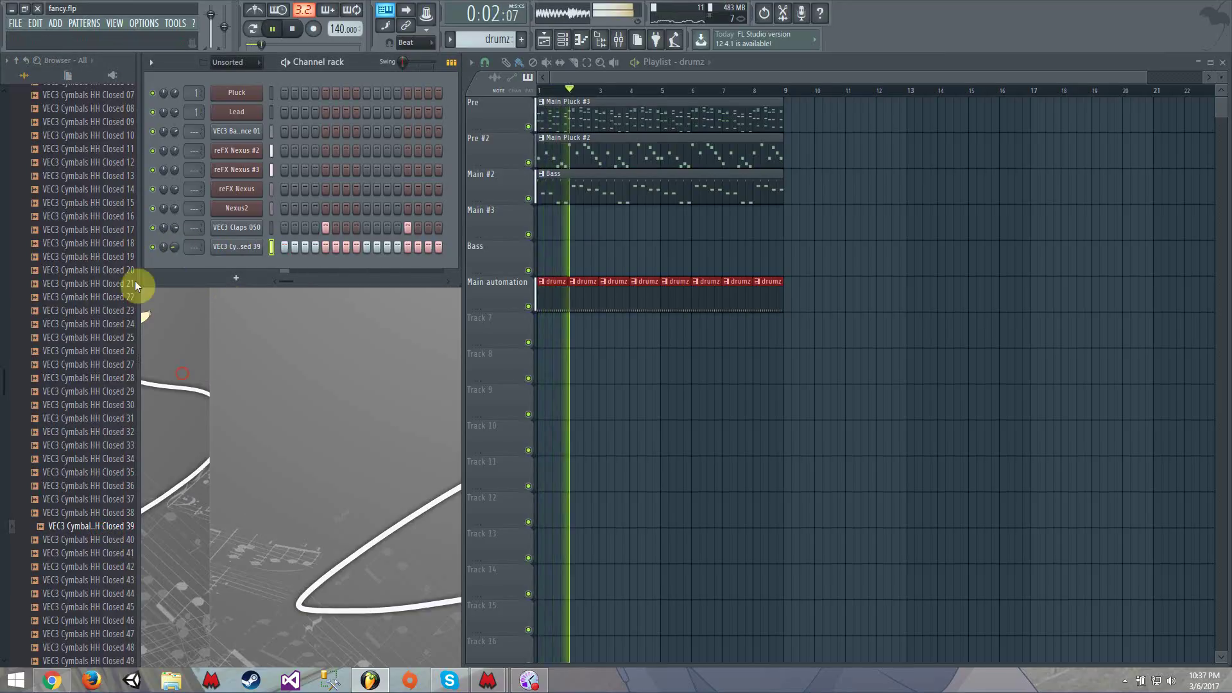
pyautogui.rightClick(261, 249)
pyautogui.click(376, 288)
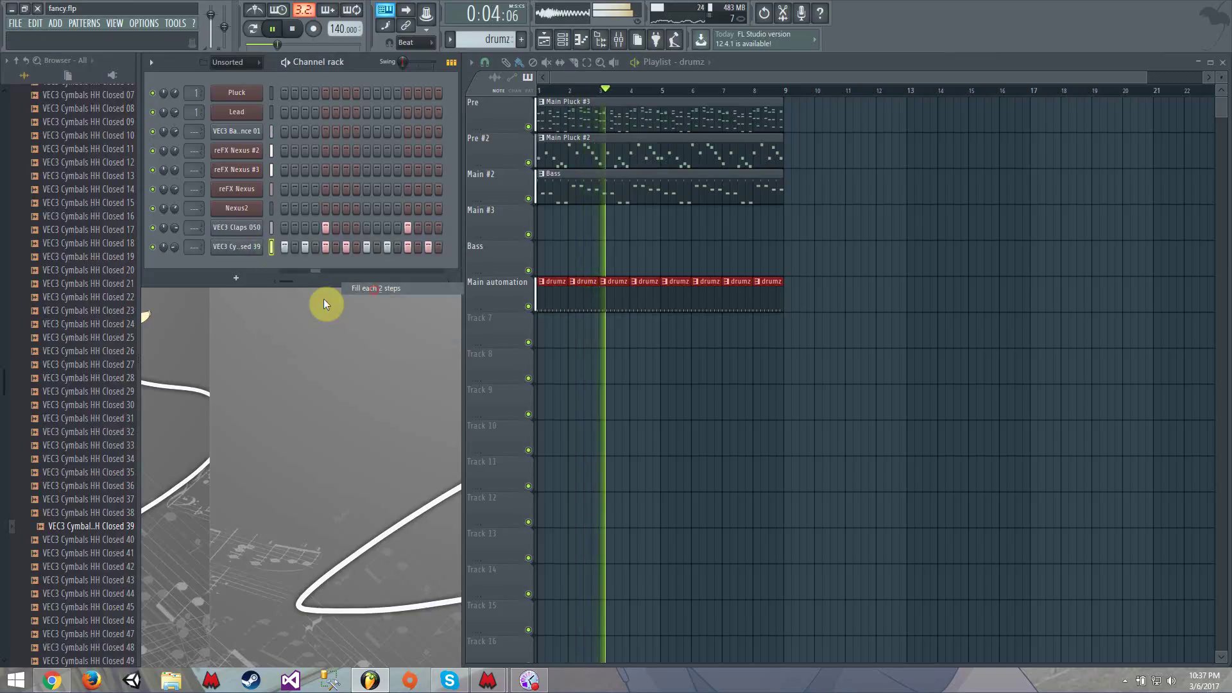
# Step: Open the VEC3 HH Open folder, audition its samples and add VEC3 Cymbals HH Open 026 as a new channel
pyautogui.scroll(10, 61, 284)
pyautogui.click(97, 319)
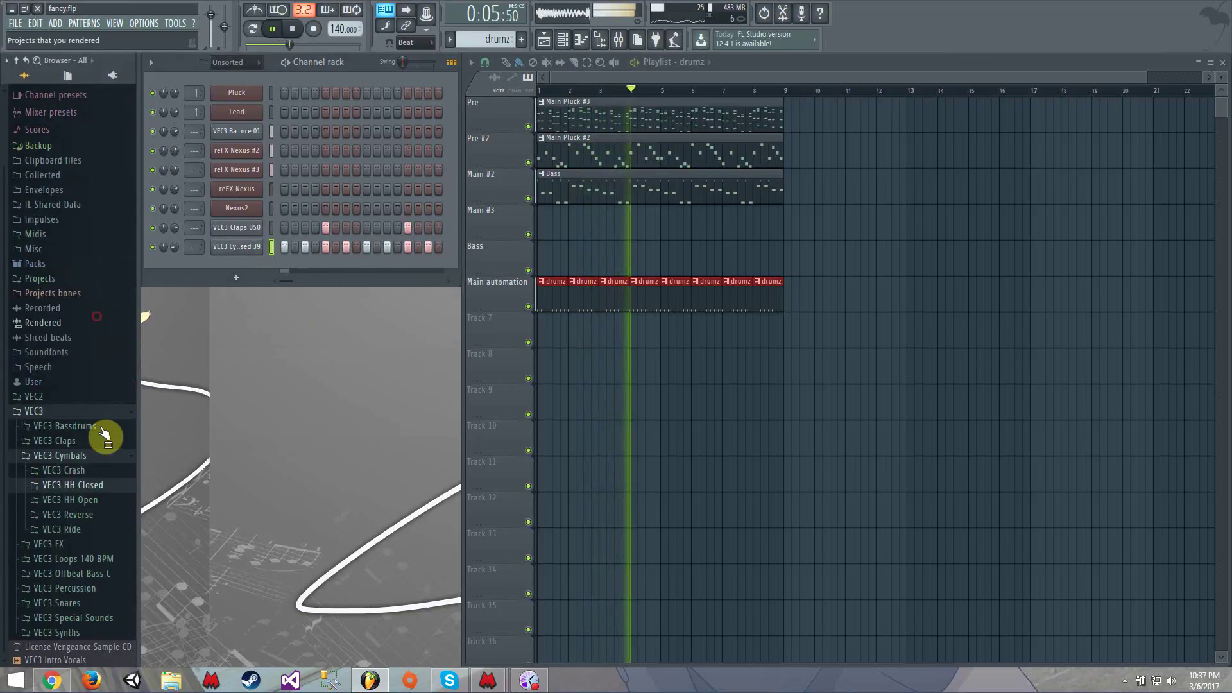
pyautogui.click(96, 500)
pyautogui.press('space')
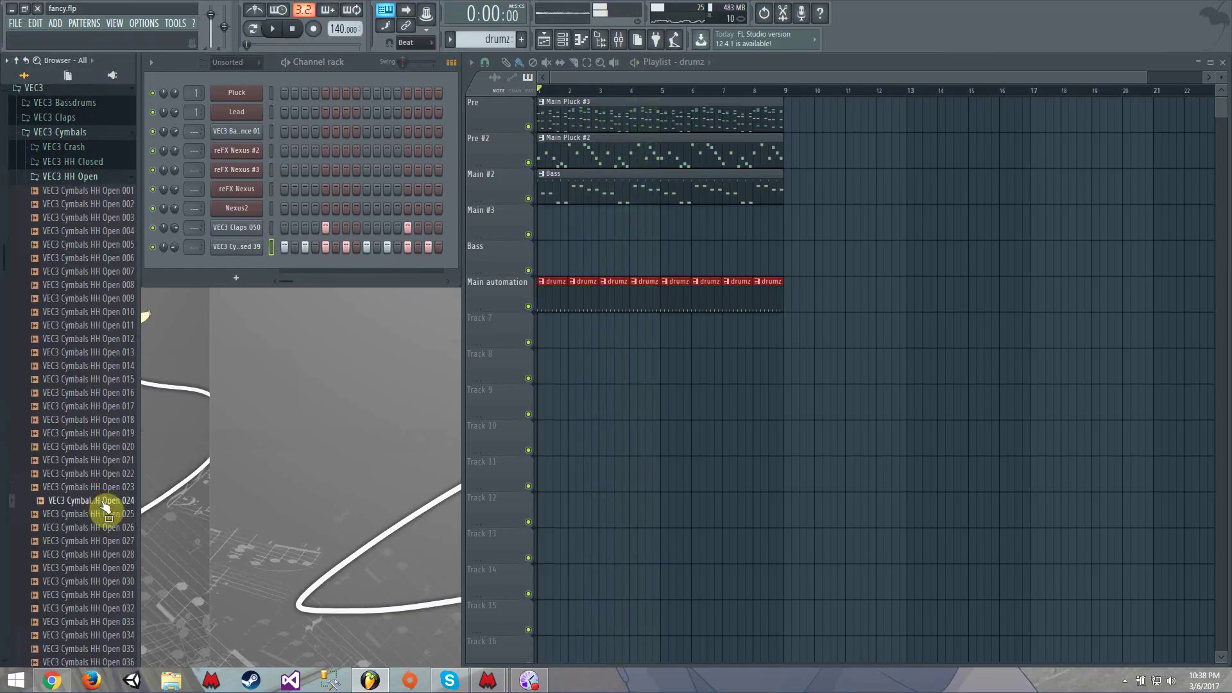
pyautogui.moveTo(107, 531); pyautogui.dragTo(257, 278)
# Step: Place open hi-hats on steps 3, 7, 11 and 15 and play the song
pyautogui.click(346, 267)
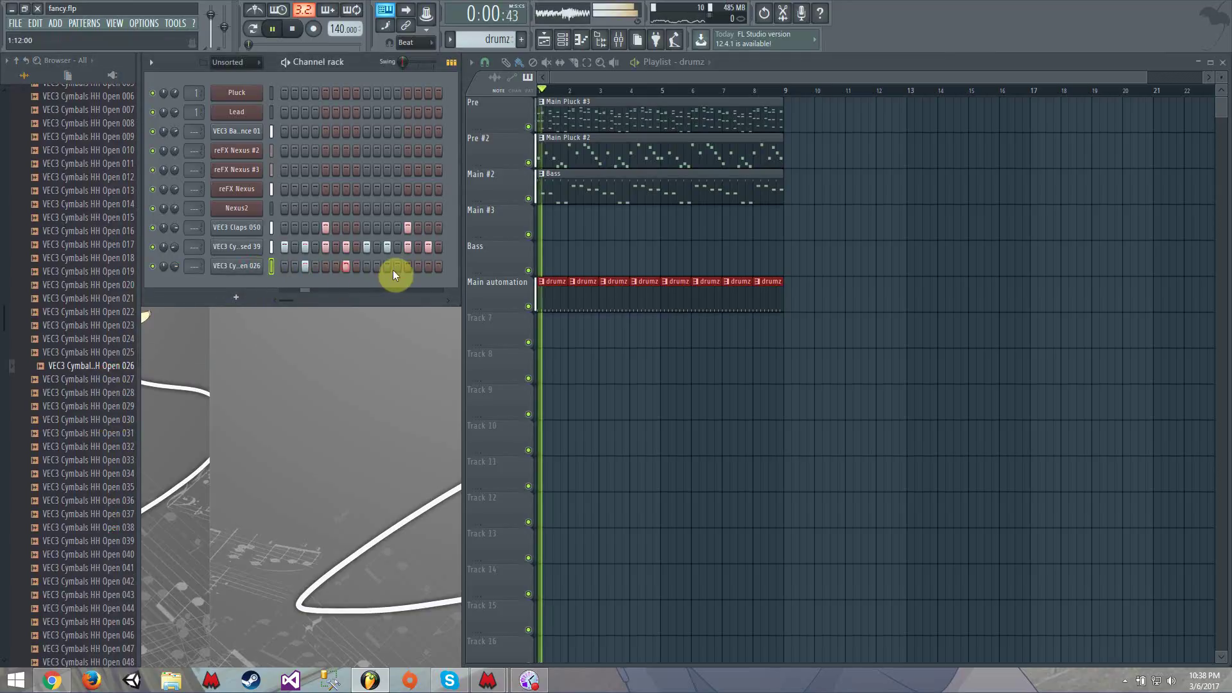
pyautogui.click(389, 266)
pyautogui.click(419, 266)
pyautogui.press('space')
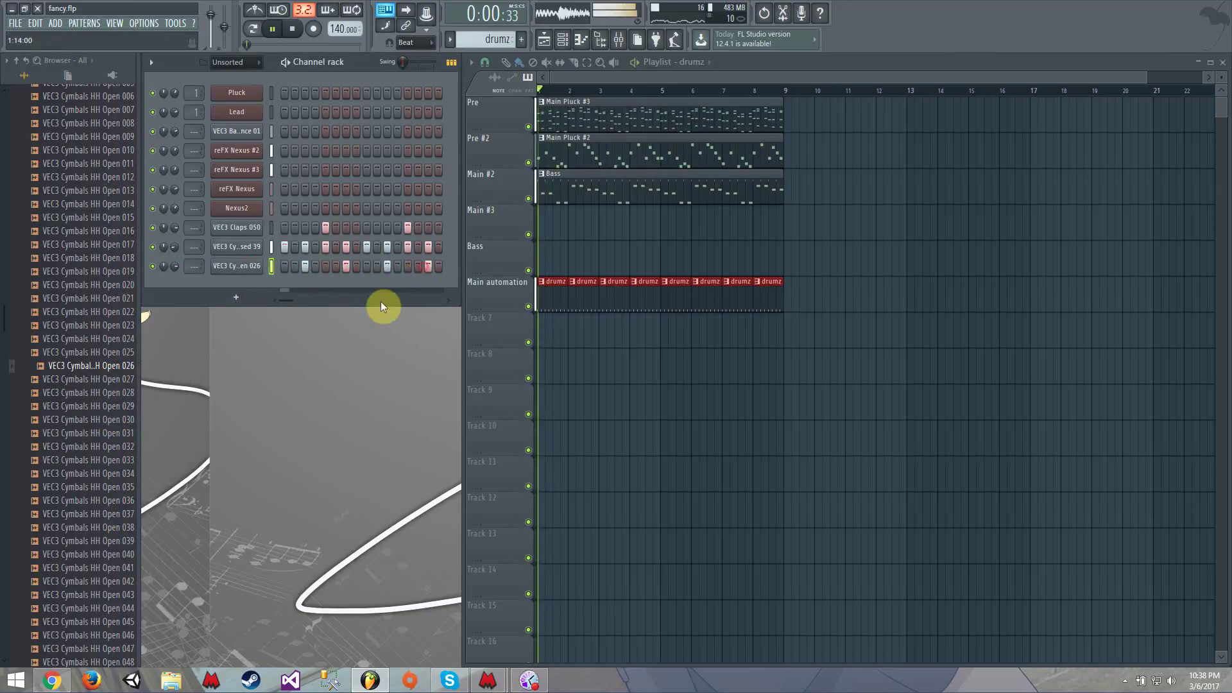
# Step: Replace the open hi-hat sample with VEC3 Cymbals HH Open 031, set its volume to about 67% and audition it
pyautogui.click(77, 406)
pyautogui.press('space')
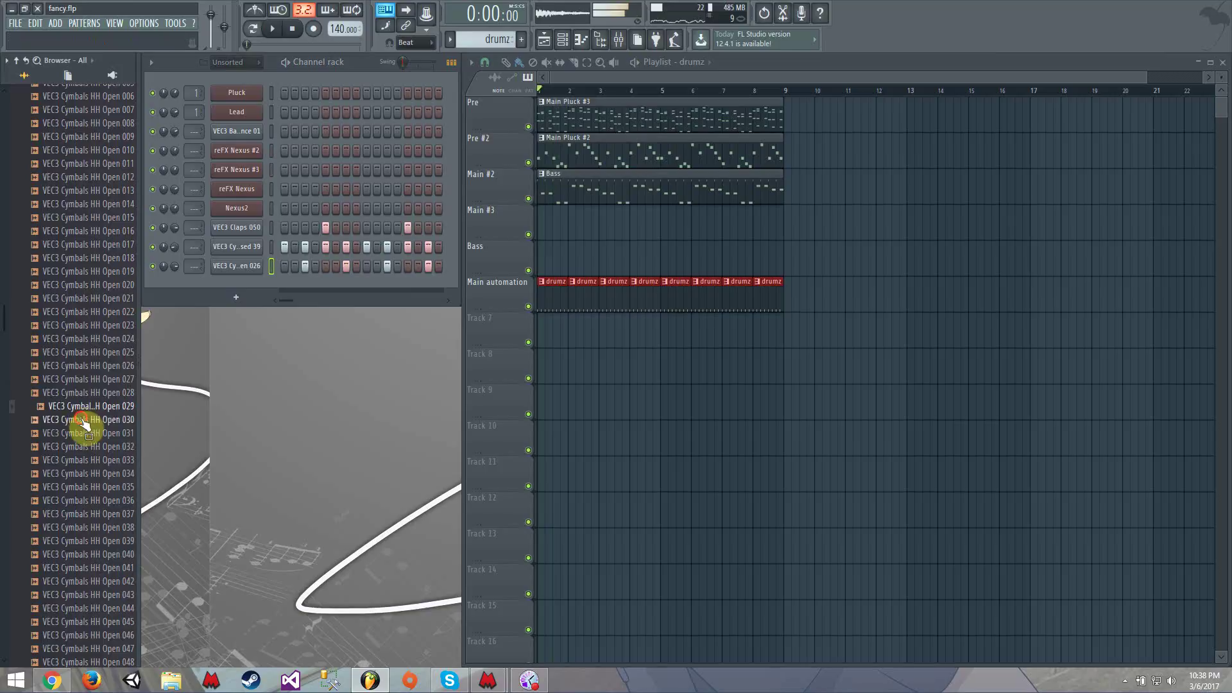
pyautogui.click(88, 420)
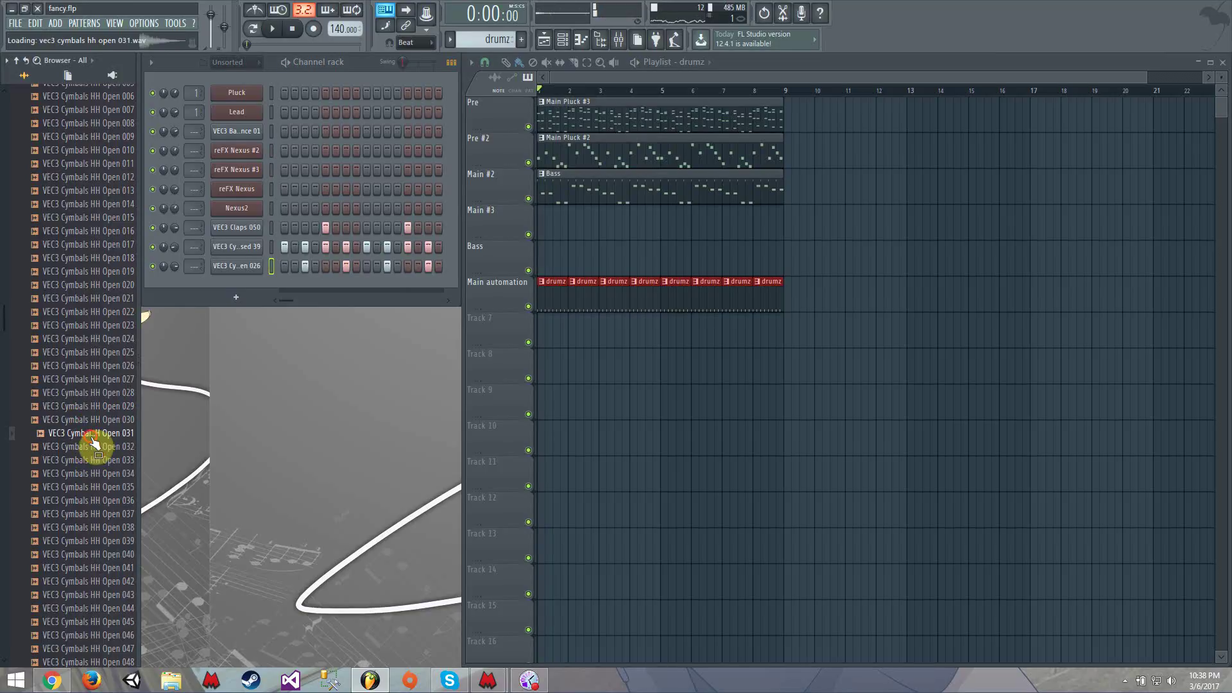
pyautogui.moveTo(241, 266); pyautogui.dragTo(239, 266)
pyautogui.press('space')
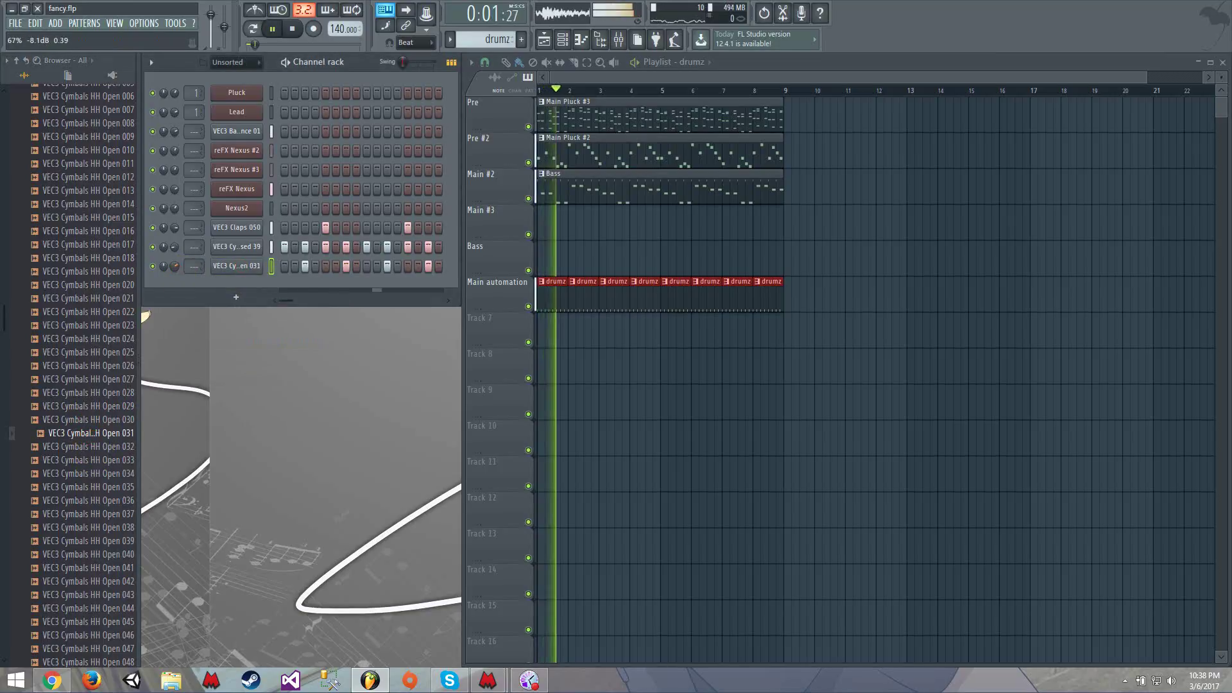
pyautogui.press('space')
# Step: Replace the open hi-hat sample with VEC3 Cymbals HH Open 039 and adjust the volume of the VEC3 Ba..nce 01 channel during playback
pyautogui.click(100, 460)
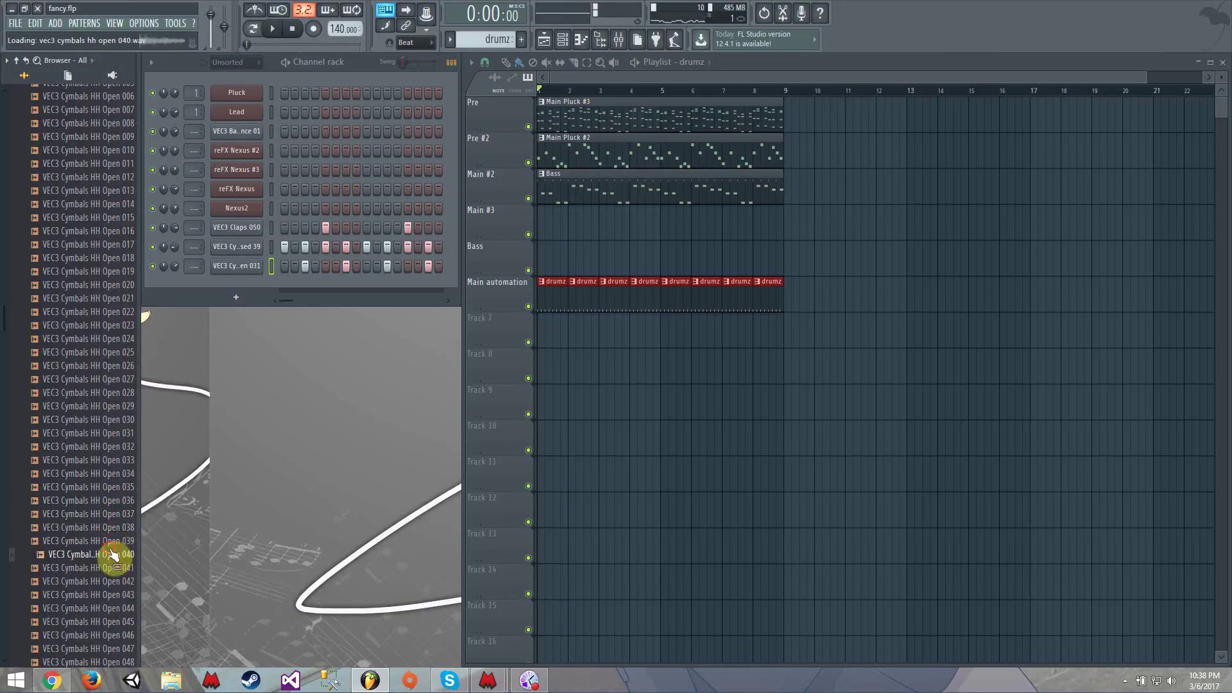
pyautogui.moveTo(200, 294); pyautogui.dragTo(230, 268)
pyautogui.press('space')
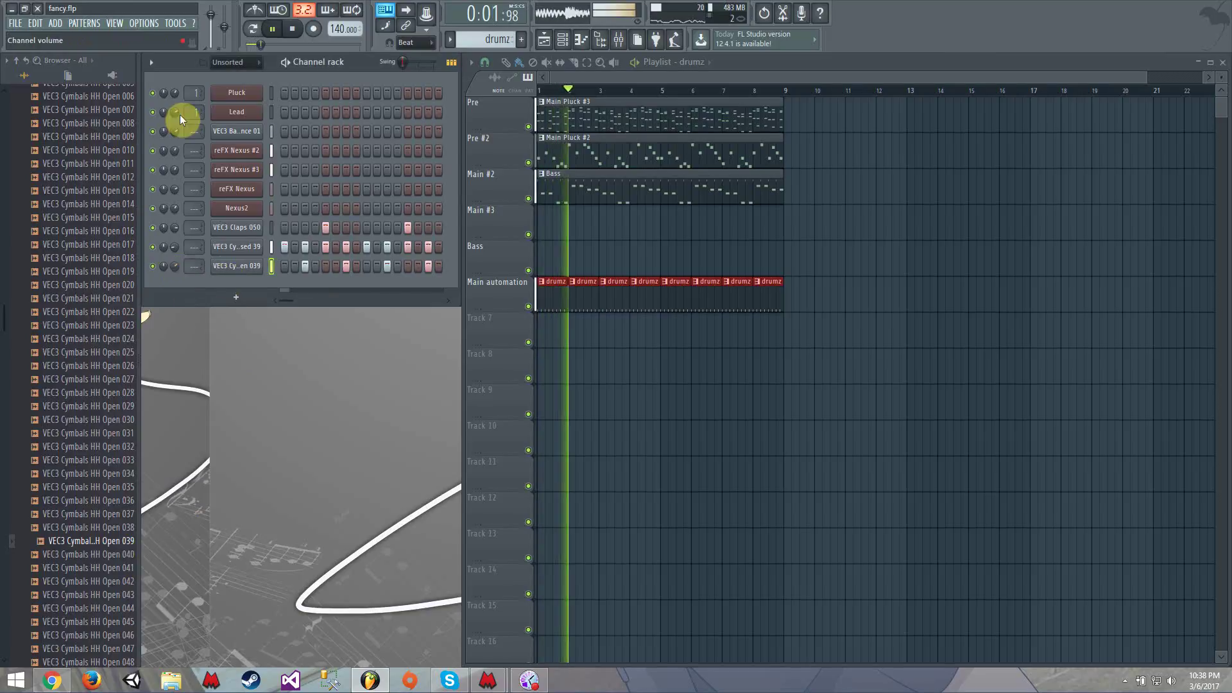
pyautogui.moveTo(175, 131); pyautogui.dragTo(174, 125)
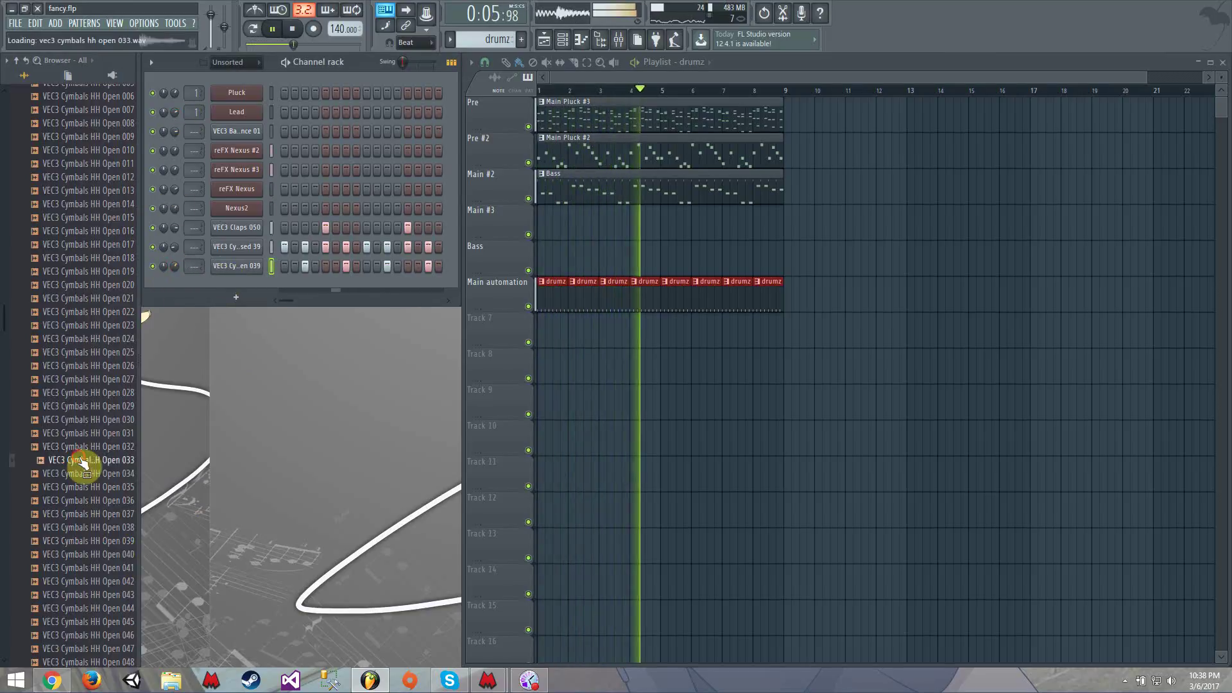
# Step: Audition the VEC3 Cymbals HH Open samples from 033 through 056 against the song for a better open hi-hat
pyautogui.press('space')
pyautogui.click(97, 489)
pyautogui.scroll(-6, 102, 426)
pyautogui.click(101, 425)
pyautogui.click(105, 436)
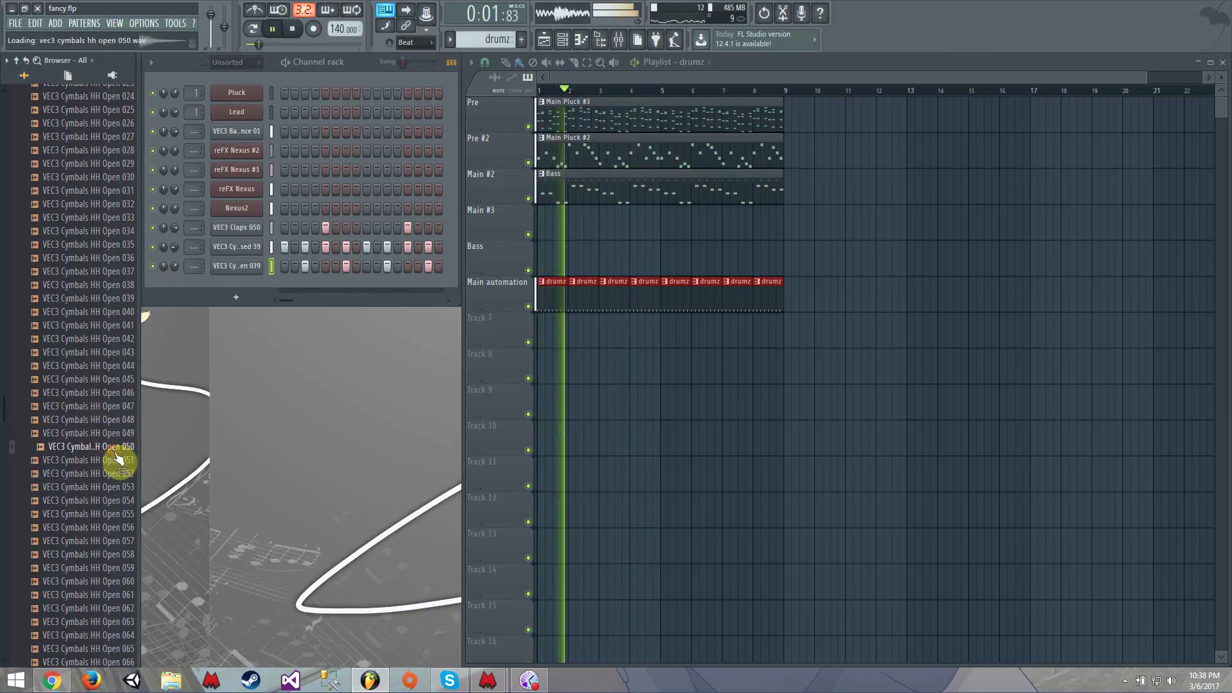
pyautogui.click(114, 461)
pyautogui.click(117, 474)
pyautogui.click(116, 487)
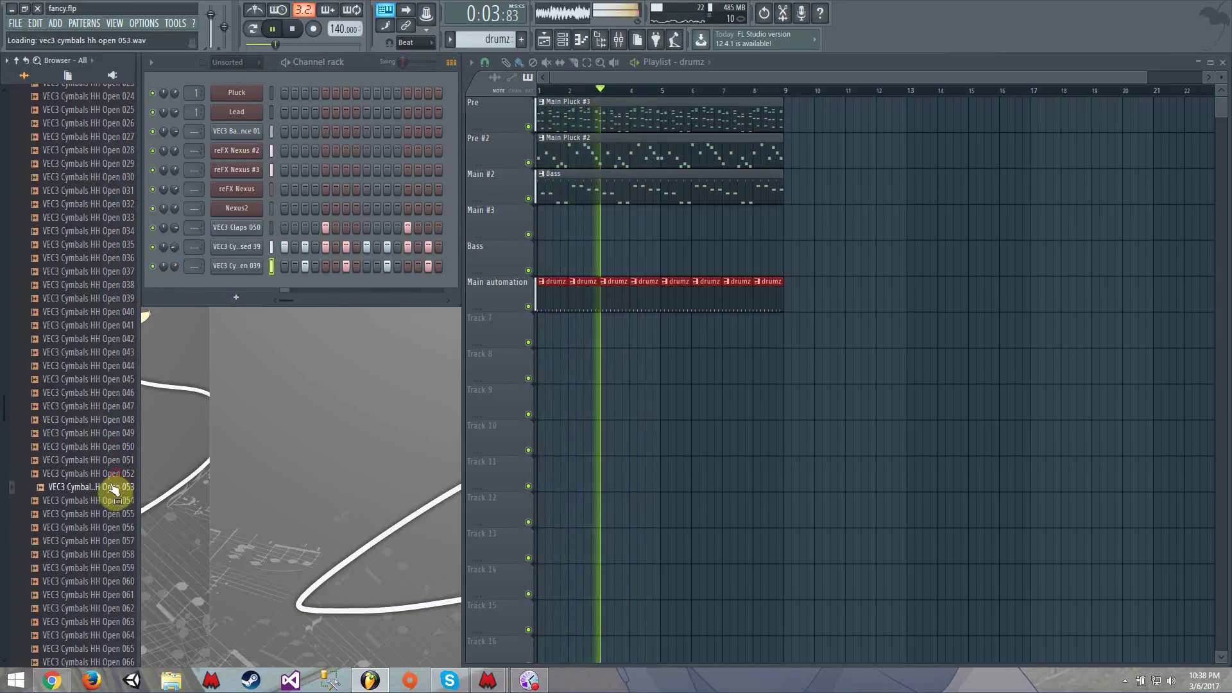
pyautogui.click(109, 500)
pyautogui.click(110, 514)
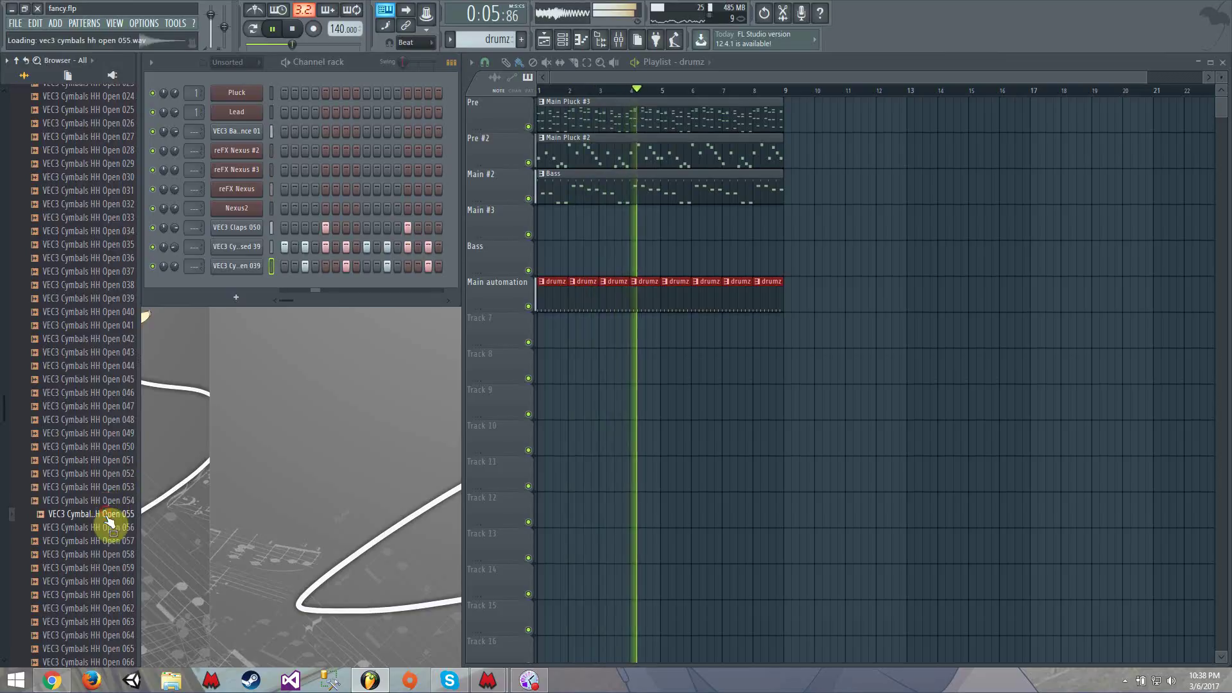
pyautogui.click(111, 528)
# Step: Replace the open hi-hat sample with VEC3 Cymbals HH Open 057 and set its volume to about 60%
pyautogui.press('space')
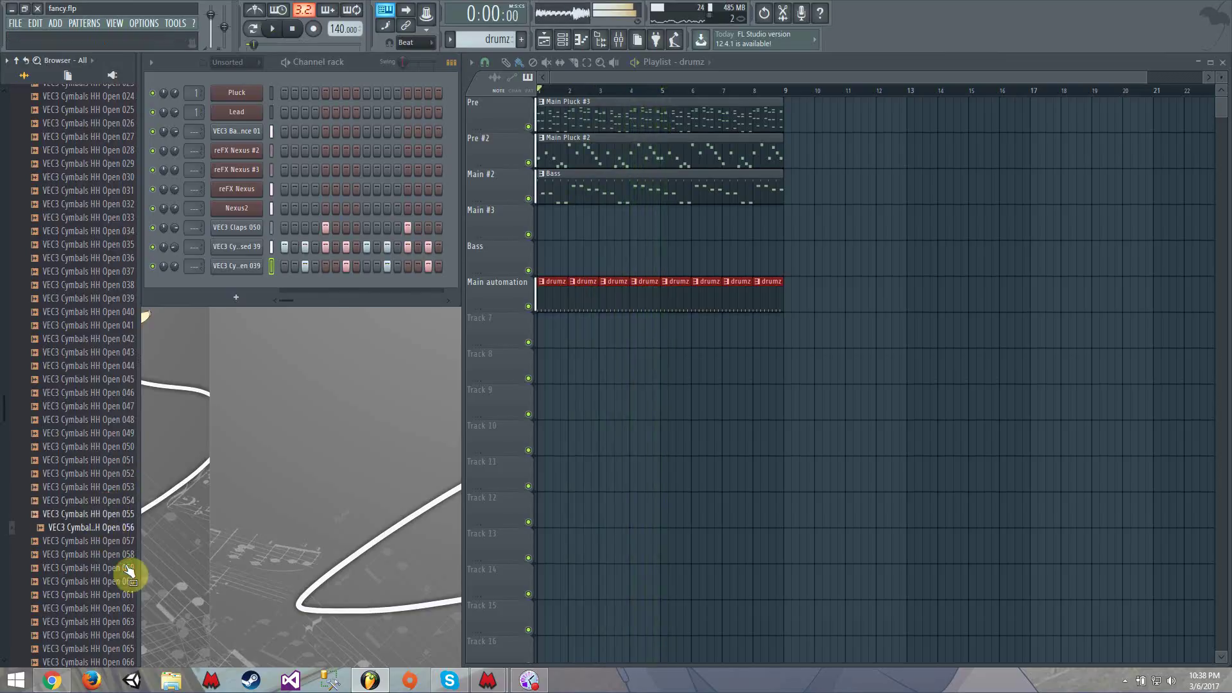
pyautogui.scroll(-6, 124, 565)
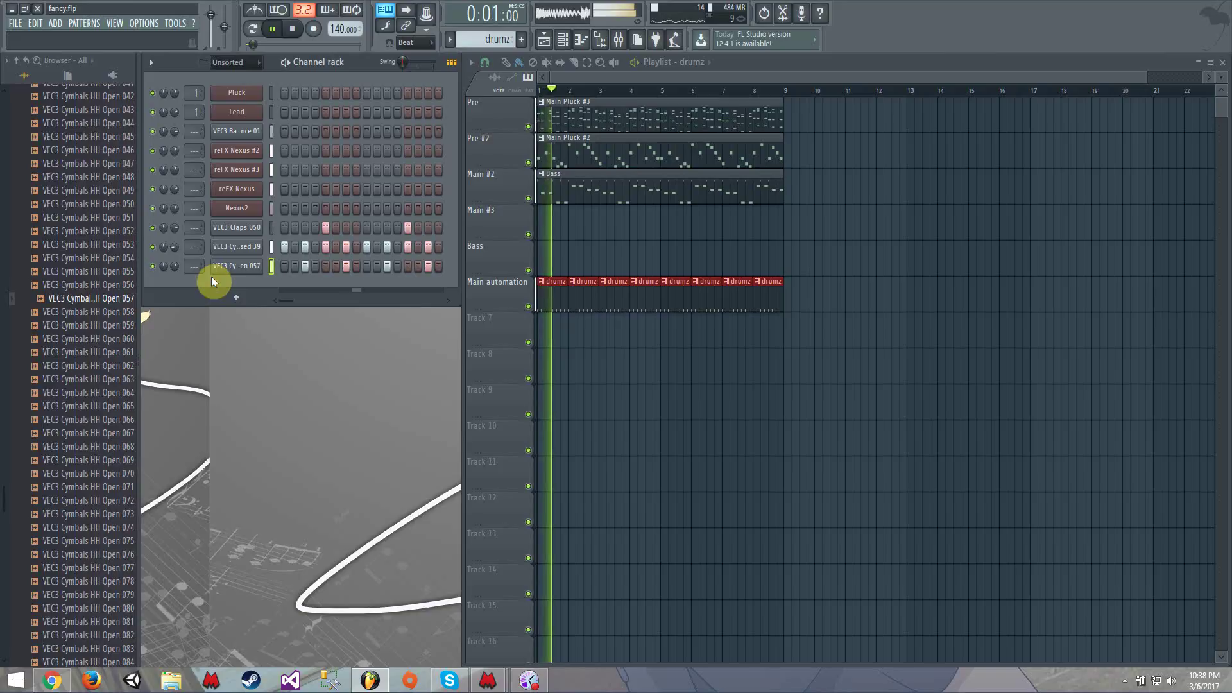
pyautogui.moveTo(174, 266); pyautogui.dragTo(174, 257)
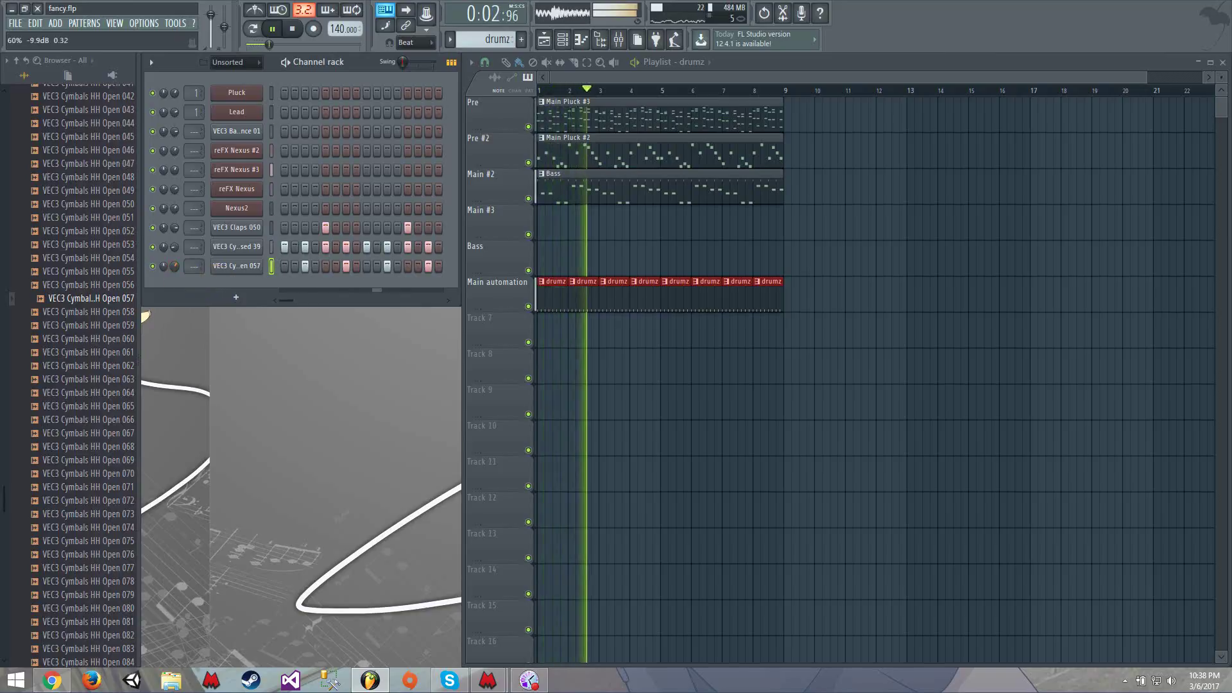
# Step: Add VEC3 Cymbals Ride 31 from the VEC3 Ride folder as a new channel with hits on steps 1, 5, 9 and 13
pyautogui.scroll(15, 104, 305)
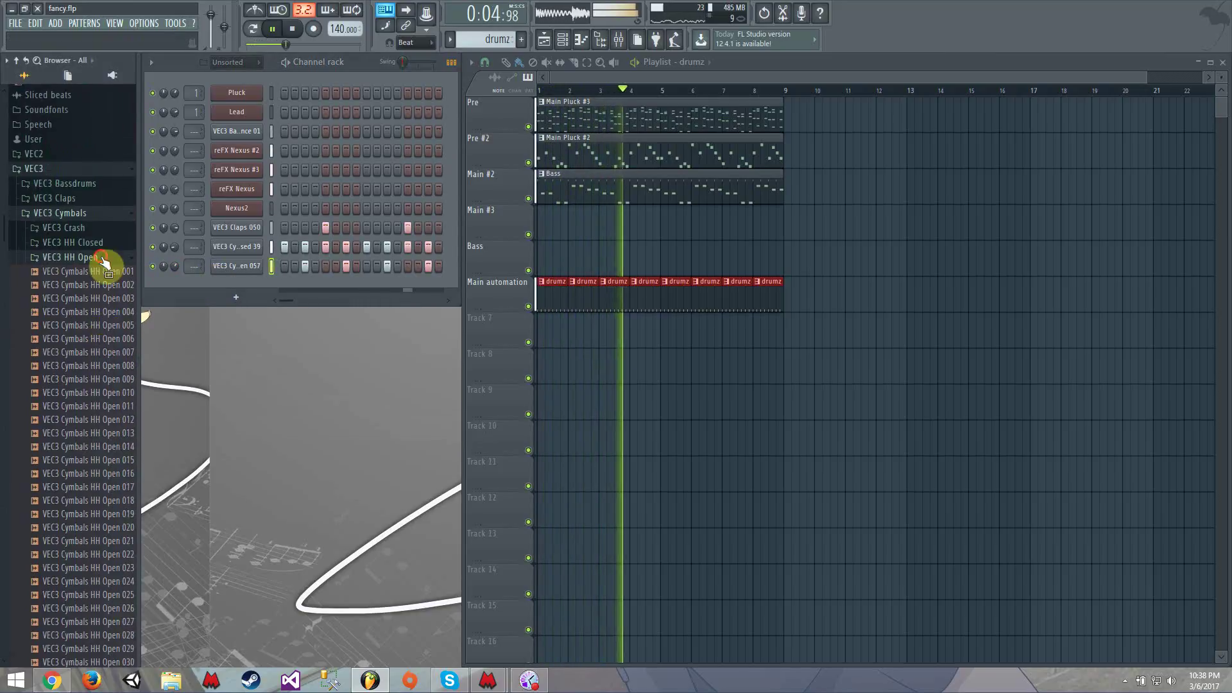
pyautogui.click(71, 218)
pyautogui.click(100, 530)
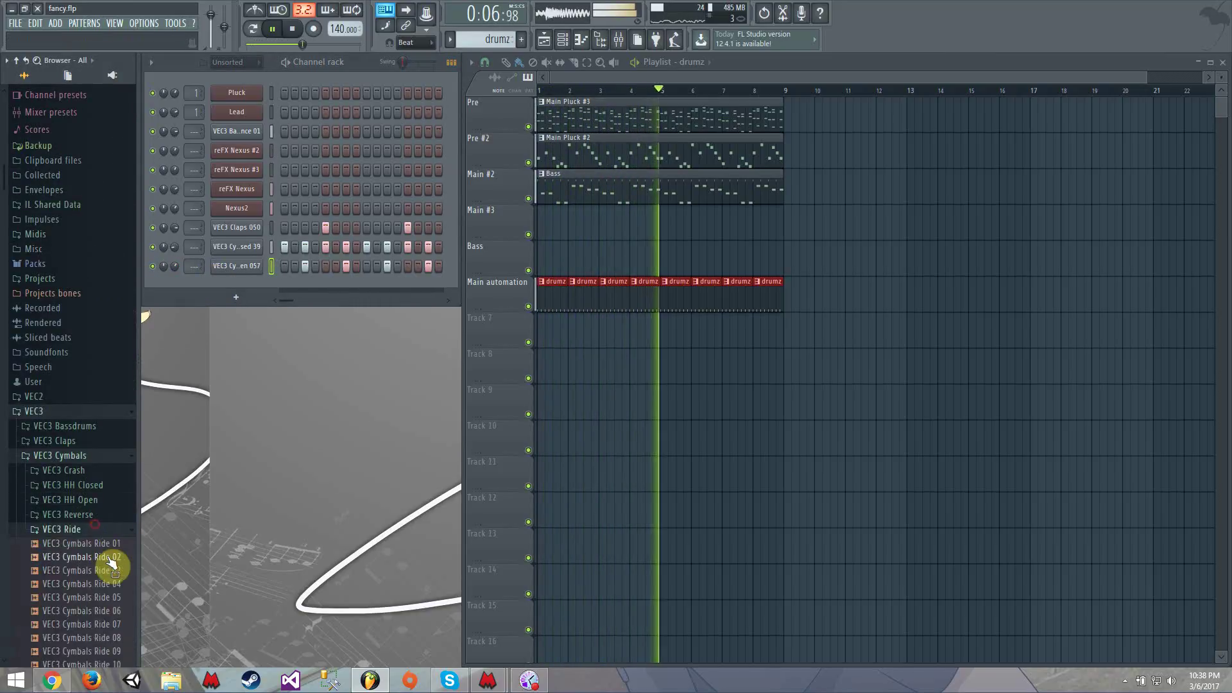
pyautogui.press('space')
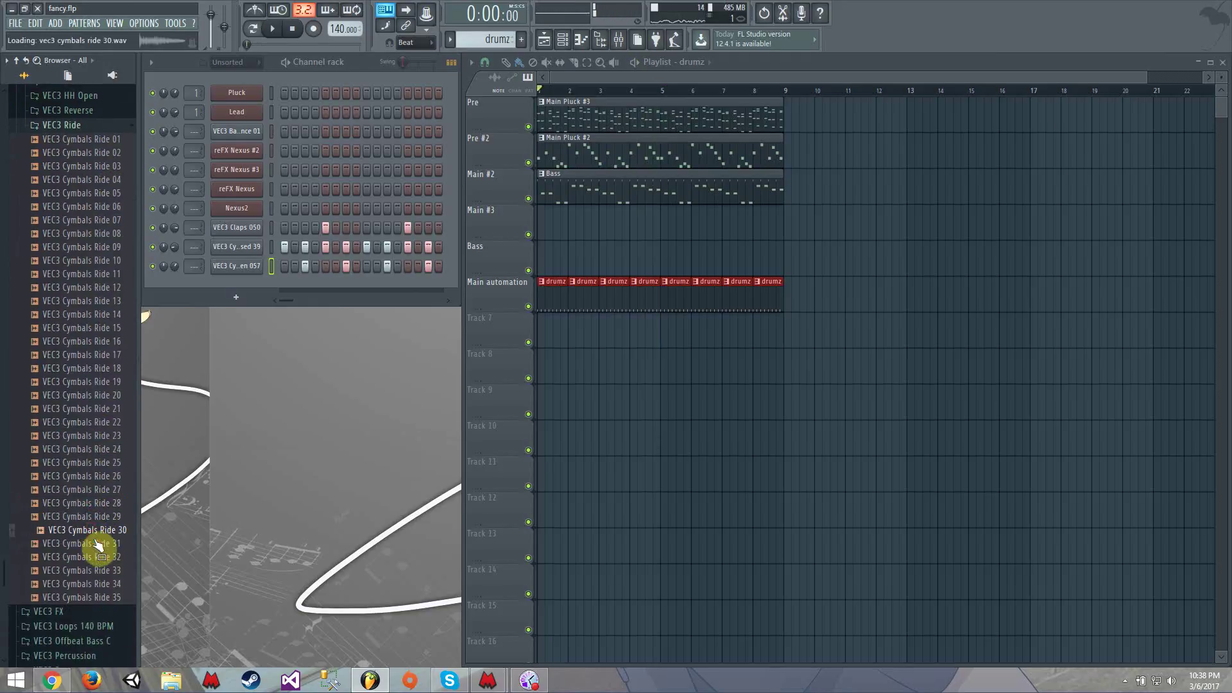
pyautogui.moveTo(194, 314); pyautogui.dragTo(199, 303)
pyautogui.rightClick(237, 285)
pyautogui.click(393, 353)
pyautogui.press('space')
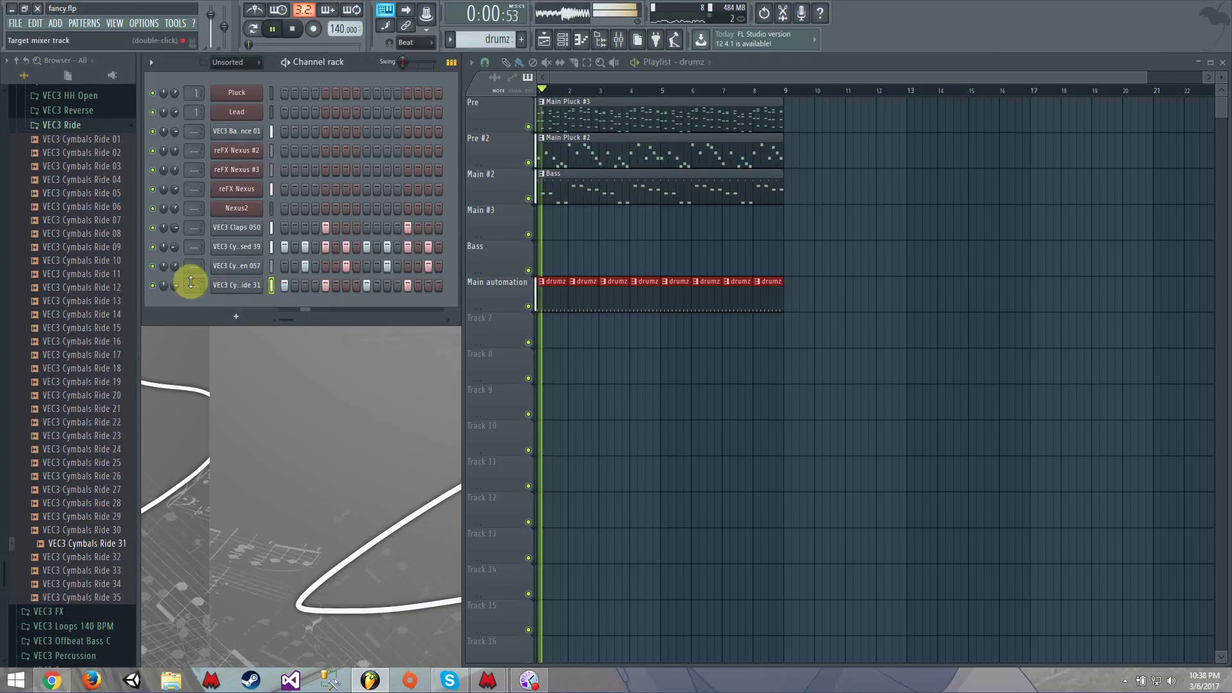
# Step: Audition more ride samples, replace the ride channel's sample with VEC3 Cymbals Ride 22 and collapse the VEC3 Ride folder
pyautogui.press('space')
pyautogui.click(116, 556)
pyautogui.click(117, 570)
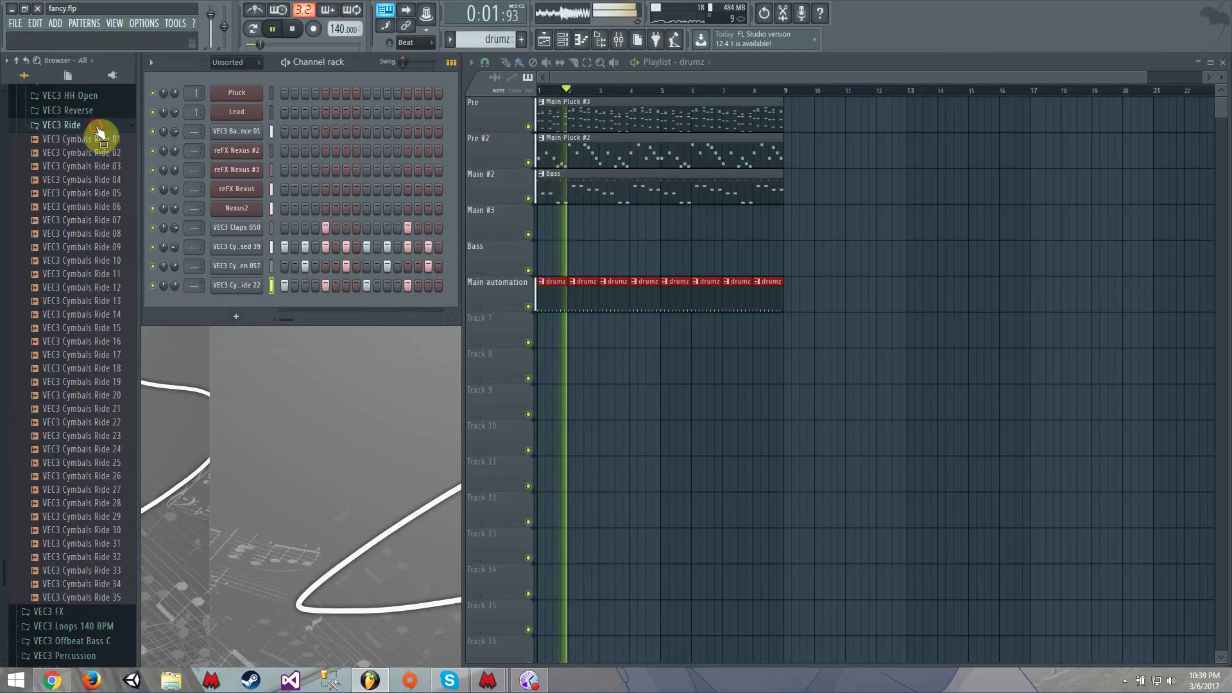
pyautogui.click(98, 127)
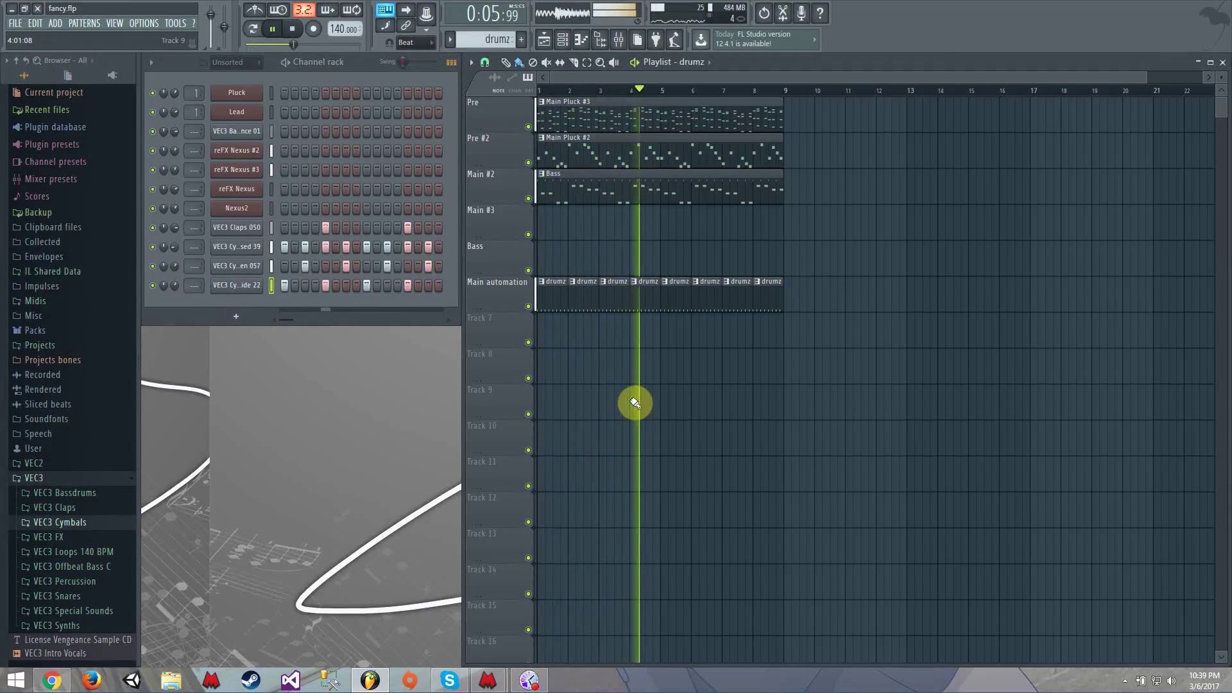
pyautogui.click(596, 217)
pyautogui.click(597, 213)
pyautogui.click(563, 221)
pyautogui.rightClick(612, 215)
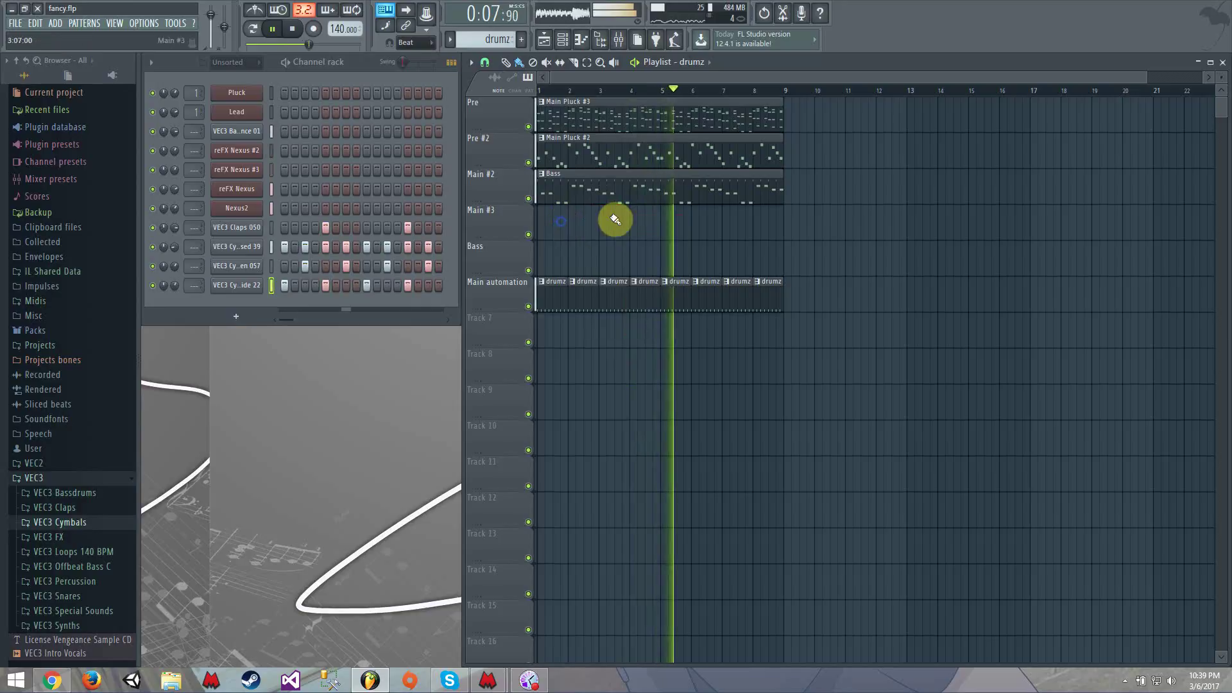
# Step: Select the Bass pattern, show note previews in the channel rack and lower the reFX Nexus #3 volume
pyautogui.click(609, 189)
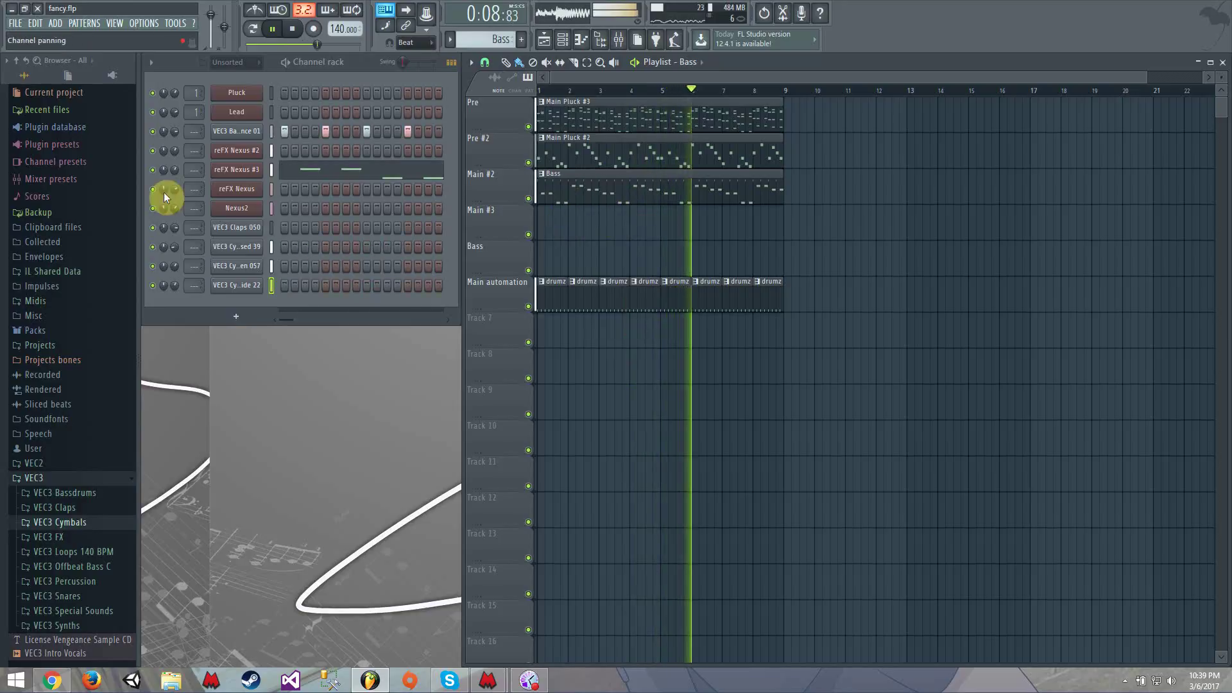
pyautogui.click(451, 62)
pyautogui.moveTo(175, 170); pyautogui.dragTo(175, 180)
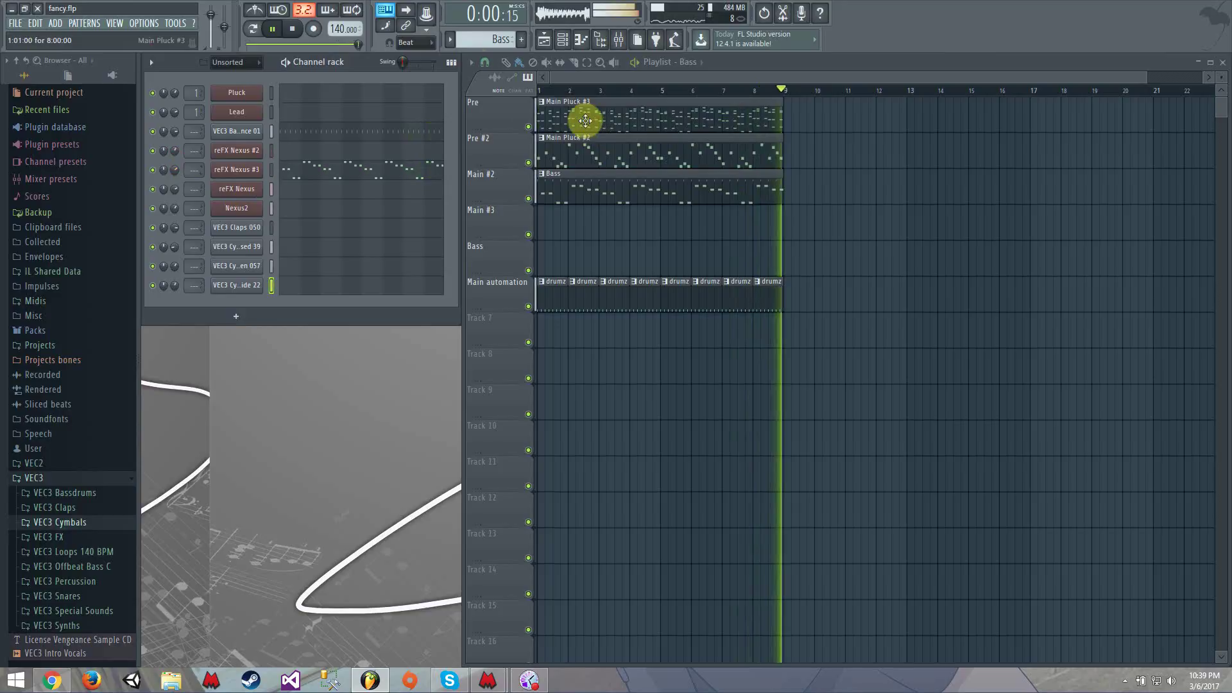
# Step: Select the drumz pattern and adjust the volumes of the claps and closed hi-hat channels during playback
pyautogui.click(496, 40)
pyautogui.click(518, 159)
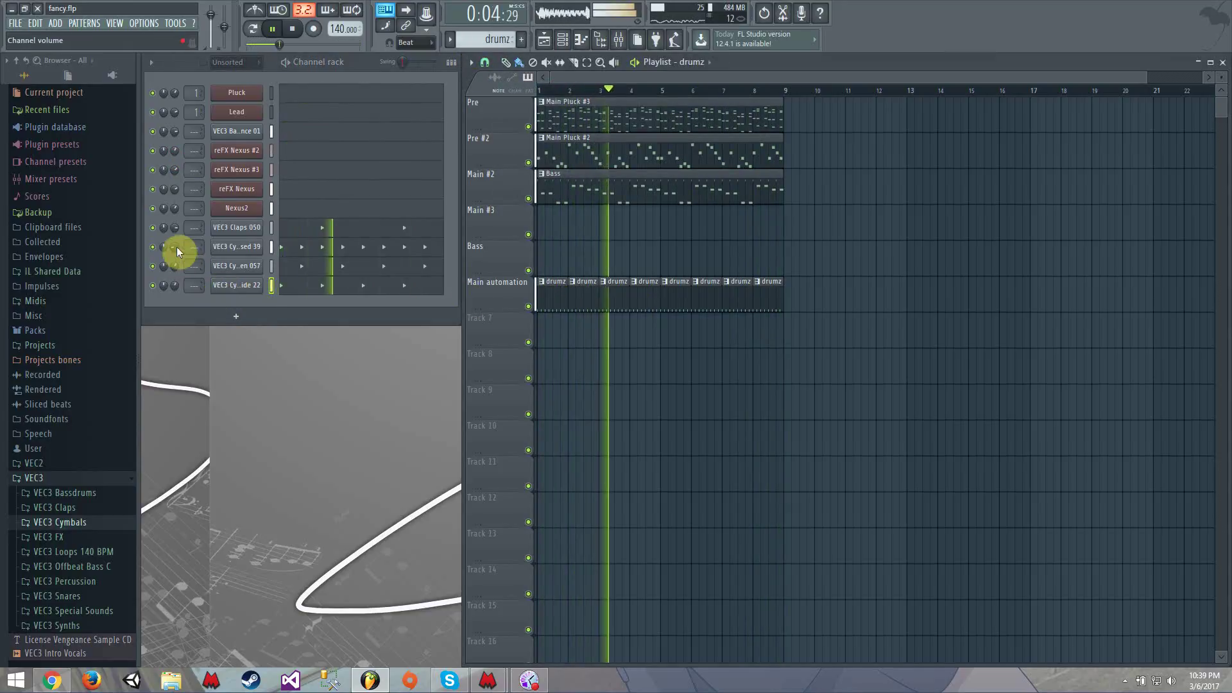
pyautogui.moveTo(174, 229); pyautogui.dragTo(171, 321)
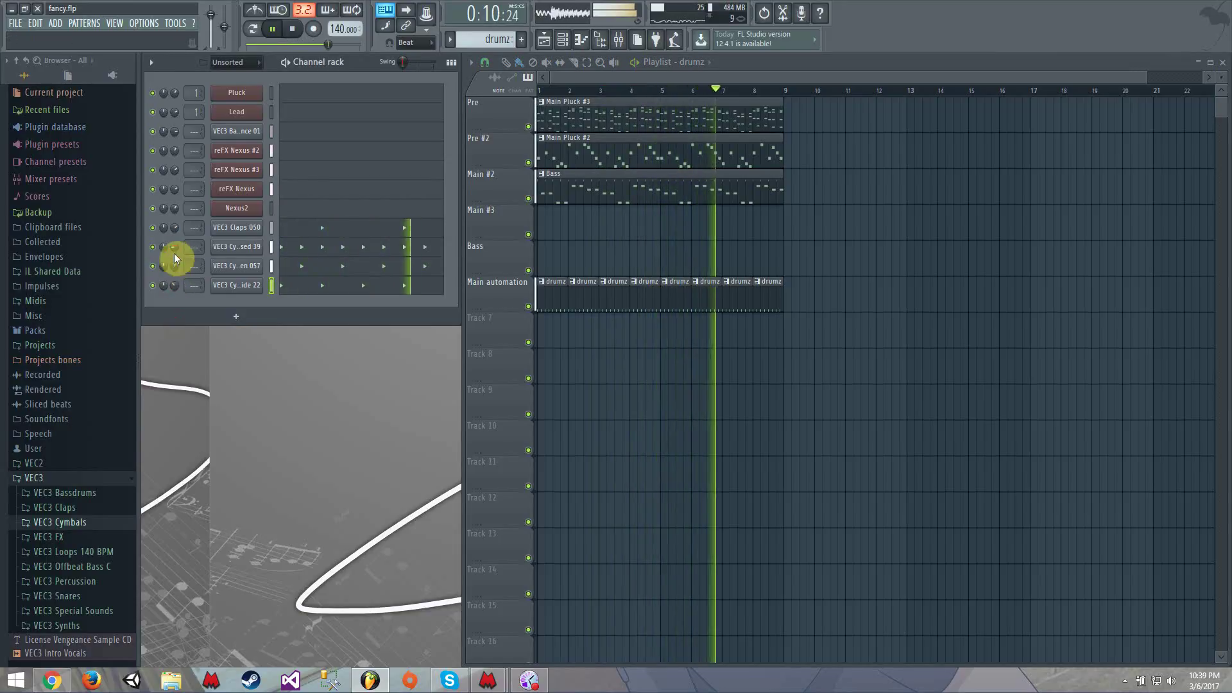
pyautogui.moveTo(174, 249); pyautogui.dragTo(174, 251)
# Step: Place the Main Lead pattern on the Main #3 track and the Main Pluck pattern on the Bass track, both from bar 1
pyautogui.click(581, 113)
pyautogui.rightClick(504, 44)
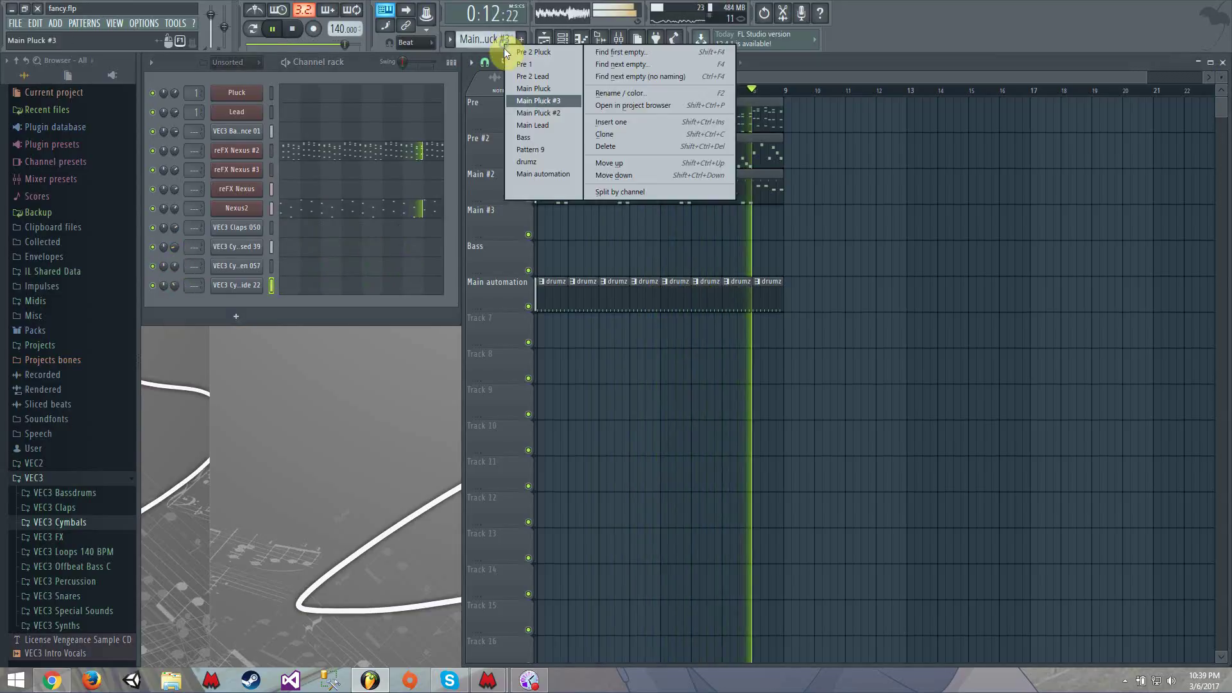
pyautogui.click(561, 125)
pyautogui.click(552, 215)
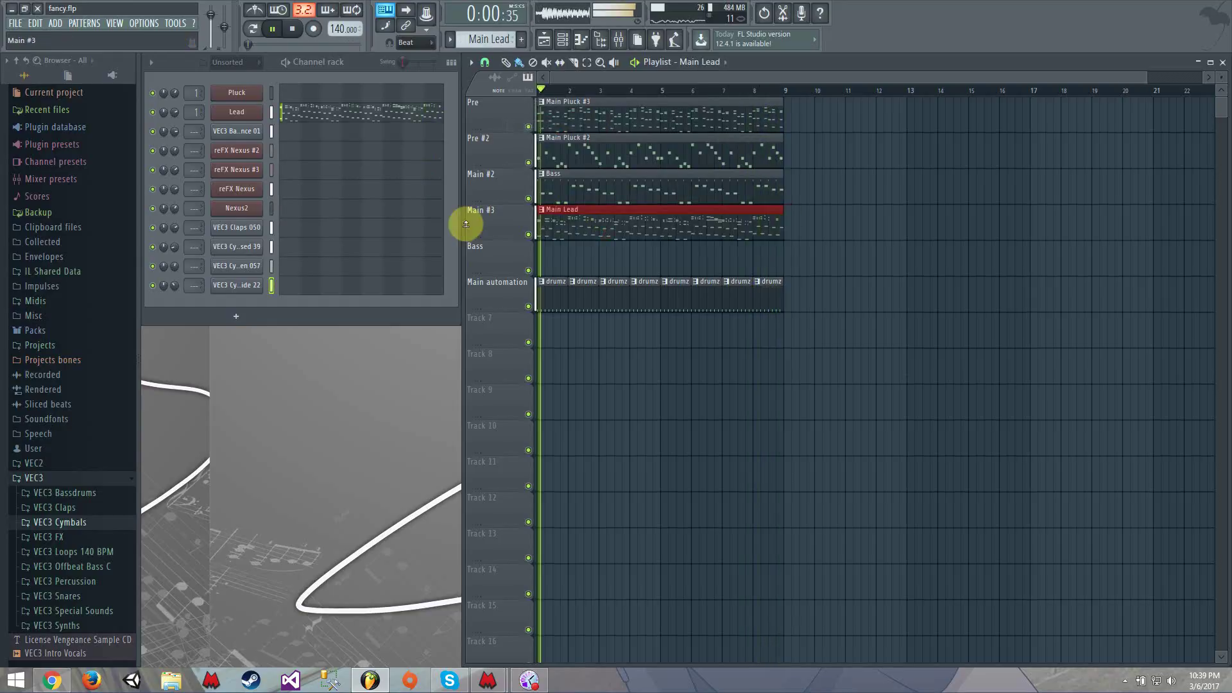
pyautogui.click(495, 40)
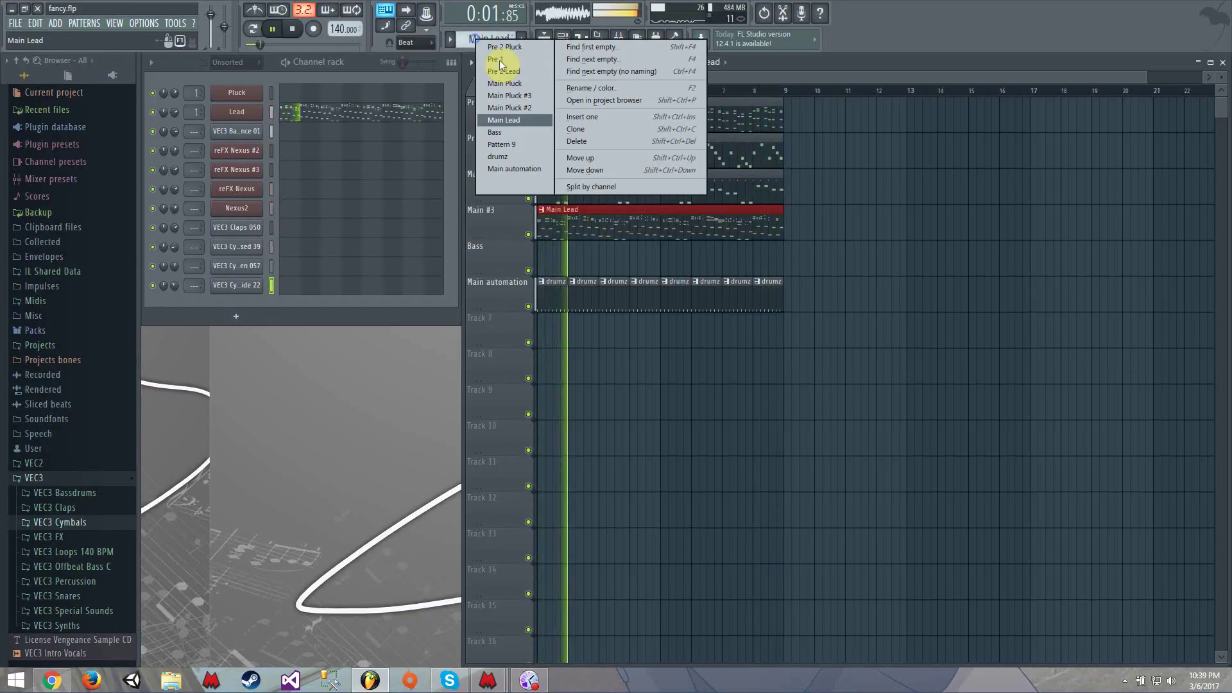
pyautogui.click(538, 90)
pyautogui.click(552, 256)
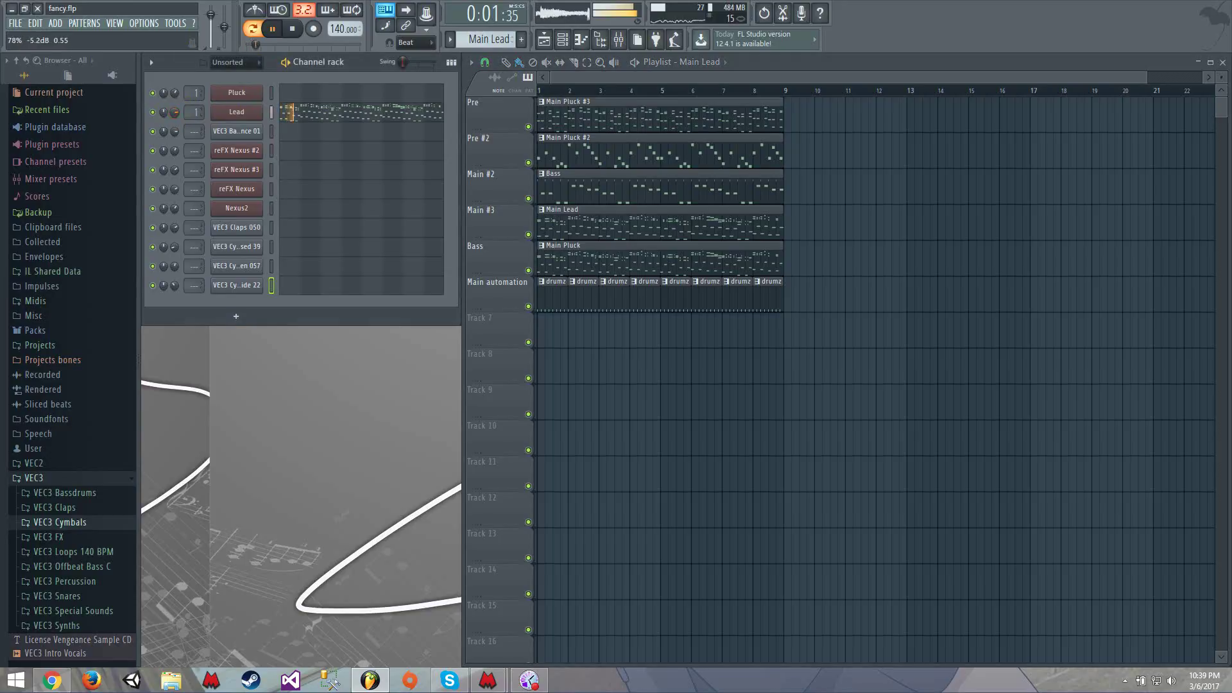
# Step: Look over the Lead channel's notes in the piano roll and adjust the Lead channel's volume during playback
pyautogui.click(238, 115)
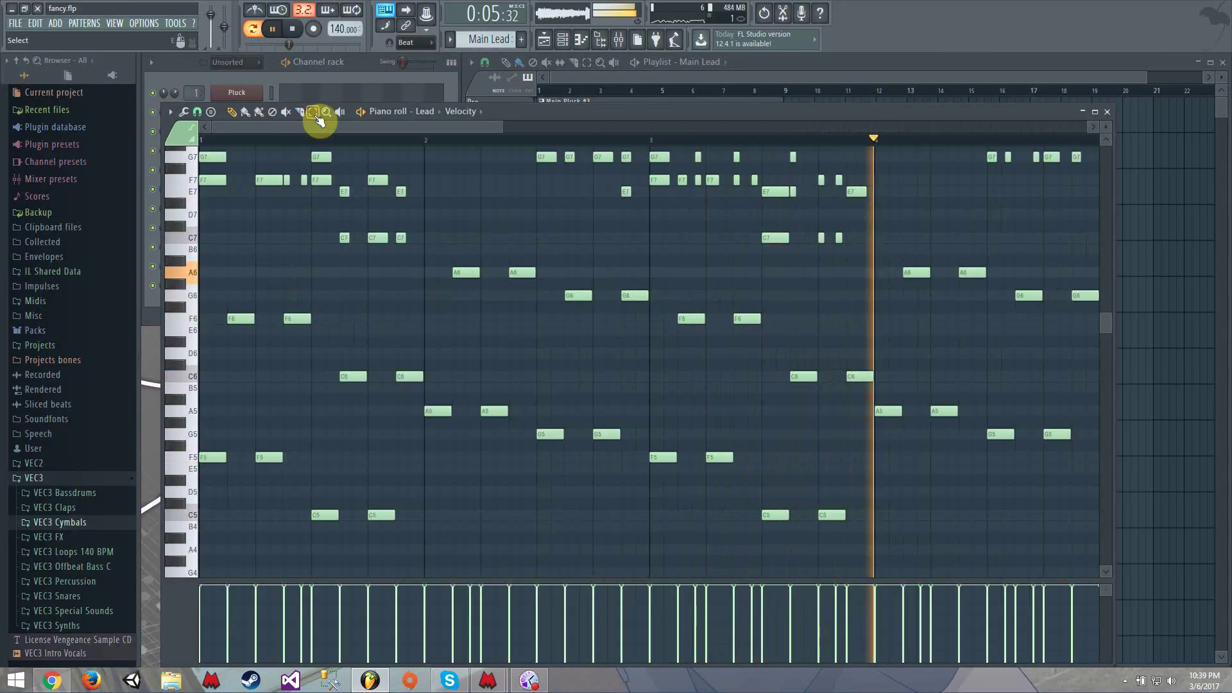
pyautogui.click(1105, 113)
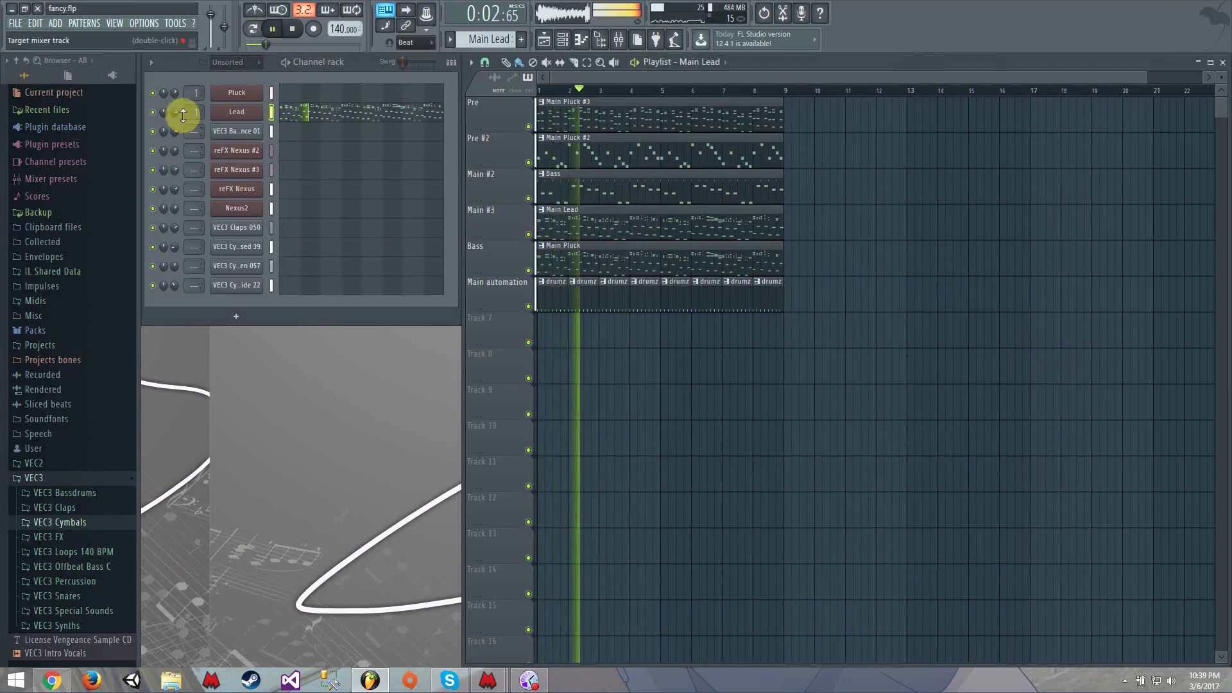
pyautogui.moveTo(175, 113); pyautogui.dragTo(174, 98)
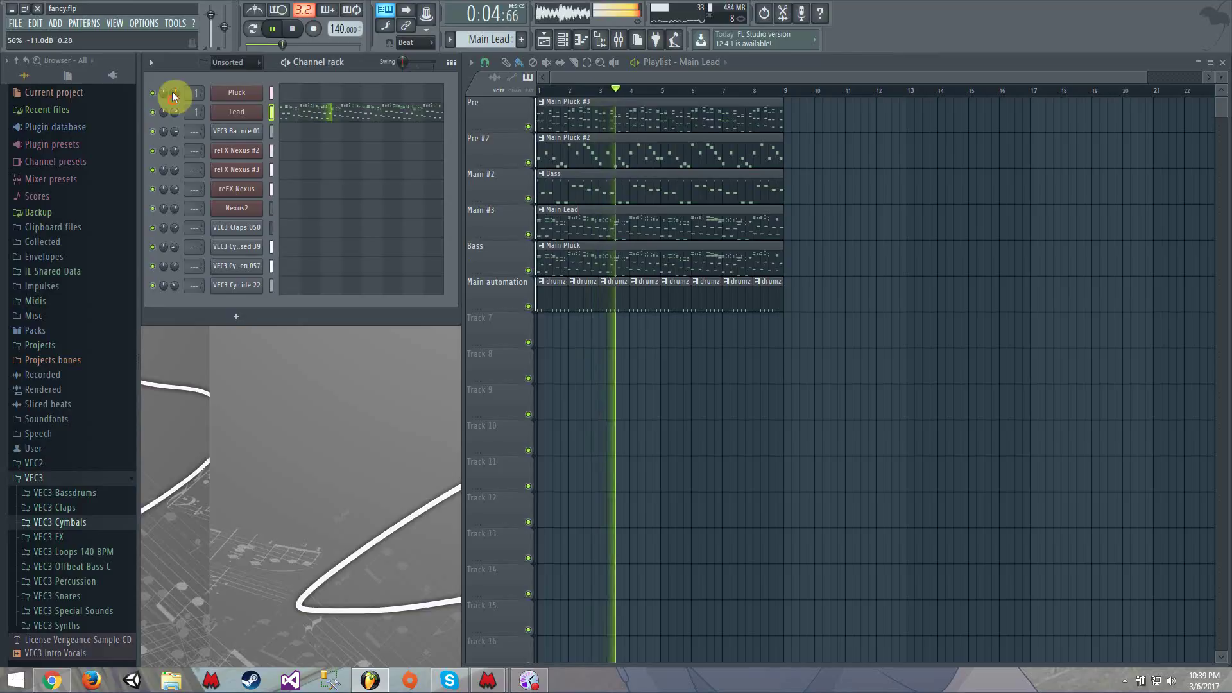
# Step: Select the Main Pluck #3 pattern, set the Nexus2 volume to about 46% and adjust the reFX Nexus #2 volume
pyautogui.click(579, 111)
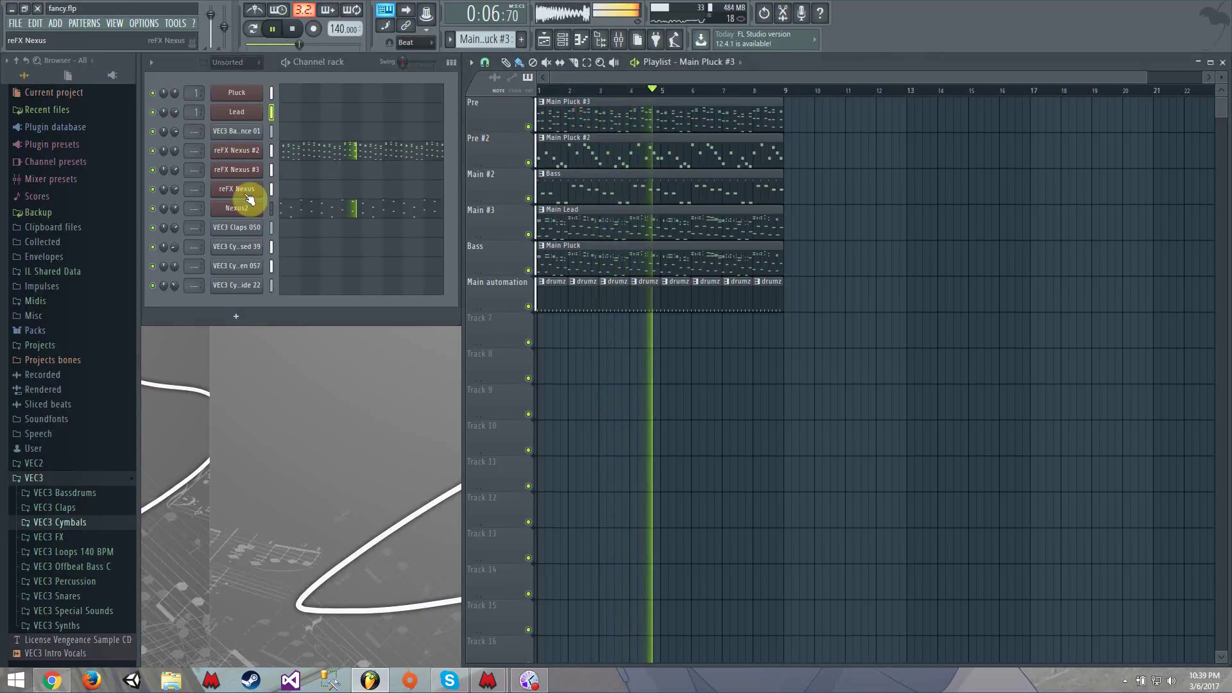
pyautogui.moveTo(176, 210); pyautogui.dragTo(176, 223)
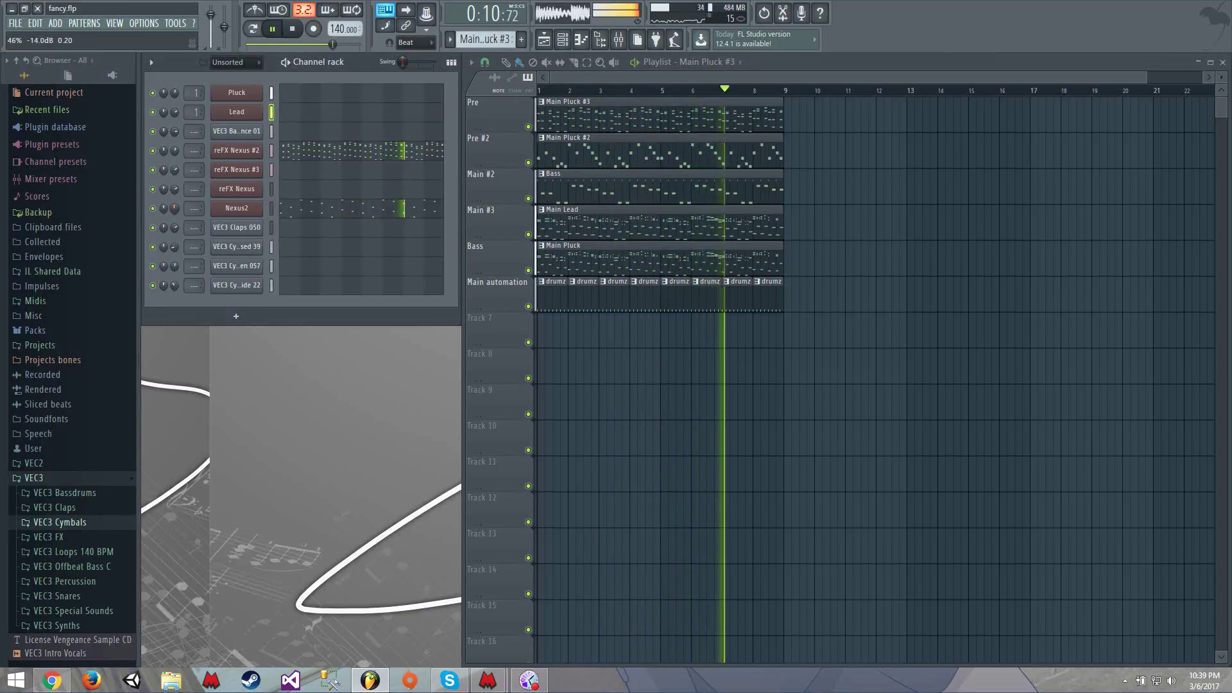
pyautogui.moveTo(175, 151); pyautogui.dragTo(175, 160)
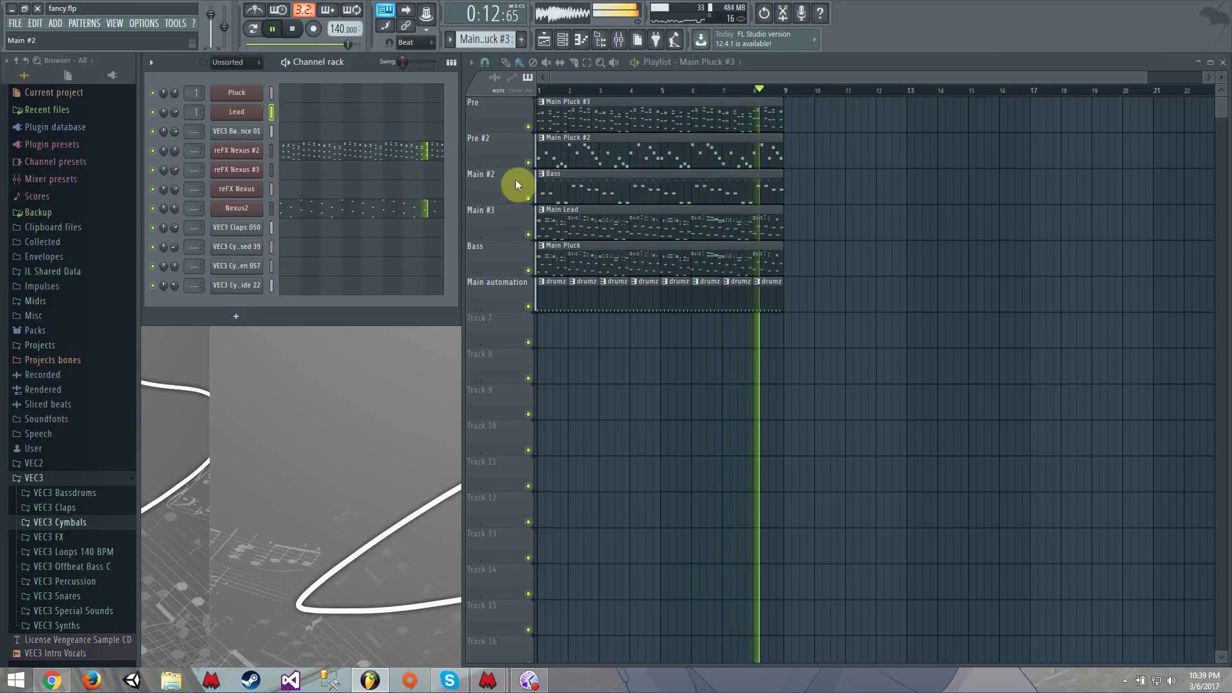
# Step: Mute and unmute the Pre #2 and Pre tracks during playback to compare the Main Pluck #2 and Main Pluck #3 parts
pyautogui.click(550, 156)
pyautogui.click(529, 163)
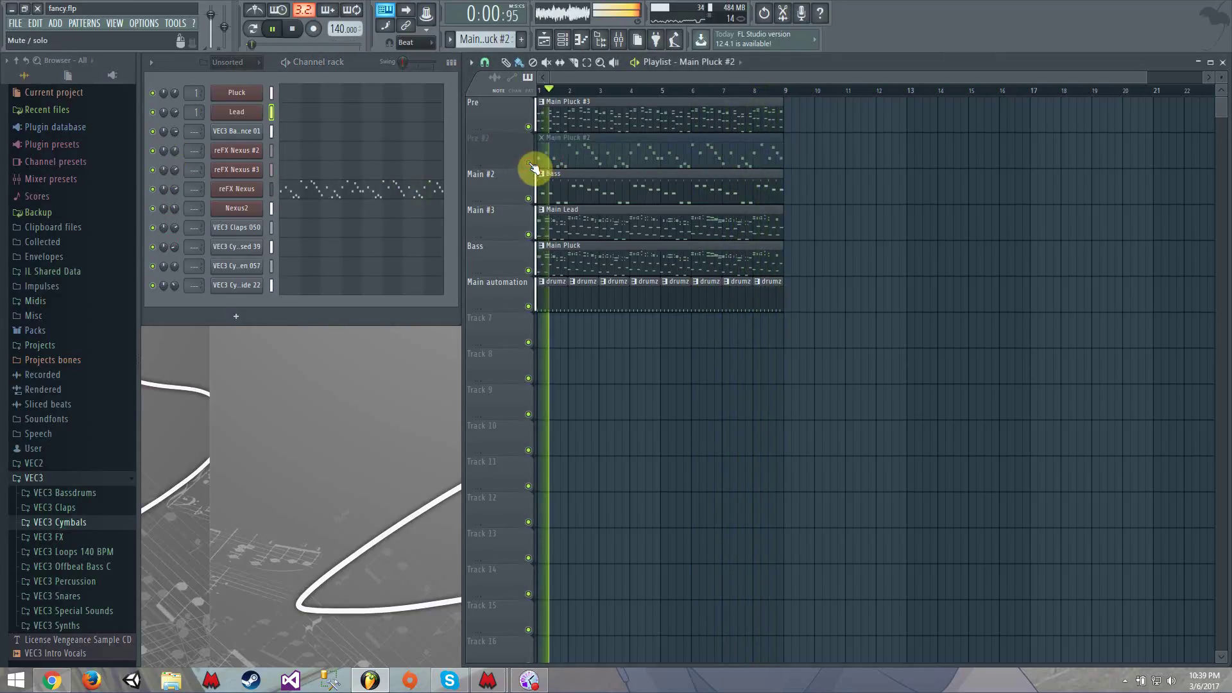
pyautogui.click(530, 127)
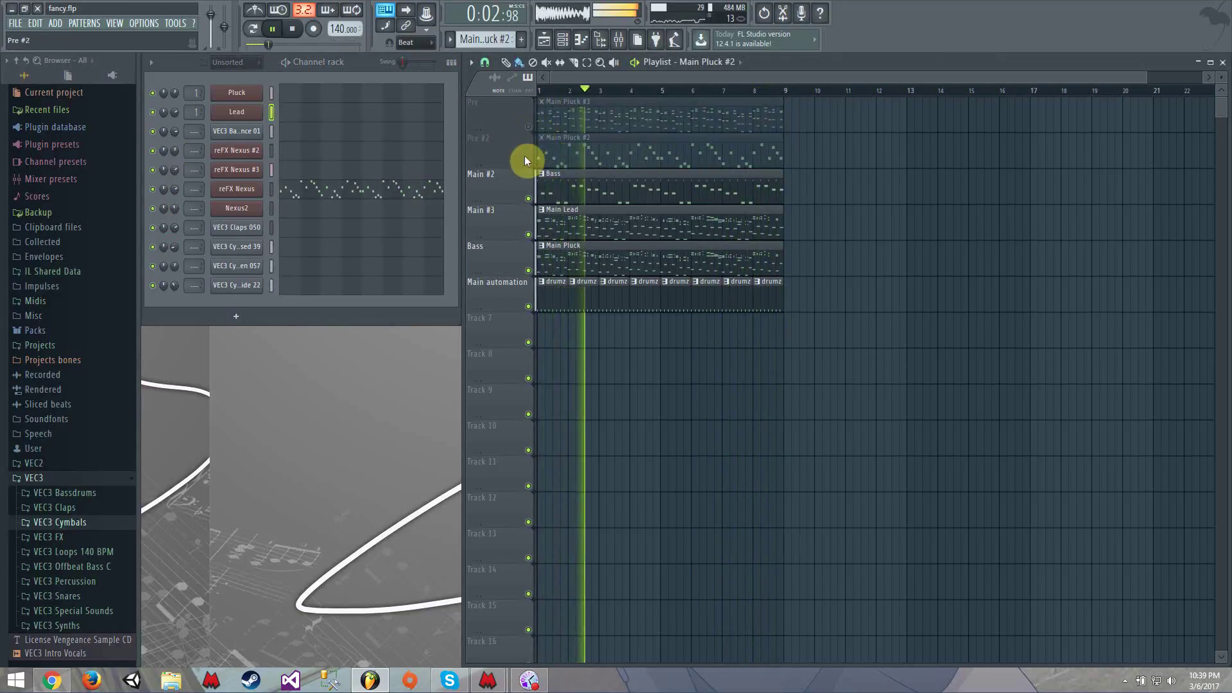
pyautogui.click(529, 162)
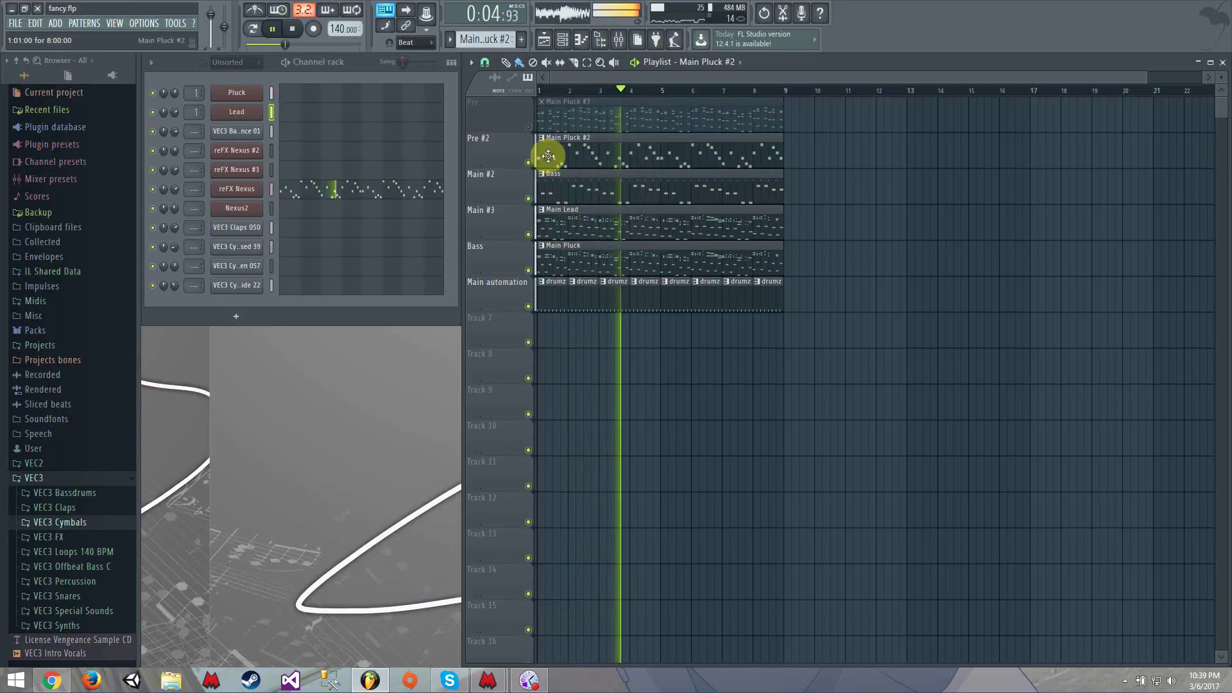
pyautogui.click(530, 128)
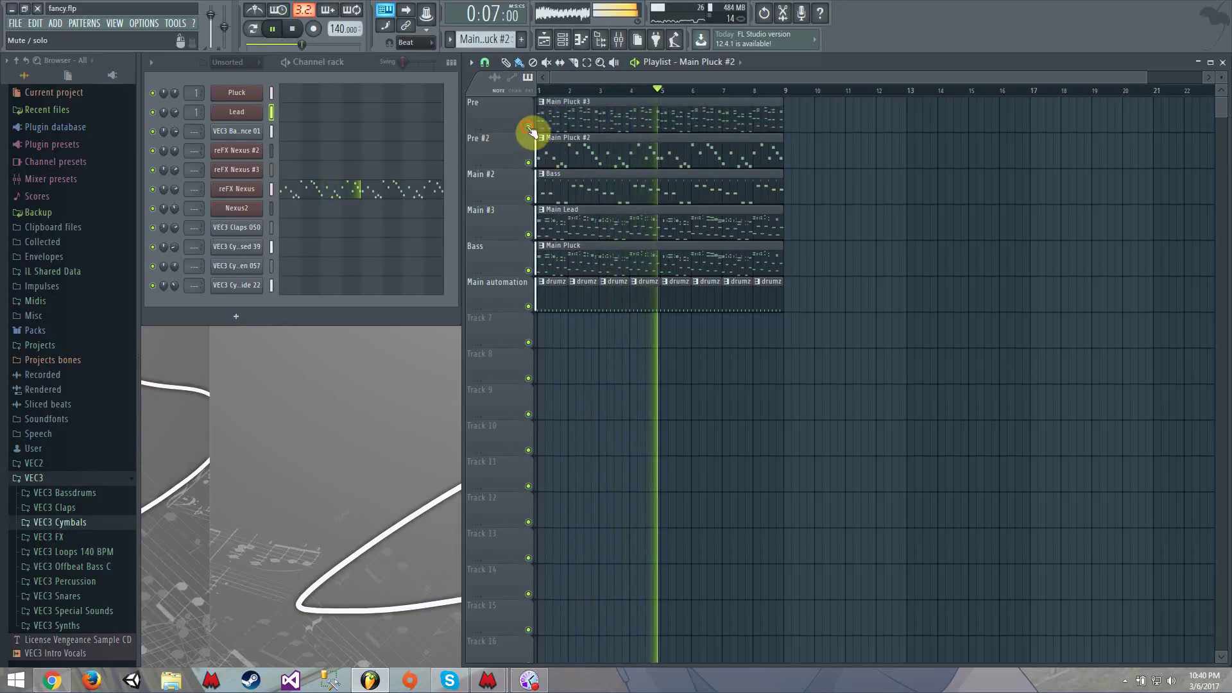
pyautogui.click(549, 120)
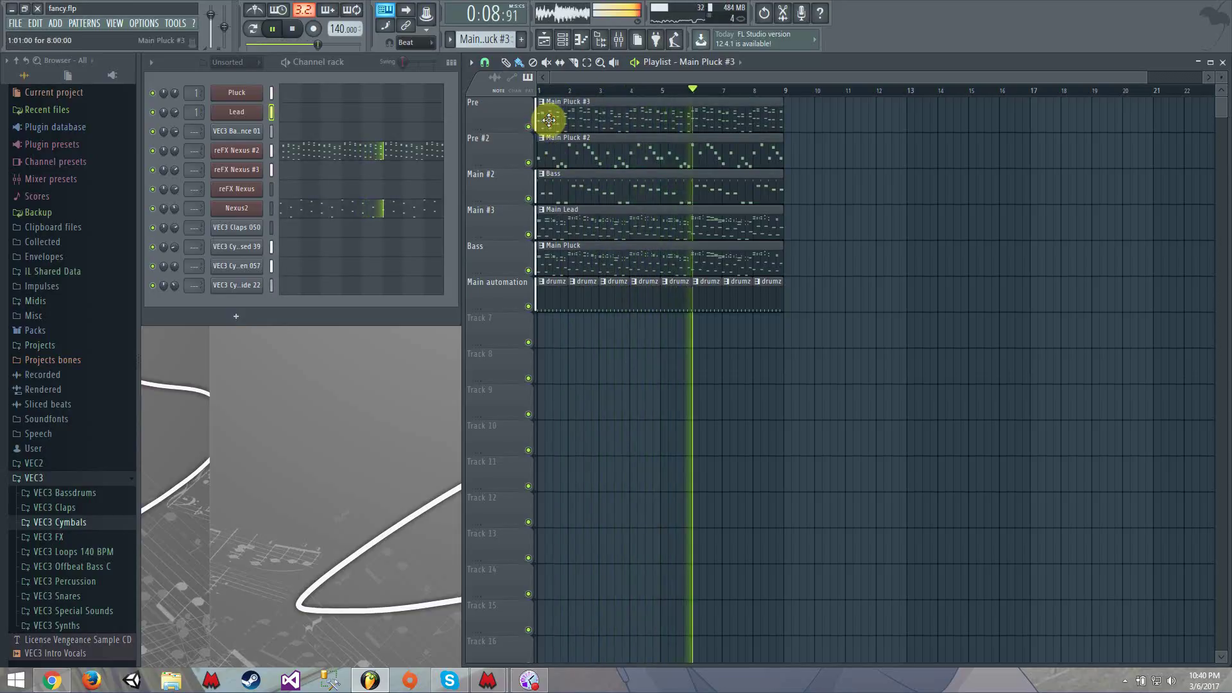
# Step: Delete the Main Pluck, Main Lead and all drumz clips from the playlist
pyautogui.rightClick(584, 251)
pyautogui.rightClick(581, 231)
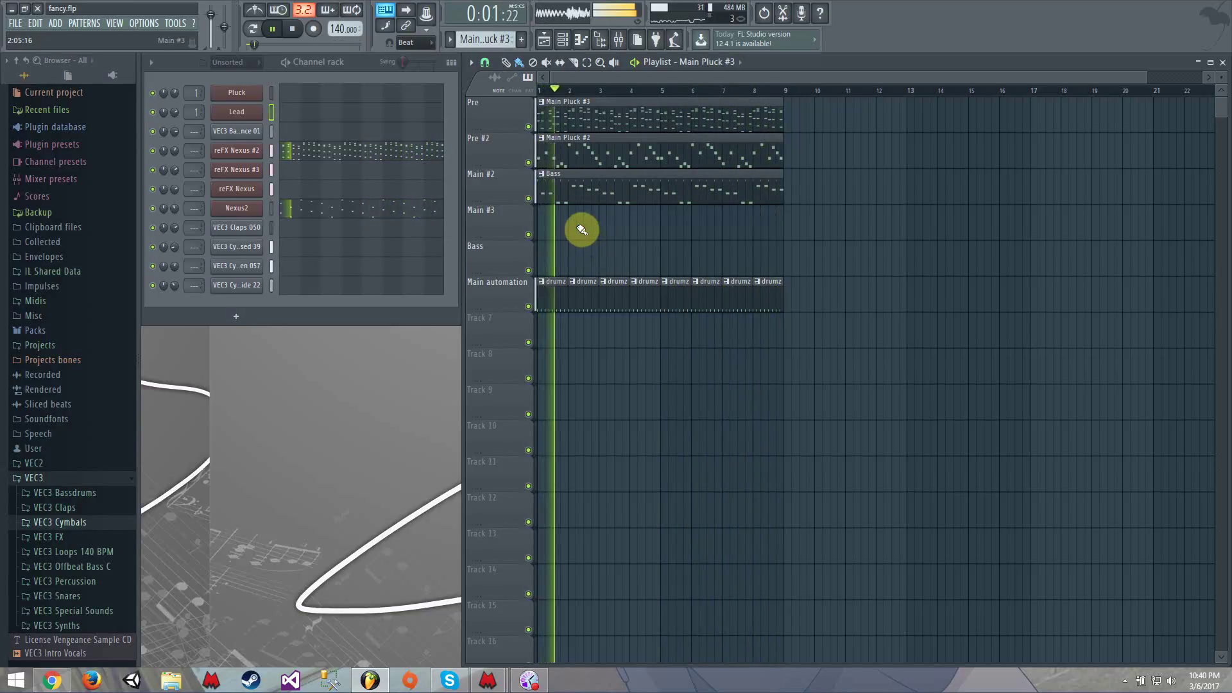
pyautogui.rightClick(557, 296)
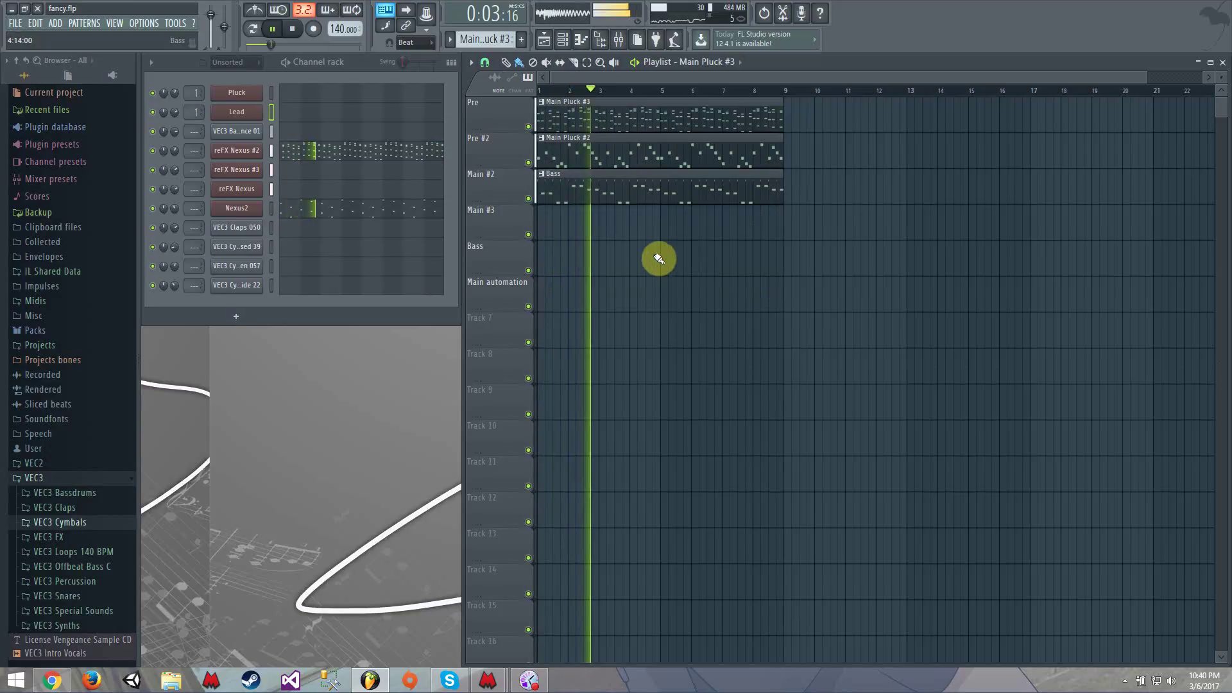
pyautogui.click(619, 208)
pyautogui.rightClick(622, 208)
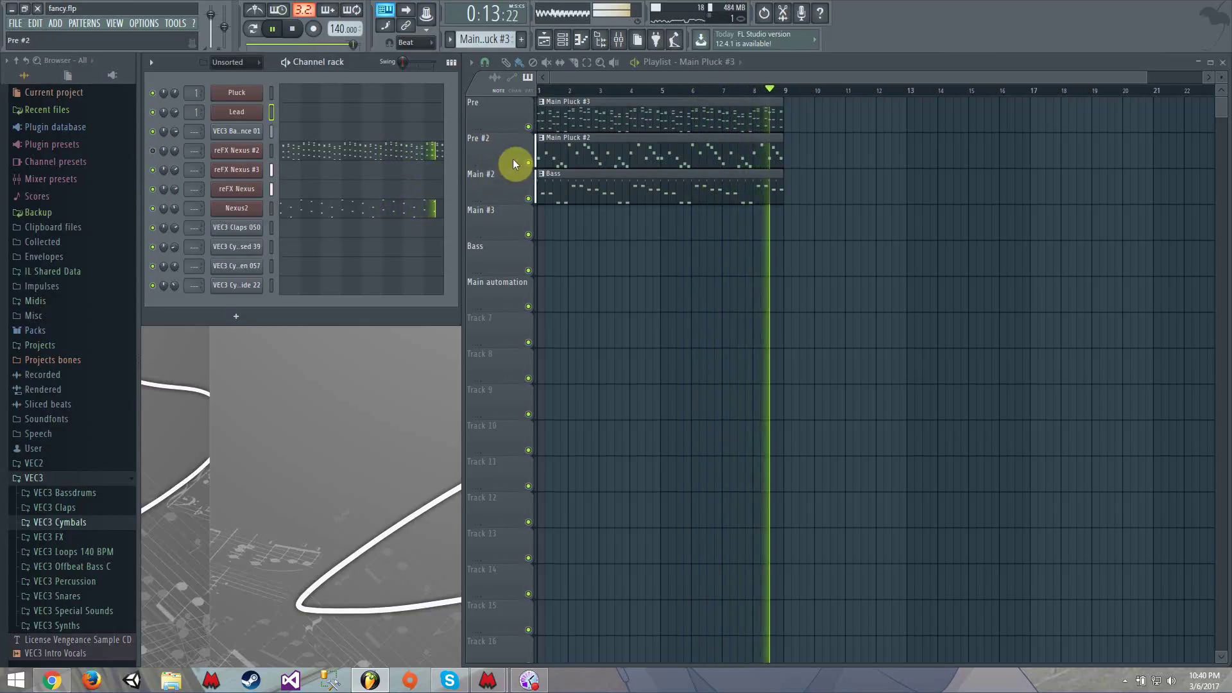
# Step: Mute and unmute the Pre #2 track during playback, and play the Main Pluck #2 pattern on its own
pyautogui.click(528, 162)
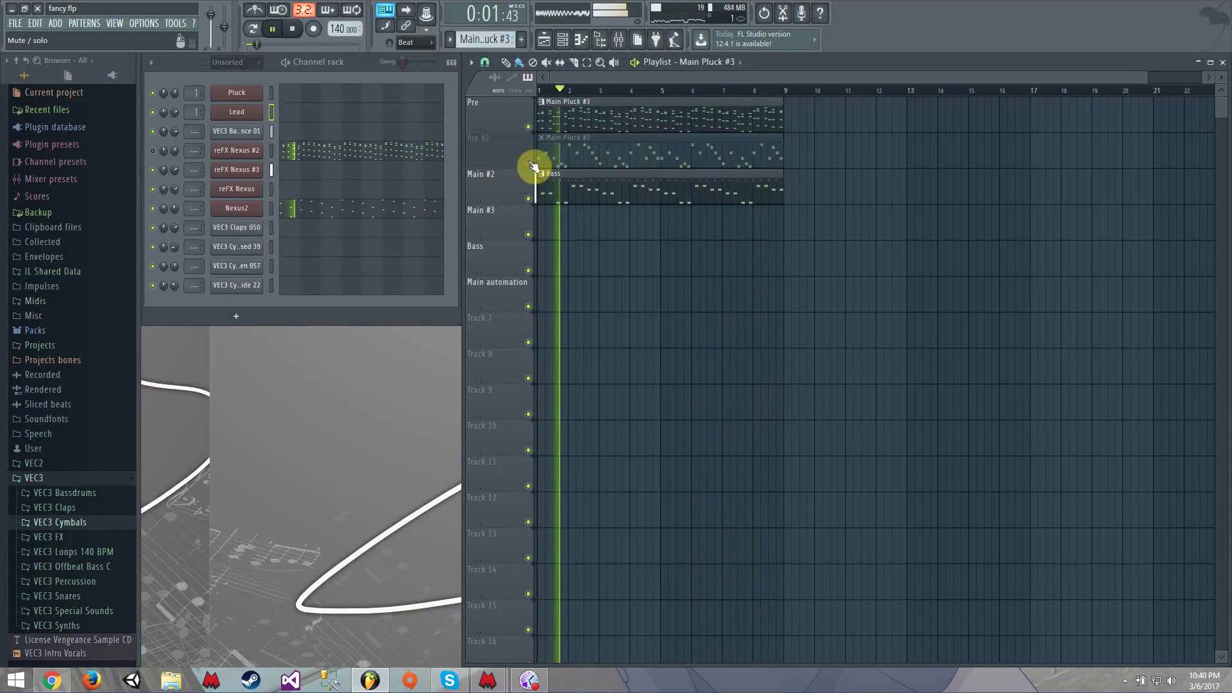
pyautogui.click(529, 163)
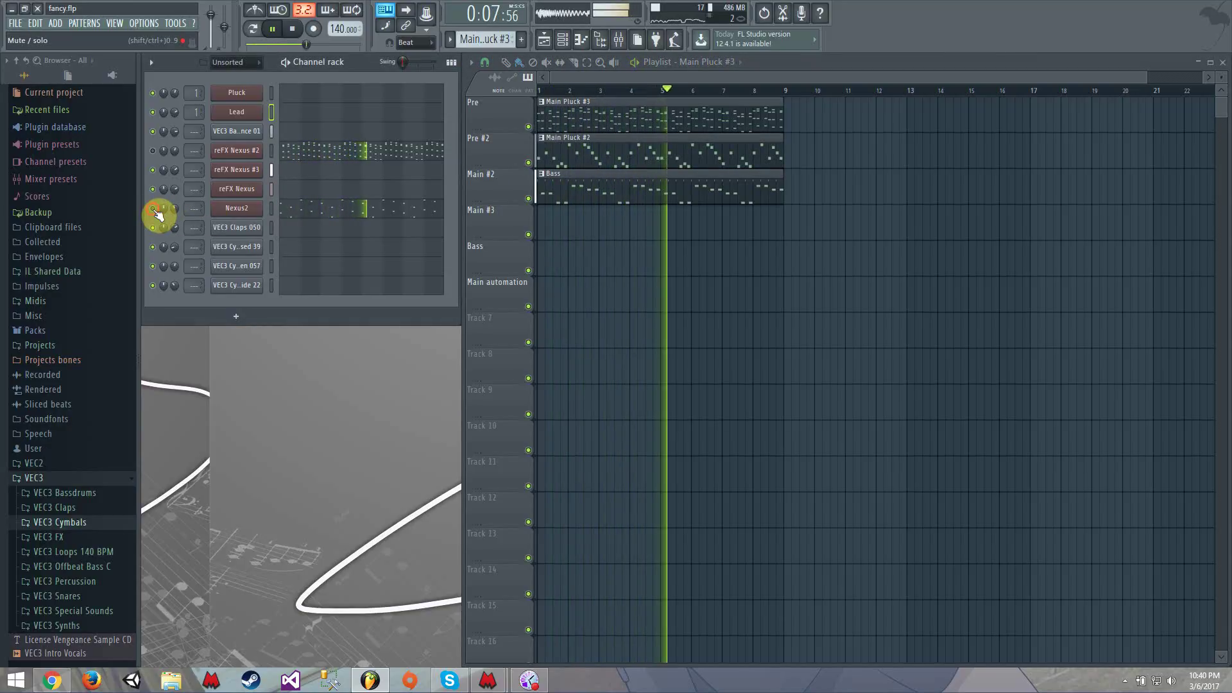
pyautogui.press('space')
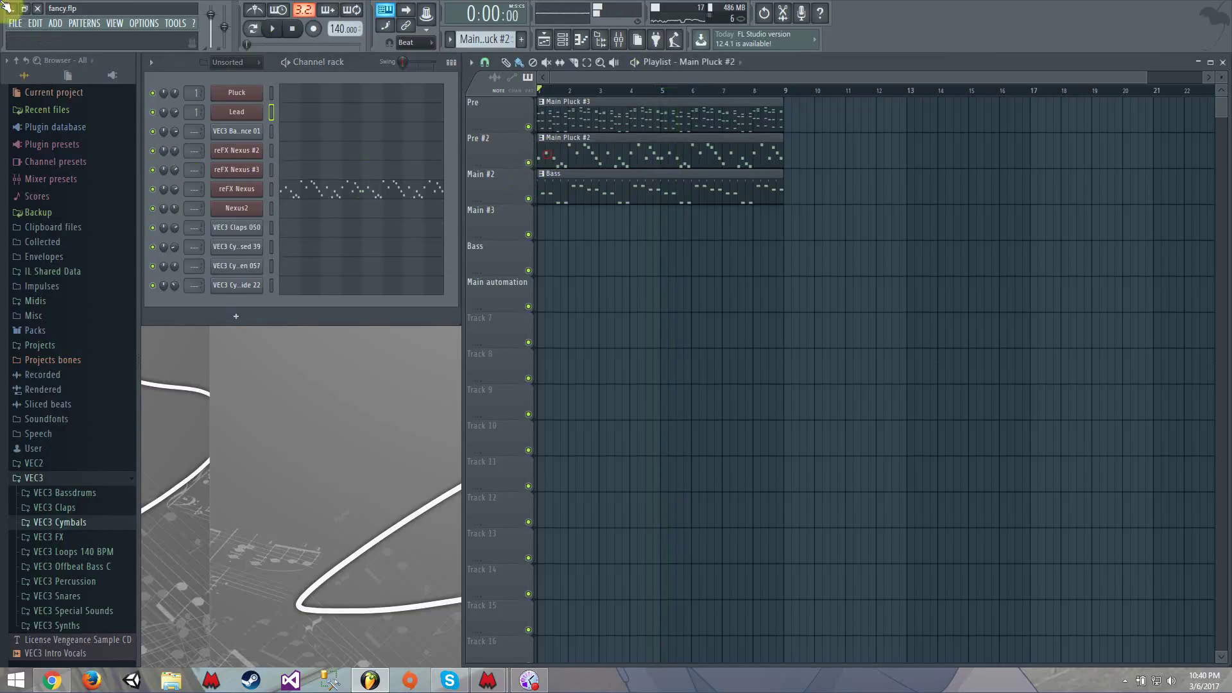
pyautogui.click(8, 27)
pyautogui.click(415, 362)
pyautogui.press('space')
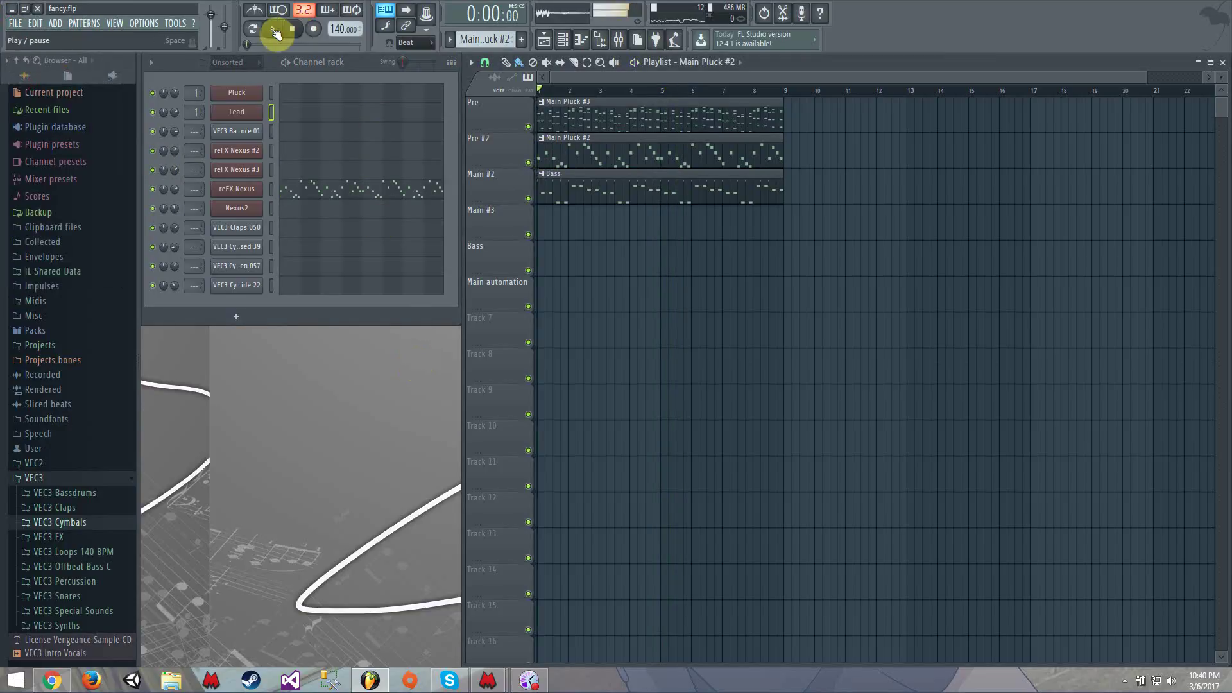
# Step: Copy all Pluck notes from the Main Pluck pattern into the Main Pluck #2 pattern and mute the Pluck channel
pyautogui.click(498, 40)
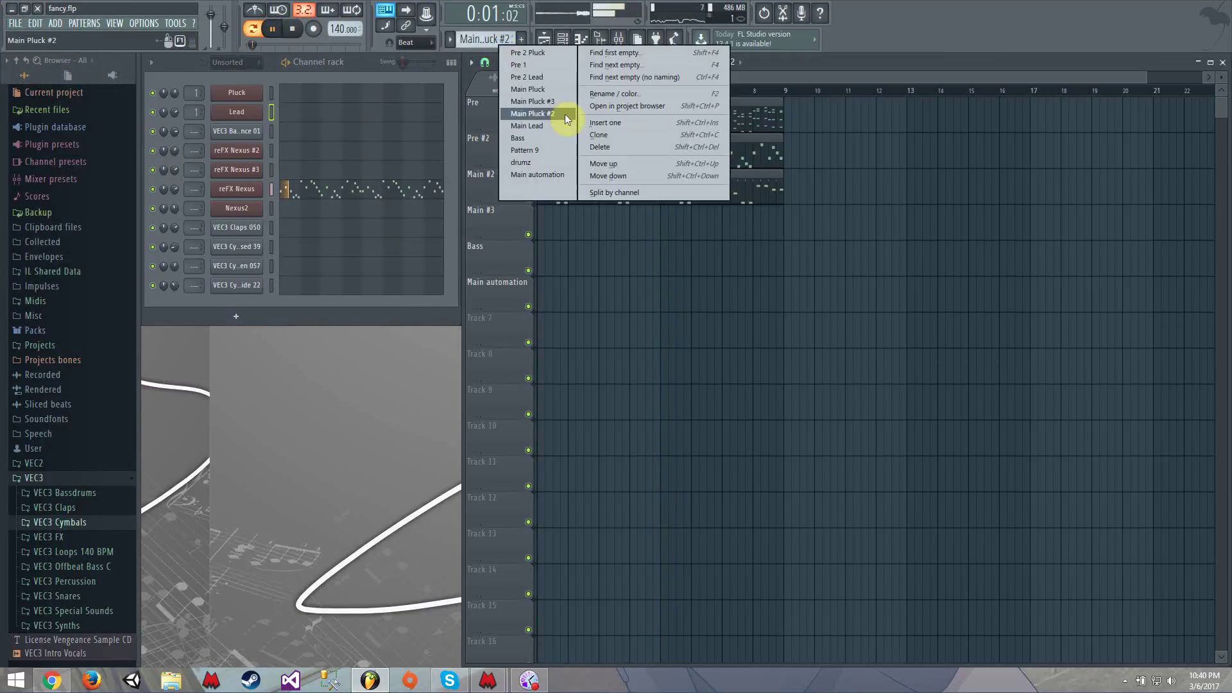
pyautogui.click(562, 90)
pyautogui.press('space')
pyautogui.click(344, 98)
pyautogui.hotkey('ctrl', 'a')
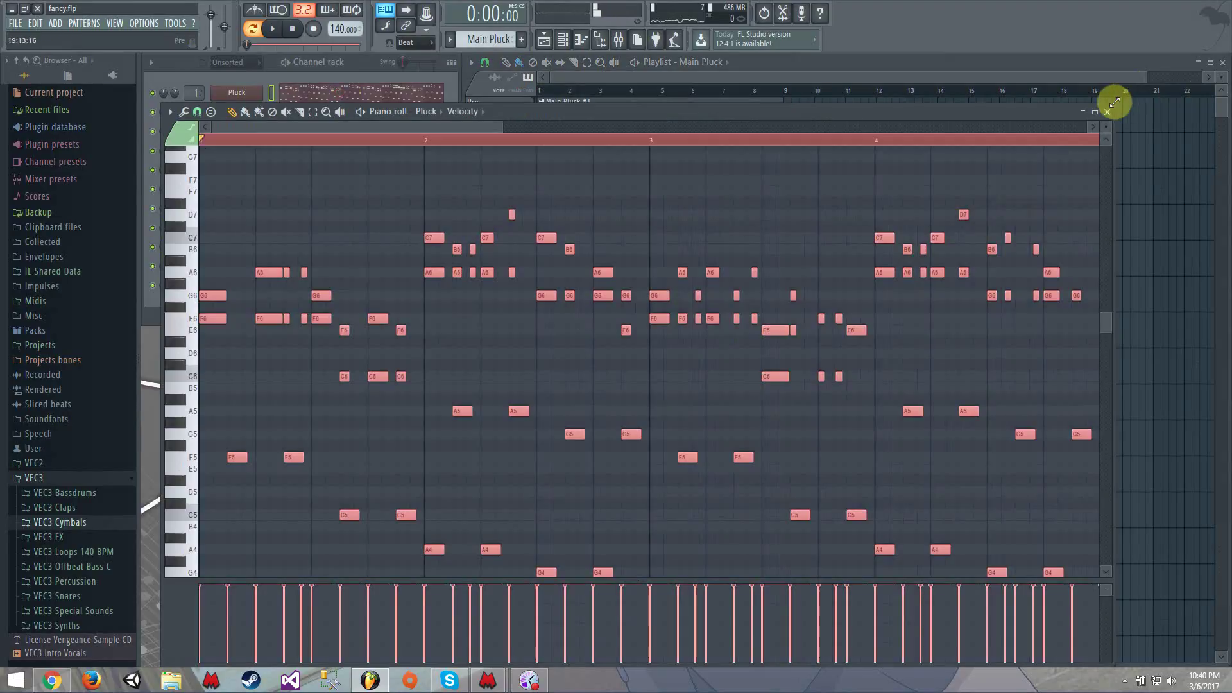
pyautogui.click(1111, 109)
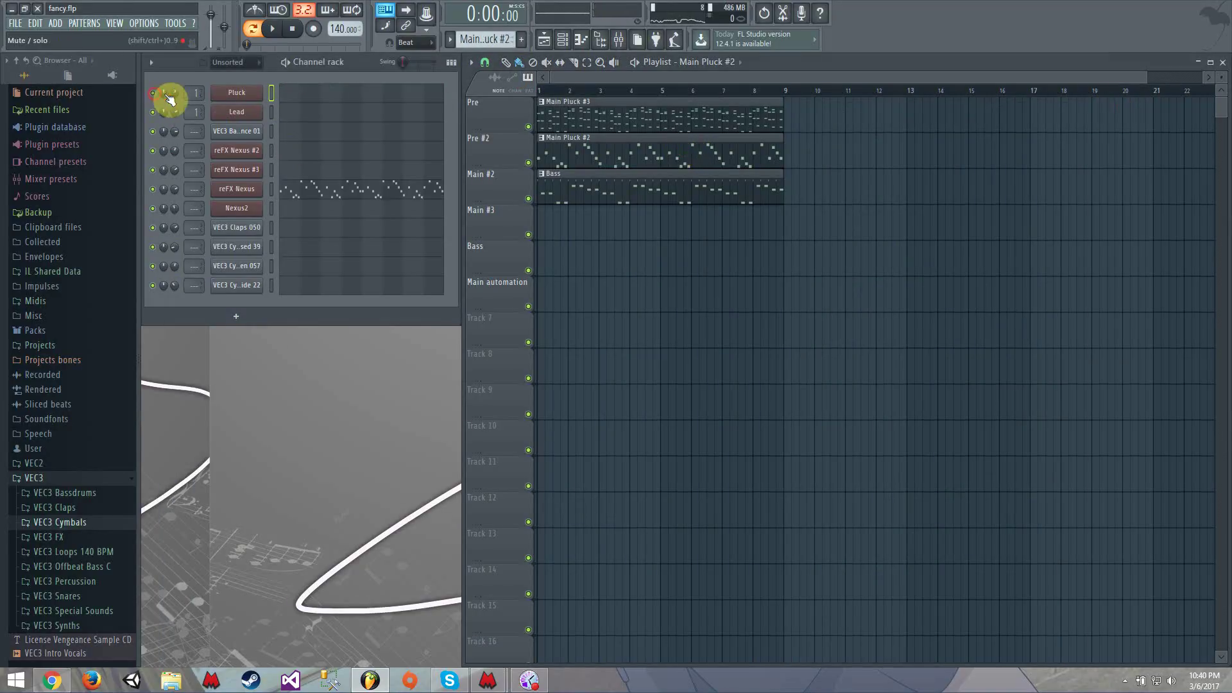
pyautogui.rightClick(258, 92)
pyautogui.click(268, 95)
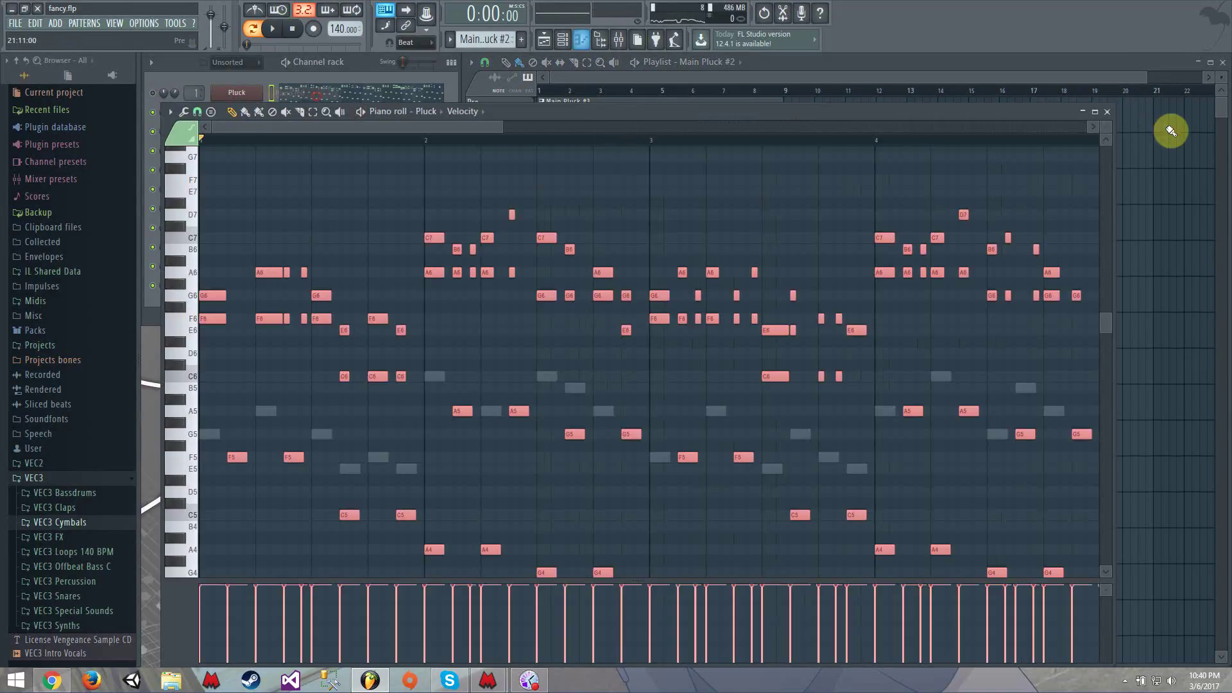
pyautogui.click(1107, 112)
# Step: Transpose the reFX Nexus and Pluck notes in the Main Pluck #2 pattern down one octave
pyautogui.click(377, 160)
pyautogui.press('space')
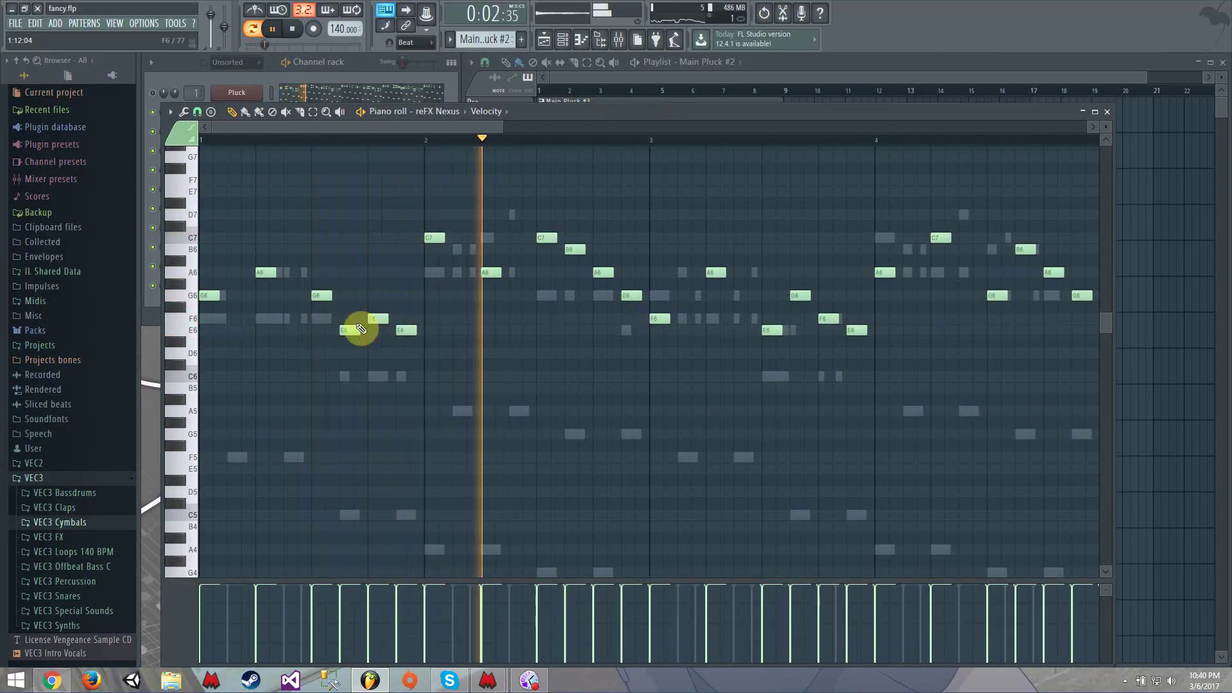
pyautogui.press('space')
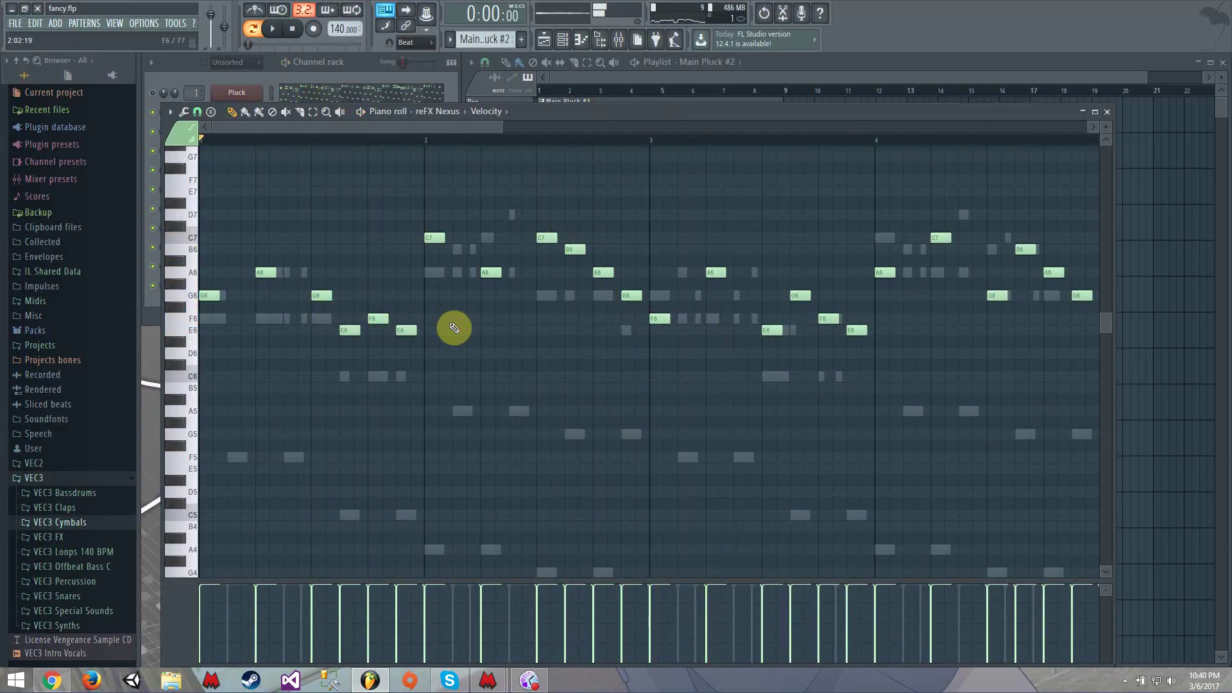
pyautogui.hotkey('ctrl', 'Down')
pyautogui.click(1107, 111)
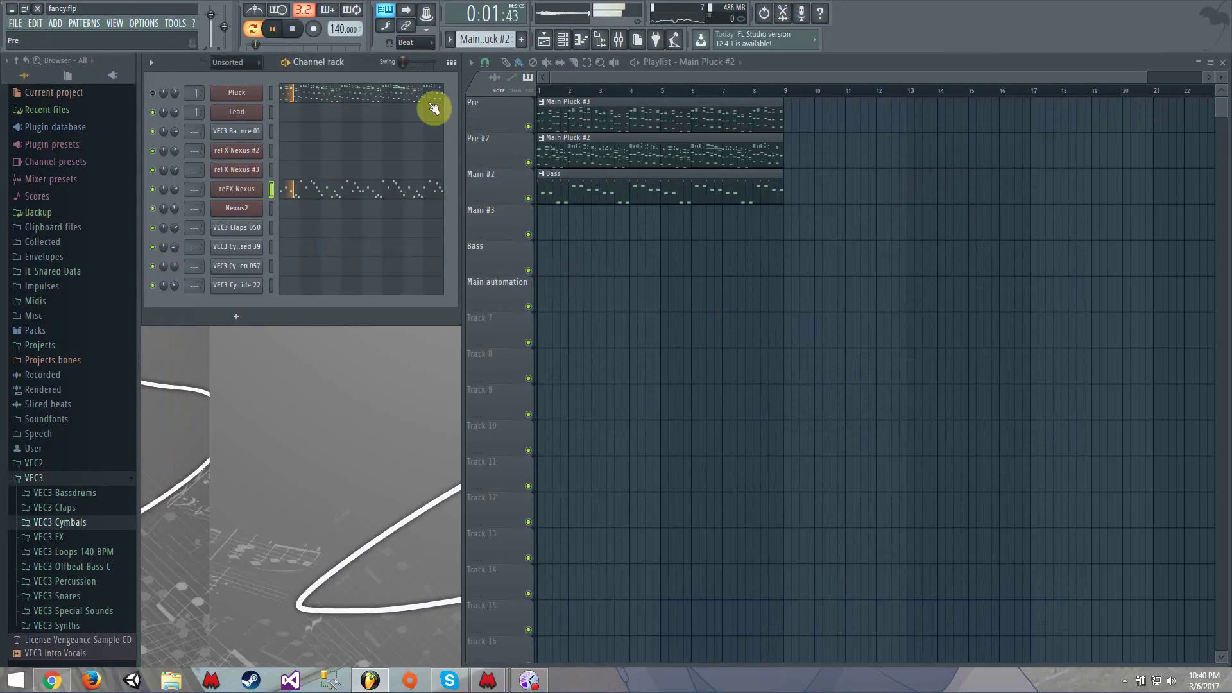
pyautogui.click(414, 106)
pyautogui.click(1108, 112)
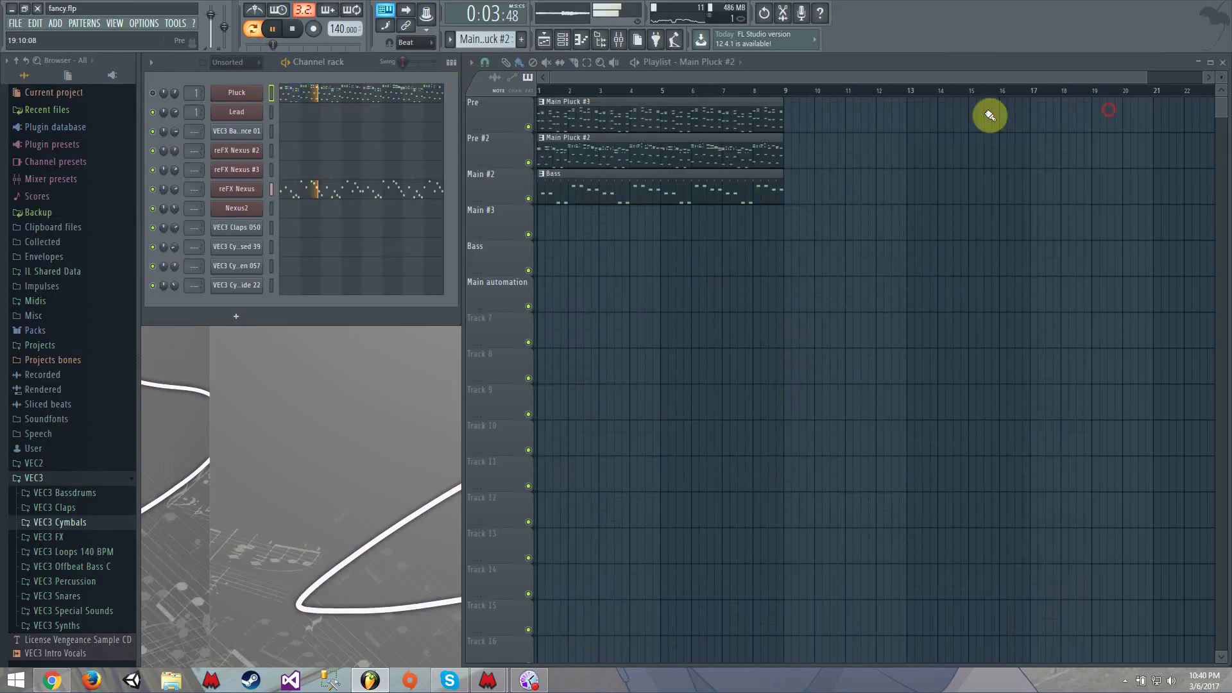
# Step: Lower the first reFX Nexus note of the Main Pluck #2 pattern to F5 while auditioning the melody
pyautogui.click(360, 187)
pyautogui.scroll(-3, 547, 240)
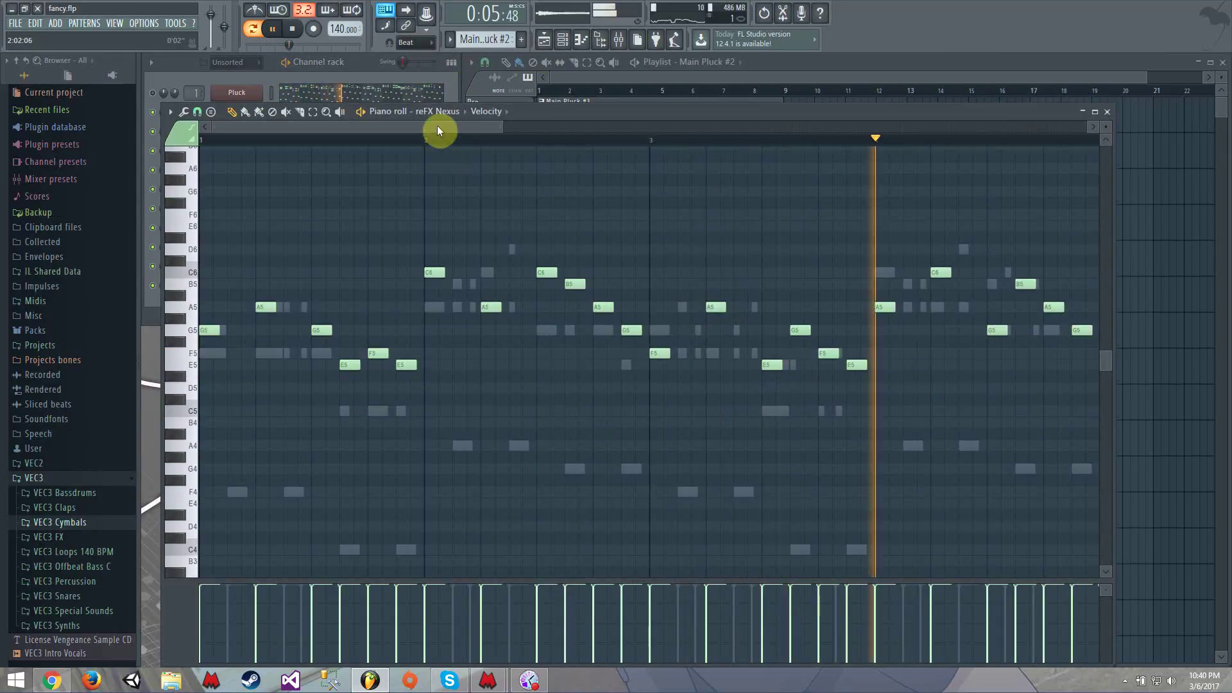
pyautogui.press('space')
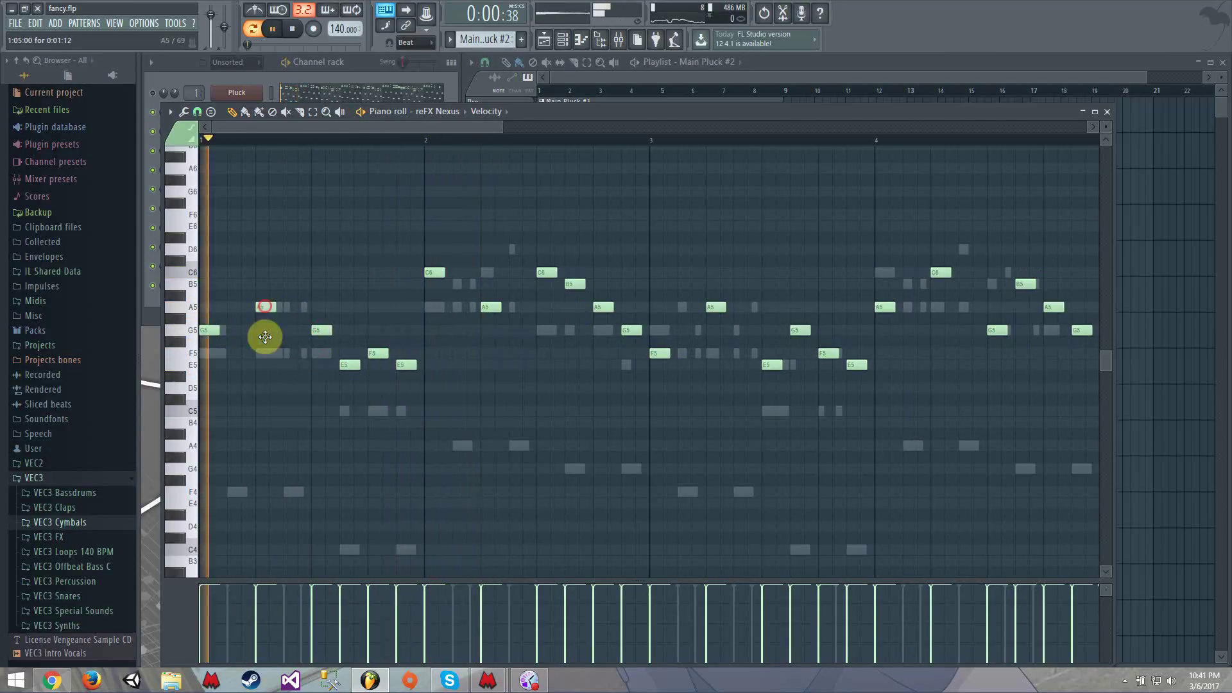
pyautogui.press('space')
pyautogui.moveTo(265, 337); pyautogui.dragTo(264, 308)
pyautogui.press('space')
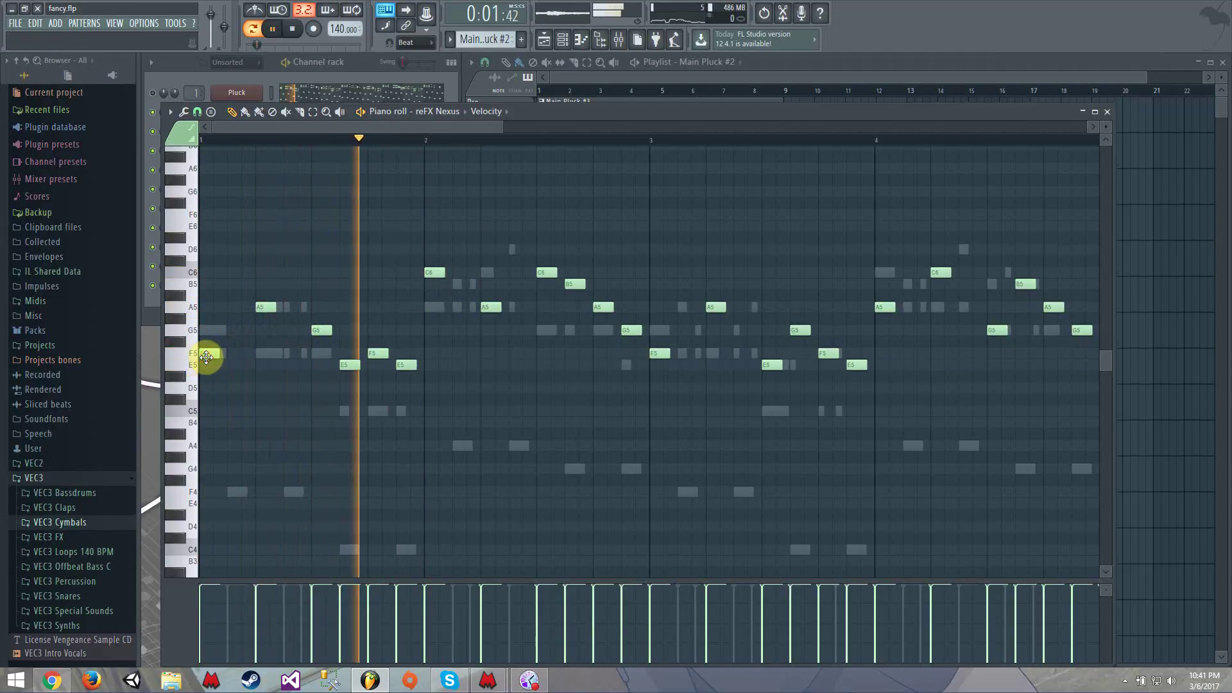
pyautogui.moveTo(206, 358); pyautogui.dragTo(205, 326)
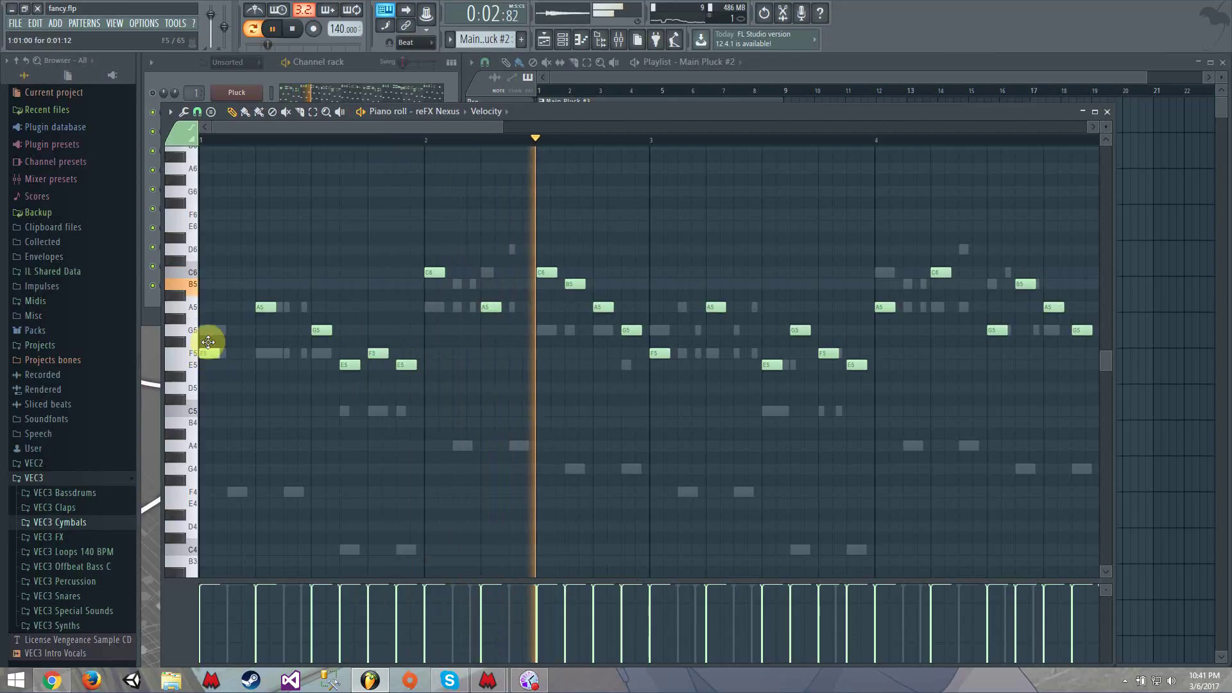
pyautogui.press('space')
# Step: Play the song arrangement and delete the Main Pluck #3 clip from the playlist
pyautogui.press('space')
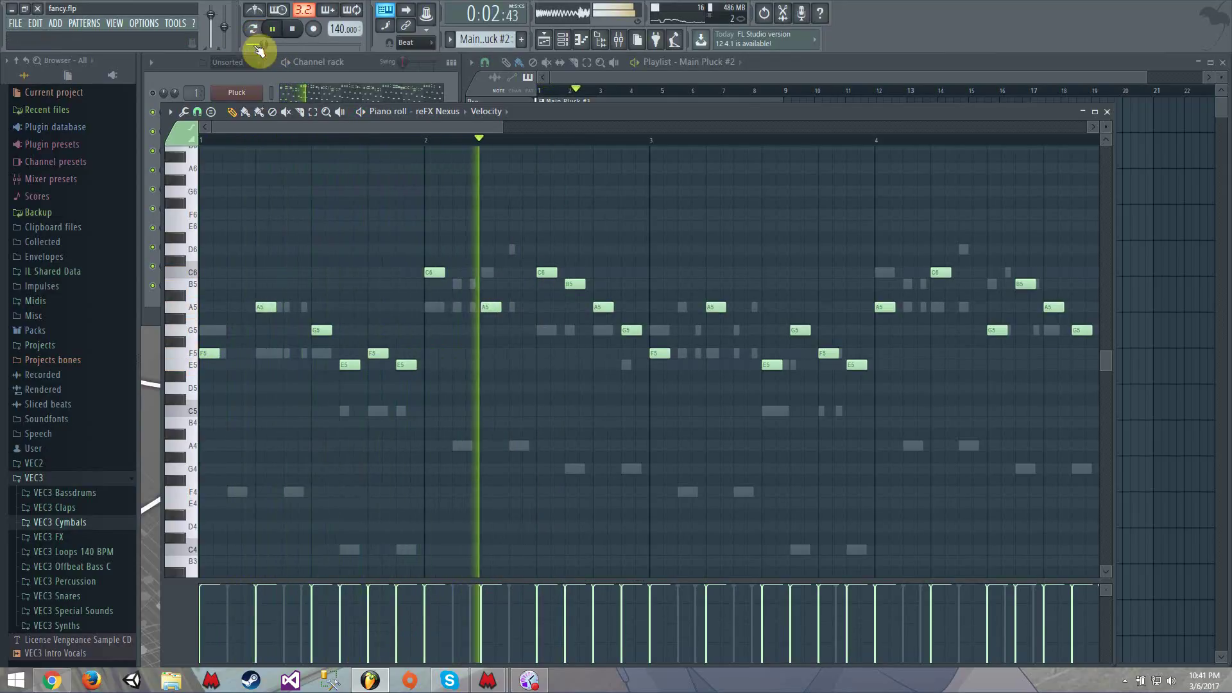
pyautogui.click(1107, 112)
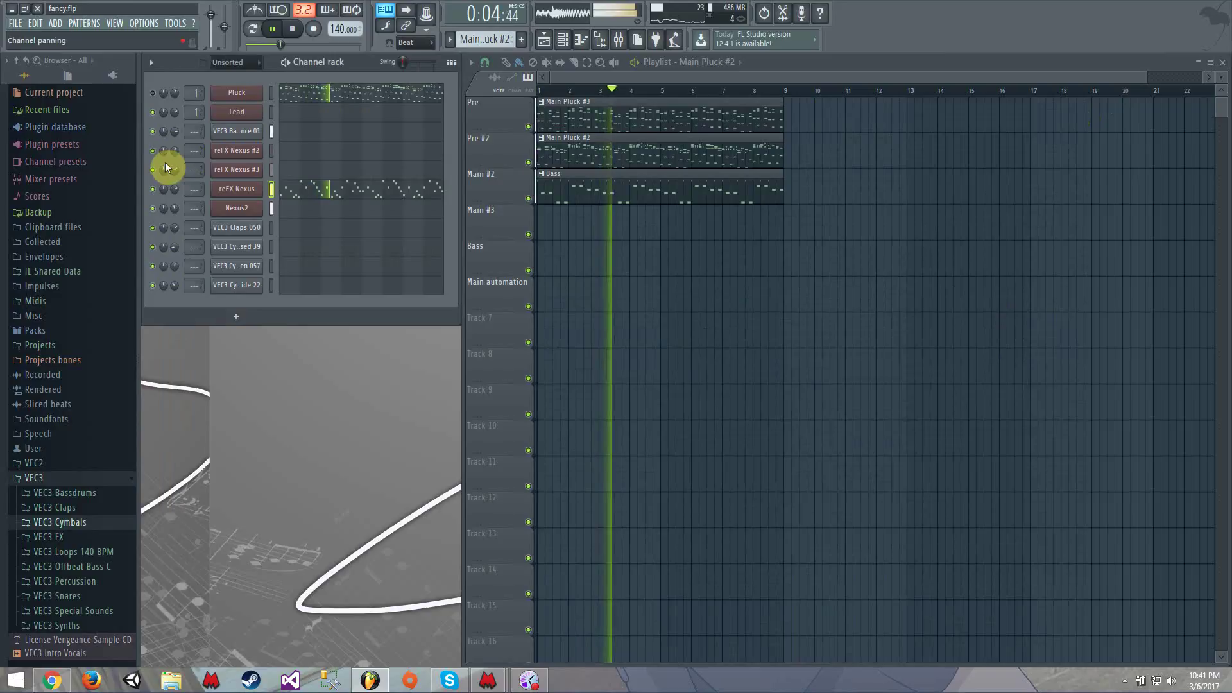
pyautogui.rightClick(586, 122)
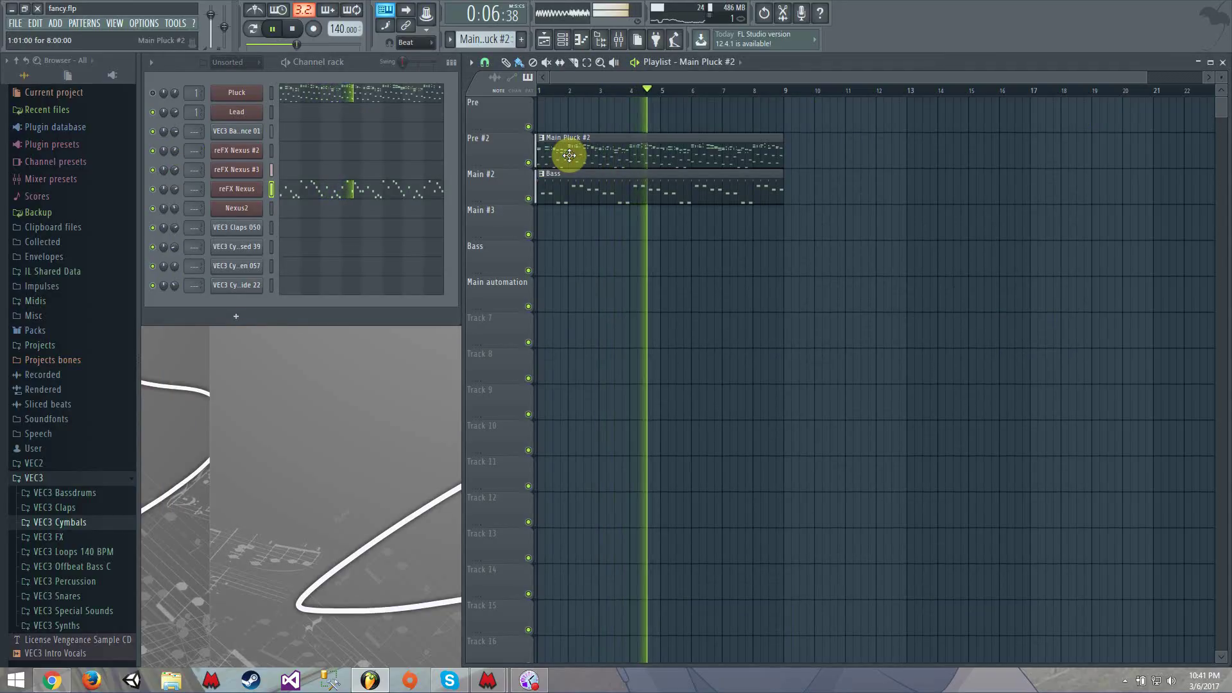
# Step: Move the reFX Nexus note at the start of bar 5 down to F5
pyautogui.click(403, 179)
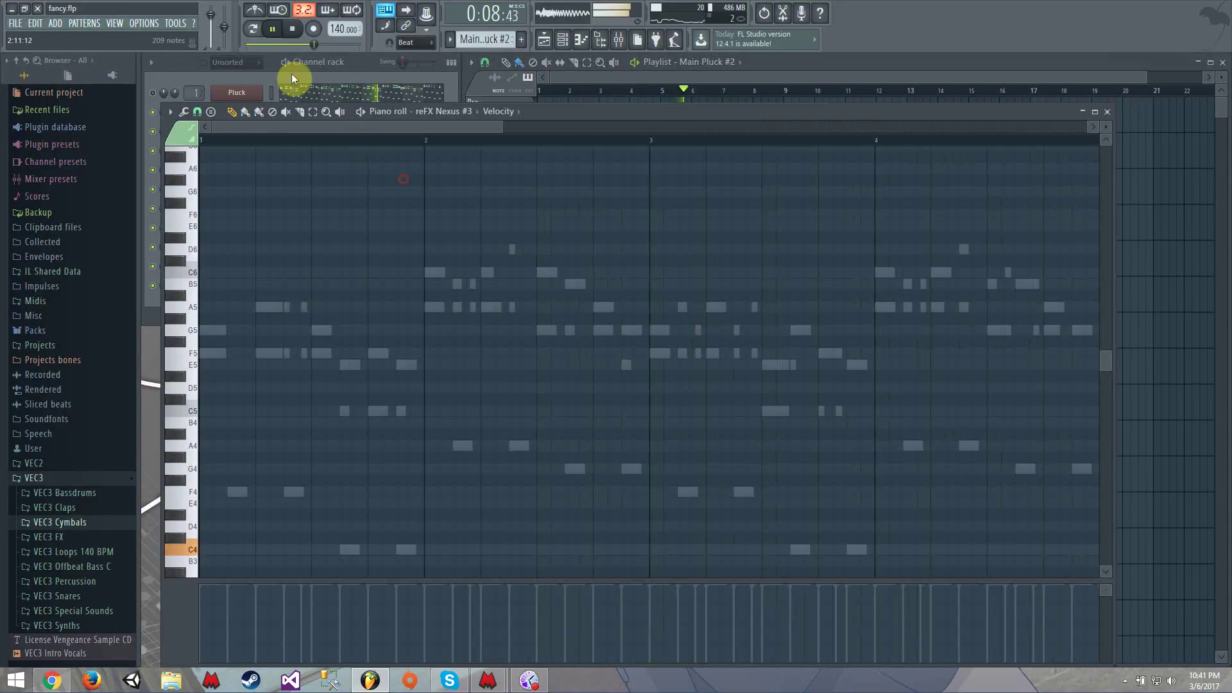
pyautogui.press('space')
pyautogui.click(1107, 112)
pyautogui.click(391, 187)
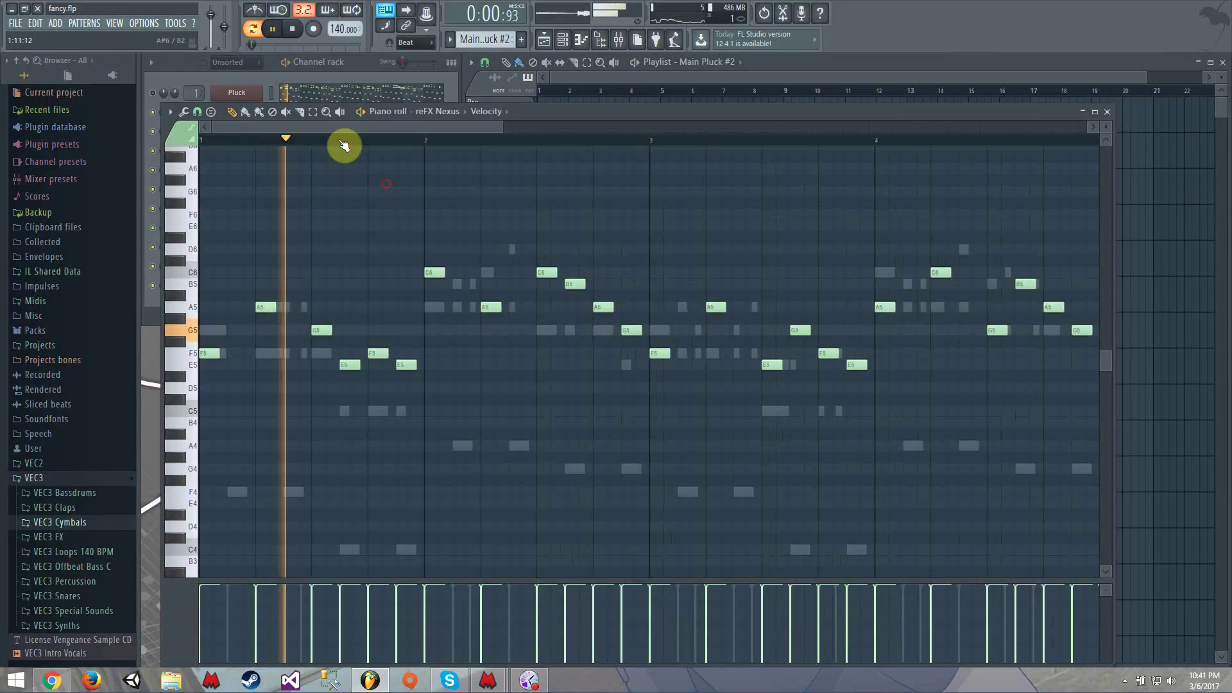
pyautogui.moveTo(334, 128); pyautogui.dragTo(500, 133)
pyautogui.click(597, 334)
pyautogui.moveTo(597, 335); pyautogui.dragTo(591, 352)
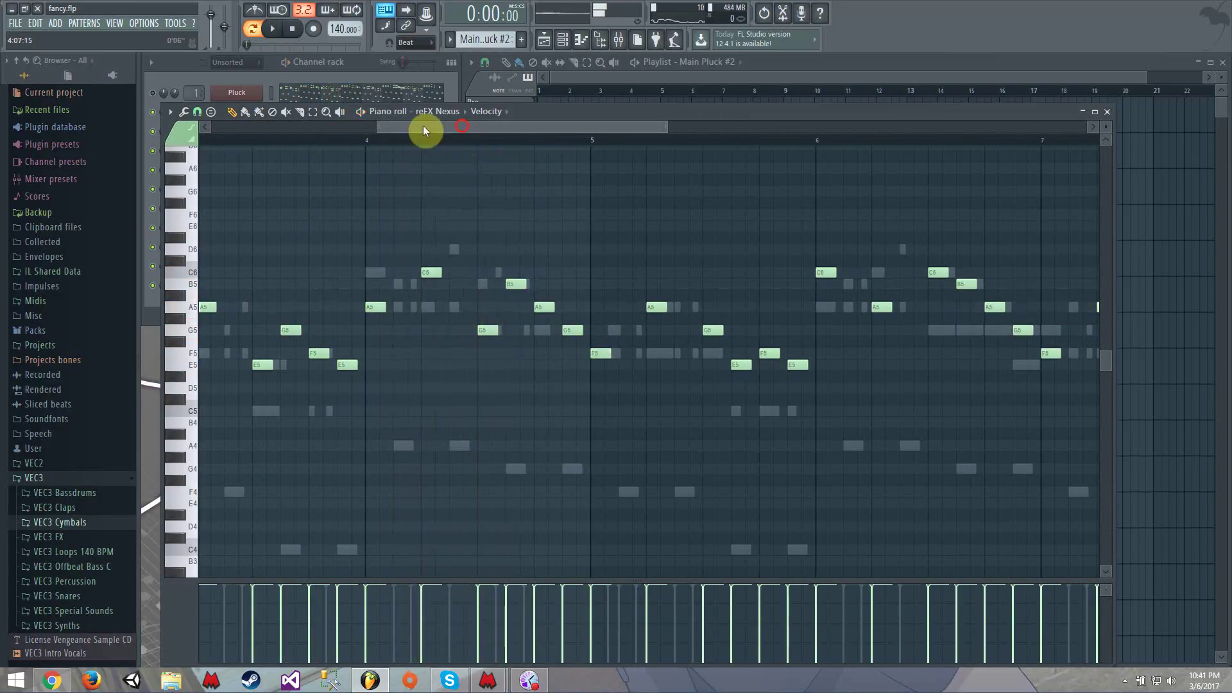
# Step: In bar 4 of the reFX Nexus melody, raise the first note to C6 and replace the second note with A5
pyautogui.moveTo(424, 130); pyautogui.dragTo(236, 129)
pyautogui.press('space')
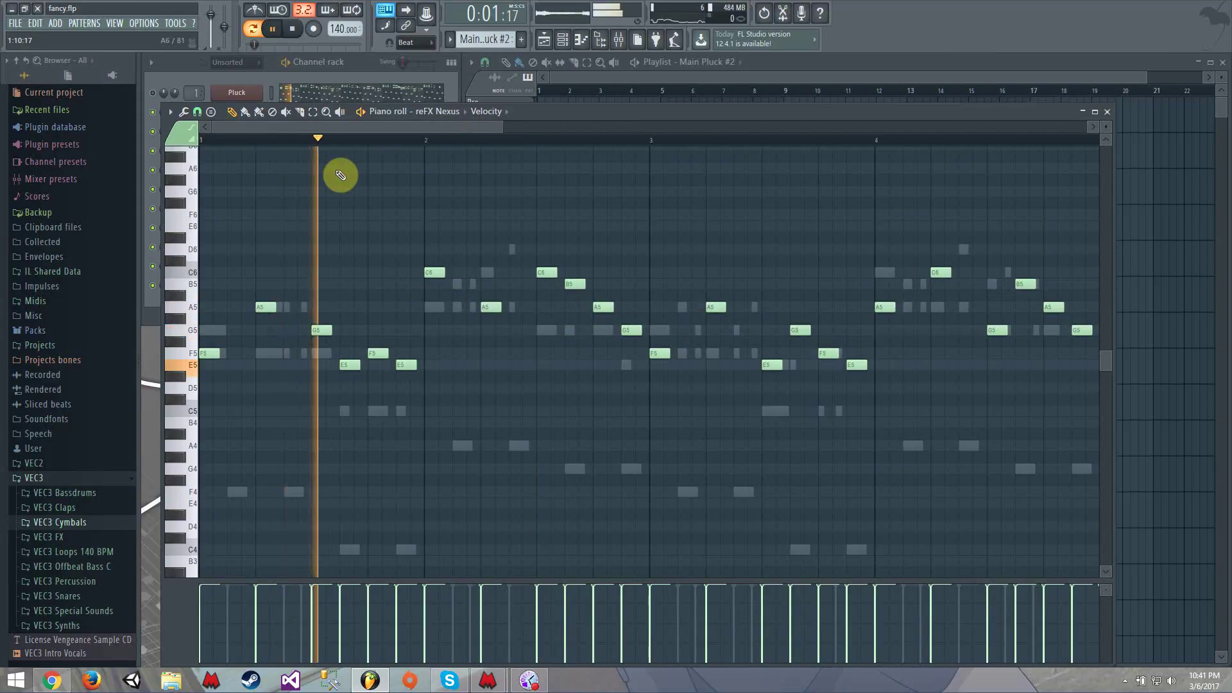
pyautogui.moveTo(890, 304); pyautogui.dragTo(890, 271)
pyautogui.rightClick(936, 275)
pyautogui.moveTo(934, 312); pyautogui.dragTo(939, 310)
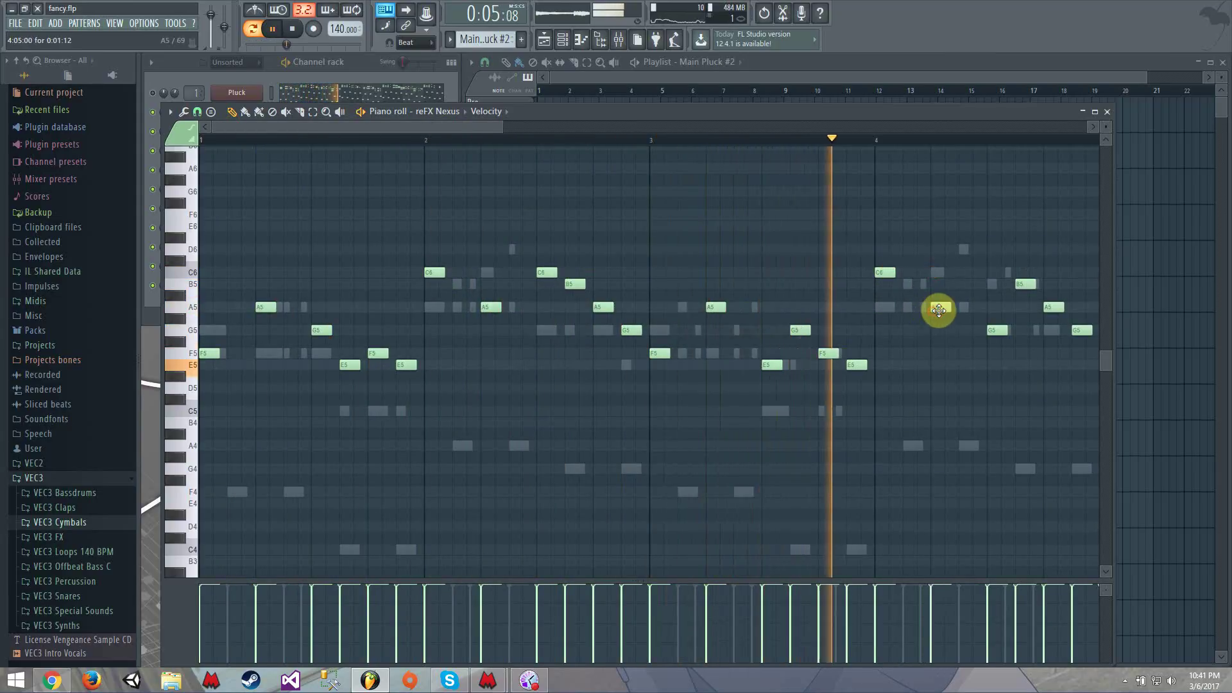
# Step: Raise the reFX Nexus note at 4:09 in bar 4 to C6 and close the piano roll
pyautogui.moveTo(511, 130); pyautogui.dragTo(602, 131)
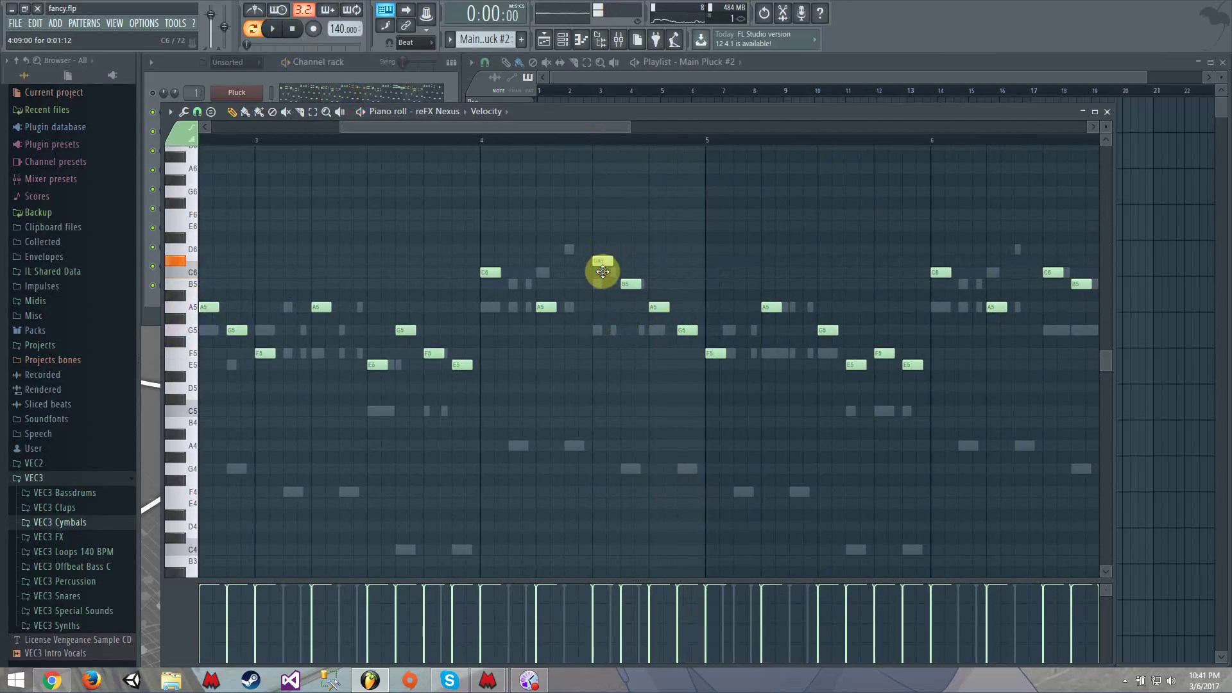
pyautogui.moveTo(531, 128); pyautogui.dragTo(453, 130)
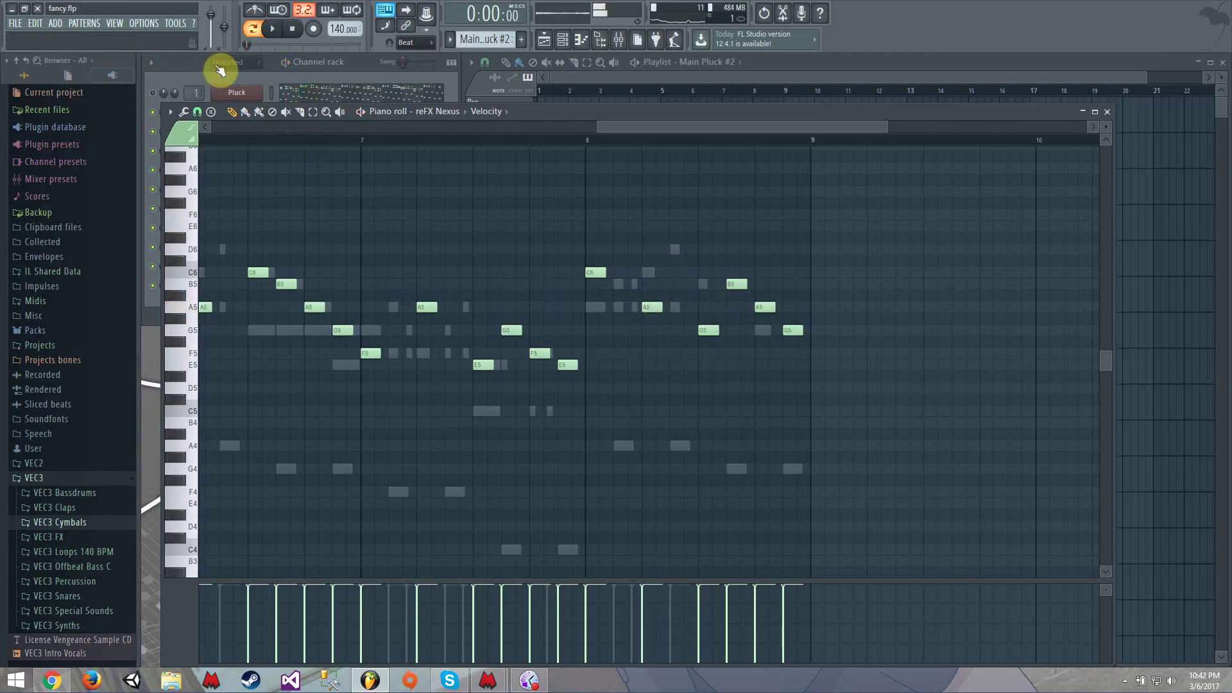
pyautogui.click(1107, 113)
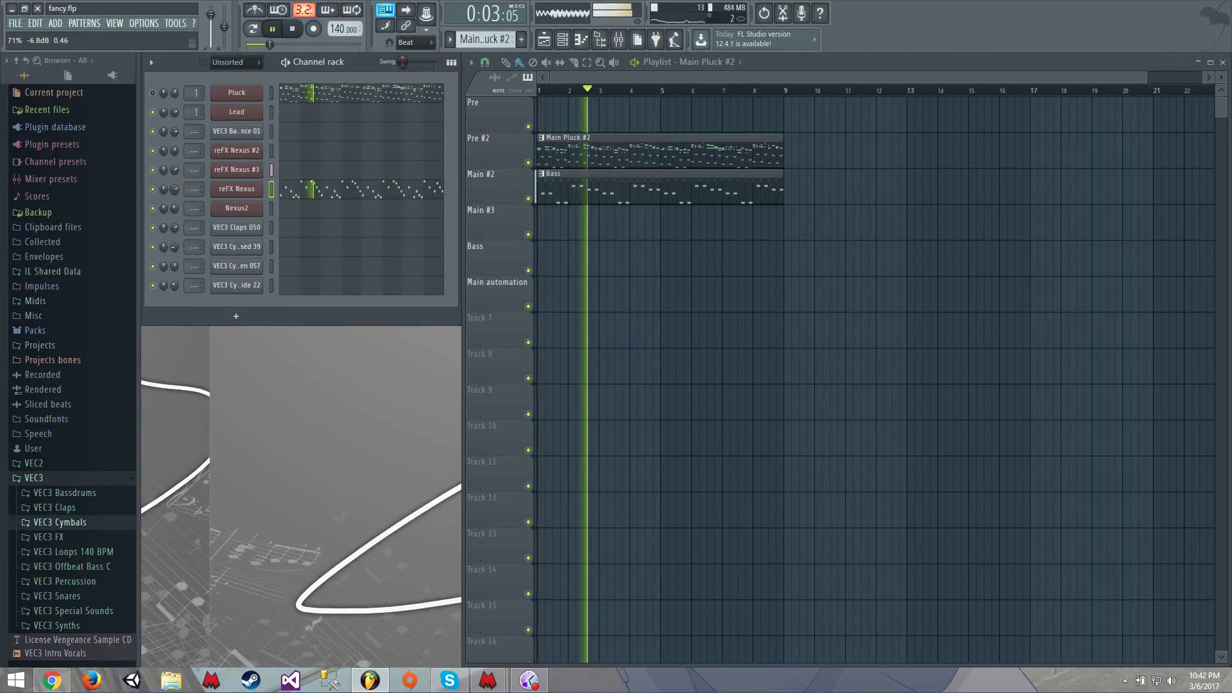